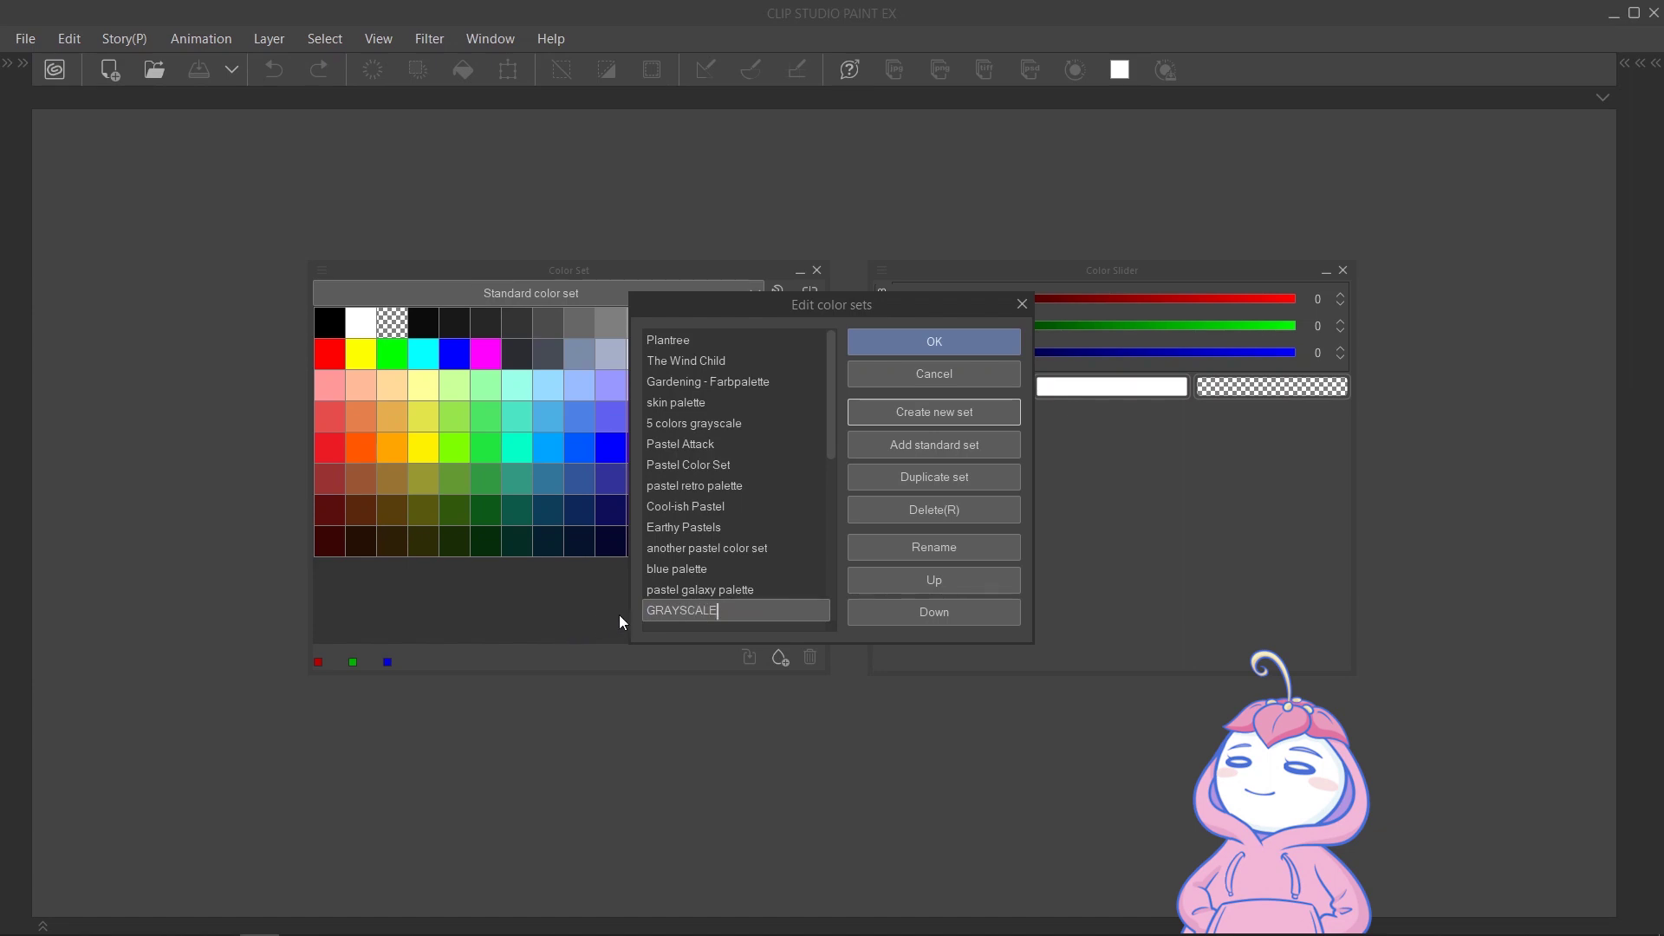
Finish creating the color set named GRAYSCALE and delete all of its empty transparent swatches
key("Return")
left_click(933, 343)
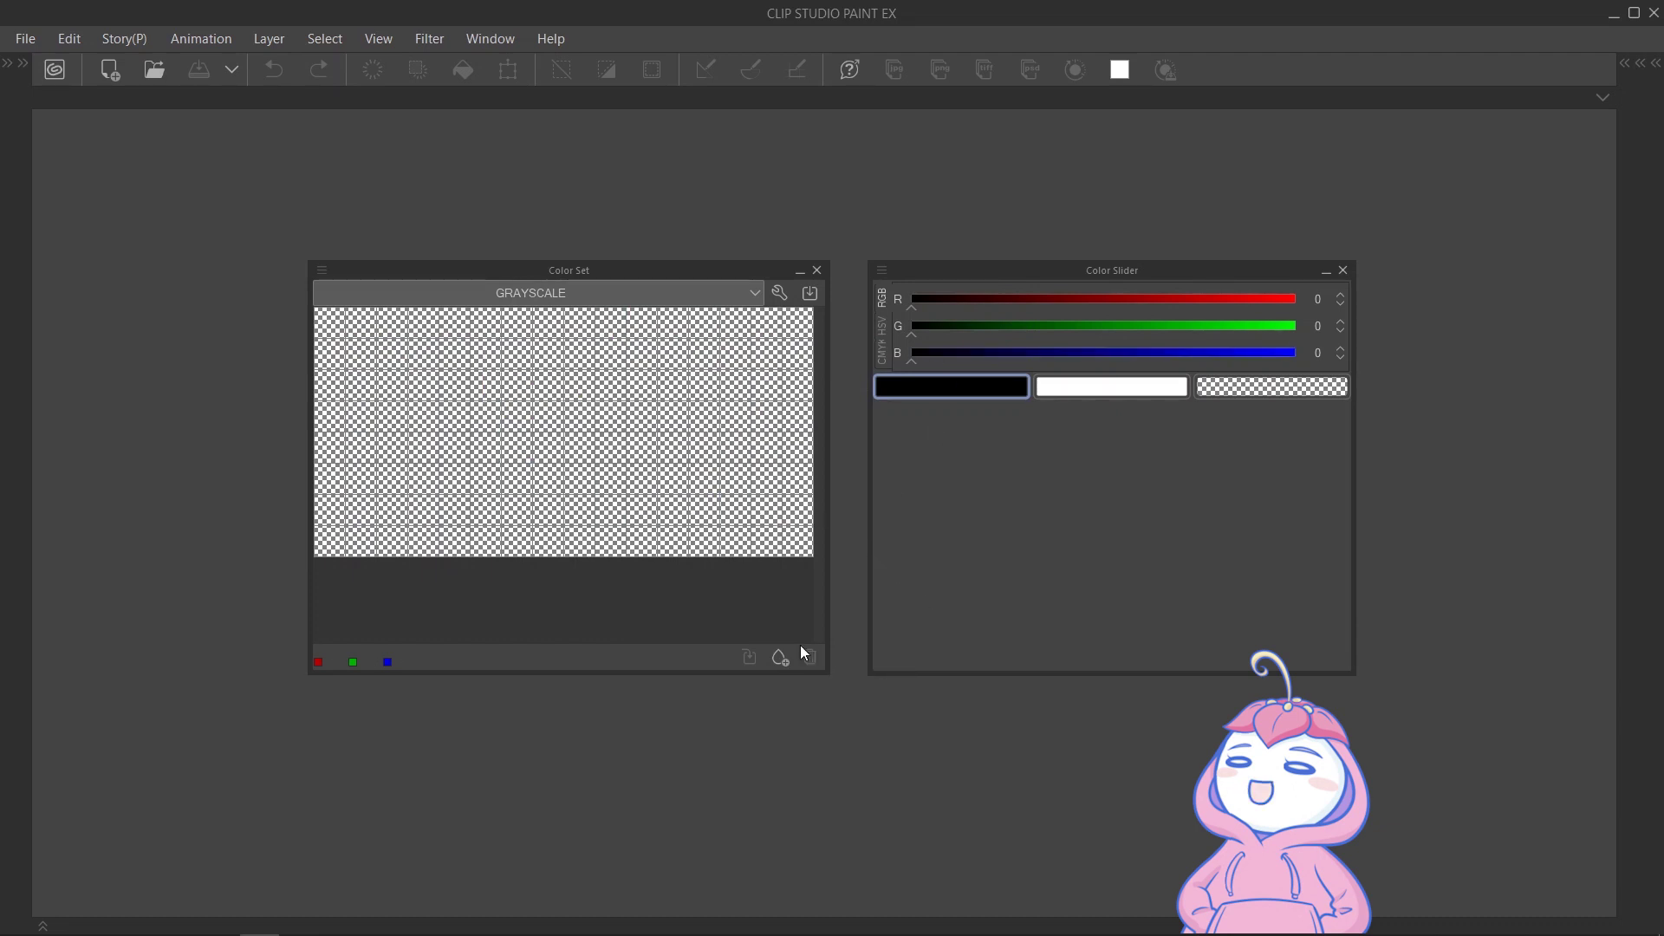
left_click(341, 308)
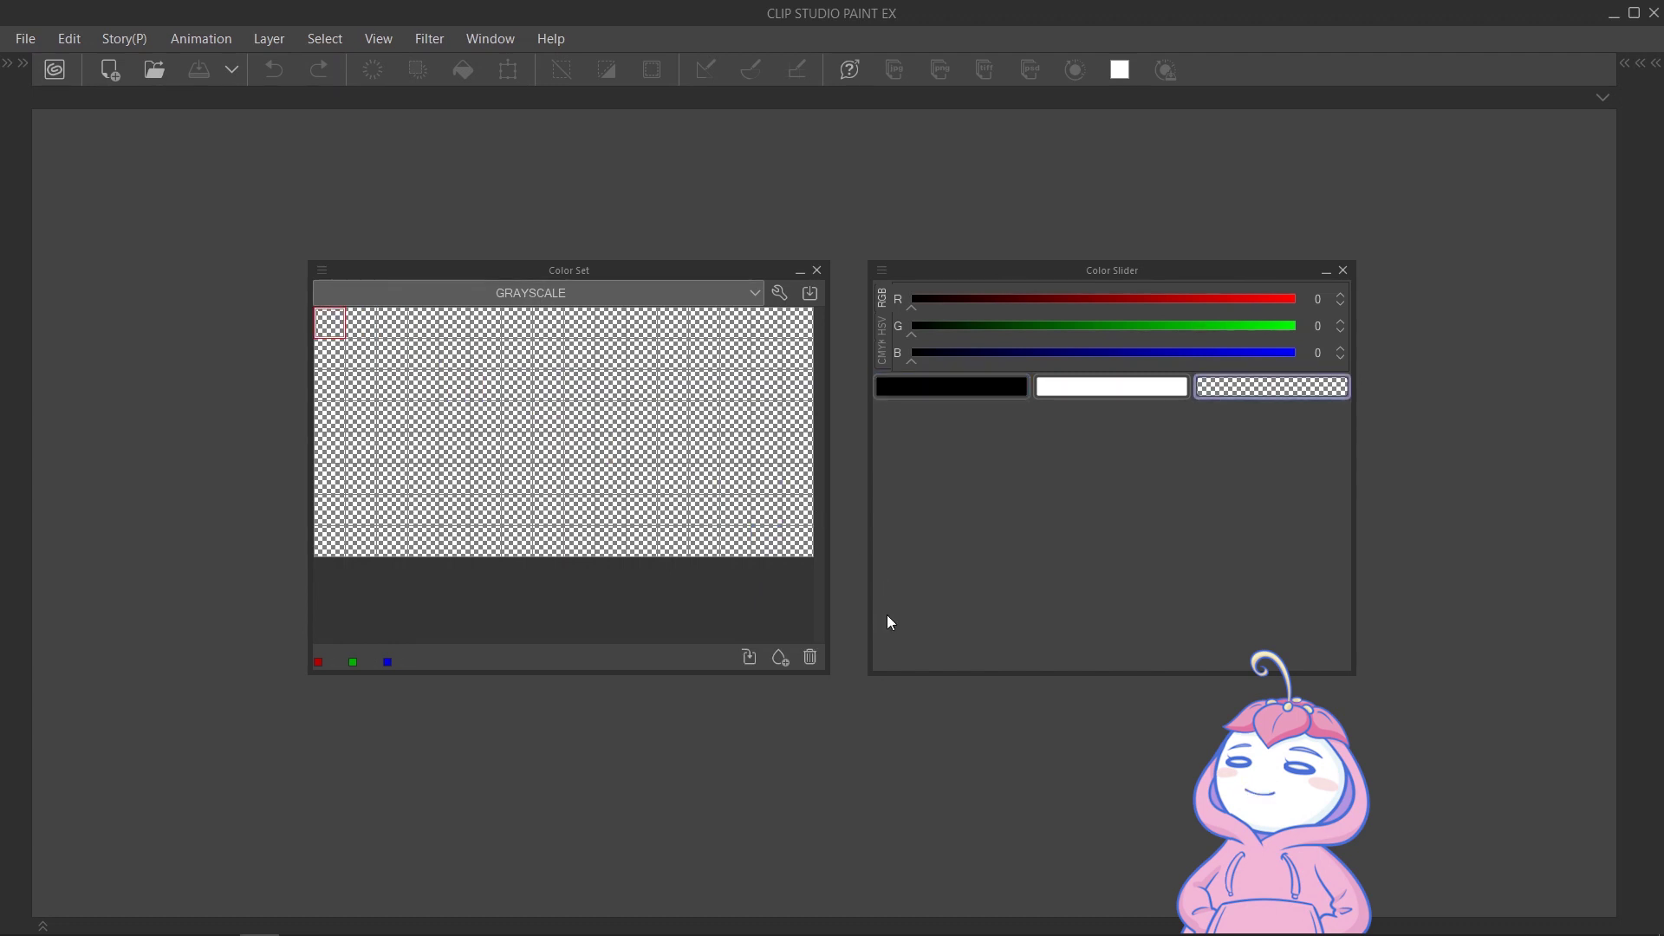
left_click(812, 657)
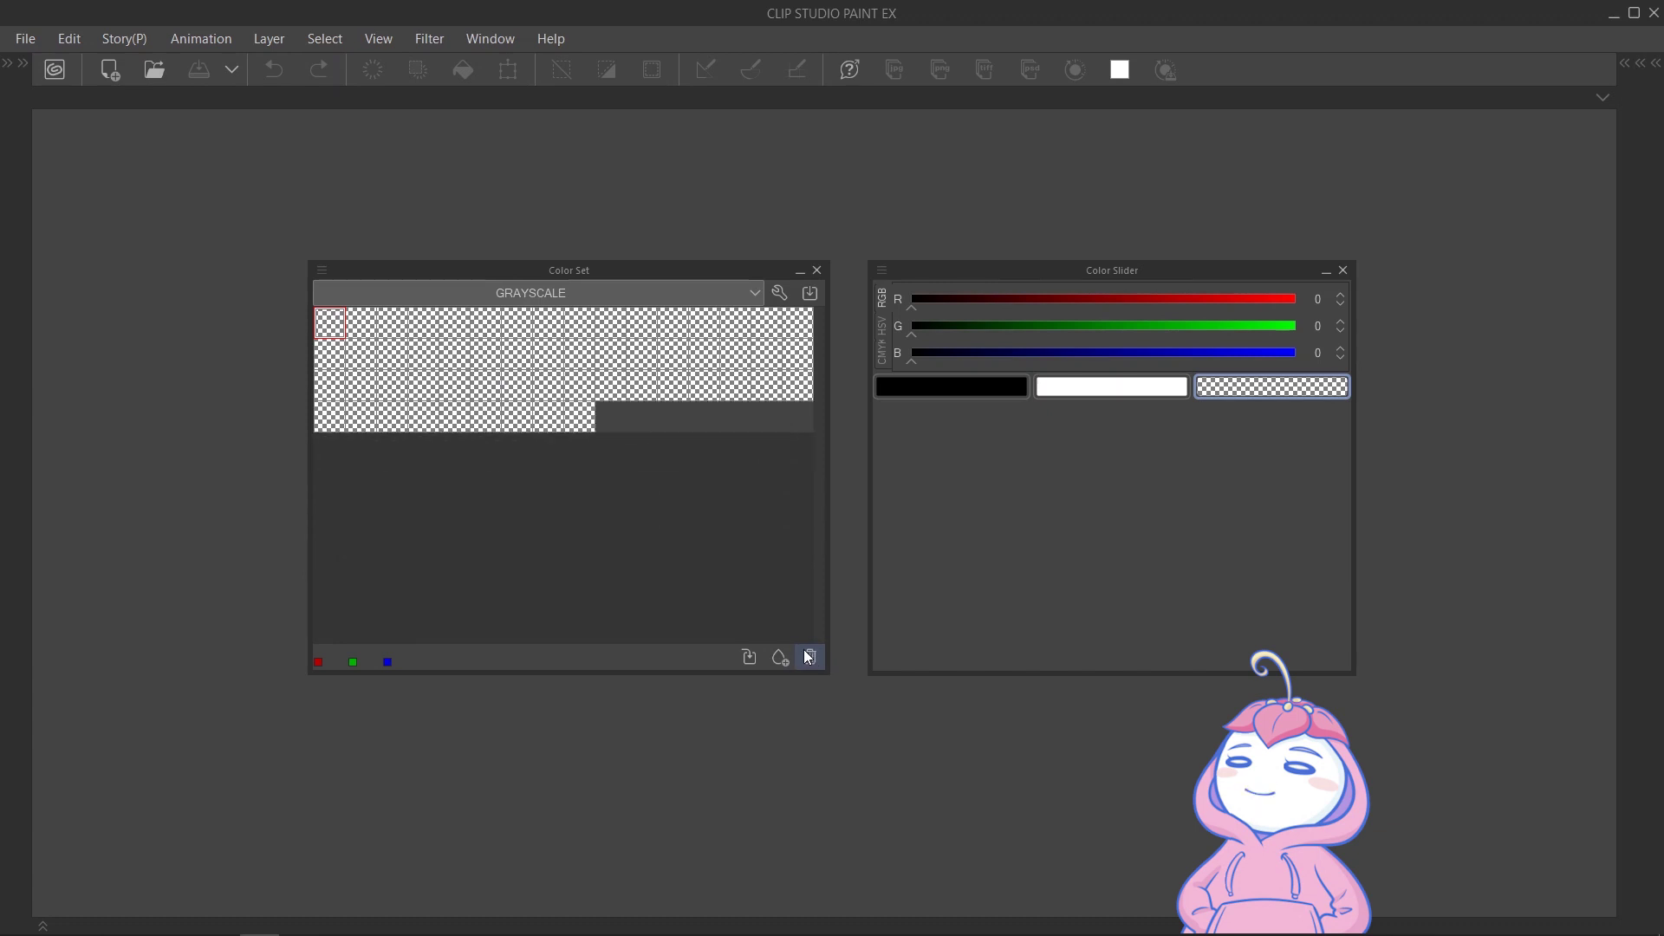
left_click(808, 657)
left_click(808, 657)
left_click(807, 657)
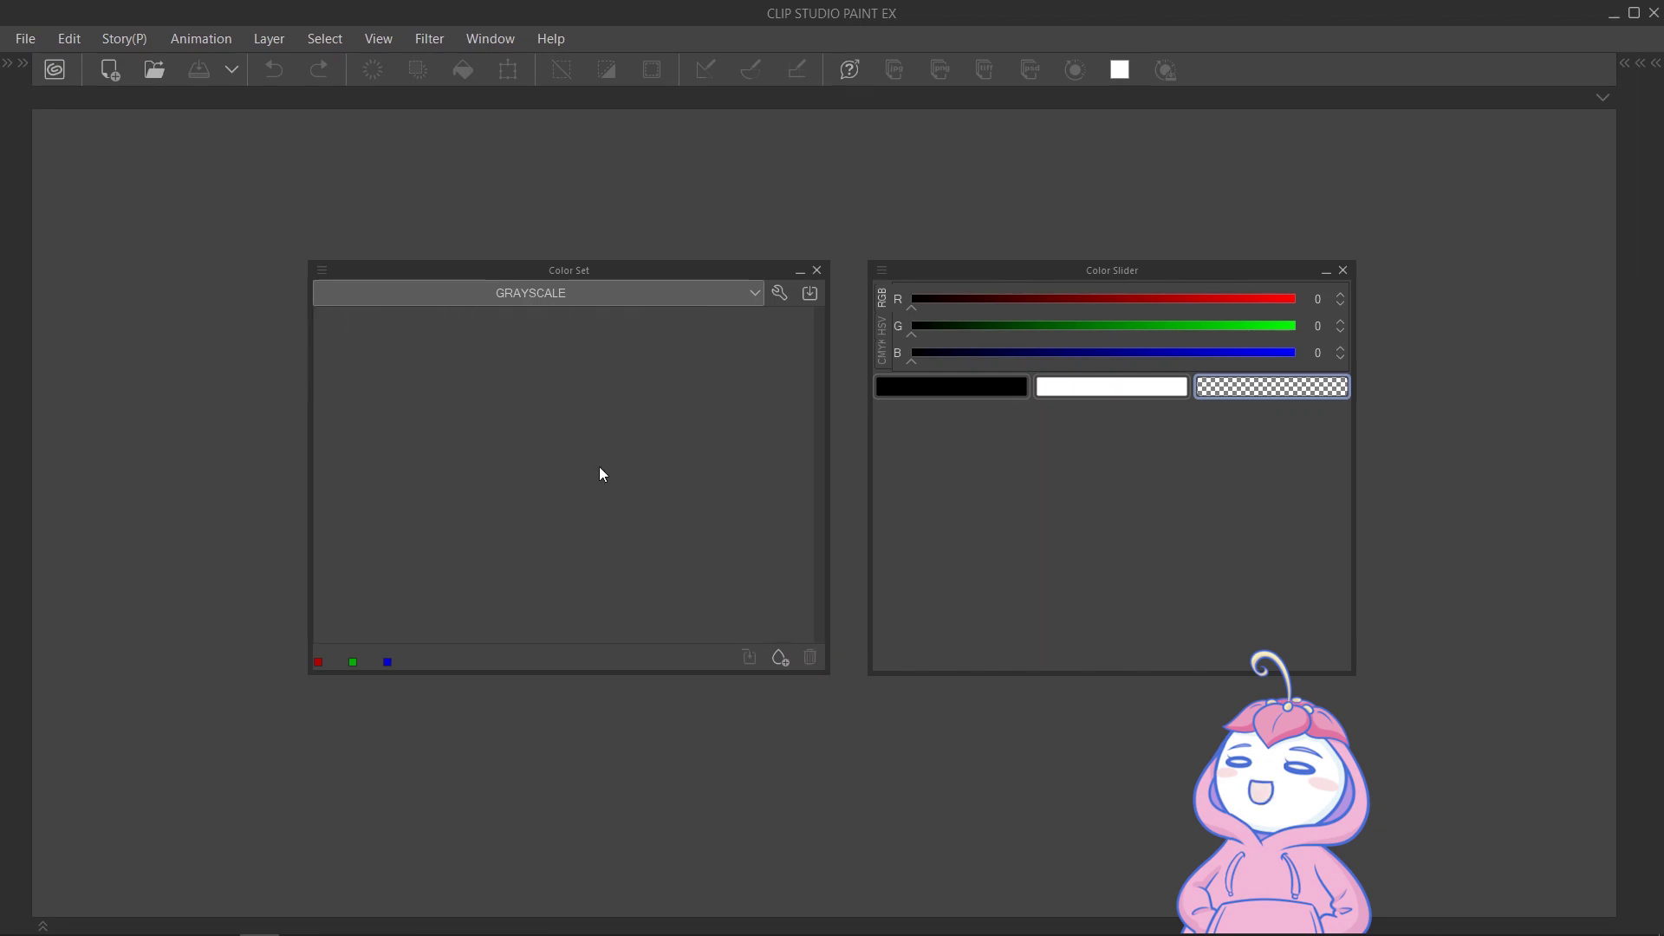
Pick a red on the color wheel, add it to the GRAYSCALE set as a test swatch, and delete that swatch
left_click(24, 66)
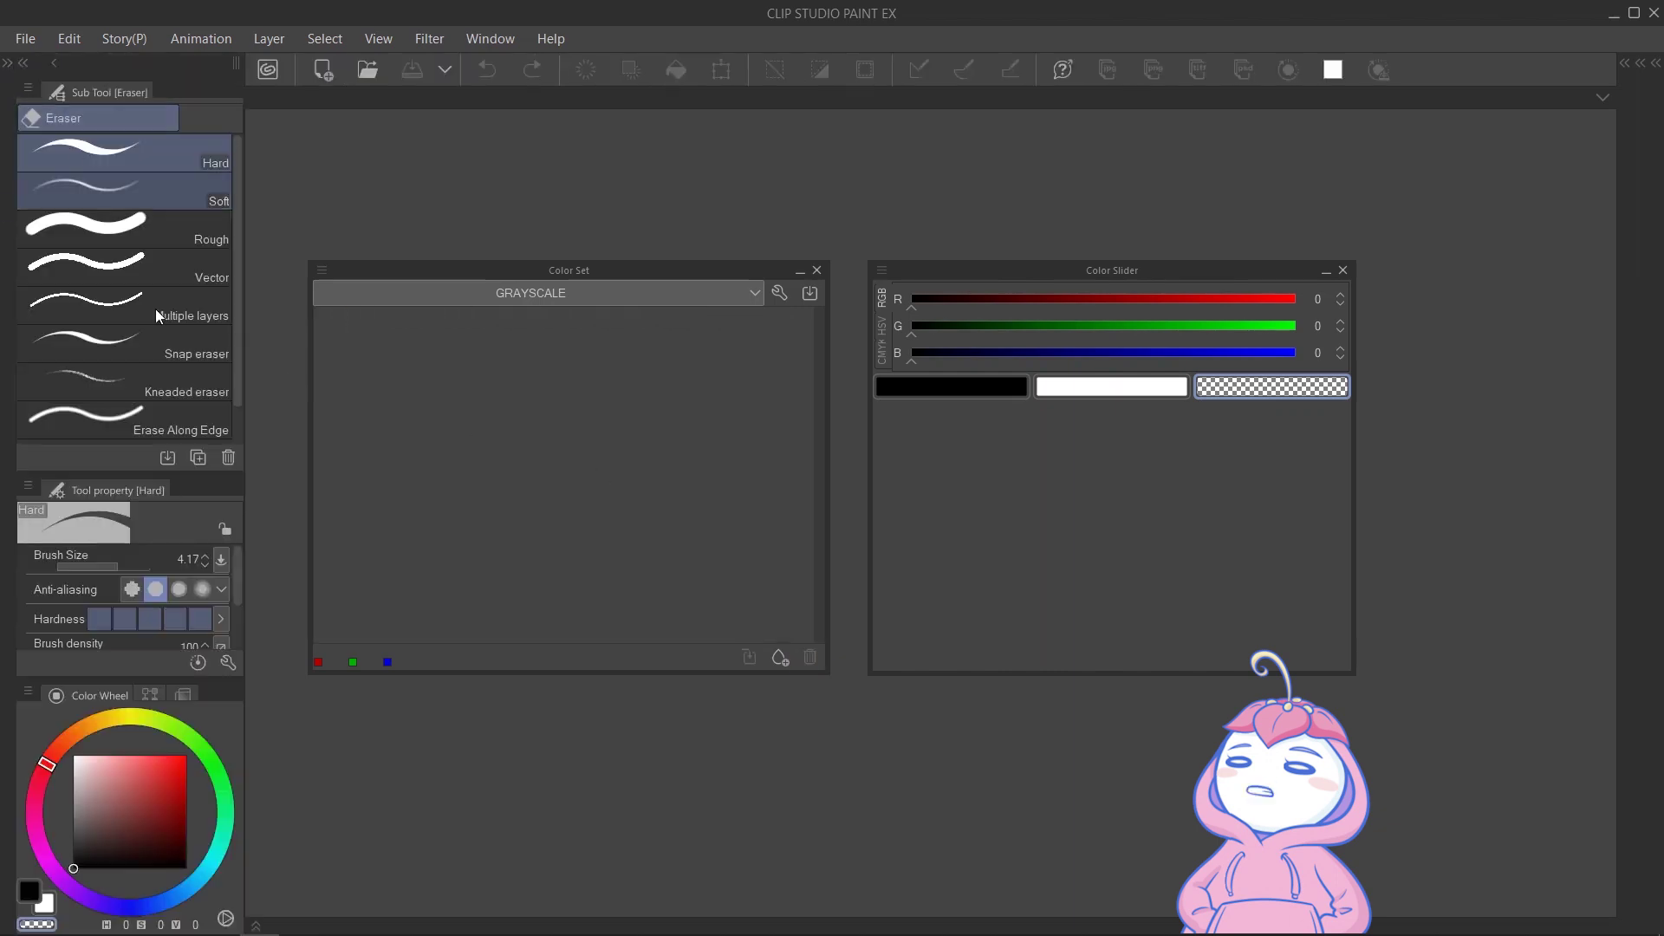
left_click(159, 774)
left_click_drag(160, 774, 157, 777)
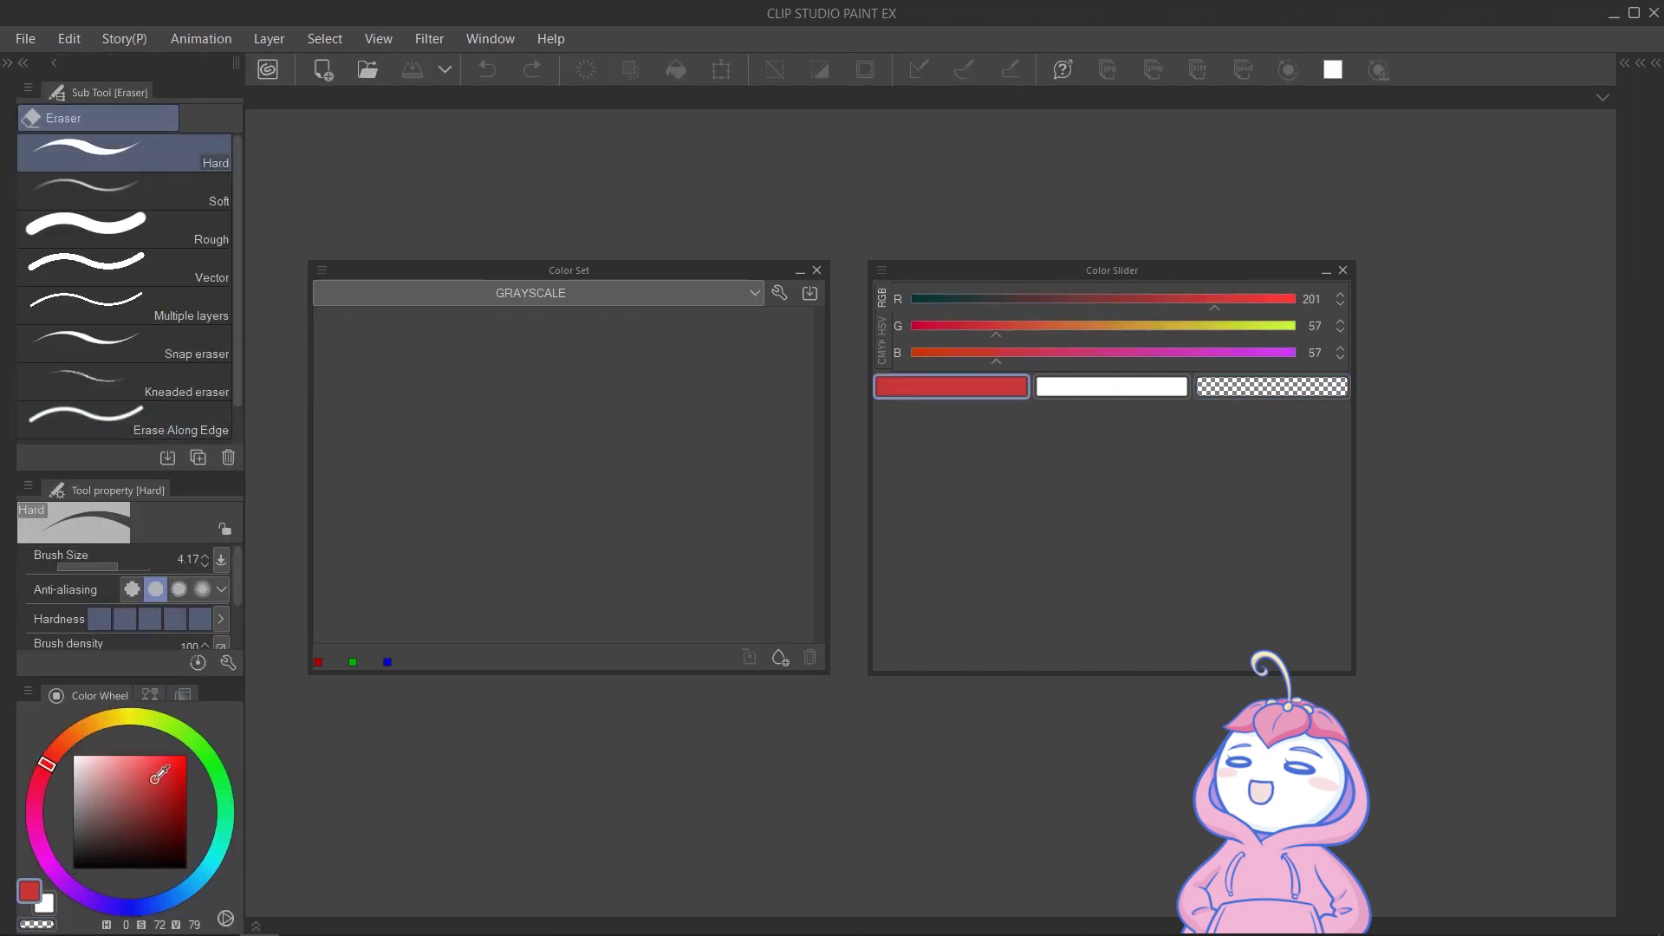
left_click(779, 661)
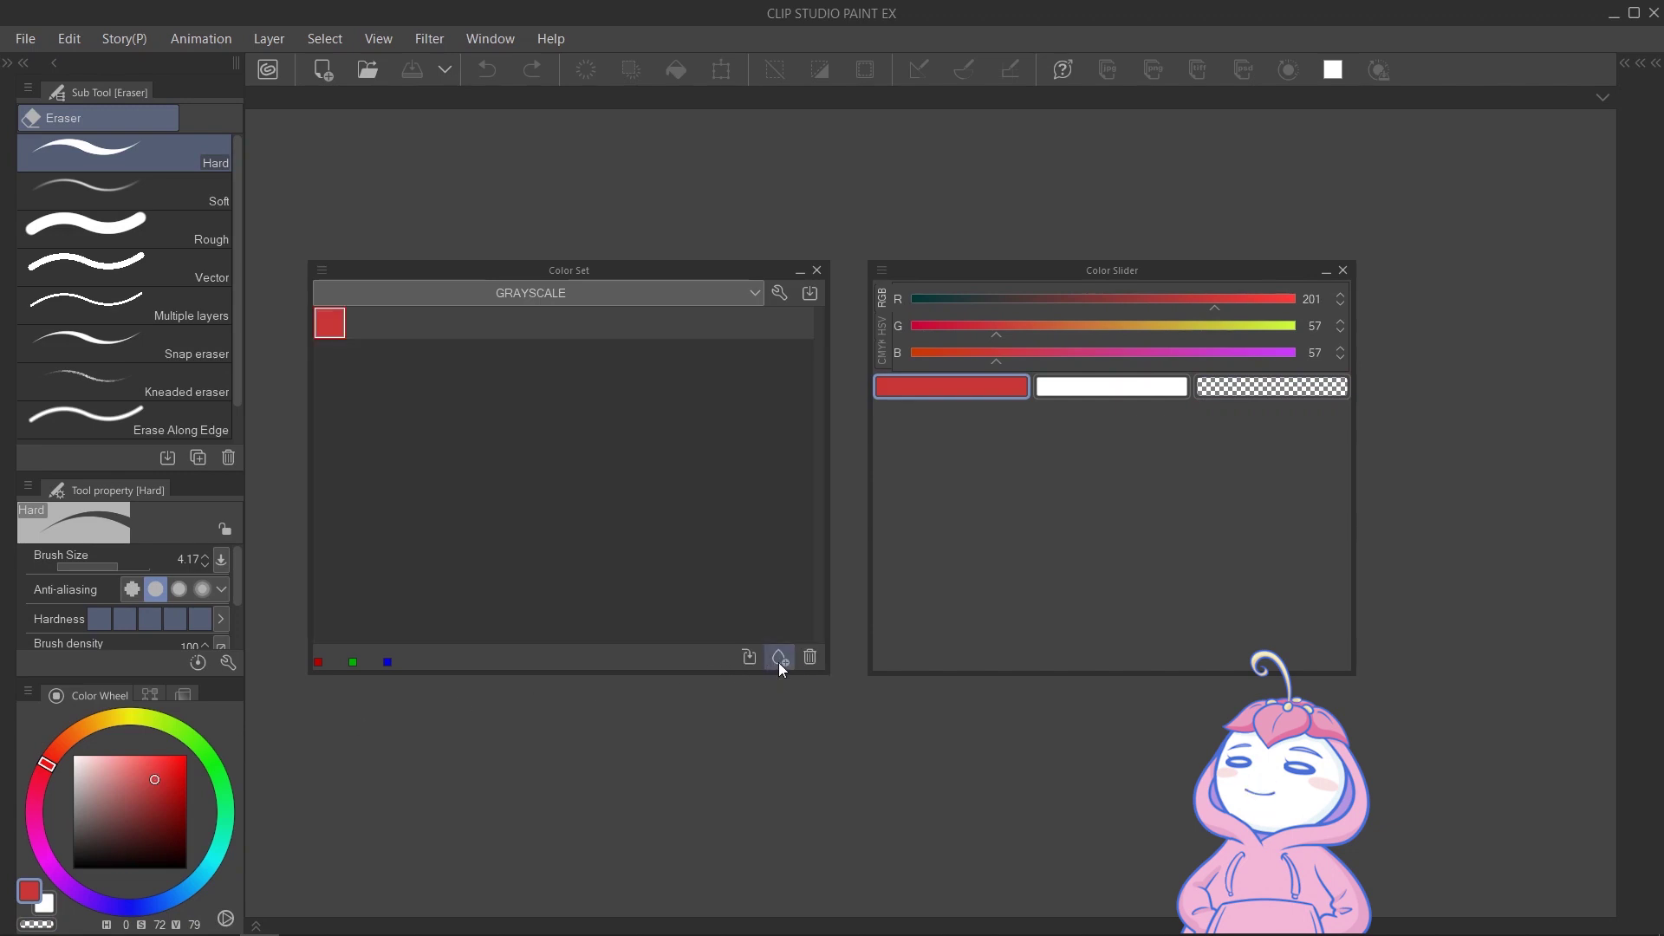
left_click(812, 663)
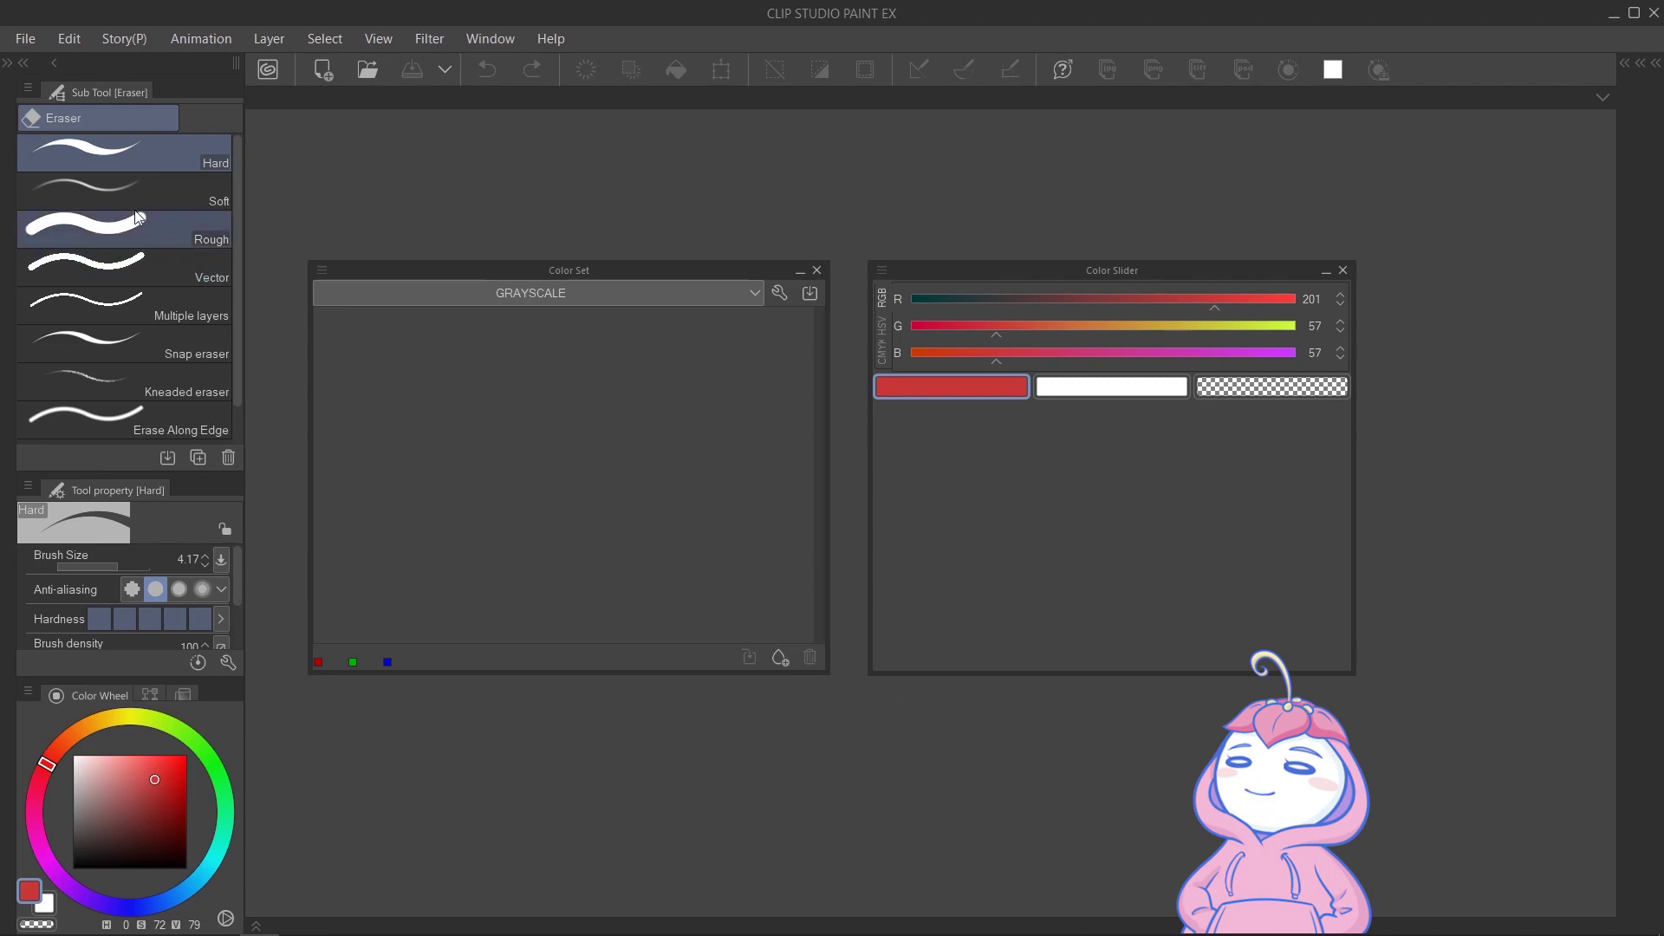
left_click(23, 64)
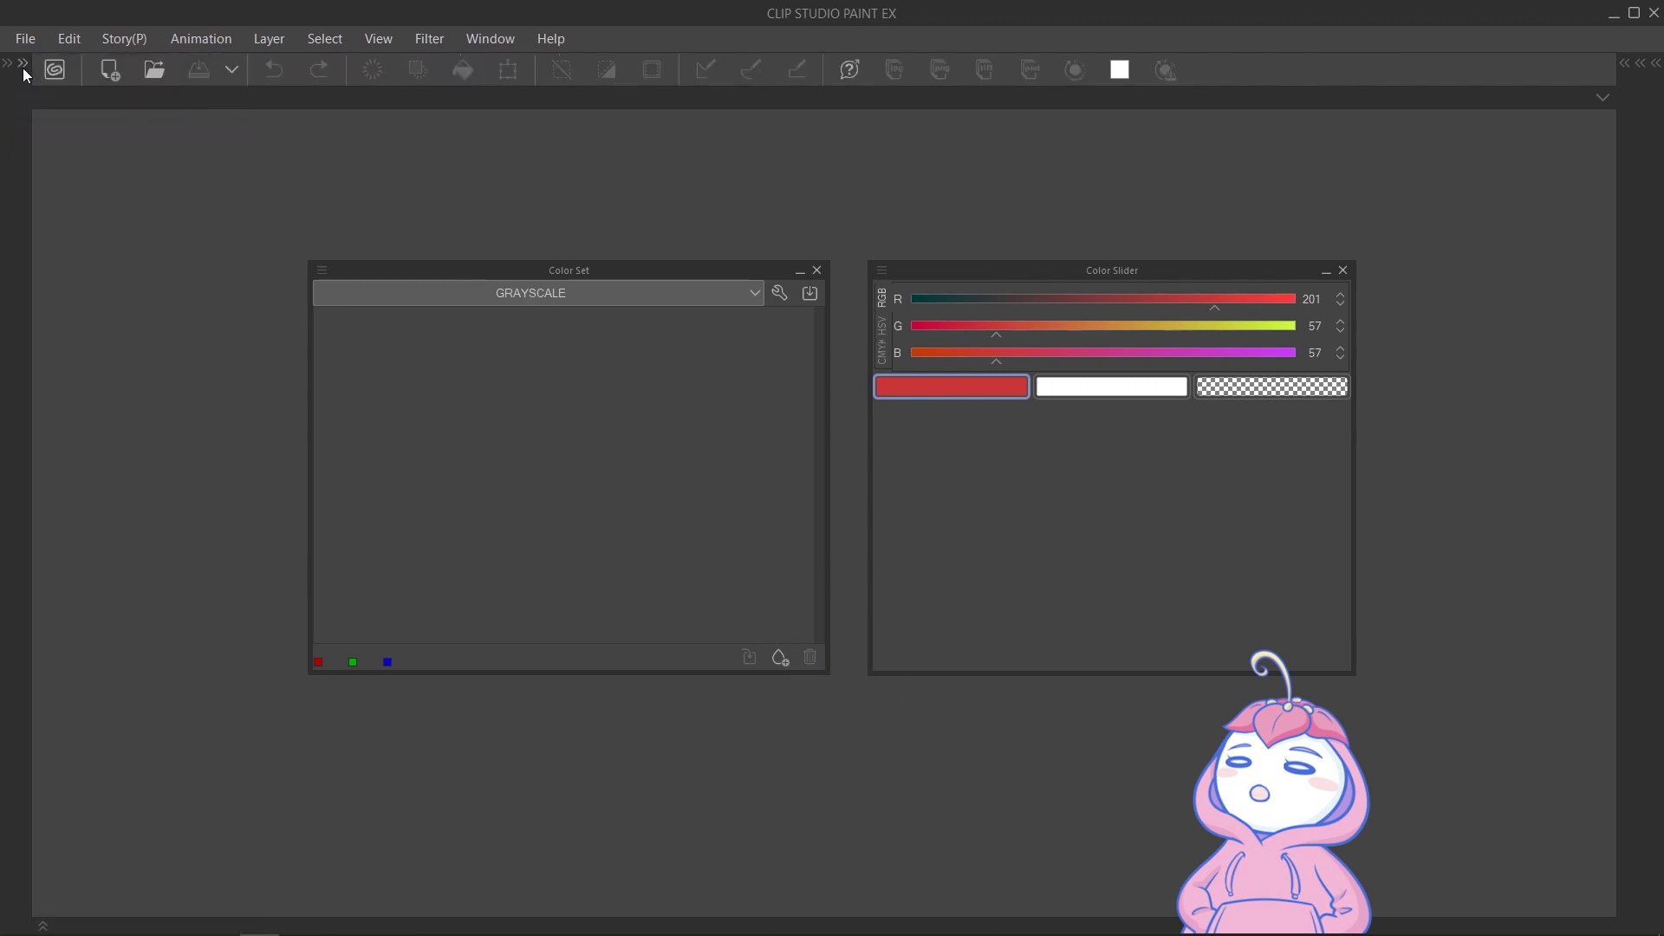
Using HSV values with 0% saturation, add a black swatch at 0% value and a dark gray at 20% value
left_click(883, 327)
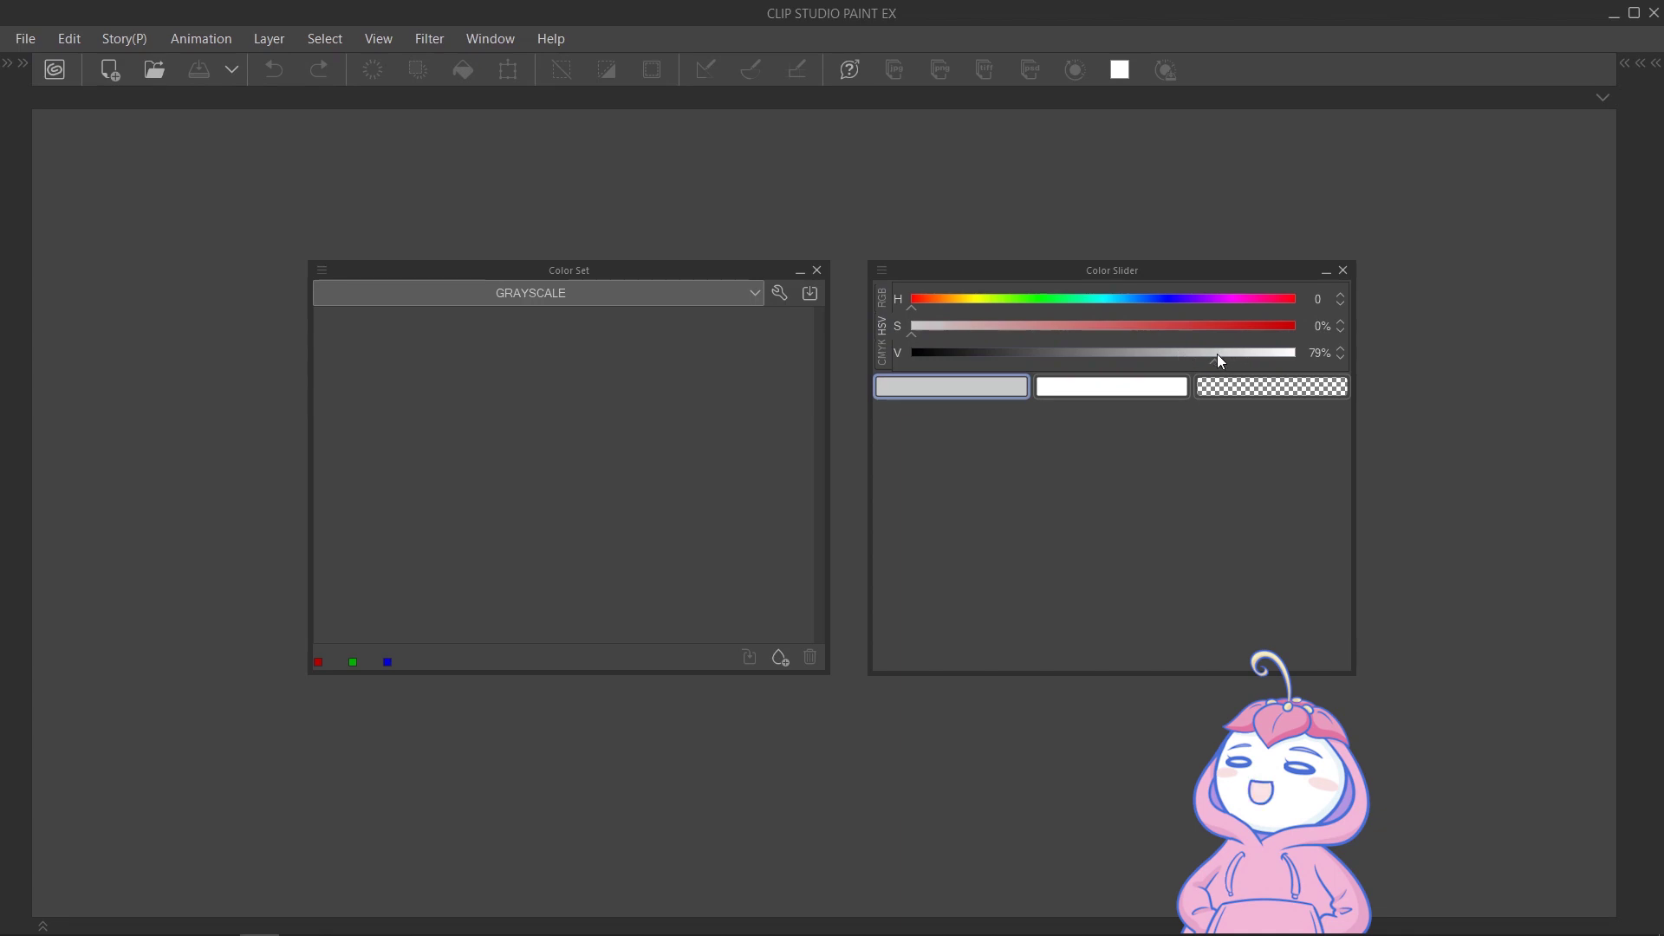
left_click_drag(1209, 357, 863, 366)
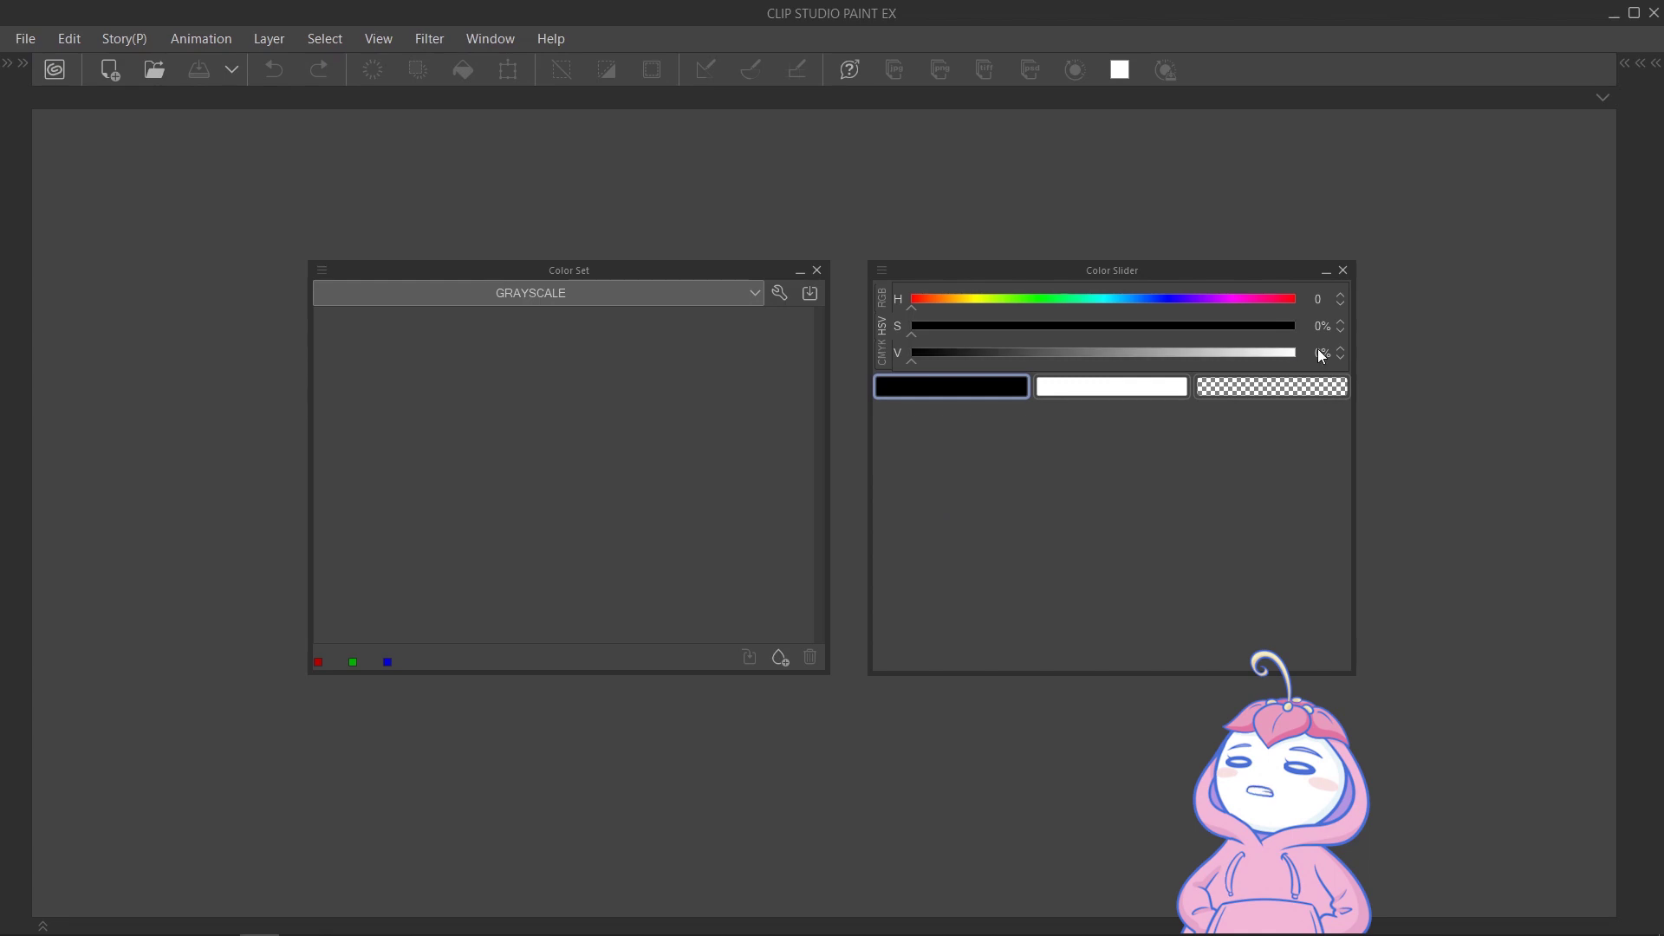
left_click(779, 658)
left_click(1328, 356)
type("20")
key("Return")
left_click(779, 657)
Add two mid-gray swatches to the GRAYSCALE set with values of 40% and 60%
left_click(1321, 356)
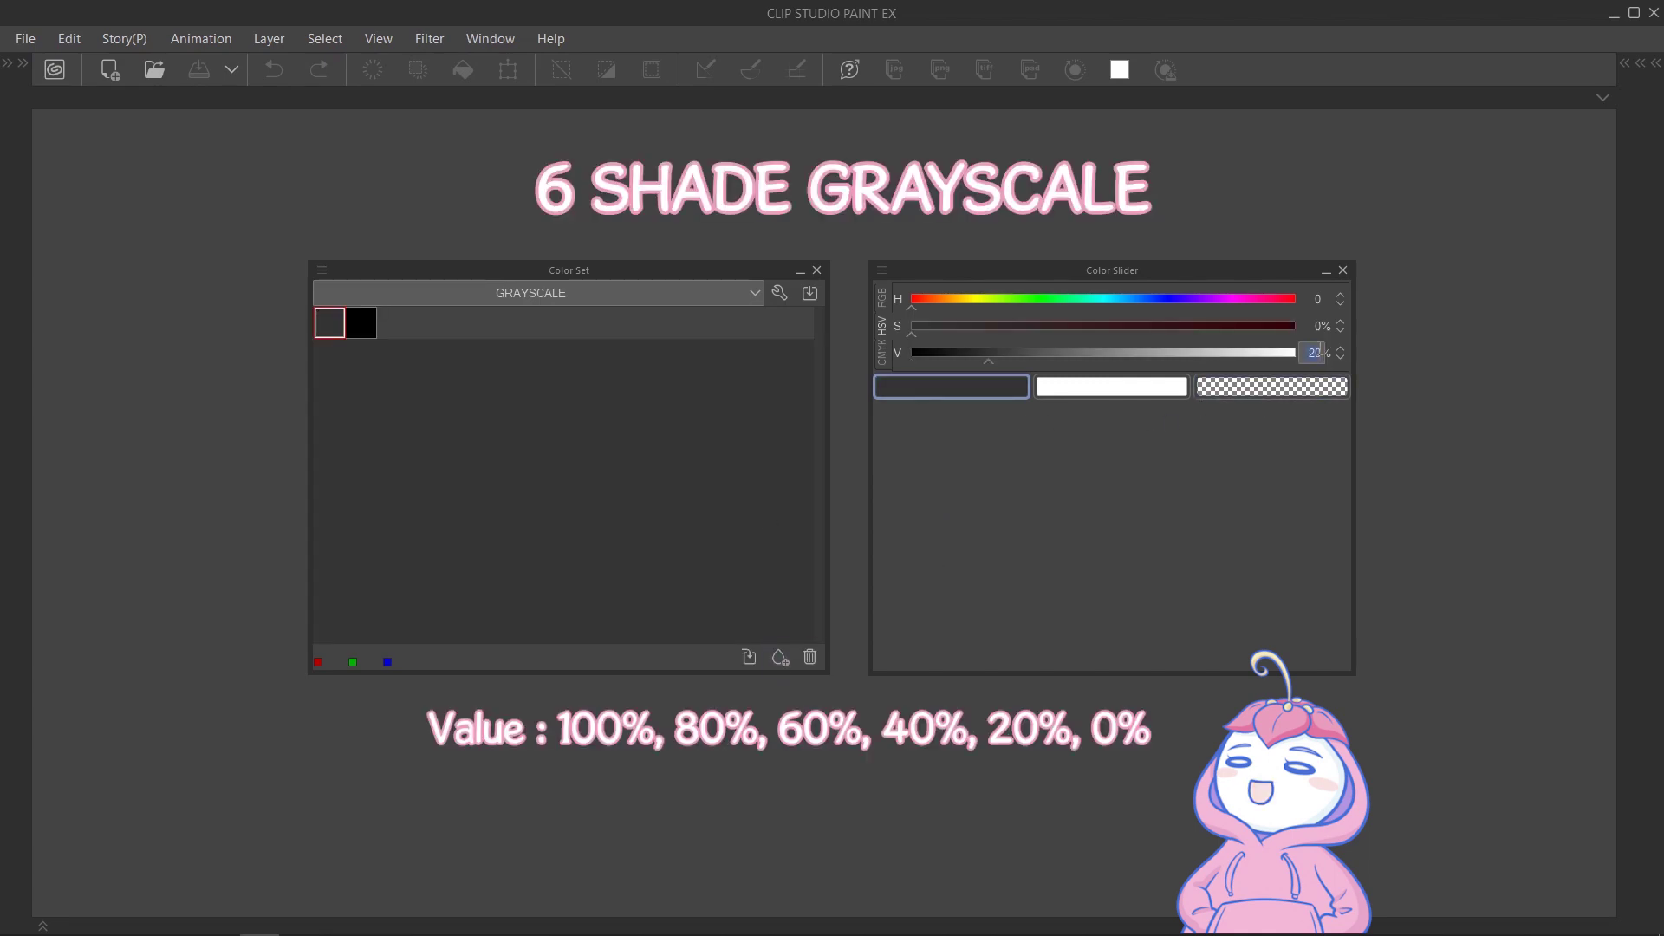
type("40")
key("Return")
left_click(780, 657)
left_click(1313, 353)
type("2")
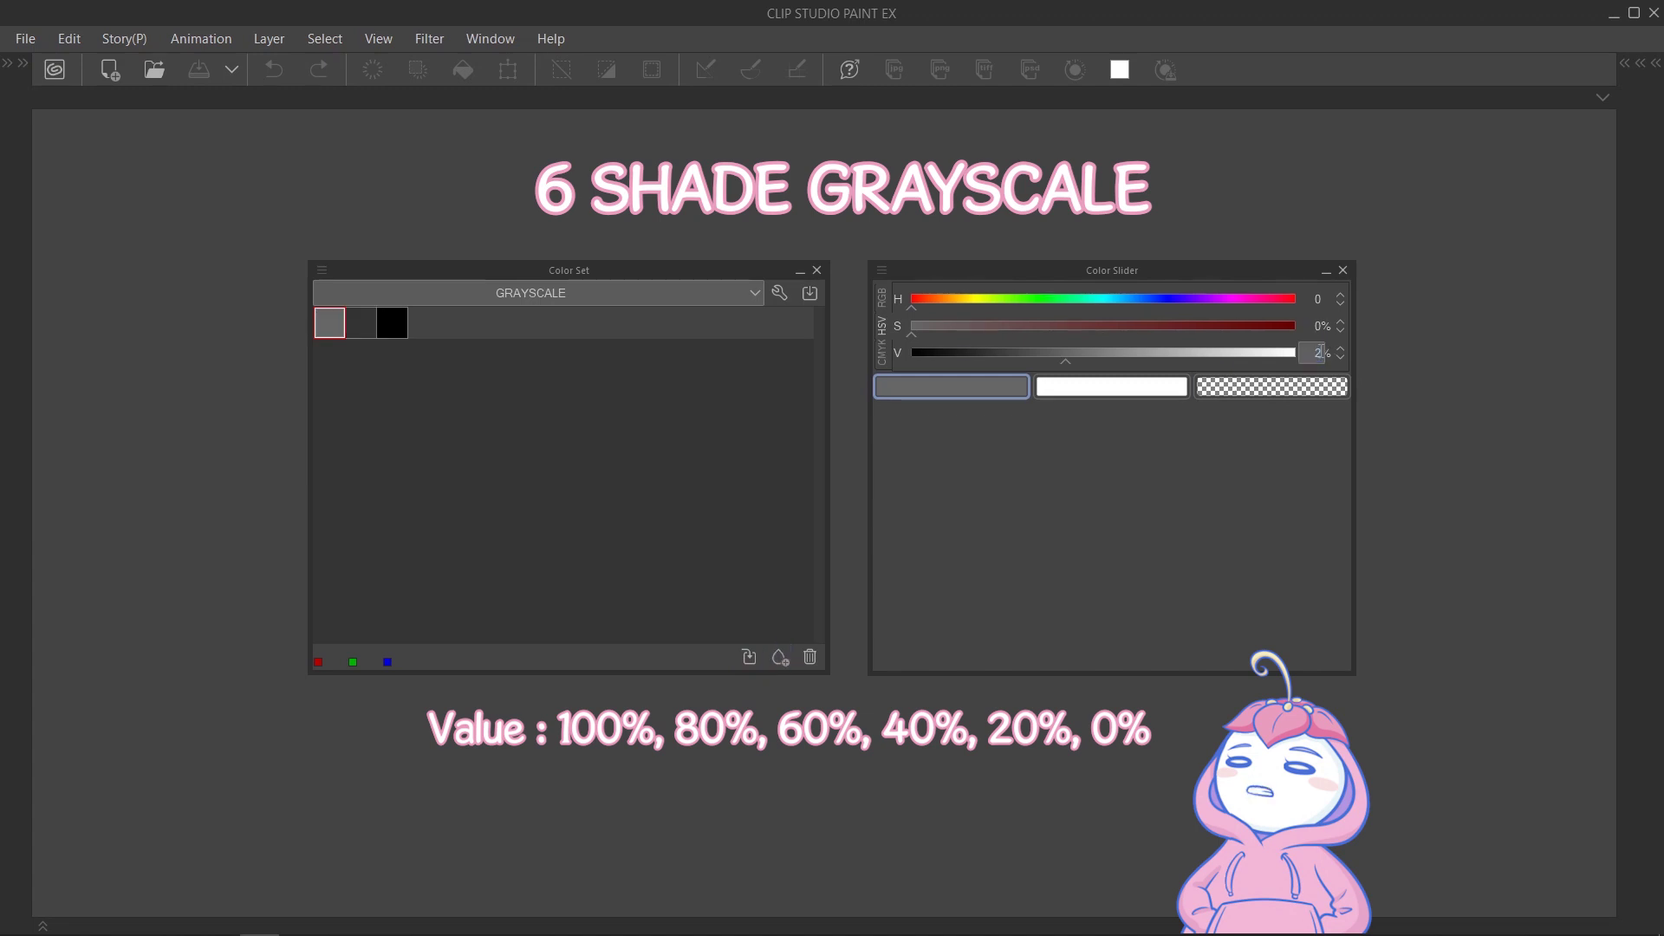
type("0")
key("Return")
left_click(779, 657)
Add a light gray swatch at 80% value and a white swatch at 100% value to the GRAYSCALE set
left_click(1313, 353)
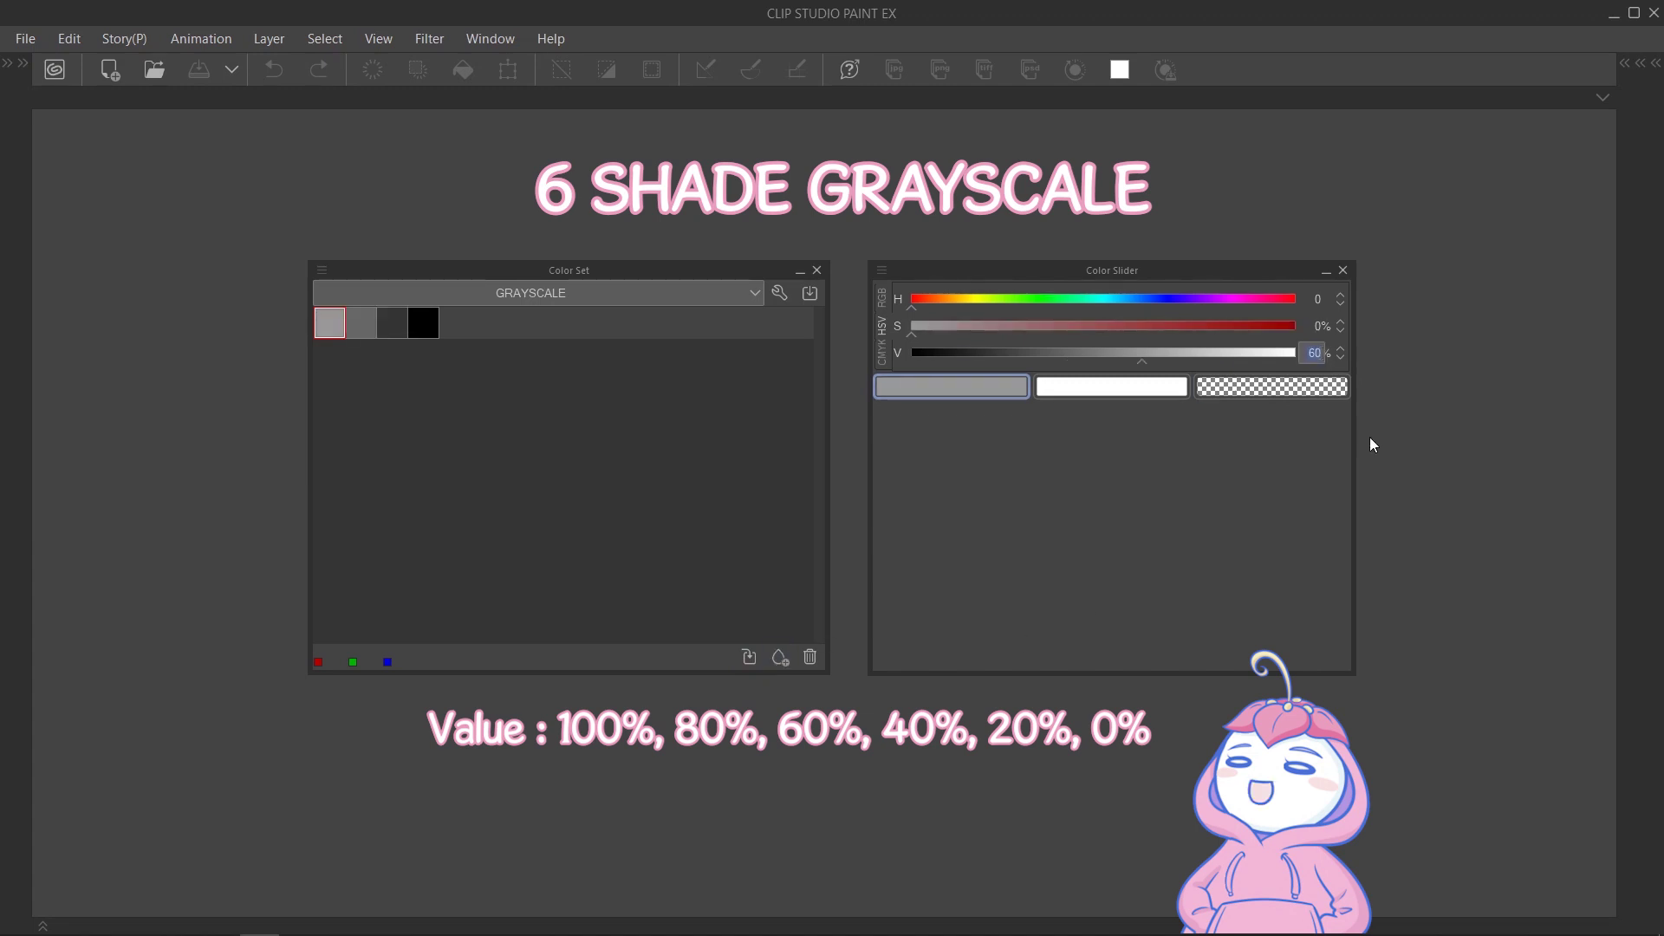
type("80")
key("Return")
left_click(779, 657)
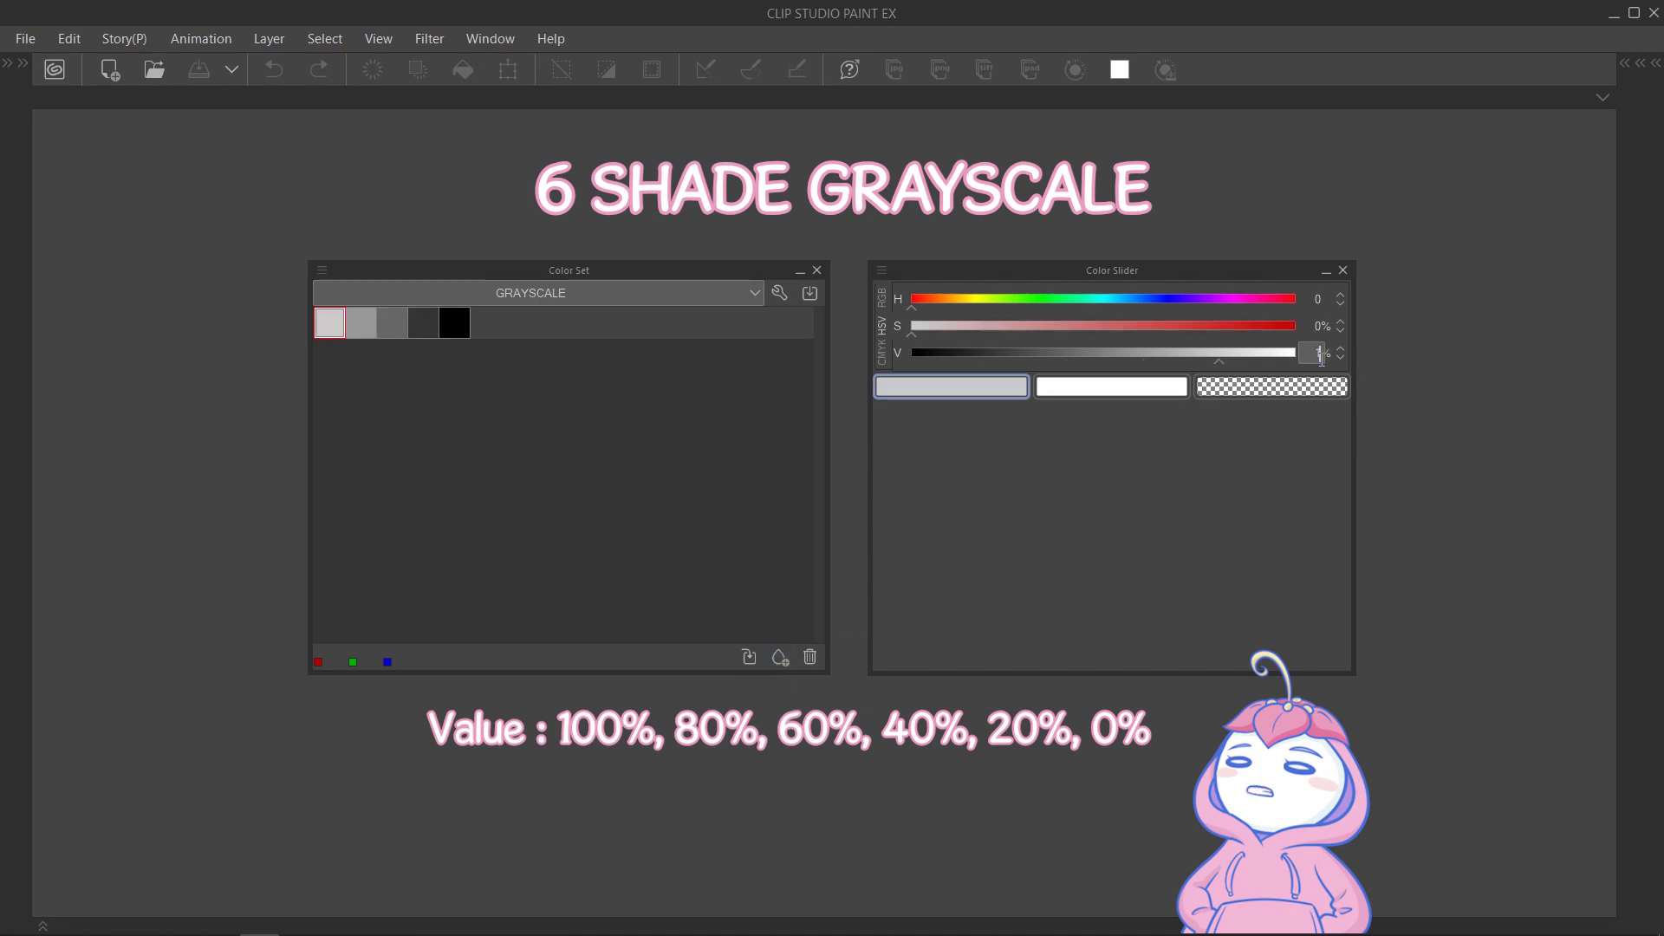
left_click(1318, 354)
type("100")
key("Return")
left_click(780, 658)
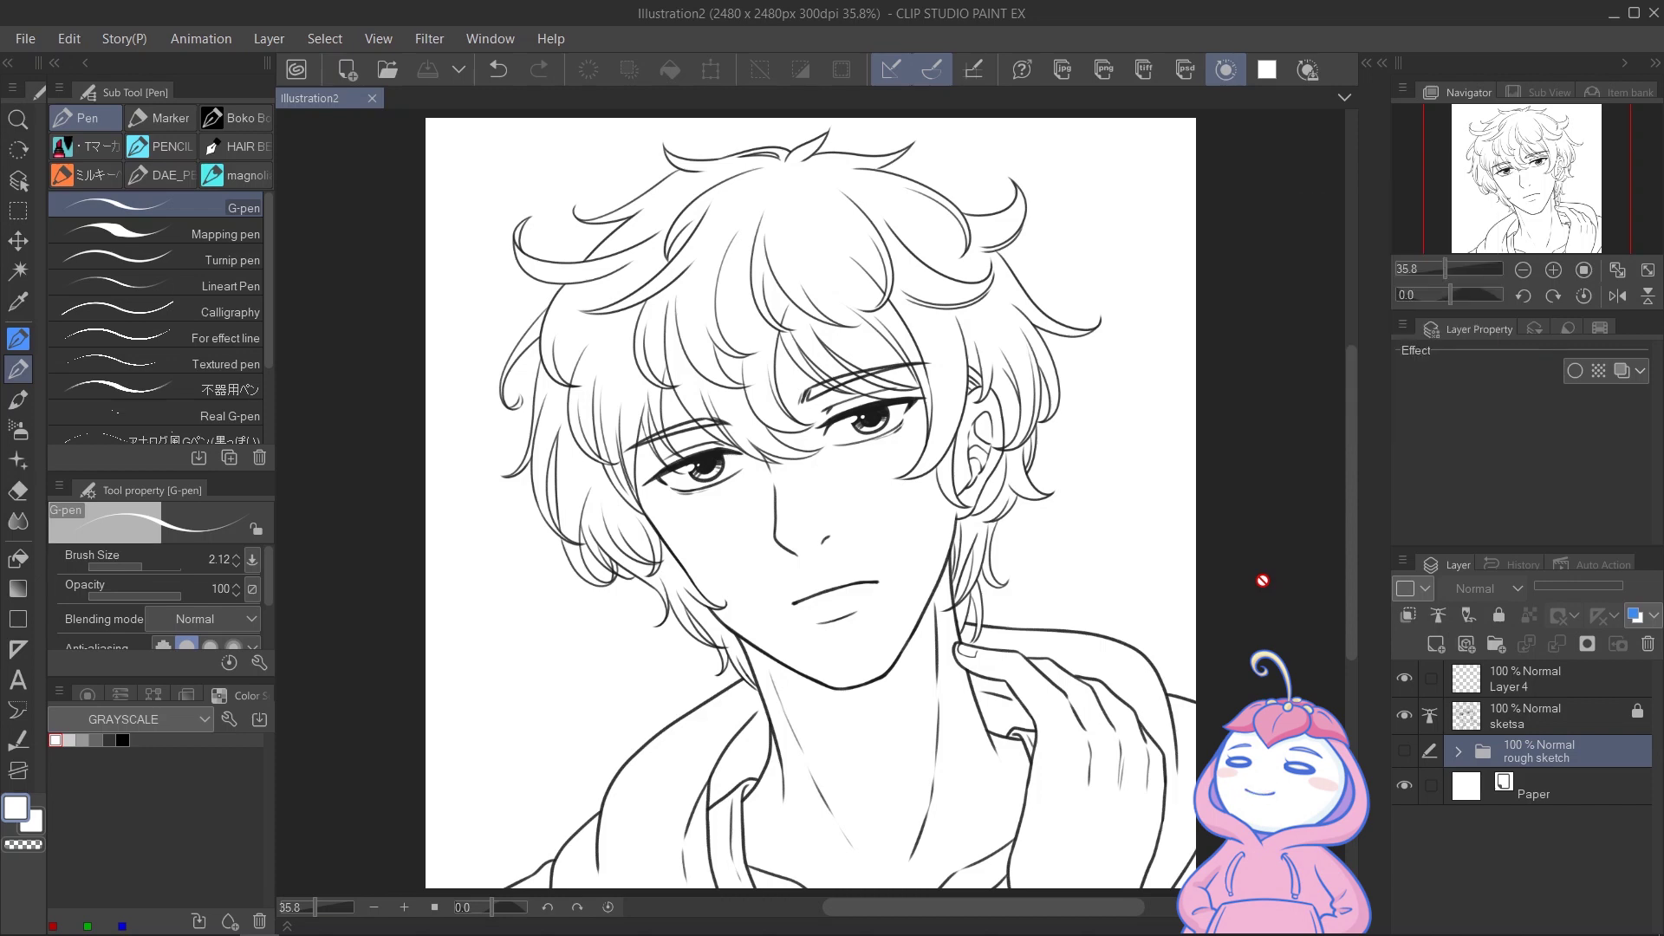
Create a new raster layer above the rough sketch folder and name it "base color"
left_click(1436, 645)
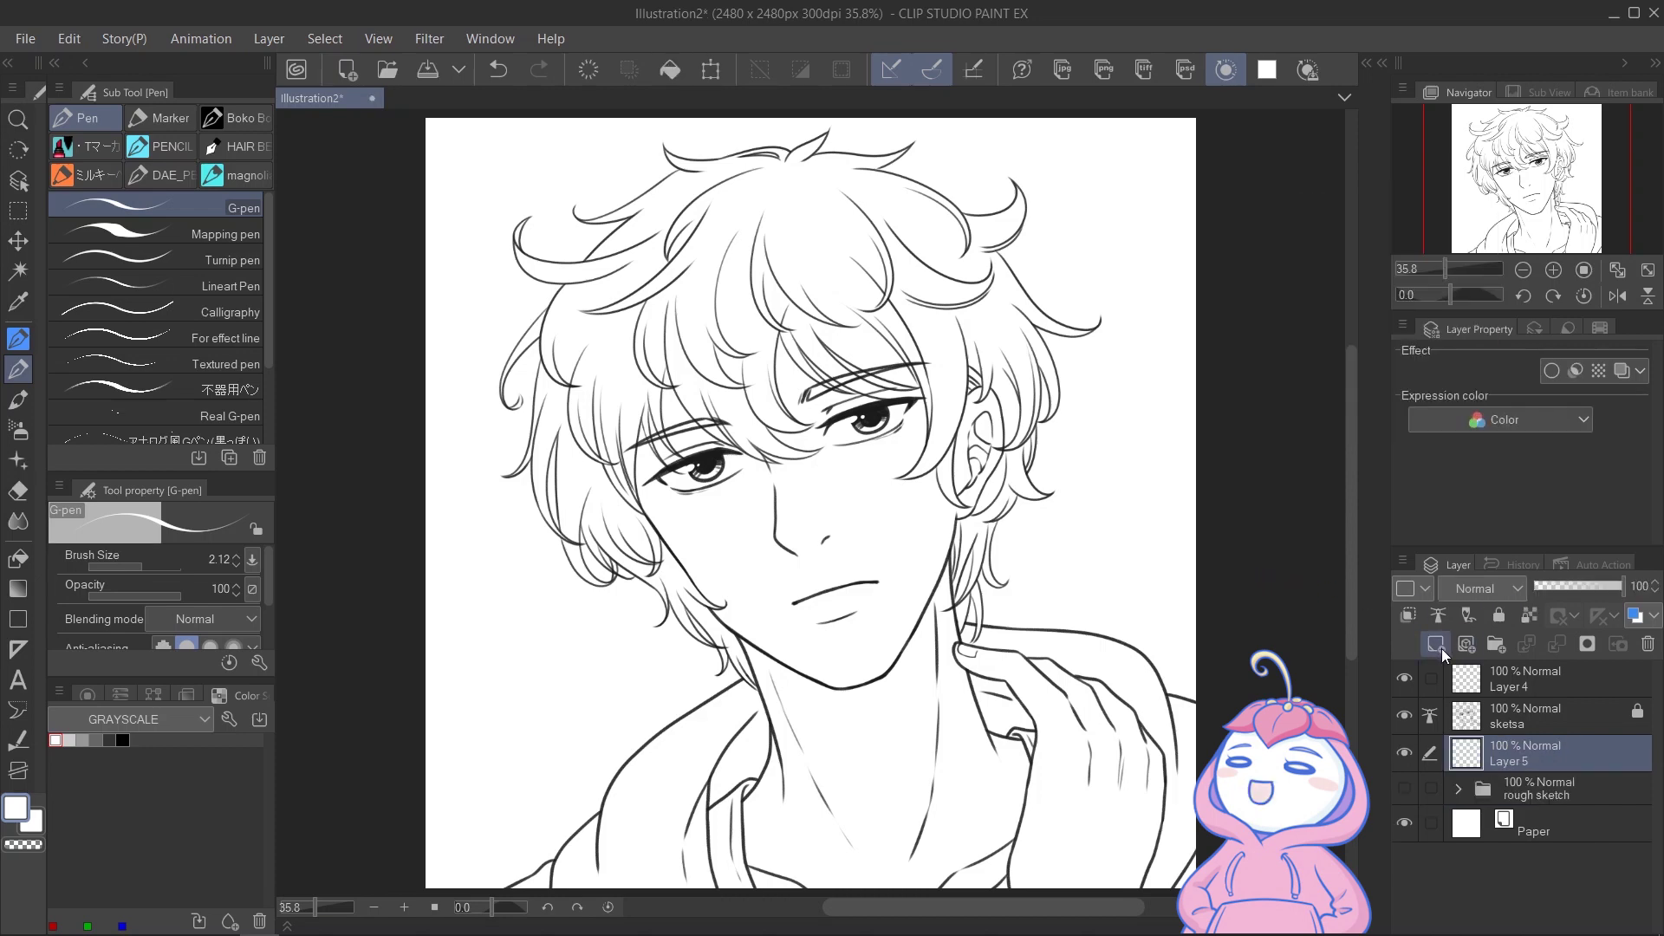
double_click(1513, 759)
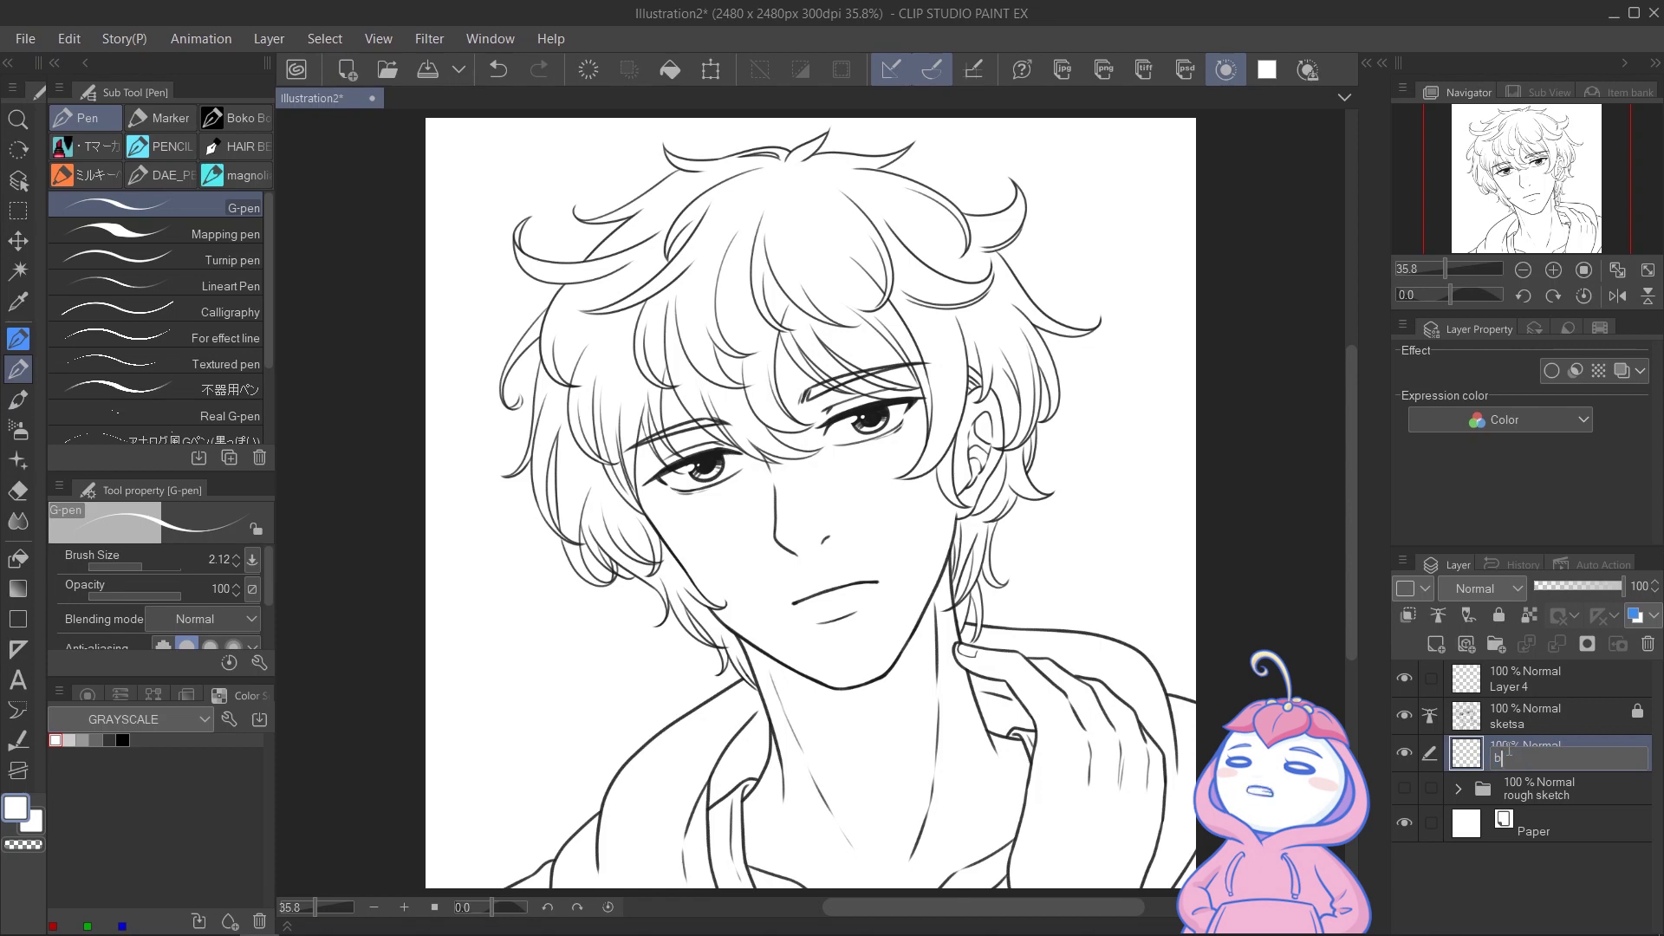
key("Escape")
Fill the whole character with the light gray swatch using the Close and fill tool on the base color layer
left_click(19, 559)
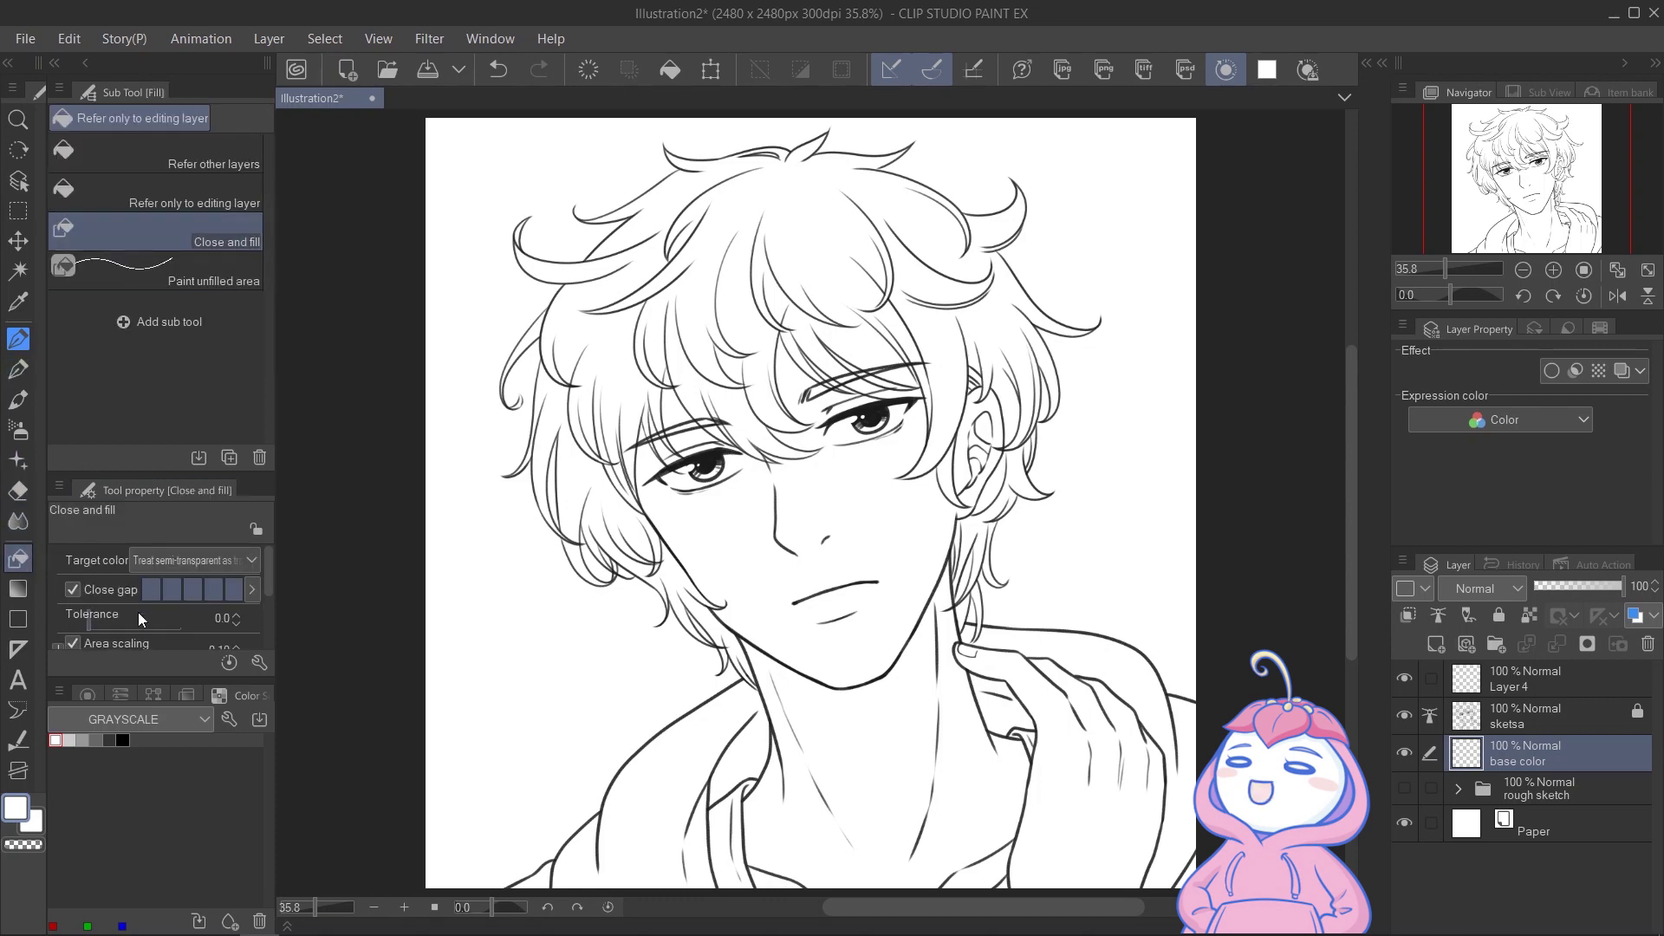
left_click(69, 740)
mouse_move(1070, 180)
left_mouse_down()
mouse_move(984, 117)
mouse_move(622, 111)
mouse_move(347, 364)
mouse_move(305, 683)
mouse_move(384, 894)
mouse_move(442, 928)
mouse_move(637, 928)
mouse_move(1121, 890)
mouse_move(1295, 665)
mouse_move(1187, 78)
mouse_move(1090, 134)
mouse_move(1064, 208)
mouse_move(1106, 338)
left_mouse_up()
scroll(1092, 420, "down", 1)
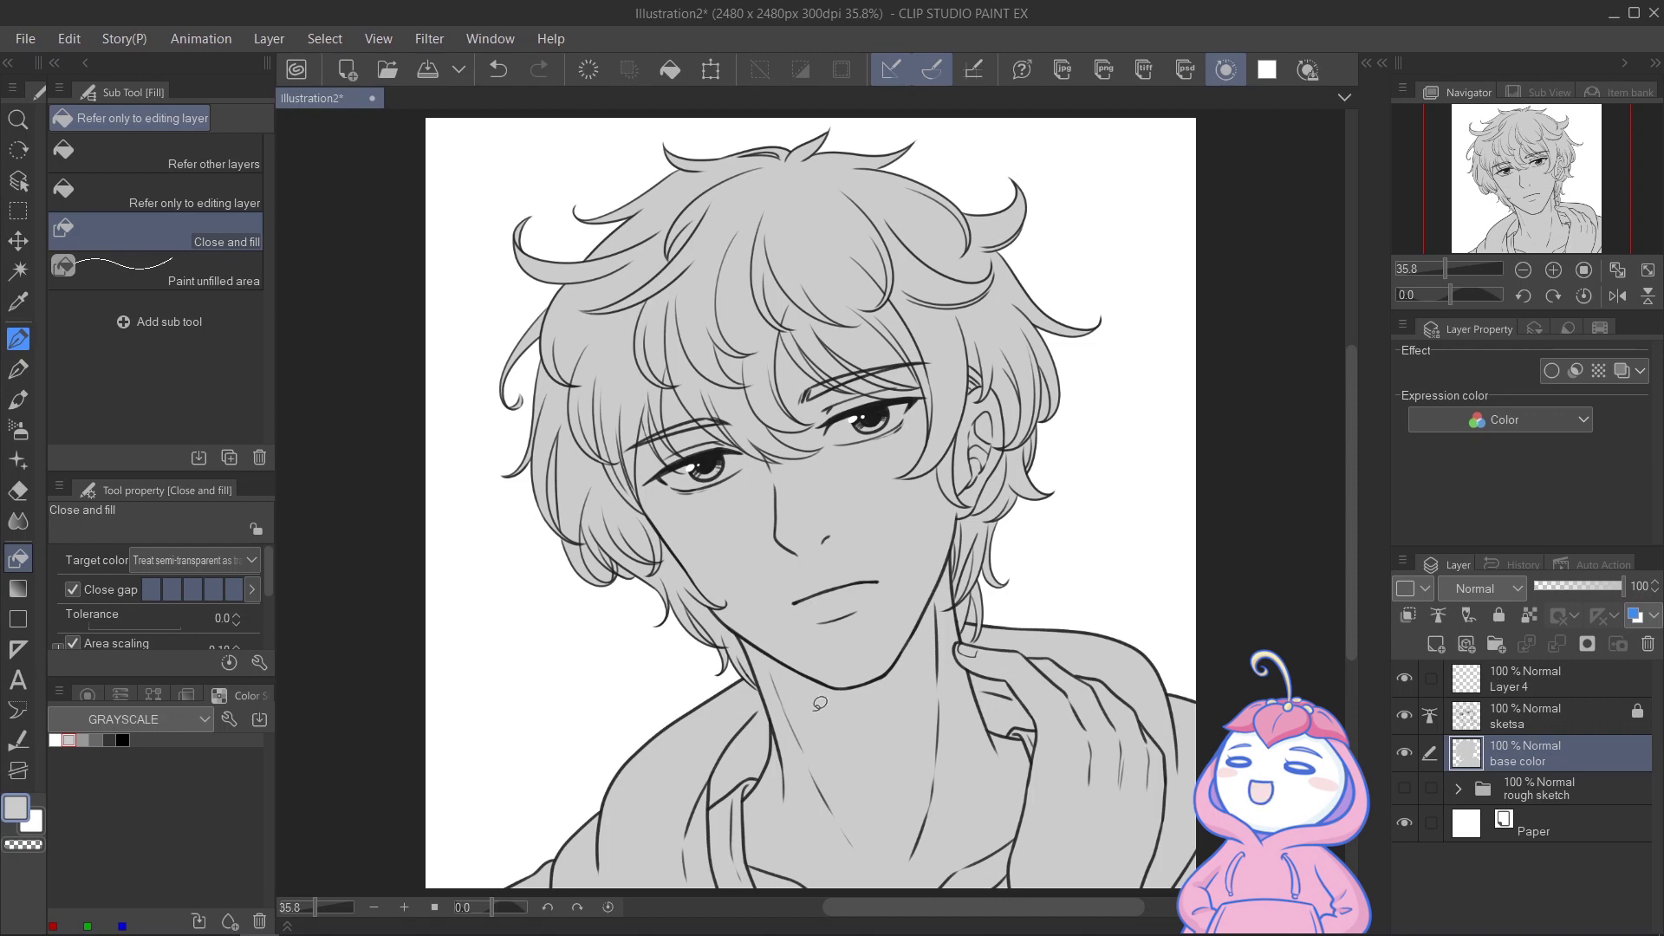
Clear the base color from the enclosed background gaps between hair strands using the Refer other layers fill with transparent color
left_click(221, 176)
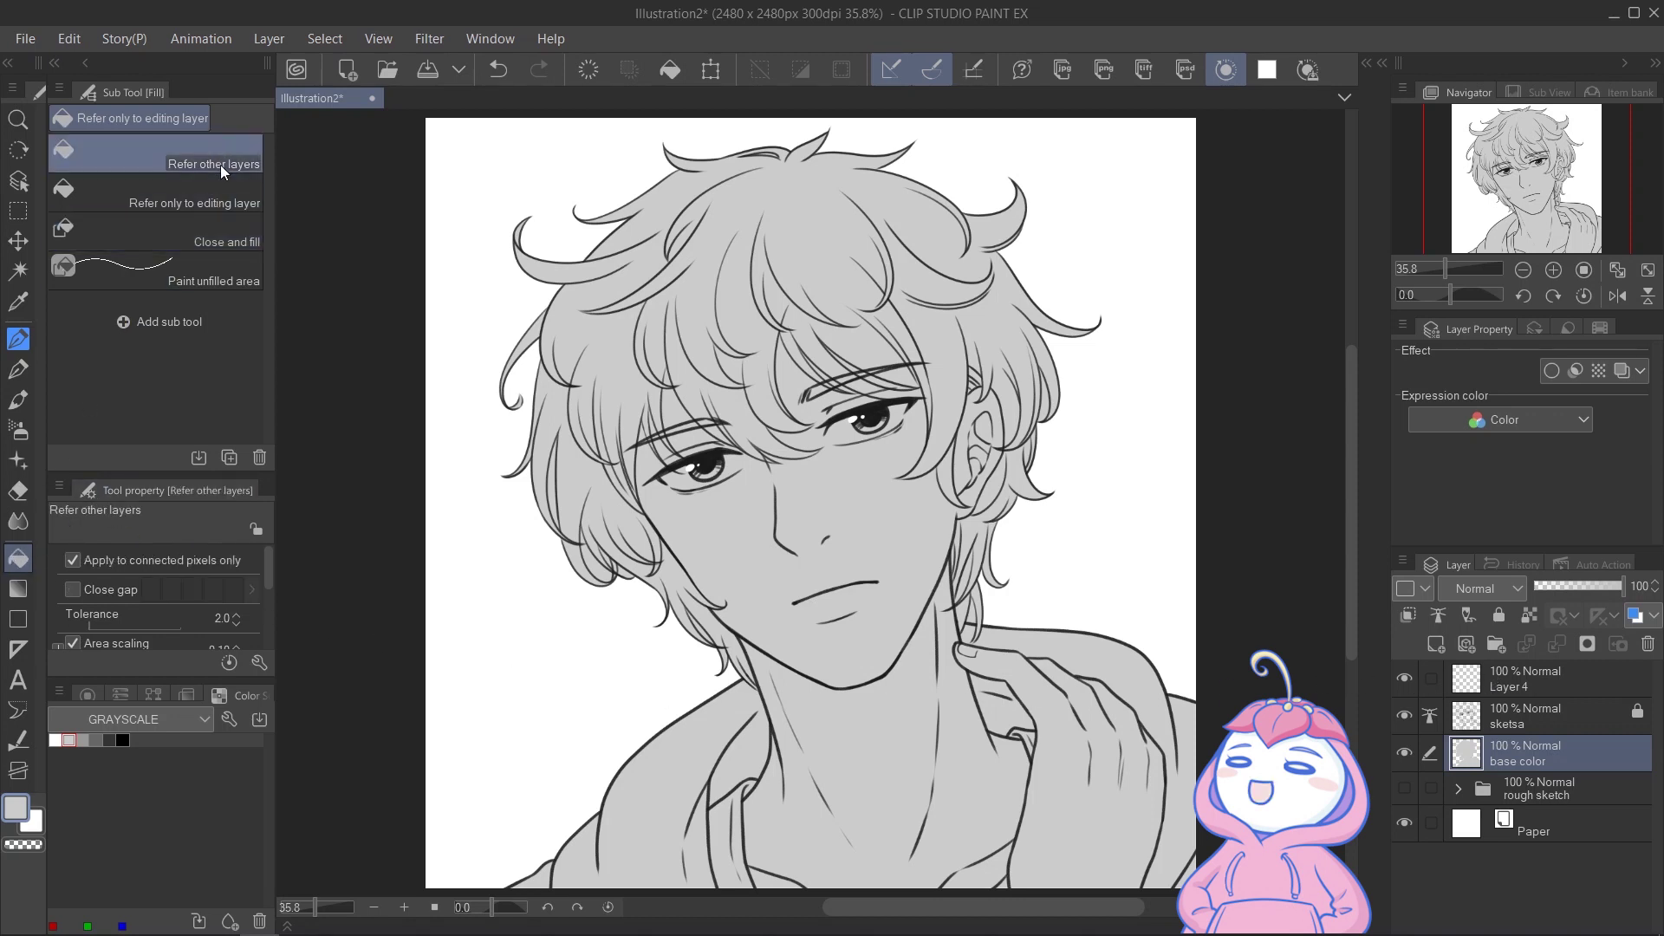
left_click(25, 845)
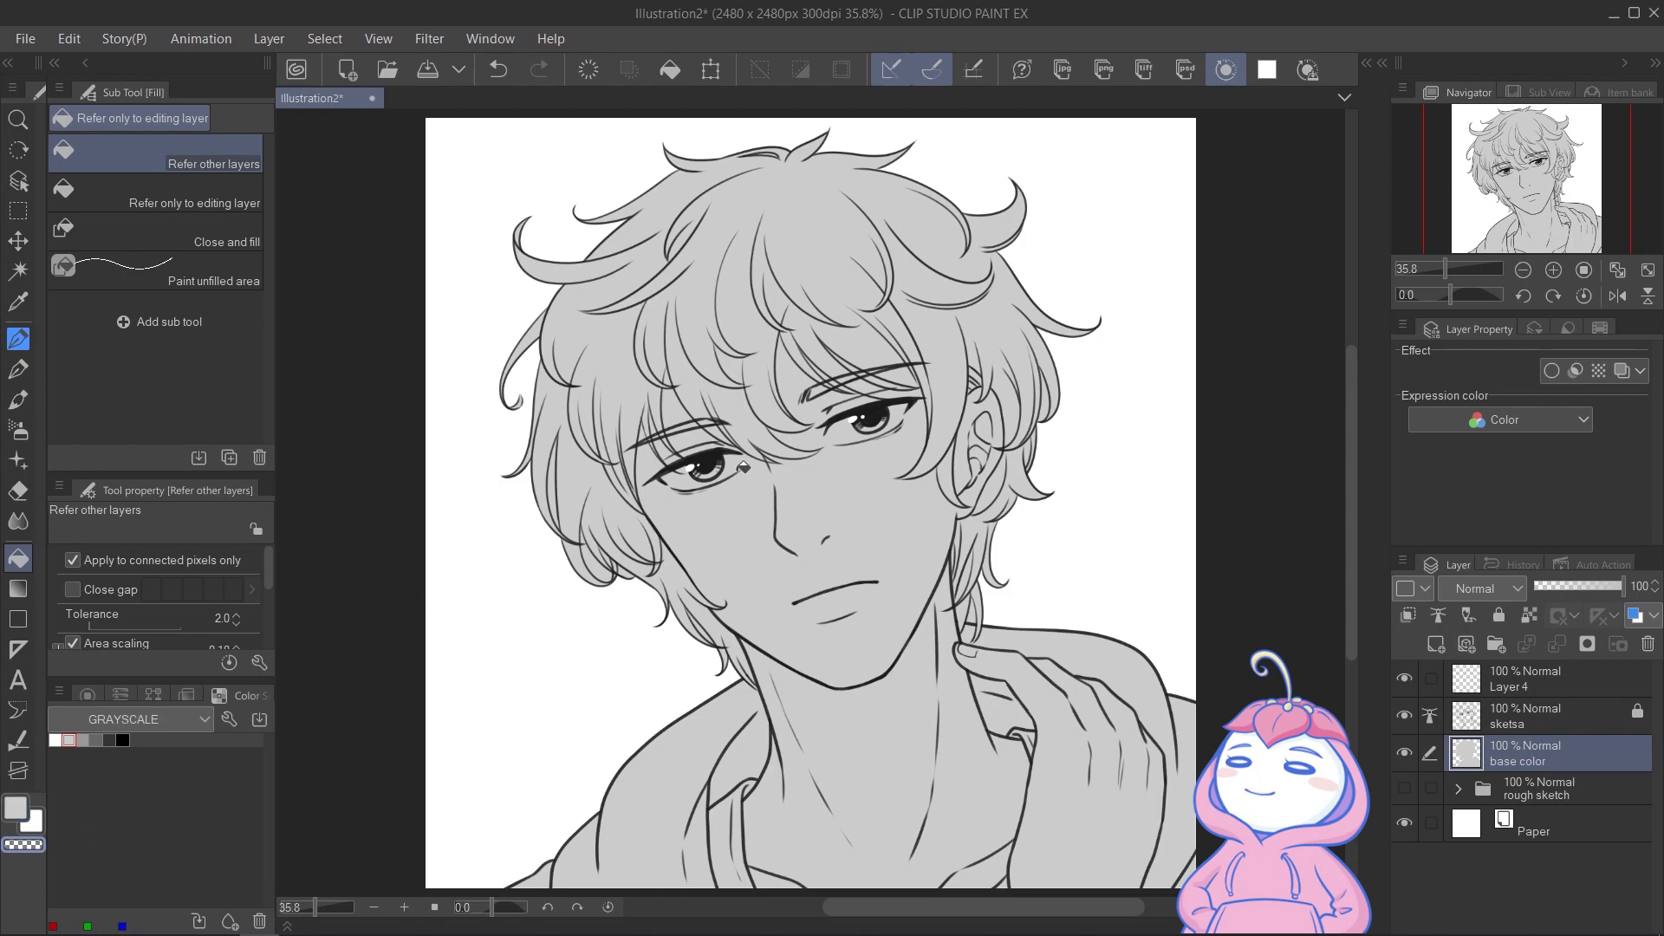
left_click(605, 570)
scroll(711, 626, "up", 5)
left_click_drag(386, 540, 572, 652)
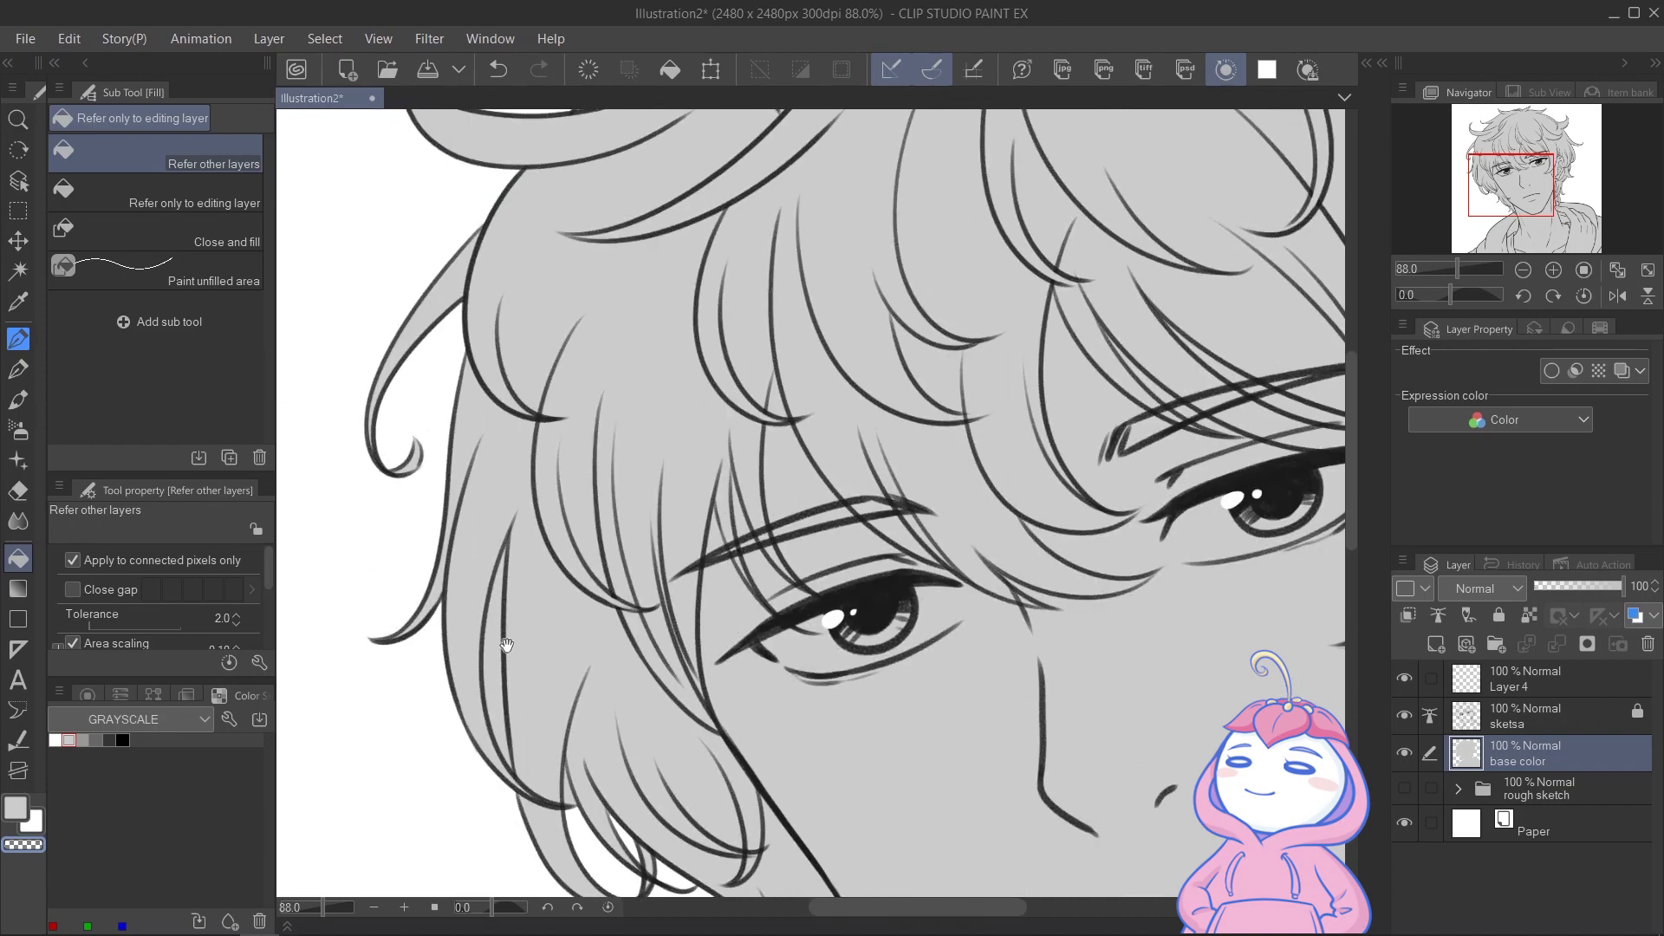
left_click_drag(684, 316, 563, 699)
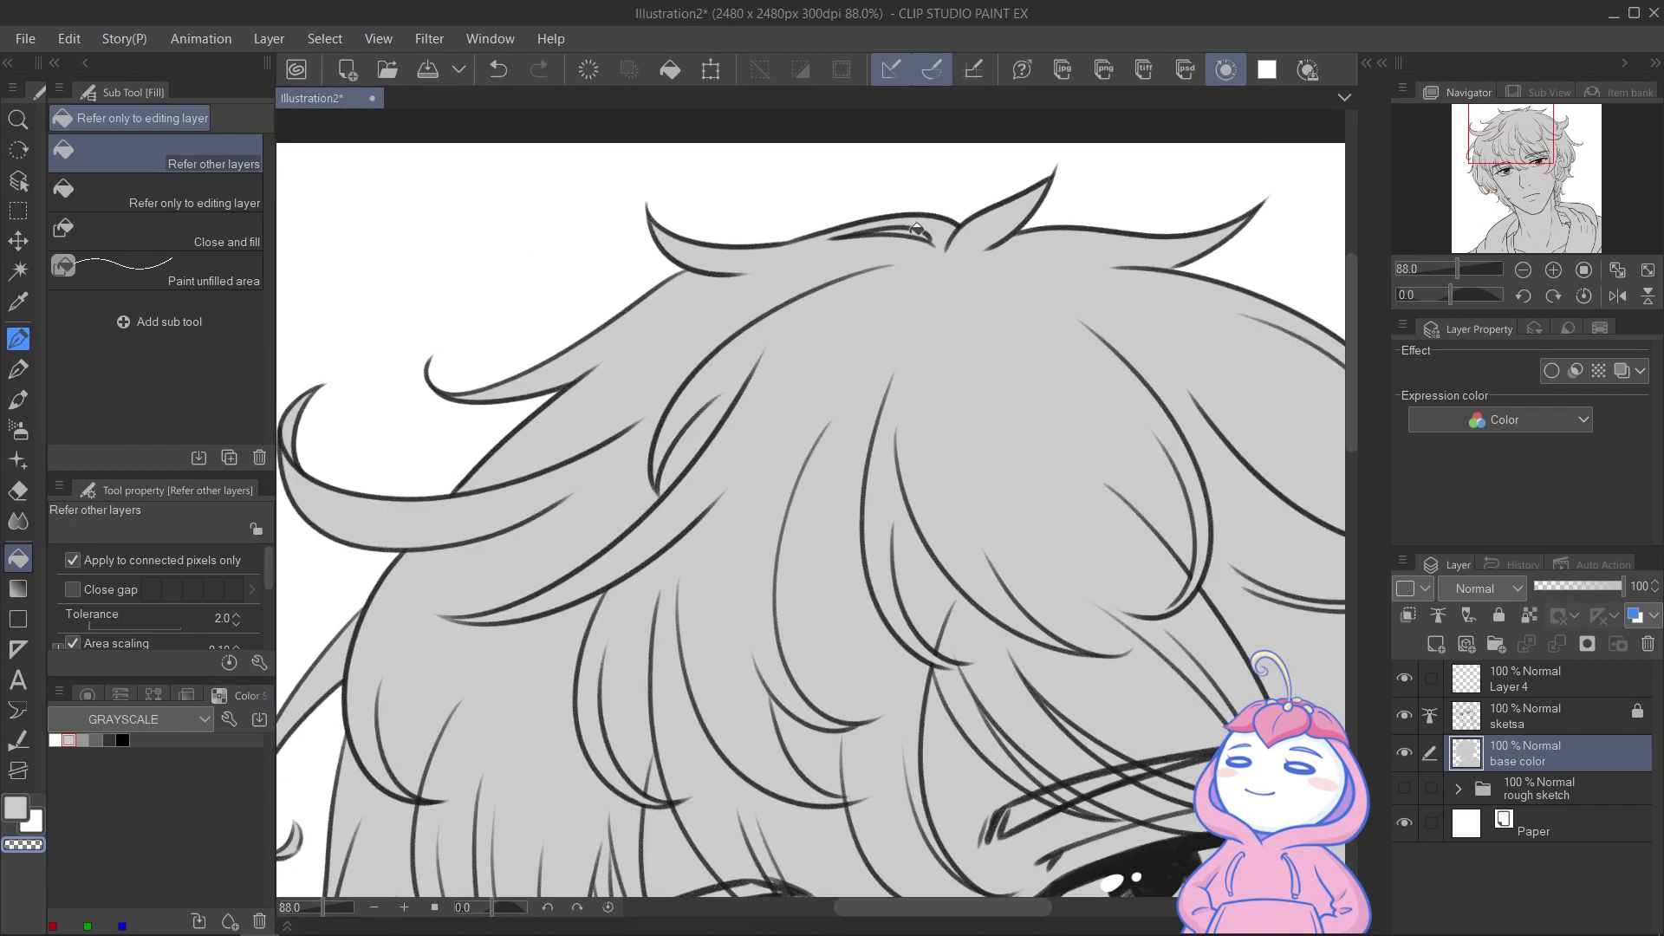
left_click_drag(1083, 356, 698, 306)
left_click_drag(1130, 496, 997, 243)
left_click_drag(1030, 675, 1033, 485)
left_click(1034, 478)
left_click_drag(962, 674, 968, 617)
left_click(896, 813)
mouse_move(952, 699)
left_mouse_down()
mouse_move(1048, 699)
mouse_move(1043, 724)
left_mouse_up()
Erase leftover base color around the outer hair locks on the ear side with the Hard eraser at size 0.83
key("e")
mouse_move(1169, 429)
left_mouse_down()
mouse_move(1213, 390)
mouse_move(1146, 567)
left_mouse_up()
left_click_drag(1129, 348, 1101, 354)
key("bracketleft")
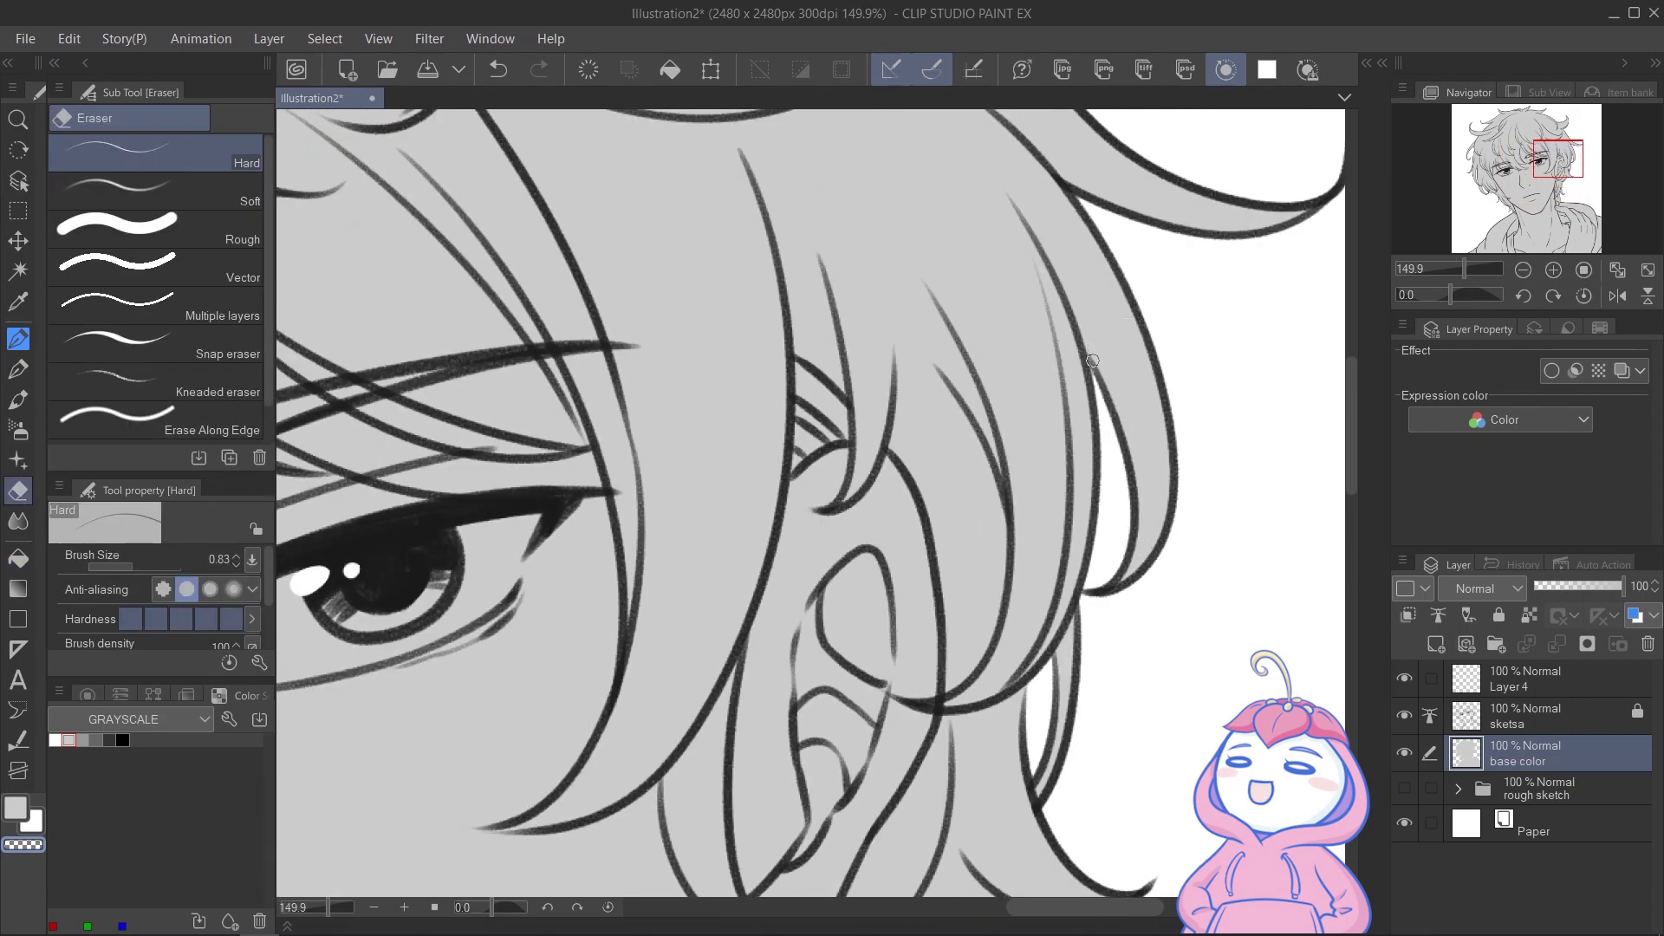
scroll(1092, 373, "up", 4)
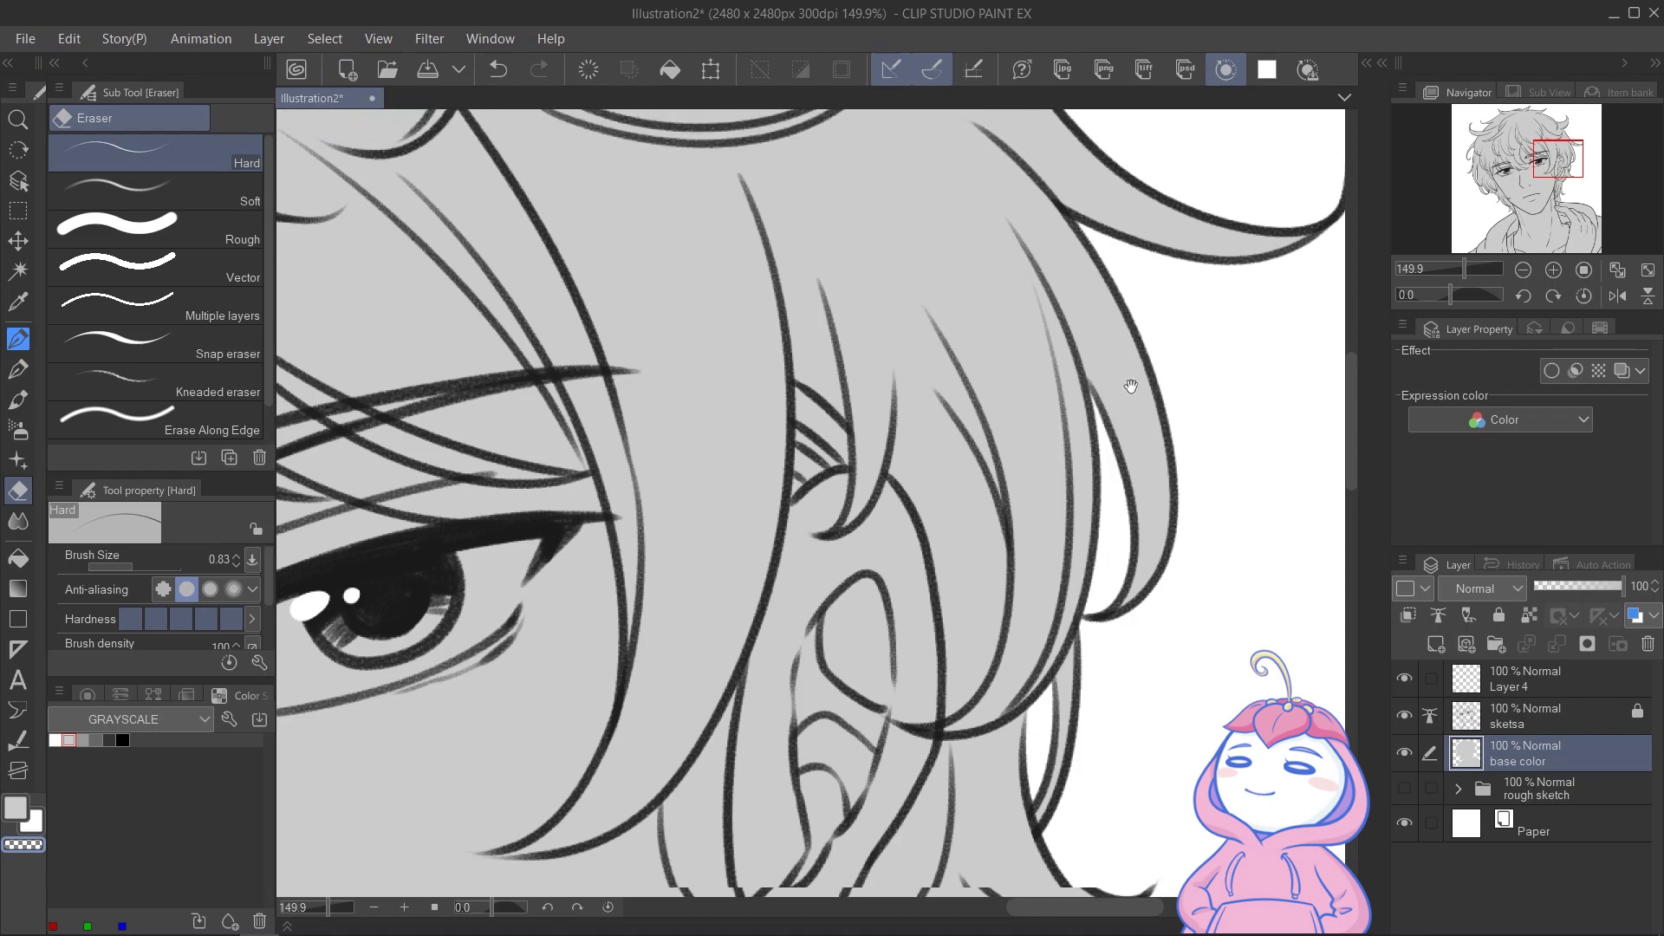
left_click_drag(990, 195, 1115, 512)
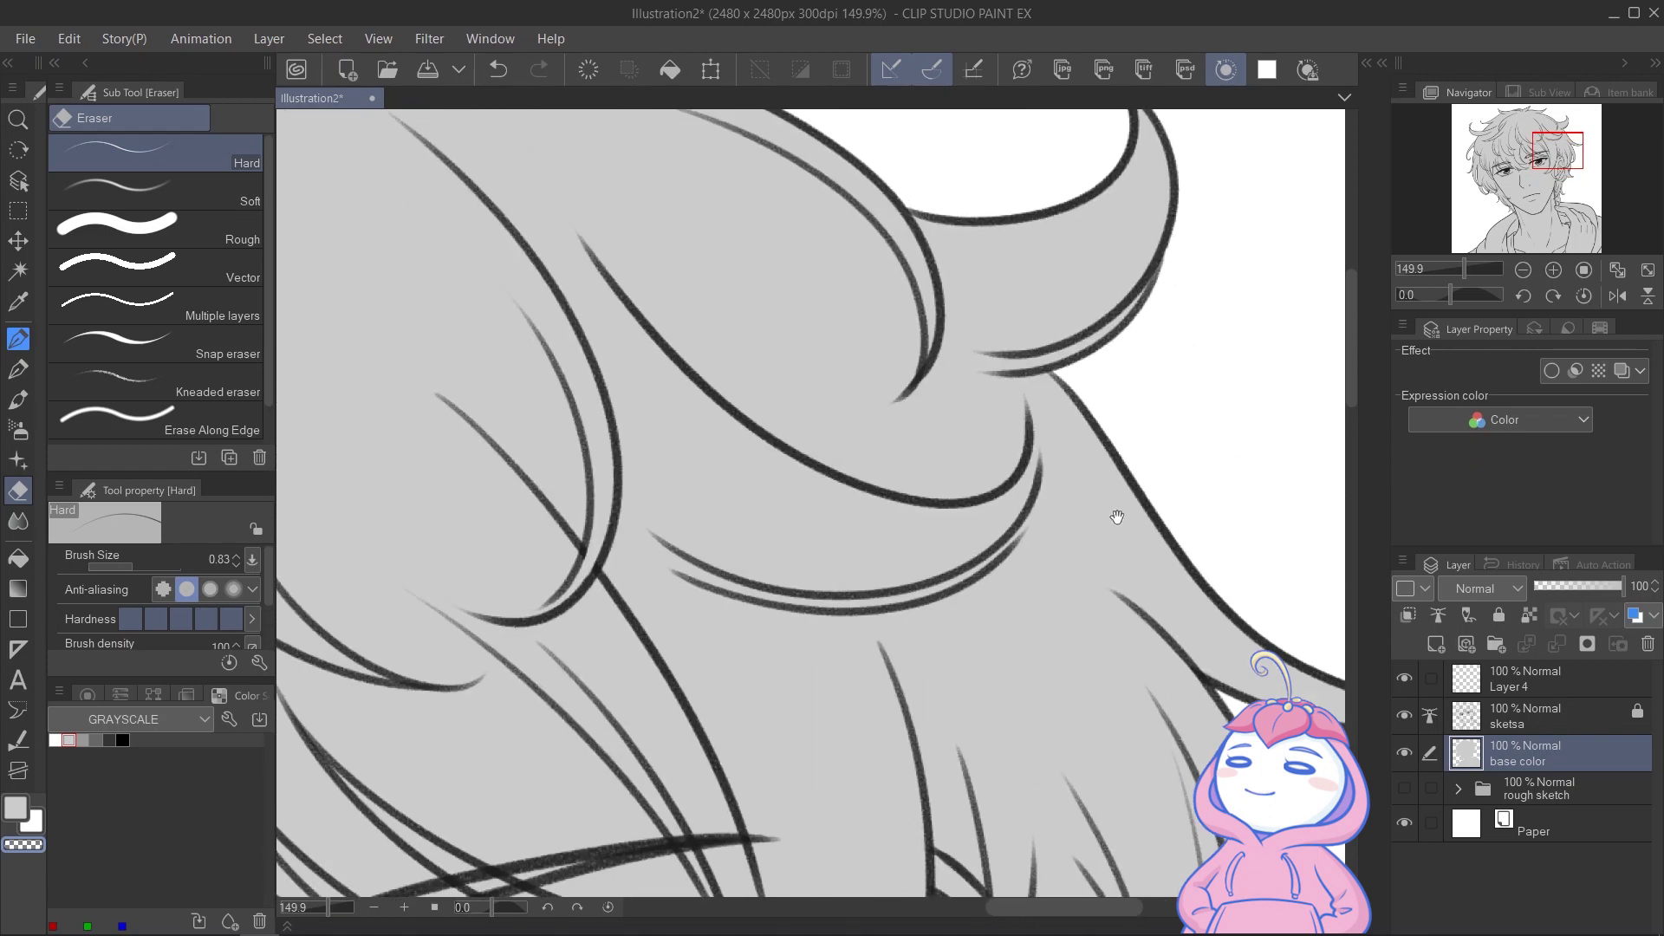
left_click_drag(1051, 285, 1100, 460)
left_click_drag(986, 370, 1053, 498)
left_click_drag(640, 333, 791, 297)
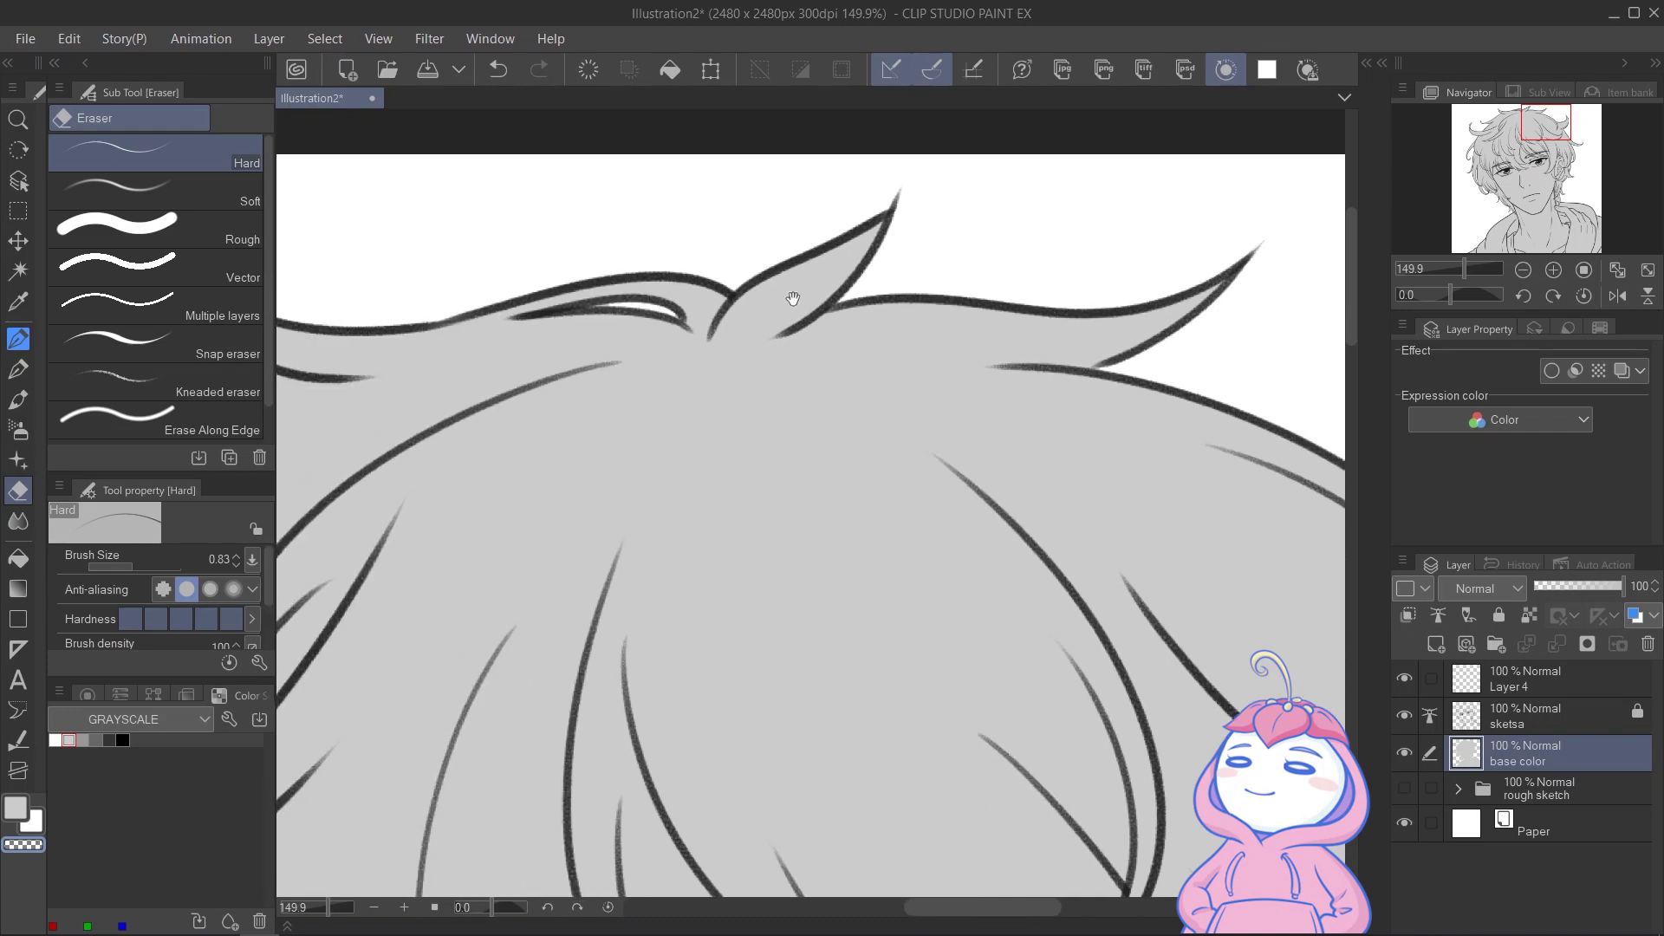
Clean leftover base color from the gap at the crown and the gaps between the locks beside the cheek with the Hard eraser
scroll(620, 314, "up", 3)
left_click_drag(630, 324, 772, 335)
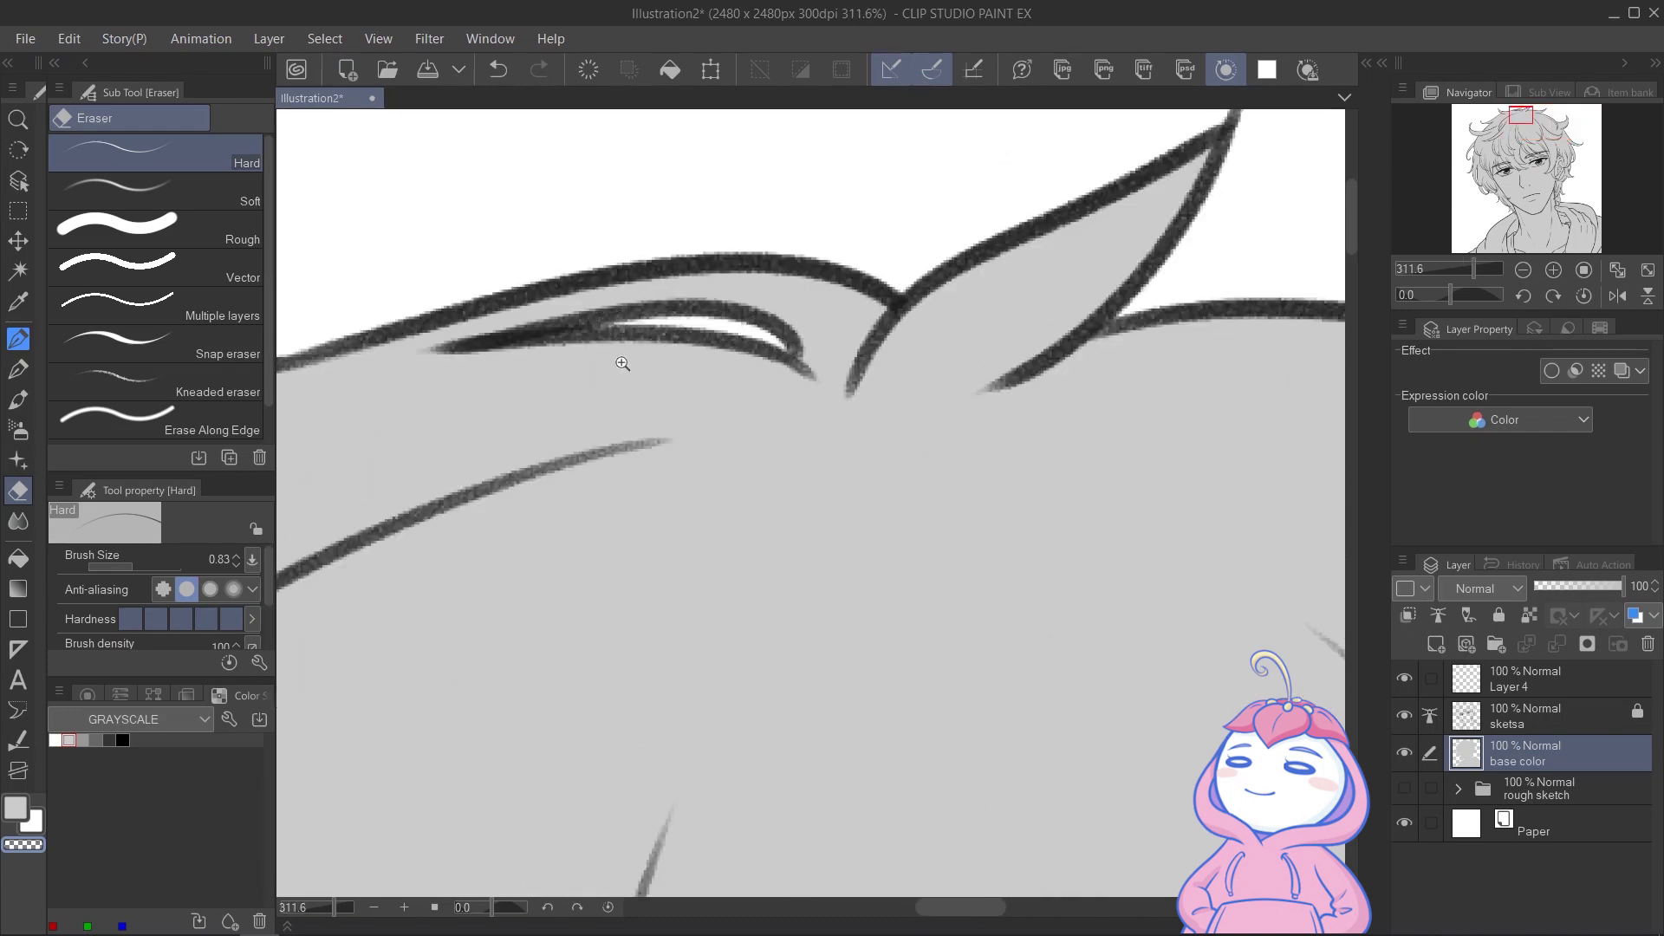
left_click_drag(623, 363, 564, 373)
left_click_drag(563, 607, 744, 286)
left_click_drag(746, 620, 737, 451)
mouse_move(598, 450)
left_mouse_down()
mouse_move(642, 450)
mouse_move(693, 340)
mouse_move(662, 264)
left_mouse_up()
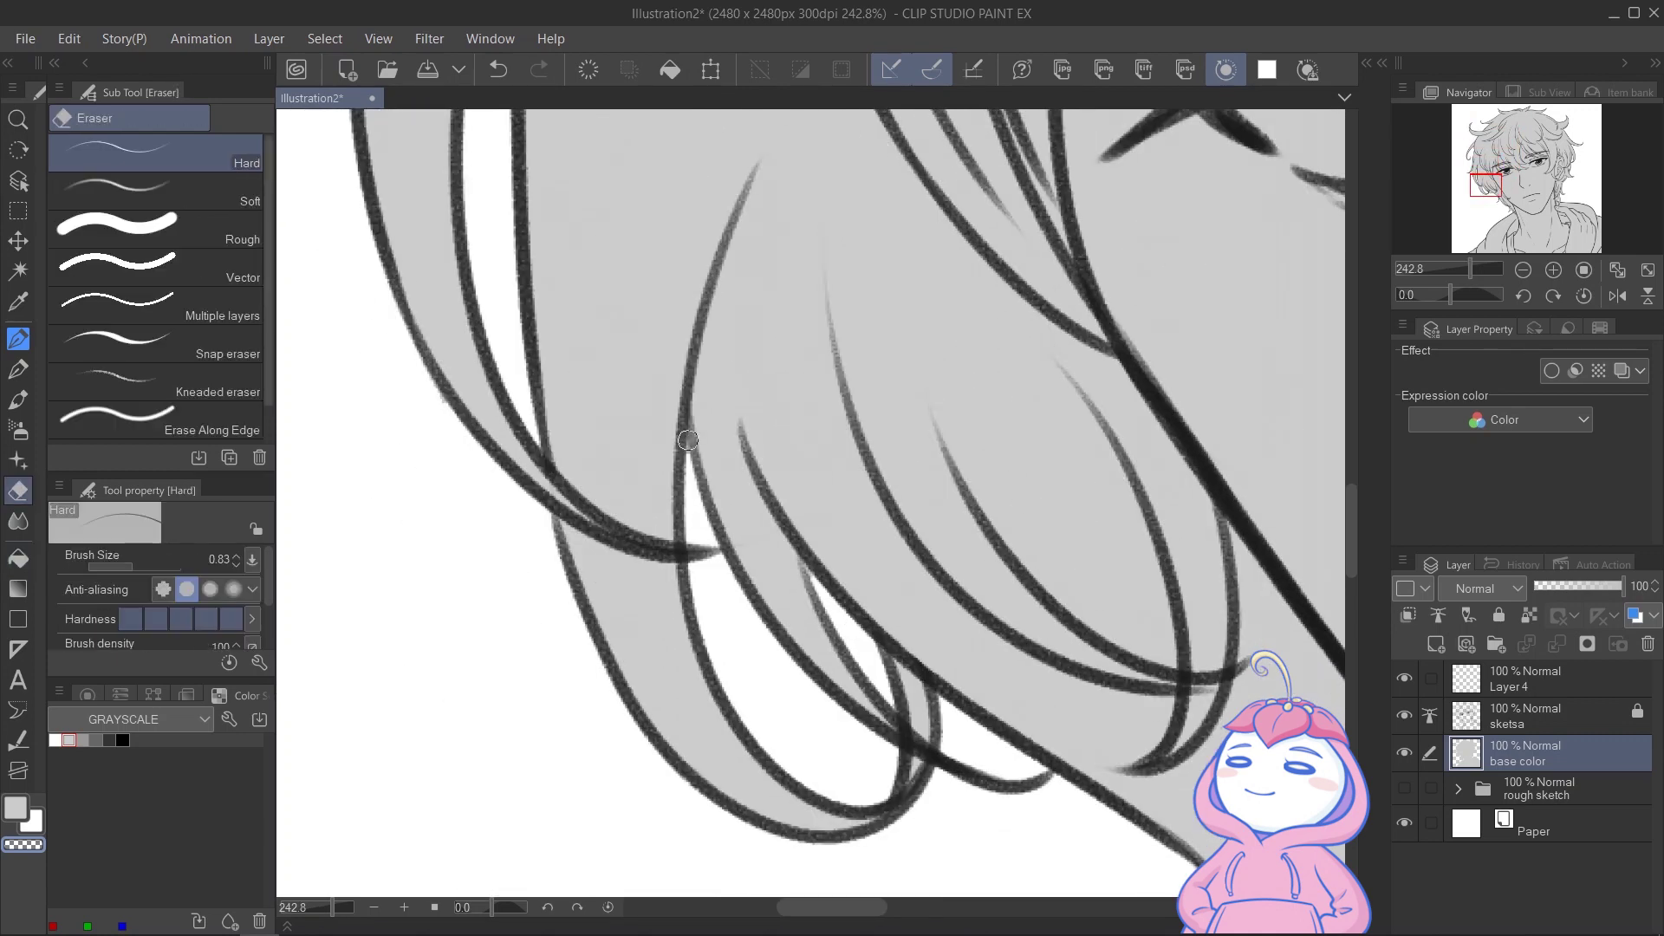
key("ctrl+0")
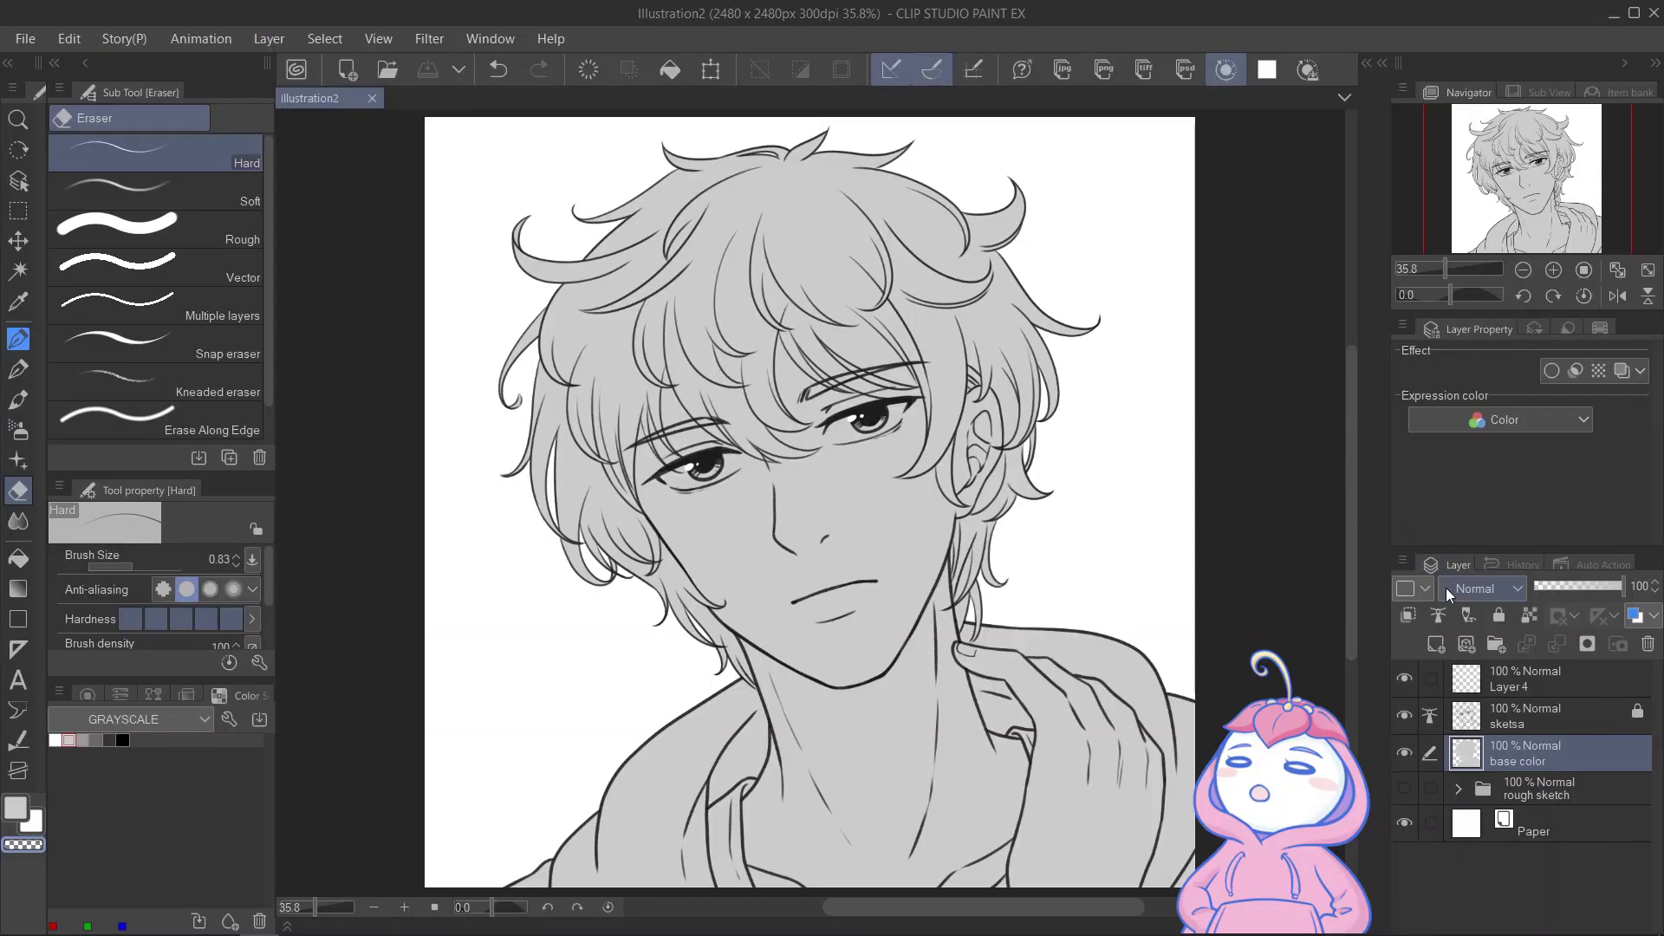
Create a new layer above base color and name it "ambient occlusion"
left_click(1436, 644)
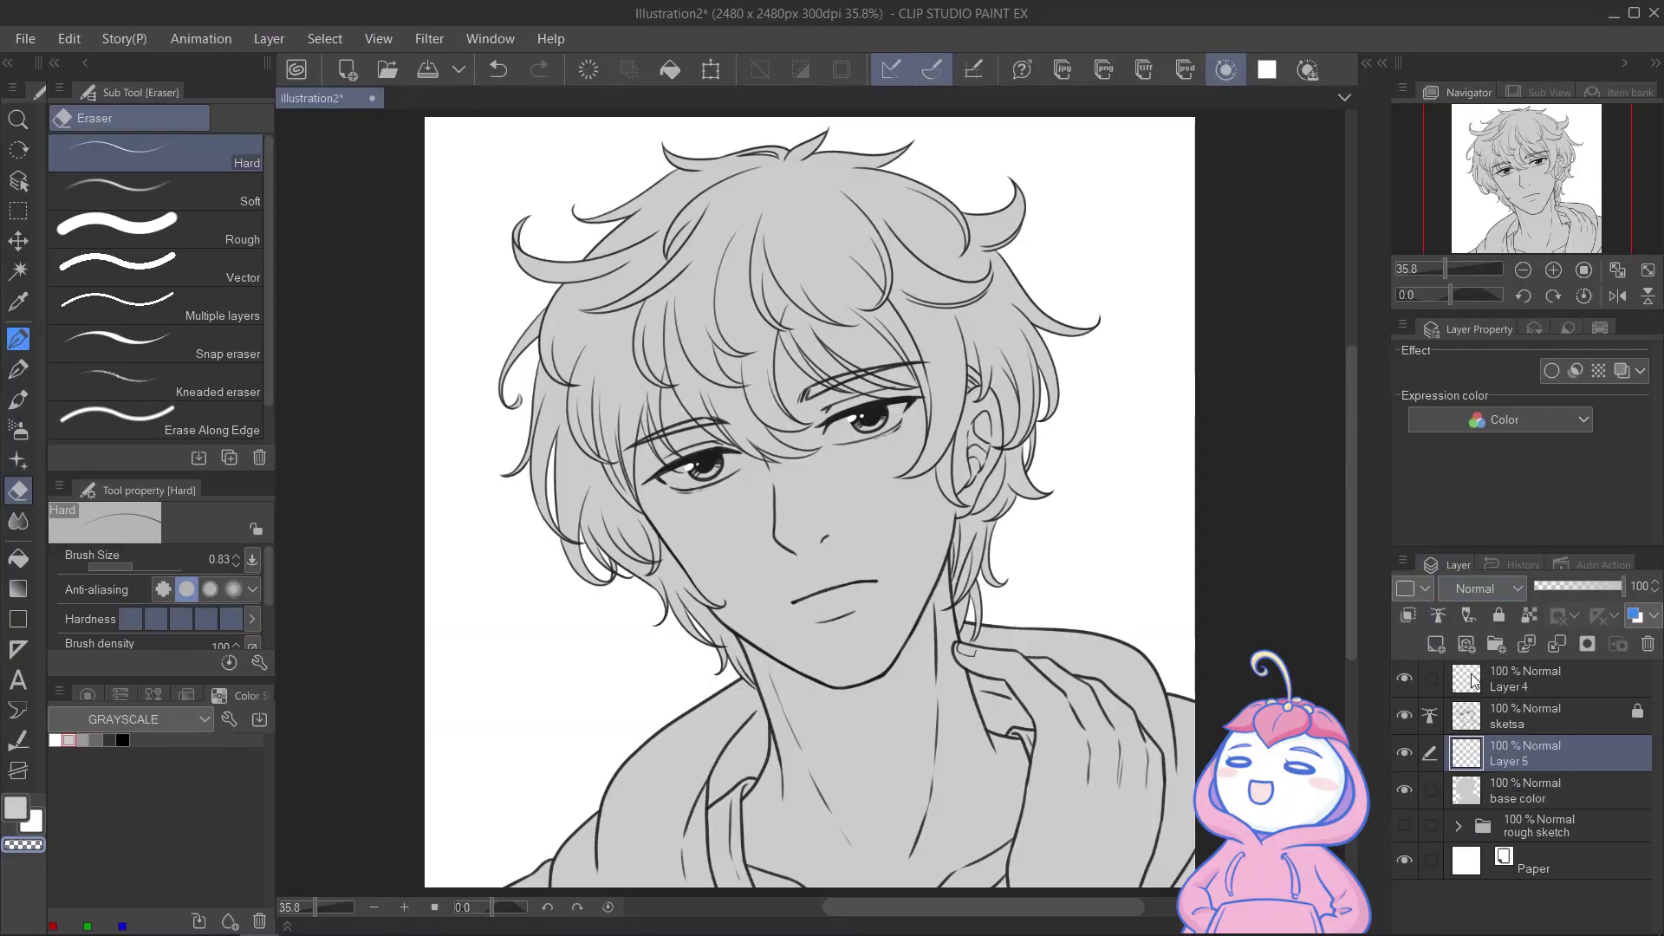
double_click(1528, 761)
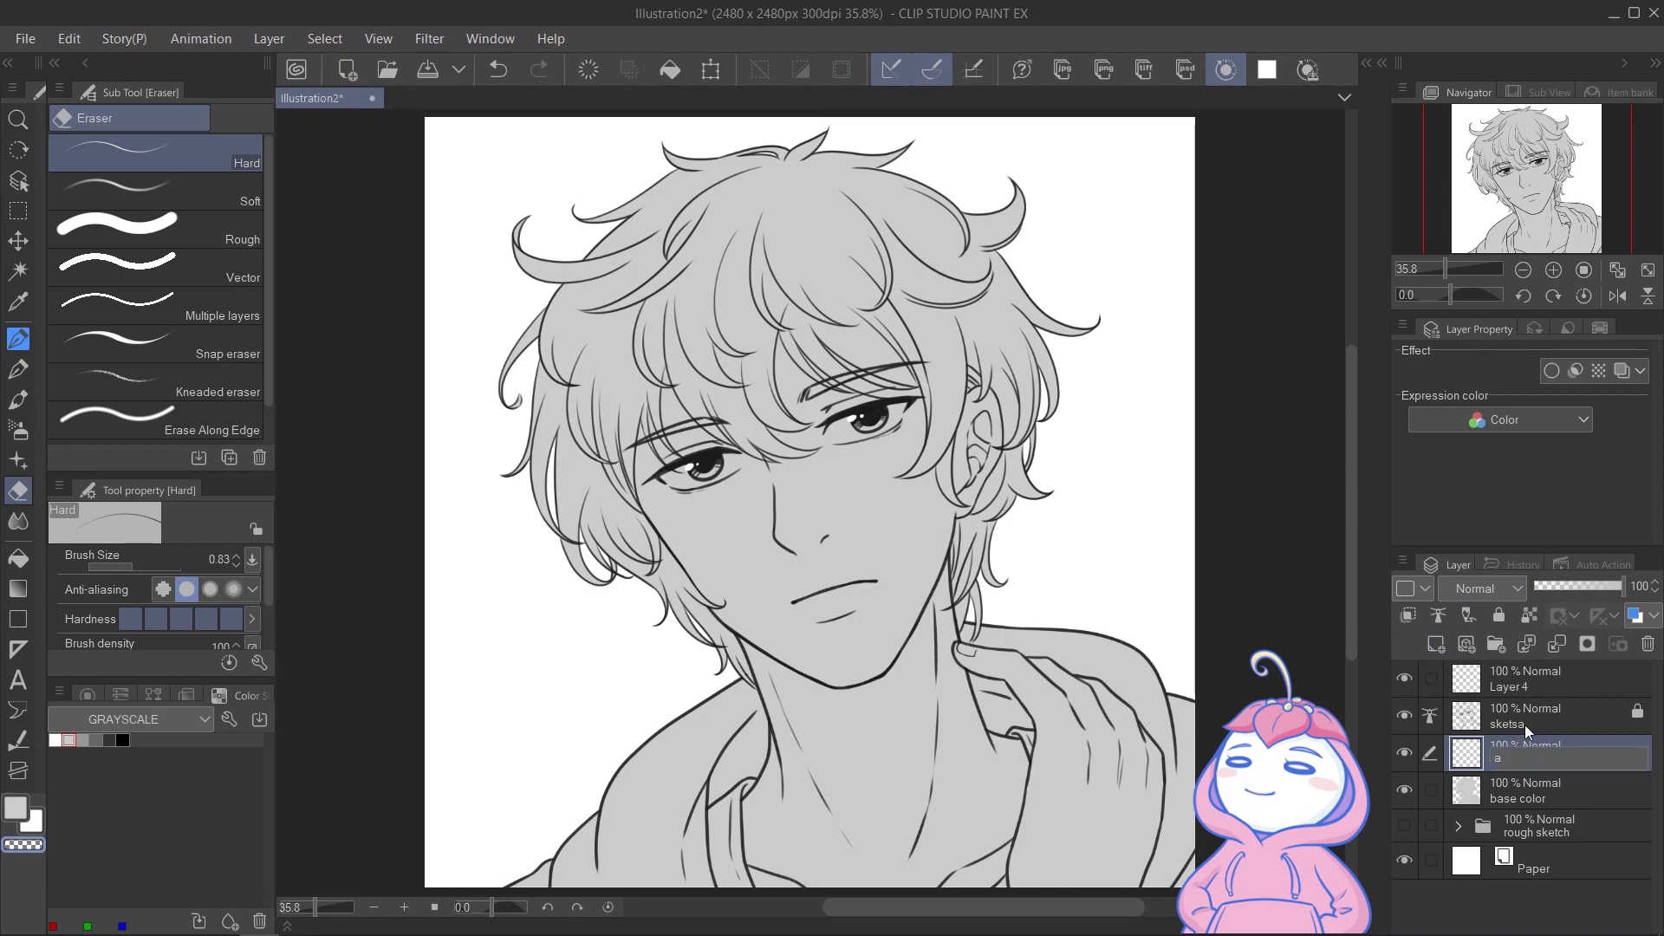
type("ambient occlusion")
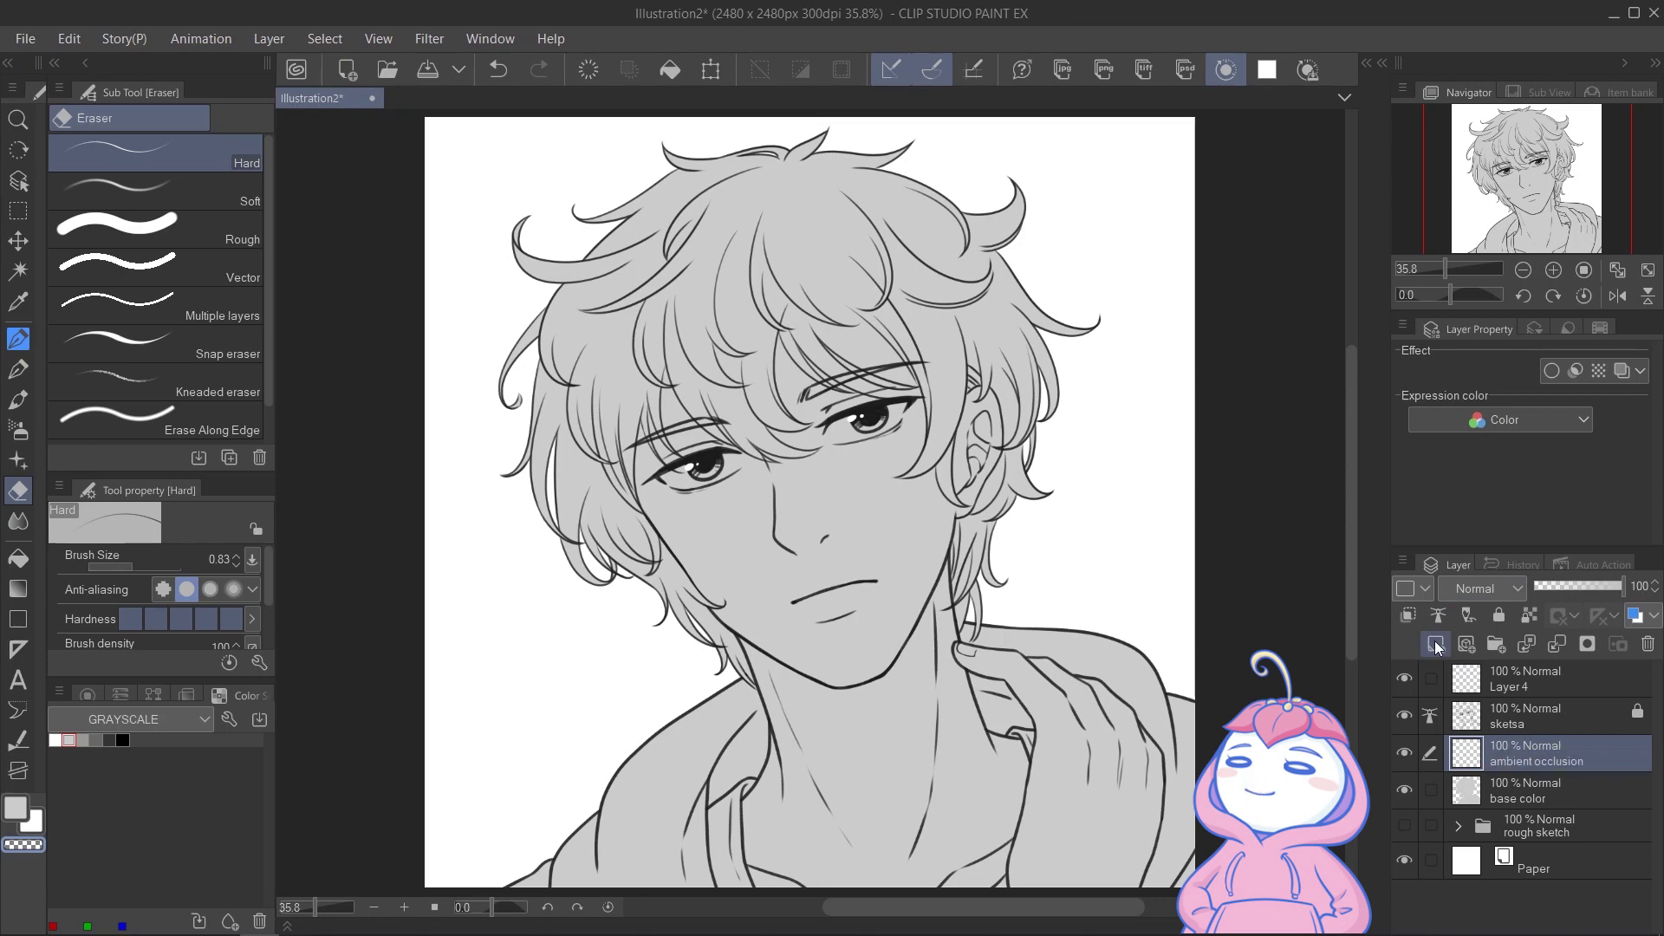
Clip the ambient occlusion layer to the base color layer and hide base color
left_click(1408, 615)
left_click(1405, 792)
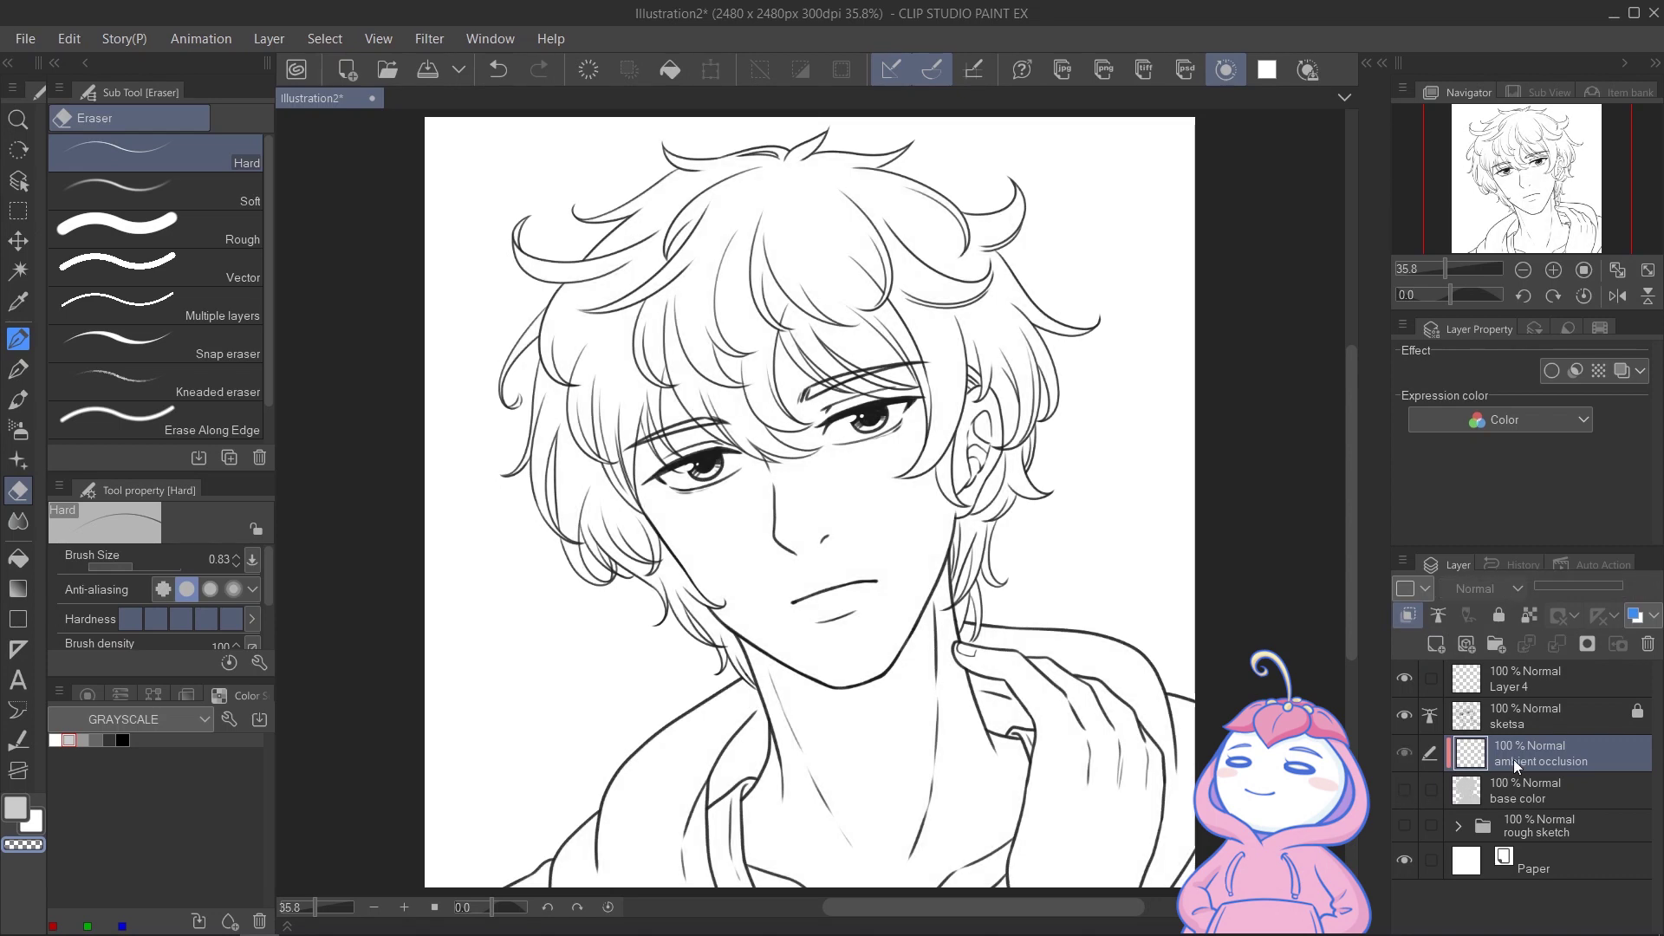
Show the base color layer and set up the Transparent watercolor brush with the dark gray swatch (RGB 102) for the ambient occlusion layer
left_click(1405, 789)
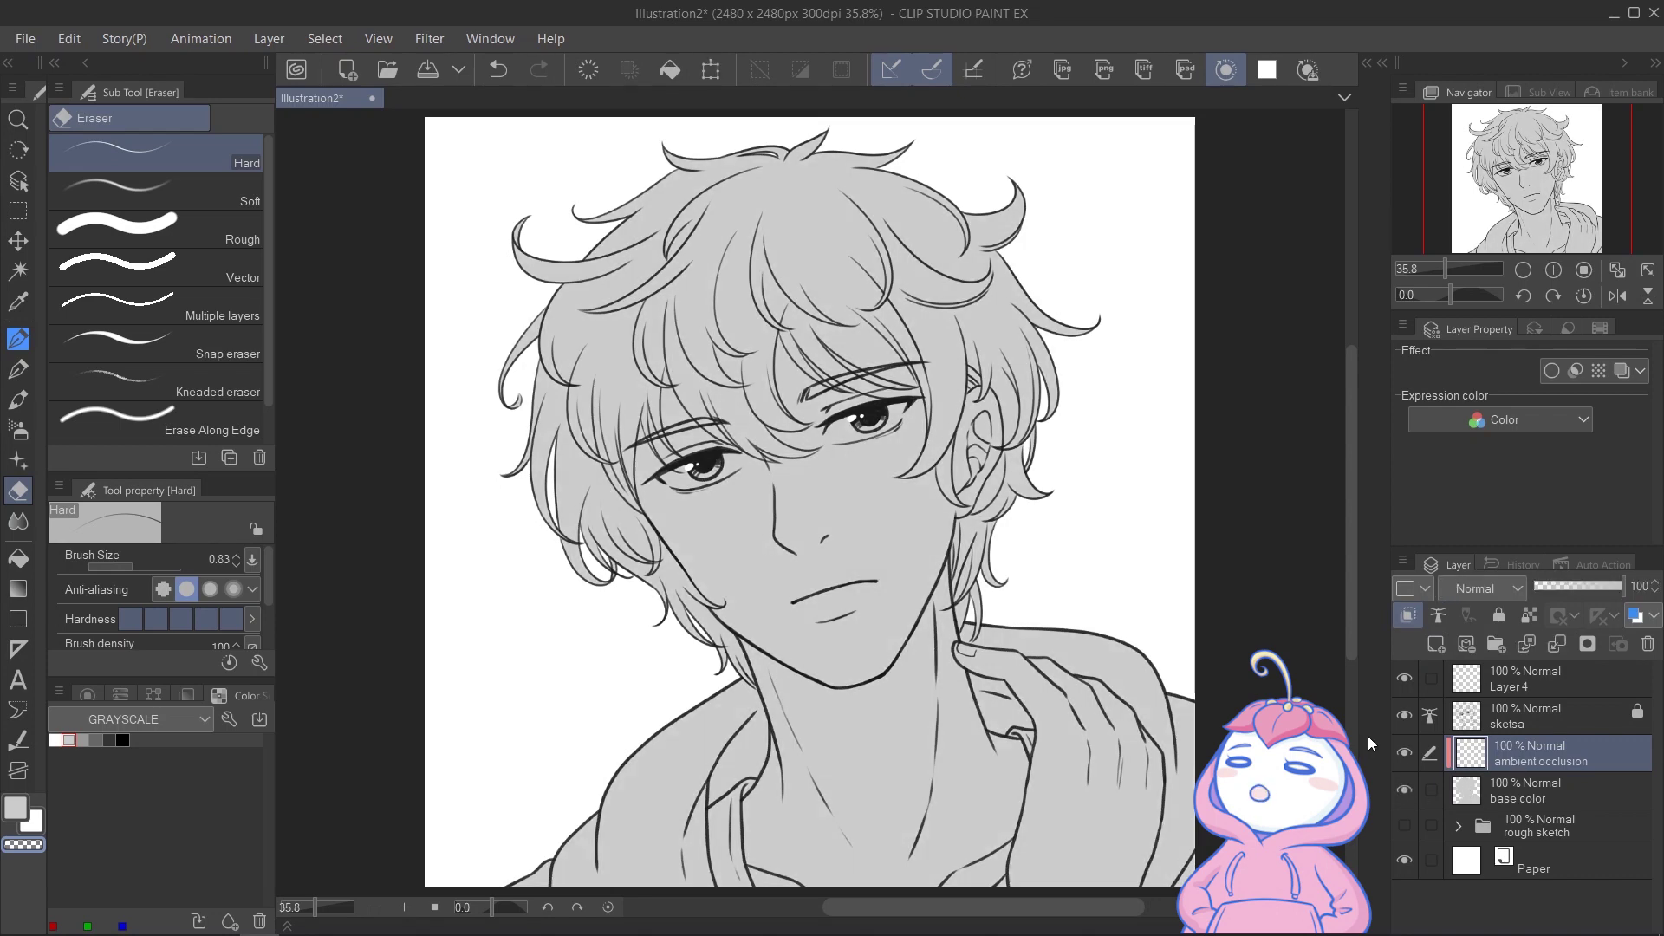
left_click(18, 400)
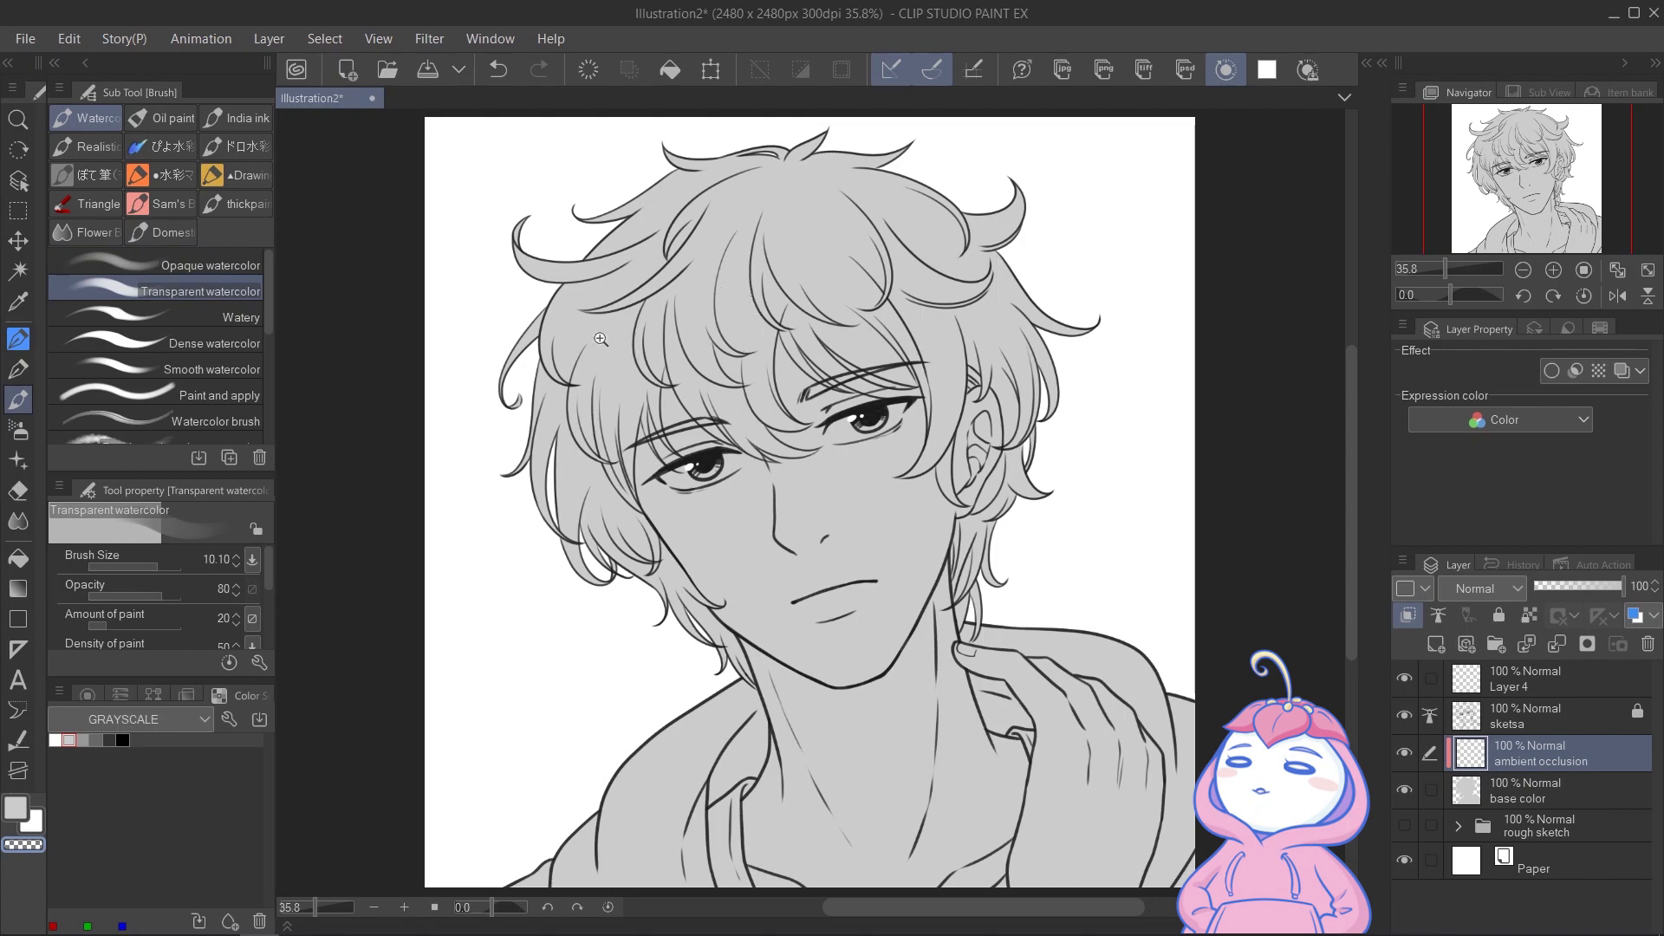
scroll(611, 352, "up", 2)
left_click_drag(823, 504, 610, 197)
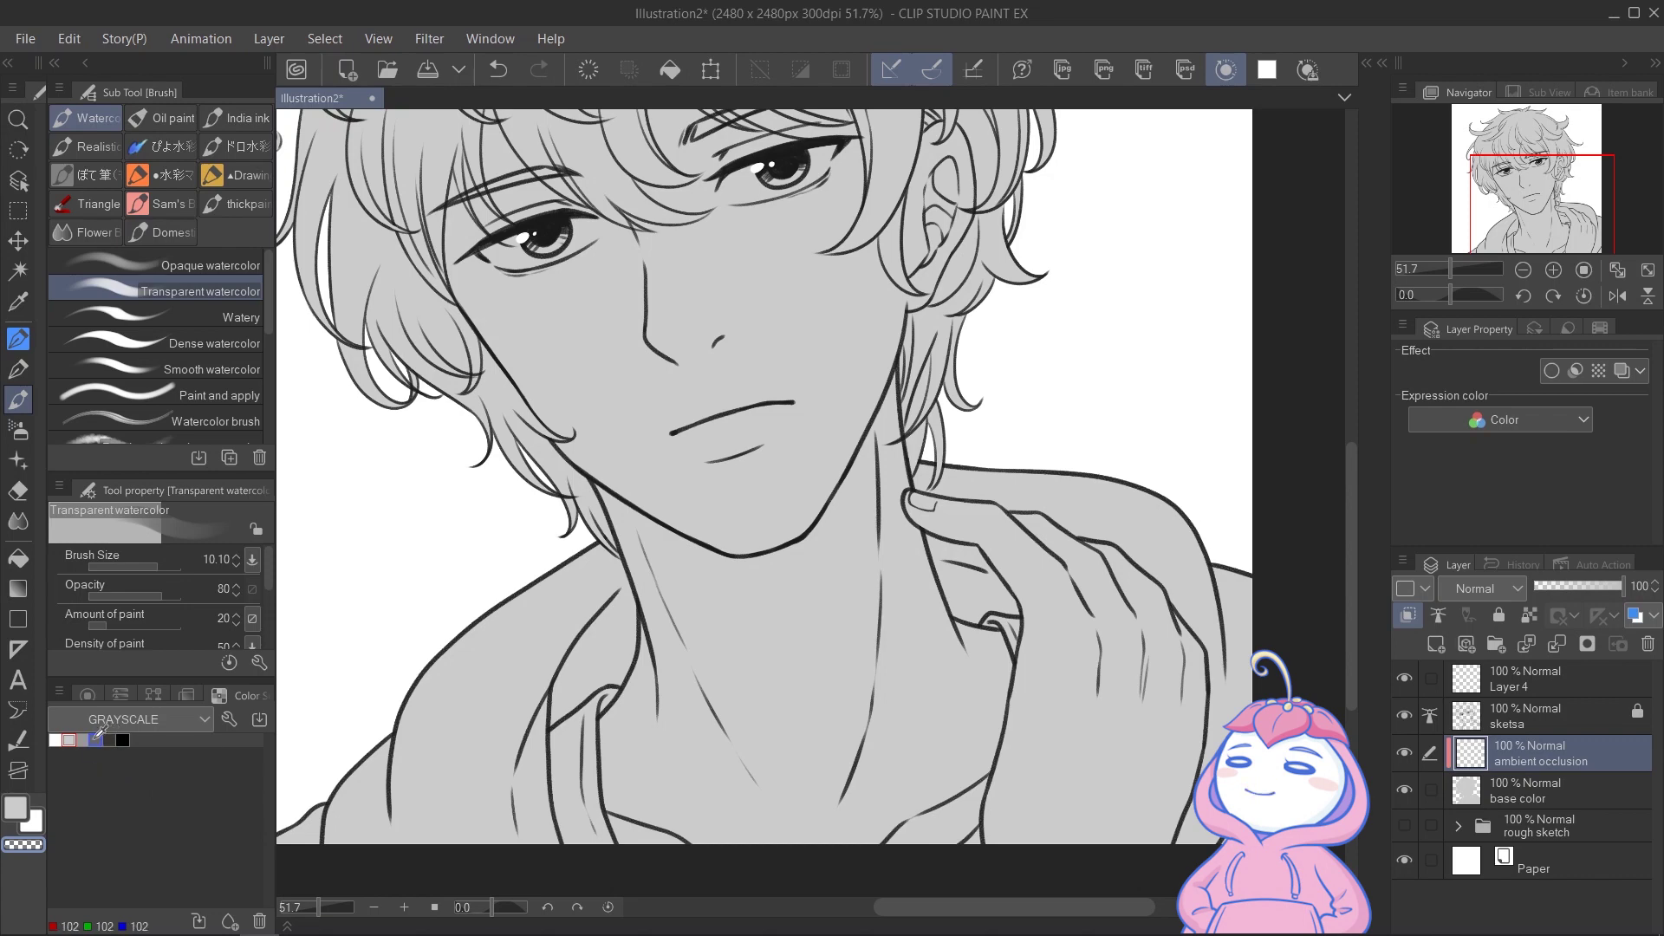
left_click(95, 738)
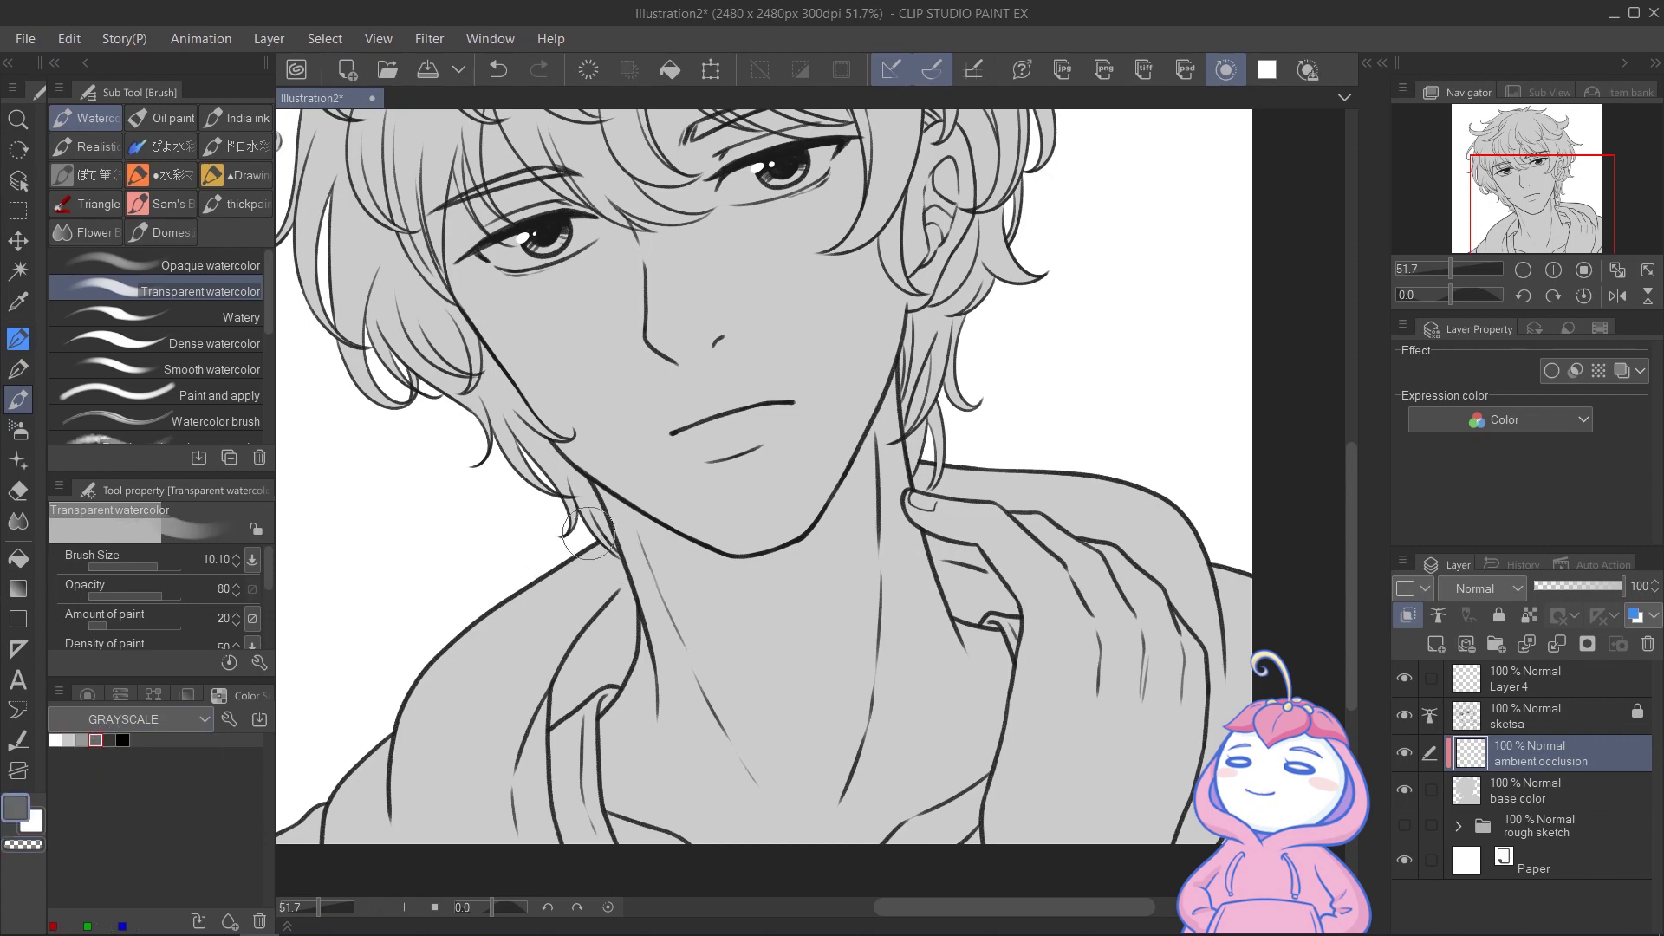
Paint a shadow directly under the jawline and chin with the Transparent watercolor brush at size 10.10
mouse_move(596, 504)
left_mouse_down()
mouse_move(759, 599)
mouse_move(638, 505)
mouse_move(758, 587)
left_mouse_up()
key("ctrl+z")
left_click_drag(605, 510, 806, 598)
mouse_move(689, 541)
left_mouse_down()
mouse_move(756, 581)
mouse_move(716, 563)
mouse_move(845, 564)
left_mouse_up()
left_click_drag(737, 580, 871, 520)
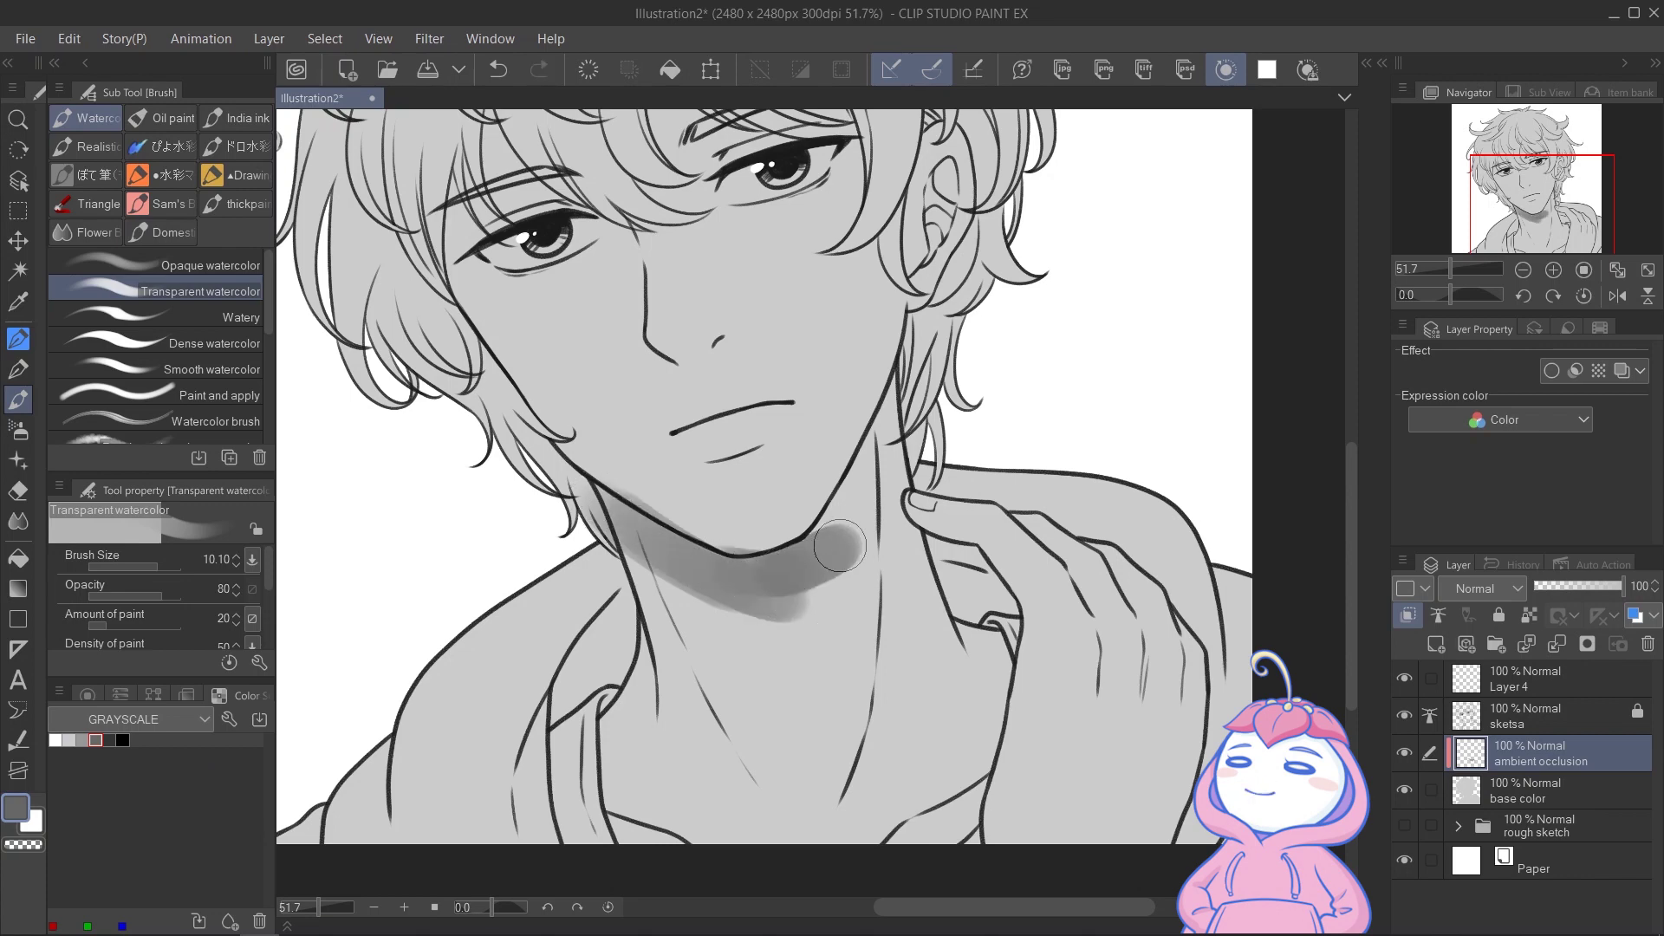
Extend the jaw shadow up towards the ear, down both neck lines and across the upper throat
left_click_drag(767, 606, 871, 469)
left_click_drag(822, 548, 883, 440)
mouse_move(854, 513)
left_mouse_down()
mouse_move(890, 416)
mouse_move(820, 718)
mouse_move(830, 755)
left_mouse_up()
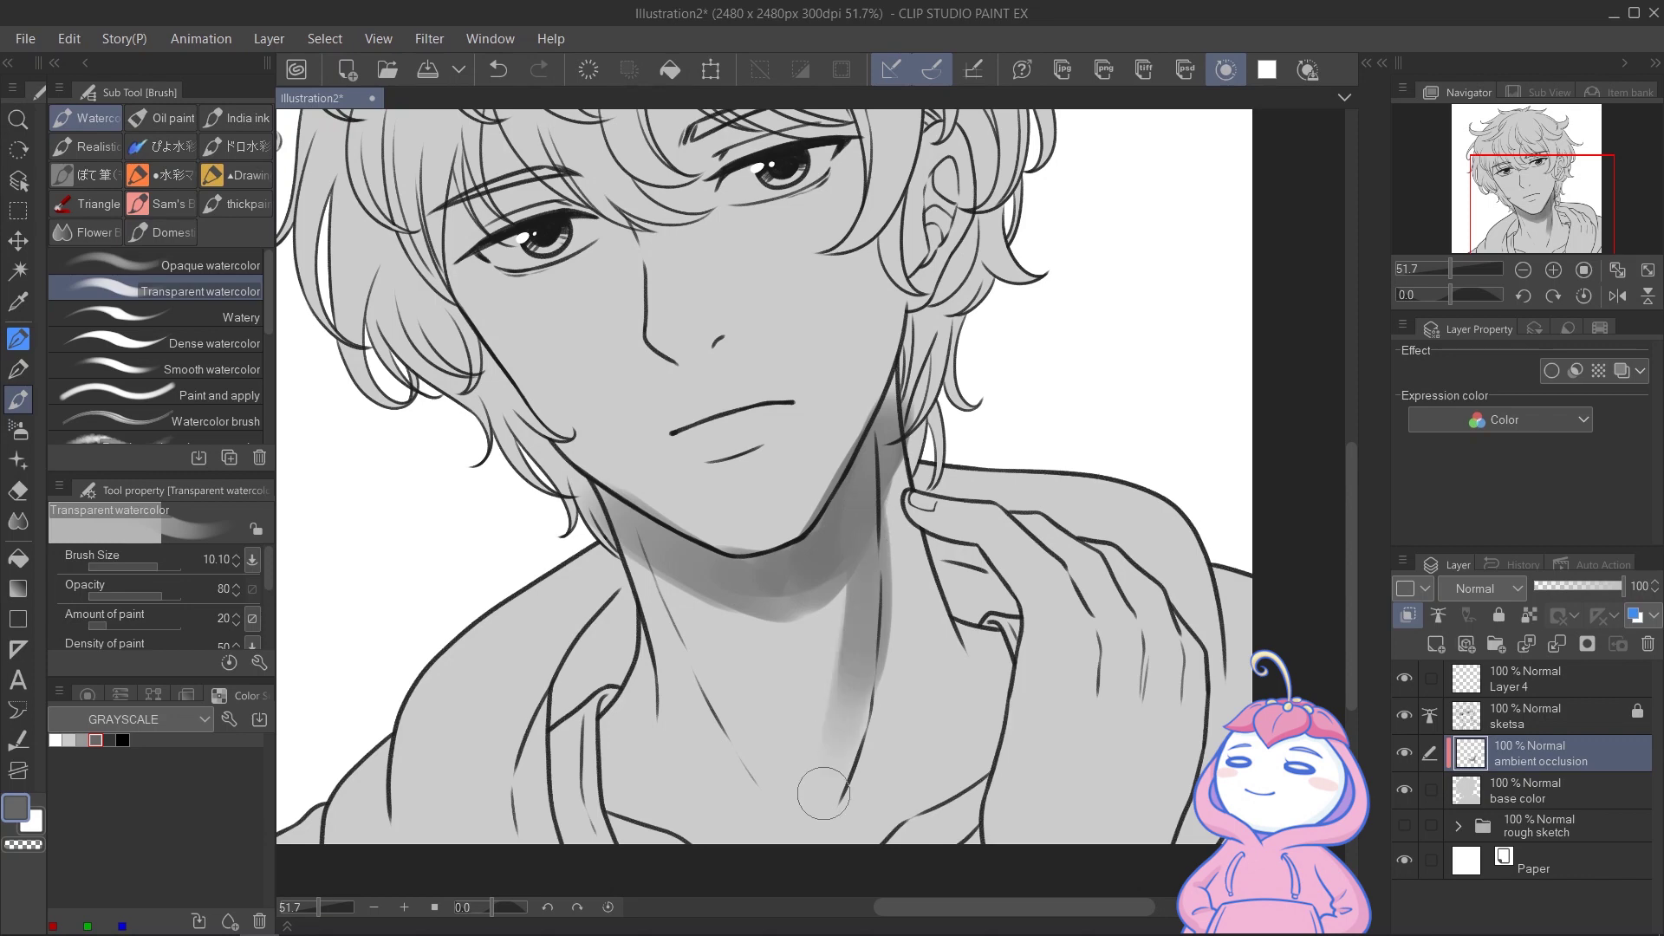
left_click_drag(646, 541, 732, 703)
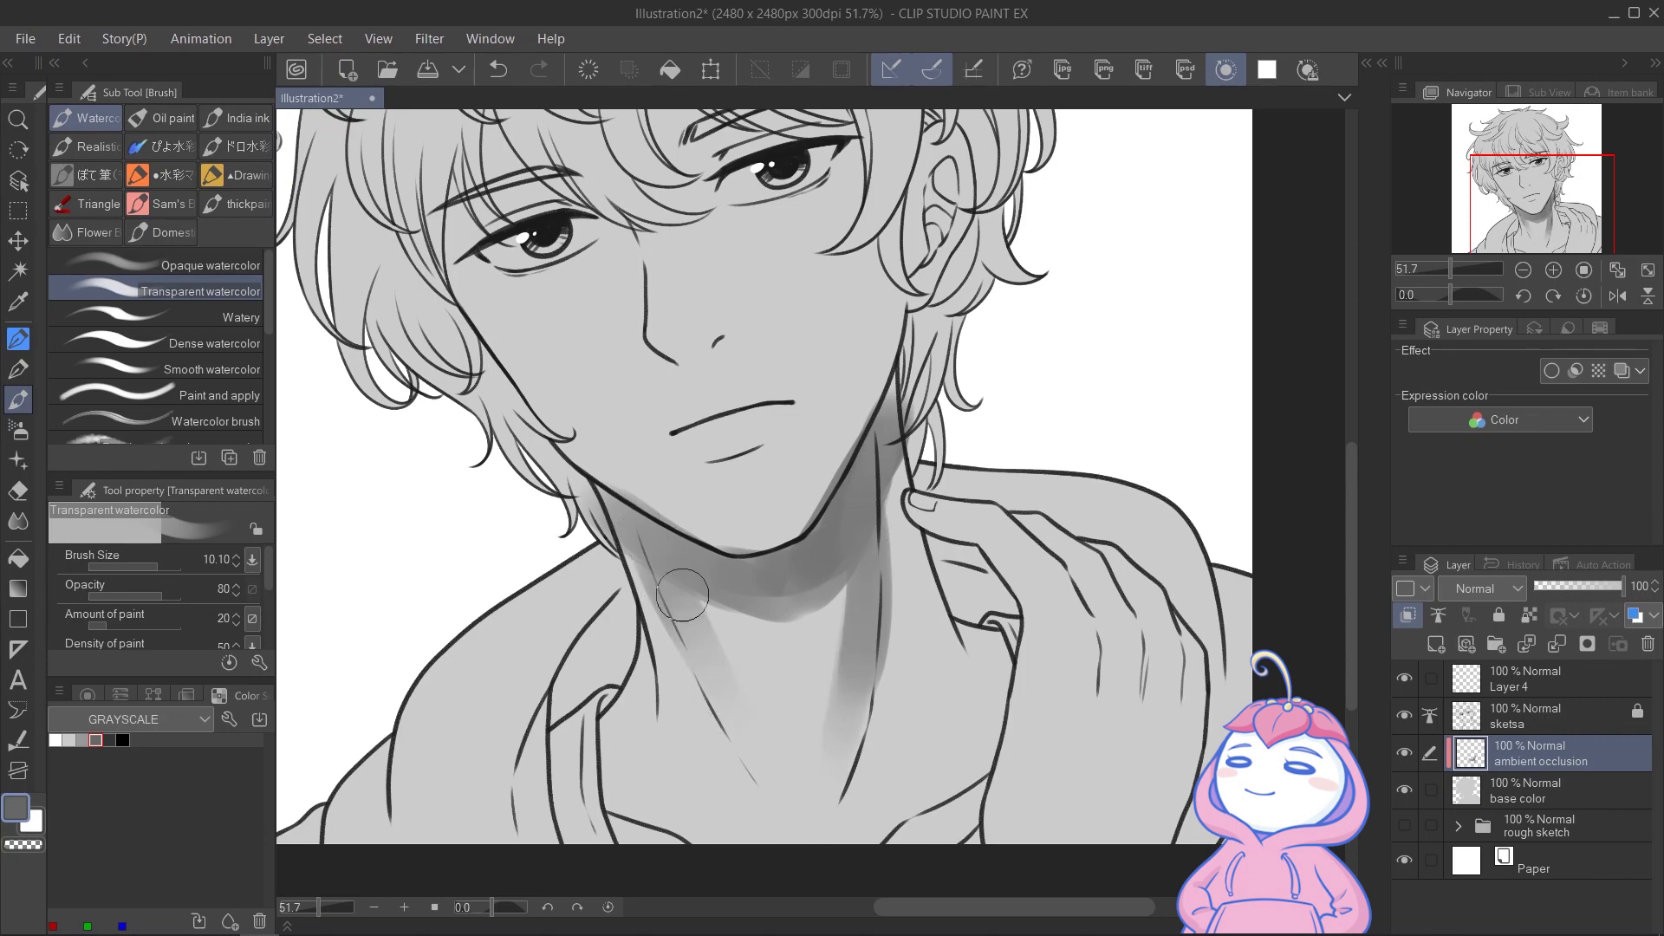
mouse_move(720, 604)
left_mouse_down()
mouse_move(858, 628)
mouse_move(871, 607)
mouse_move(713, 559)
mouse_move(819, 604)
mouse_move(866, 502)
mouse_move(830, 603)
mouse_move(864, 390)
left_mouse_up()
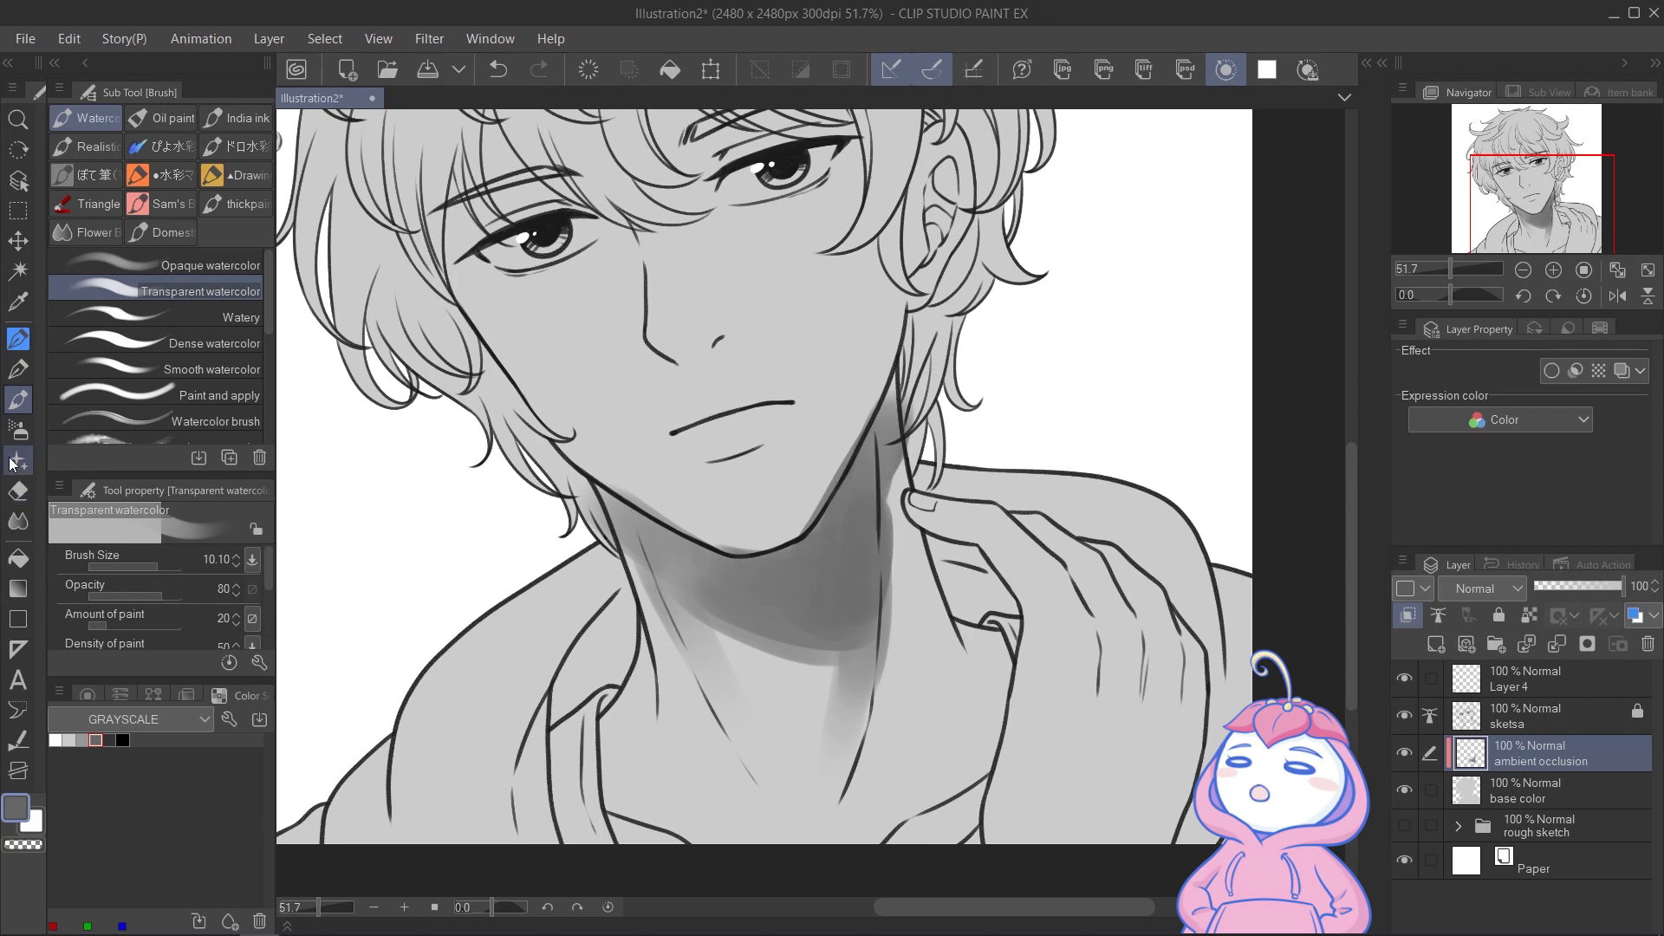
Soften the neck shadow edges with the Blend tool and erase the shading that spills over the jawline
left_click(19, 522)
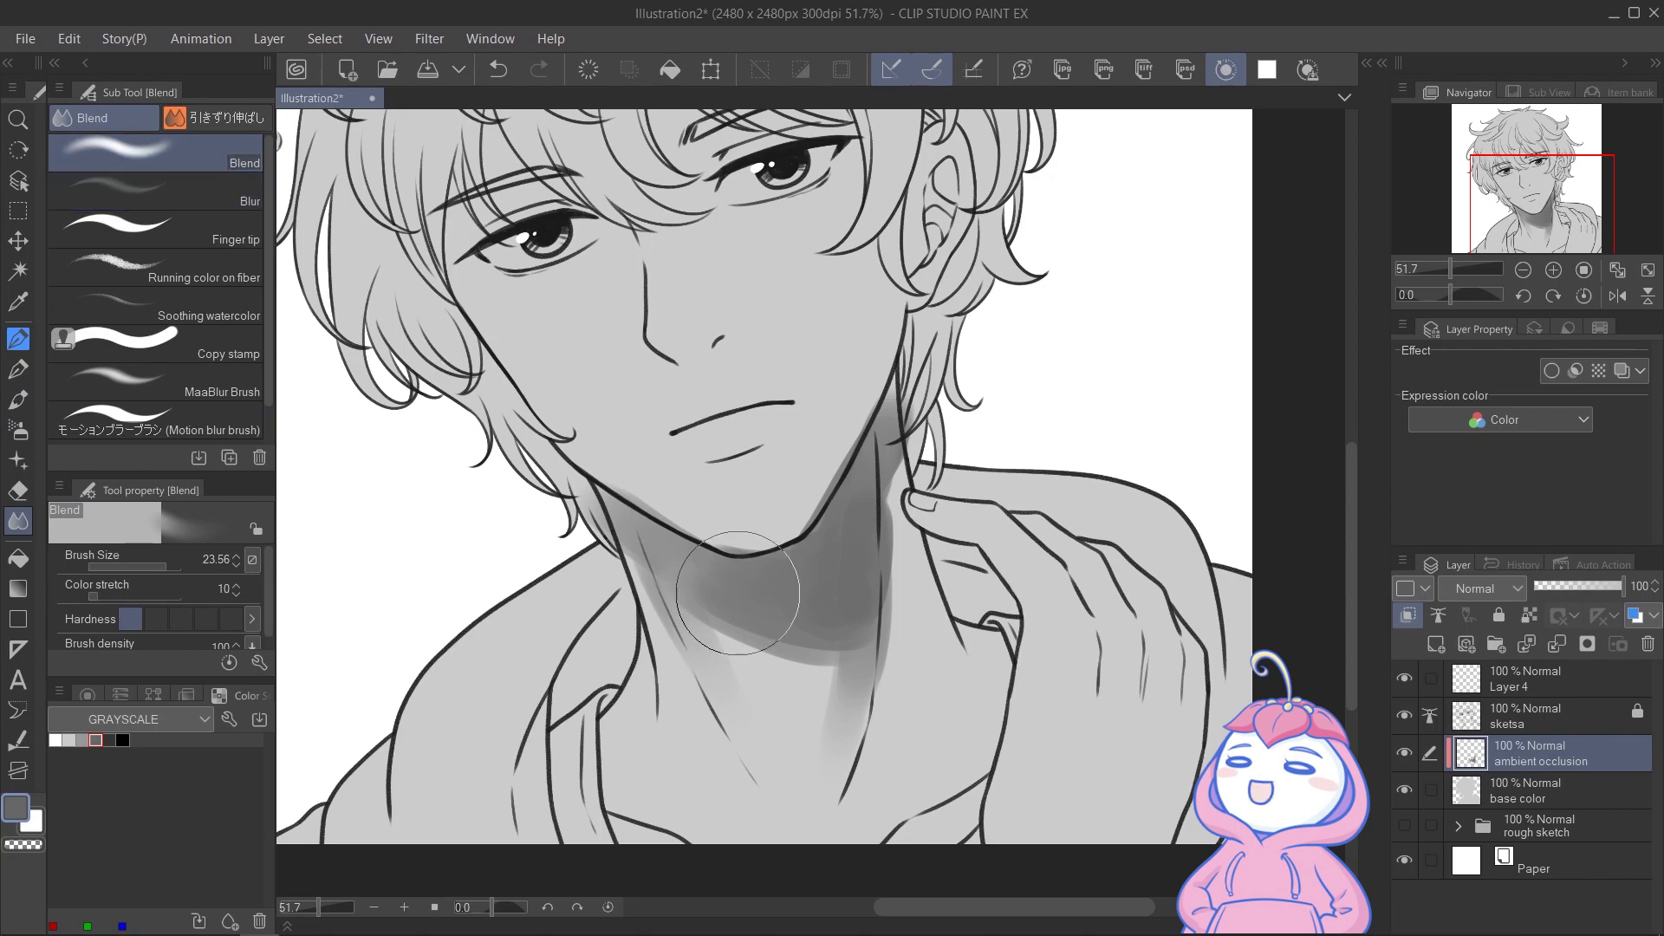
mouse_move(781, 606)
left_mouse_down()
mouse_move(747, 582)
mouse_move(797, 630)
left_mouse_up()
left_click_drag(683, 579, 828, 629)
mouse_move(727, 588)
left_mouse_down()
mouse_move(850, 595)
mouse_move(835, 554)
mouse_move(810, 572)
mouse_move(905, 476)
left_mouse_up()
key("e")
mouse_move(661, 576)
left_mouse_down()
mouse_move(626, 542)
mouse_move(810, 512)
mouse_move(873, 409)
left_mouse_up()
key("j")
left_click_drag(876, 603, 884, 485)
Fill the inside of the hood and collar on both sides of the neck with dark watercolor shading
key("b")
left_click_drag(594, 848, 627, 780)
left_click_drag(680, 598, 678, 580)
left_click_drag(973, 501, 1045, 541)
mouse_move(660, 539)
left_mouse_down()
mouse_move(597, 643)
mouse_move(660, 546)
left_mouse_up()
left_click_drag(661, 522, 626, 568)
left_click_drag(641, 615, 600, 648)
key("[")
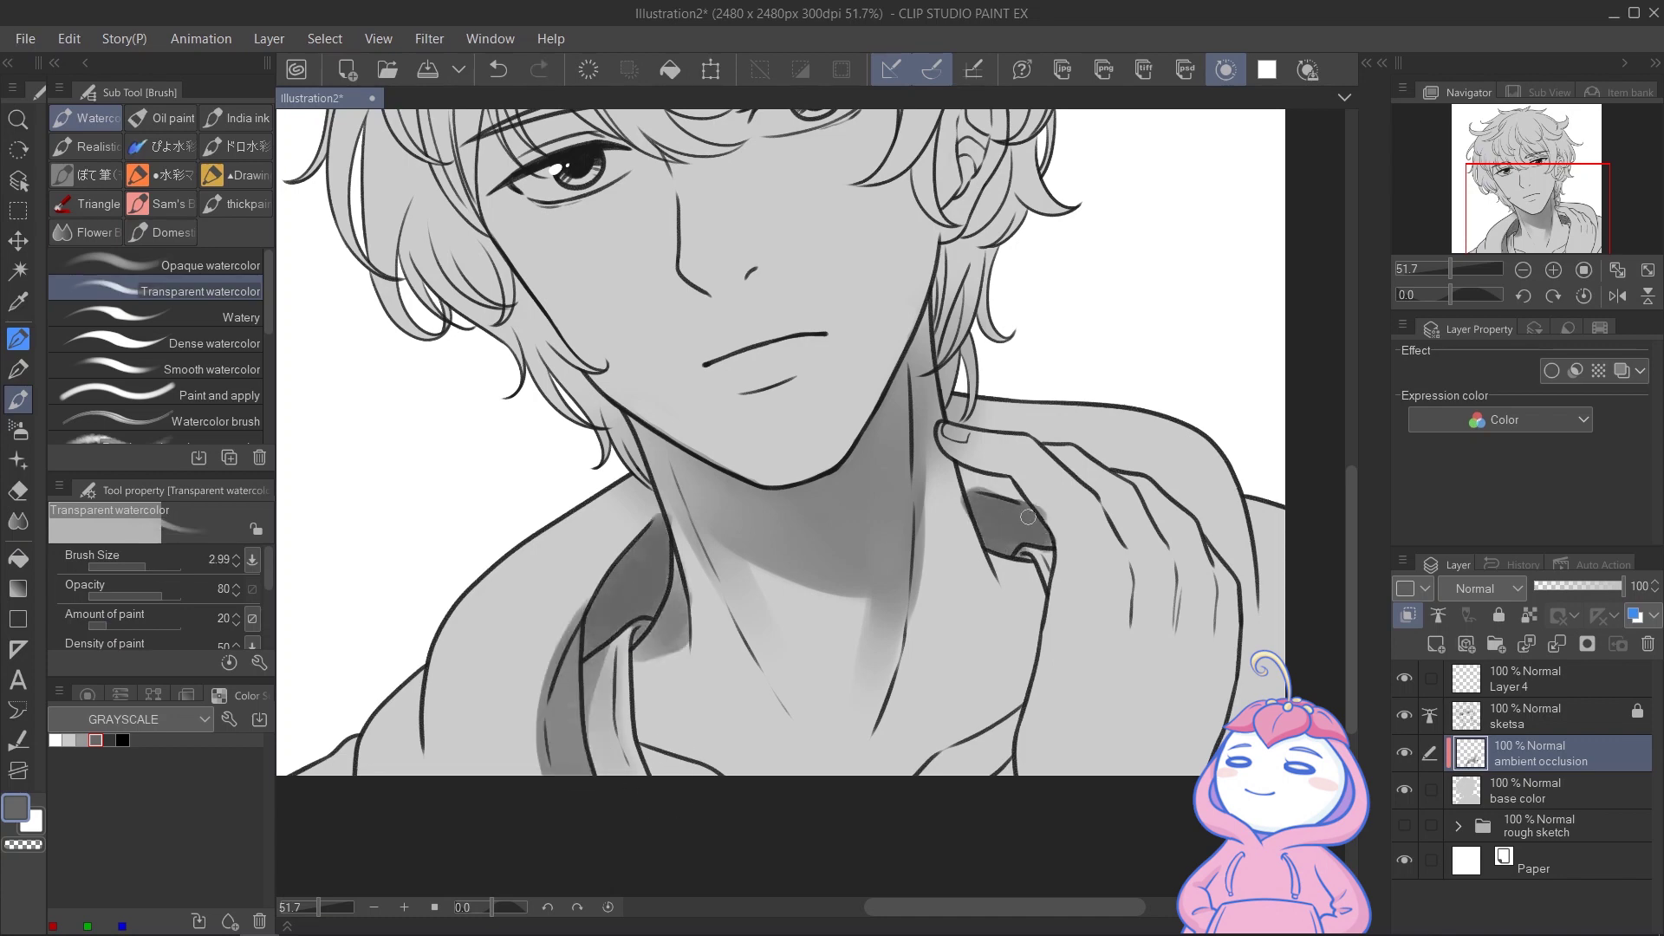
Blend the collar shading and paint shadows along the neckline and collarbones, undoing the extra stroke down the neck
key("j")
key("[")
left_click_drag(662, 579, 663, 524)
key("b")
left_click_drag(646, 737, 690, 756)
left_click_drag(640, 670, 643, 739)
left_click_drag(887, 680, 903, 527)
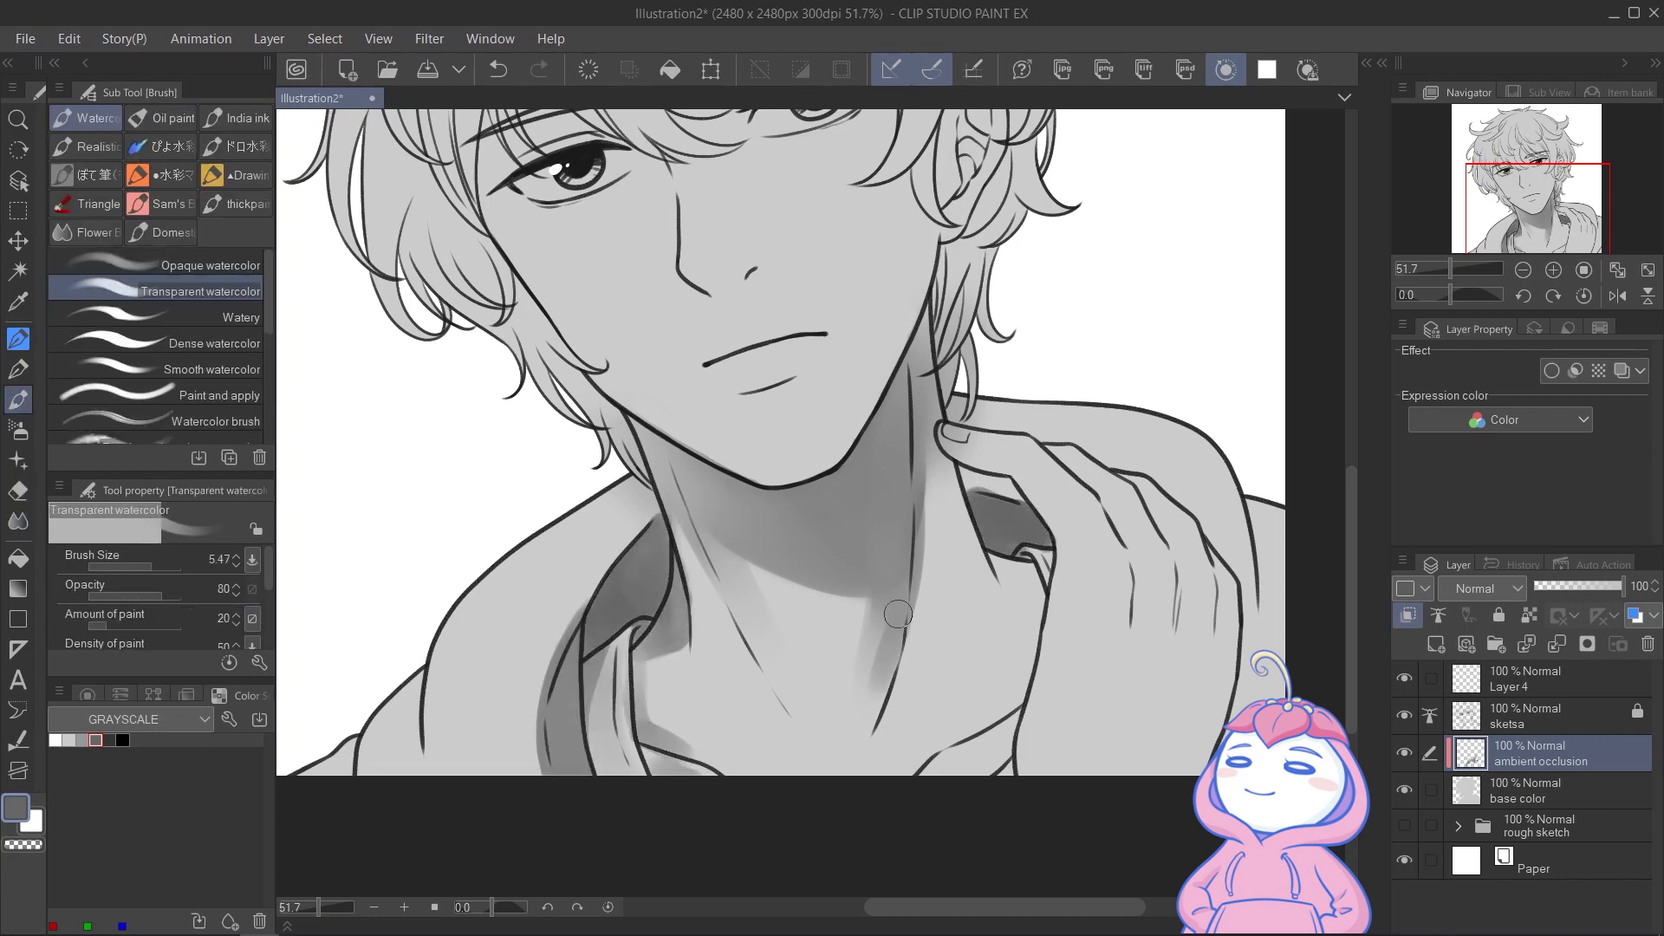
key("ctrl+z")
left_click_drag(947, 744, 1030, 690)
Smooth the shading on the lower neck, collar interior and collarbones with the Blend tool
key("j")
left_click_drag(898, 531, 892, 575)
left_click_drag(671, 616, 647, 576)
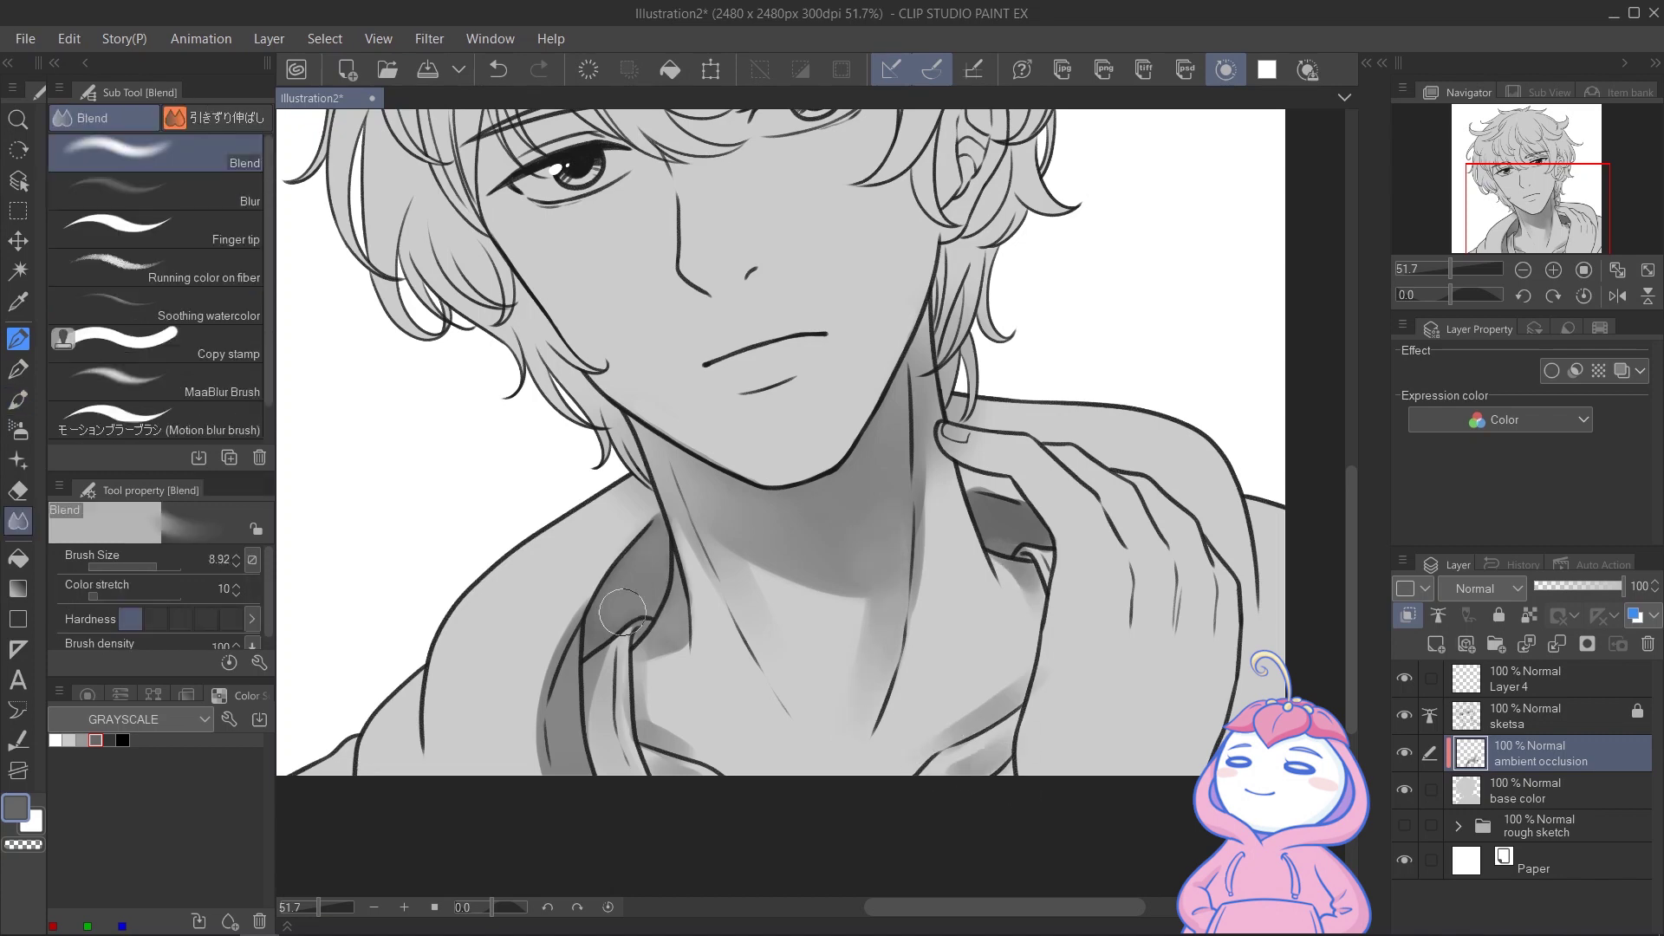
left_click_drag(971, 477, 1012, 501)
key("e")
key("j")
mouse_move(631, 664)
left_mouse_down()
mouse_move(619, 735)
mouse_move(681, 767)
left_mouse_up()
left_click_drag(1183, 570, 1110, 627)
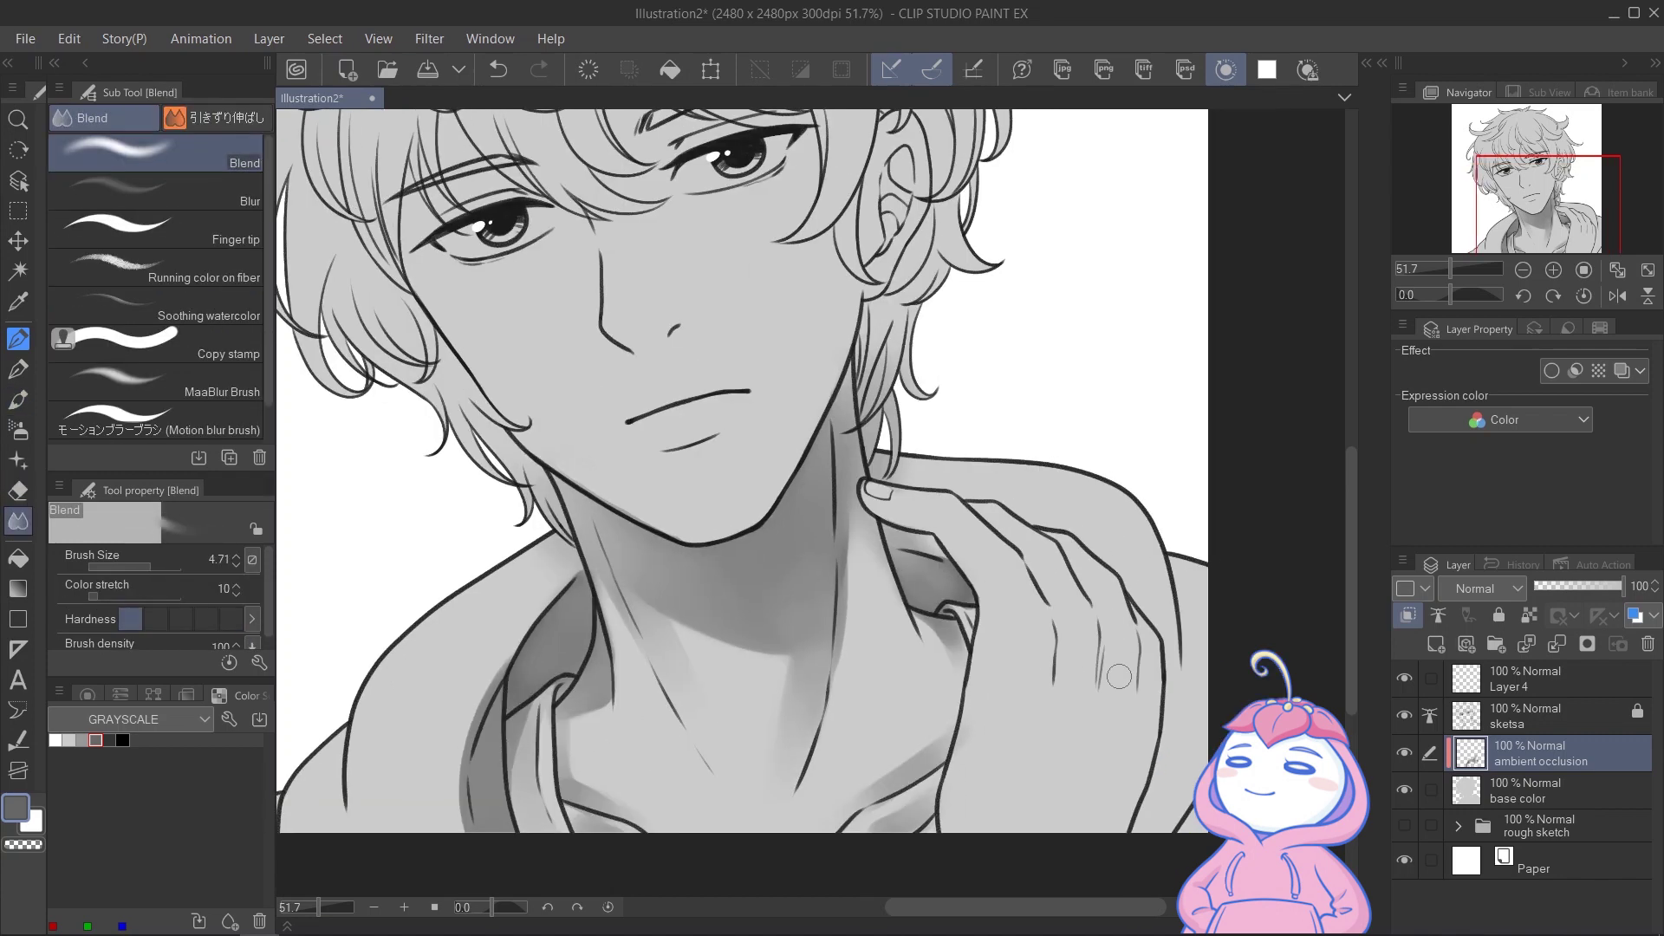
Shade the gaps between the fingers and the edges of the hand with the Transparent watercolor brush at size 5.47
key("b")
left_click_drag(975, 504, 1045, 579)
left_click_drag(964, 756, 948, 824)
left_click_drag(1146, 756, 1118, 826)
mouse_move(1074, 552)
left_mouse_down()
mouse_move(1099, 674)
mouse_move(1054, 655)
left_mouse_up()
left_click_drag(1134, 600, 1142, 728)
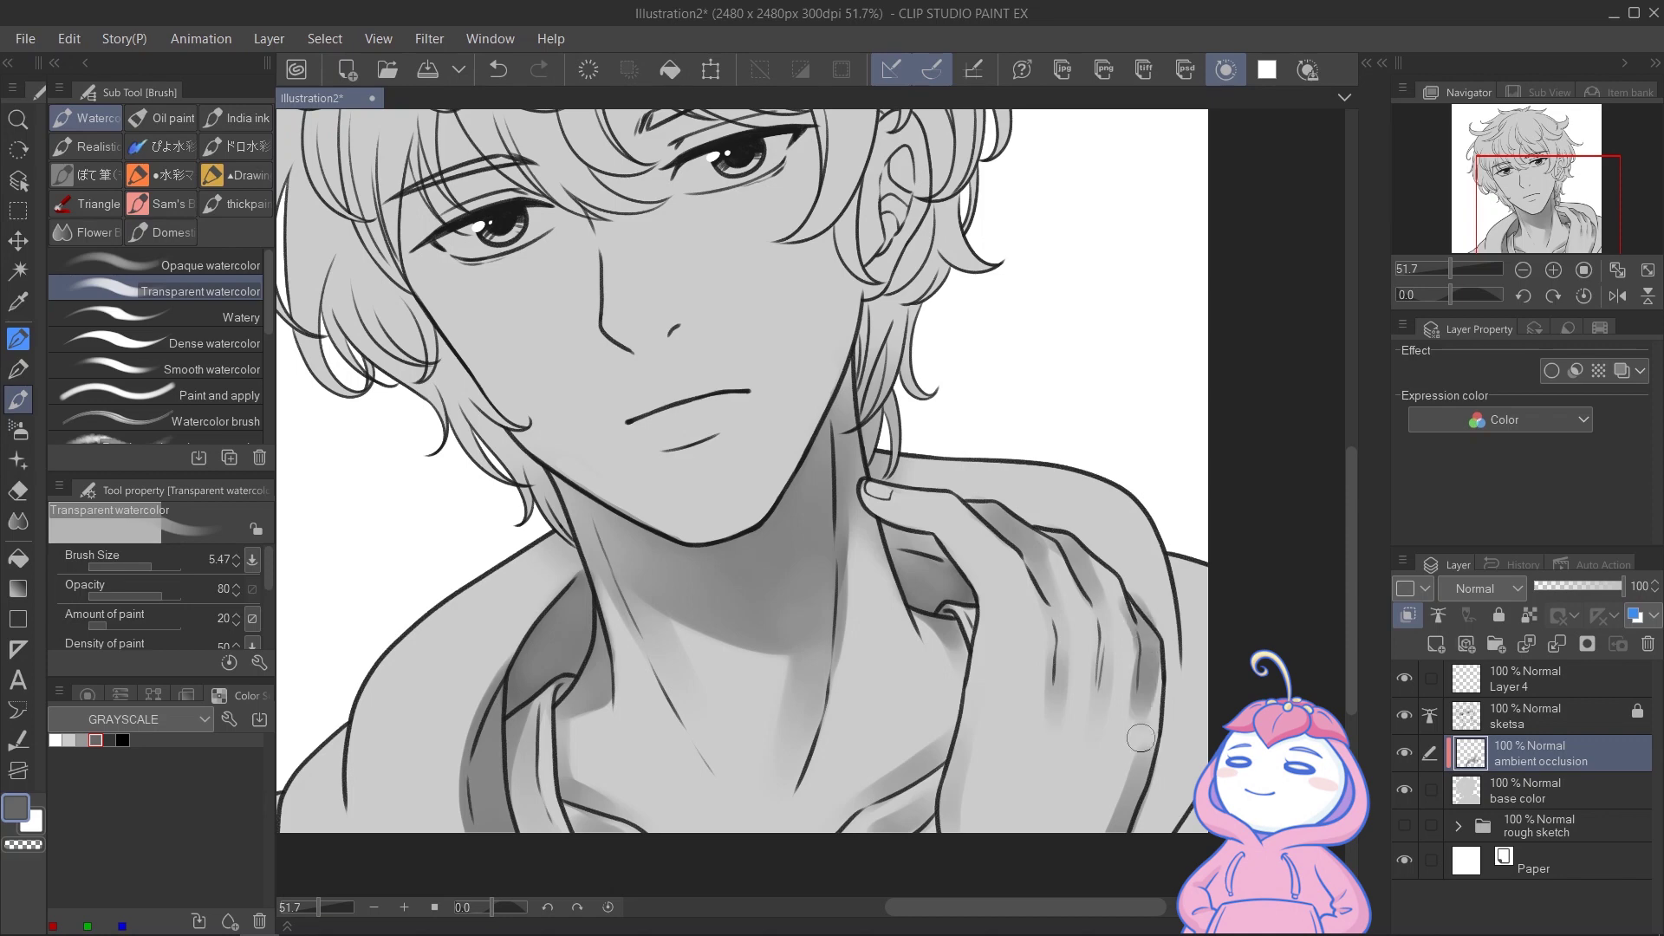
Deepen the shading along the fingers and erase the spill along the outer edge of the hand
left_click_drag(972, 503, 1010, 522)
left_click_drag(1047, 530, 1082, 548)
key("e")
left_click_drag(1160, 655, 1123, 828)
key("j")
key("b")
Shade the shoulder behind the hand and the hood folds on the opposite side with a larger watercolor brush
mouse_move(891, 493)
left_mouse_down()
mouse_move(1006, 552)
mouse_move(912, 471)
mouse_move(1061, 496)
left_mouse_up()
key("bracketright")
key("bracketright")
left_click_drag(1200, 588, 1202, 656)
key("j")
key("b")
left_click_drag(555, 625, 672, 594)
left_click_drag(451, 737, 409, 785)
Paint soft shadows under the nose and the lower lip and smooth them with the Blend tool
left_click_drag(694, 485, 693, 640)
left_click_drag(791, 579, 848, 572)
key("j")
left_click_drag(780, 520, 797, 630)
key("b")
mouse_move(761, 565)
left_mouse_down()
mouse_move(810, 552)
mouse_move(808, 629)
left_mouse_up()
key("j")
left_click_drag(1036, 659, 1054, 699)
Paint the shadows cast by the fringe on the forehead and around both eyebrows with the Transparent watercolor brush
key("b")
left_click_drag(617, 426, 639, 518)
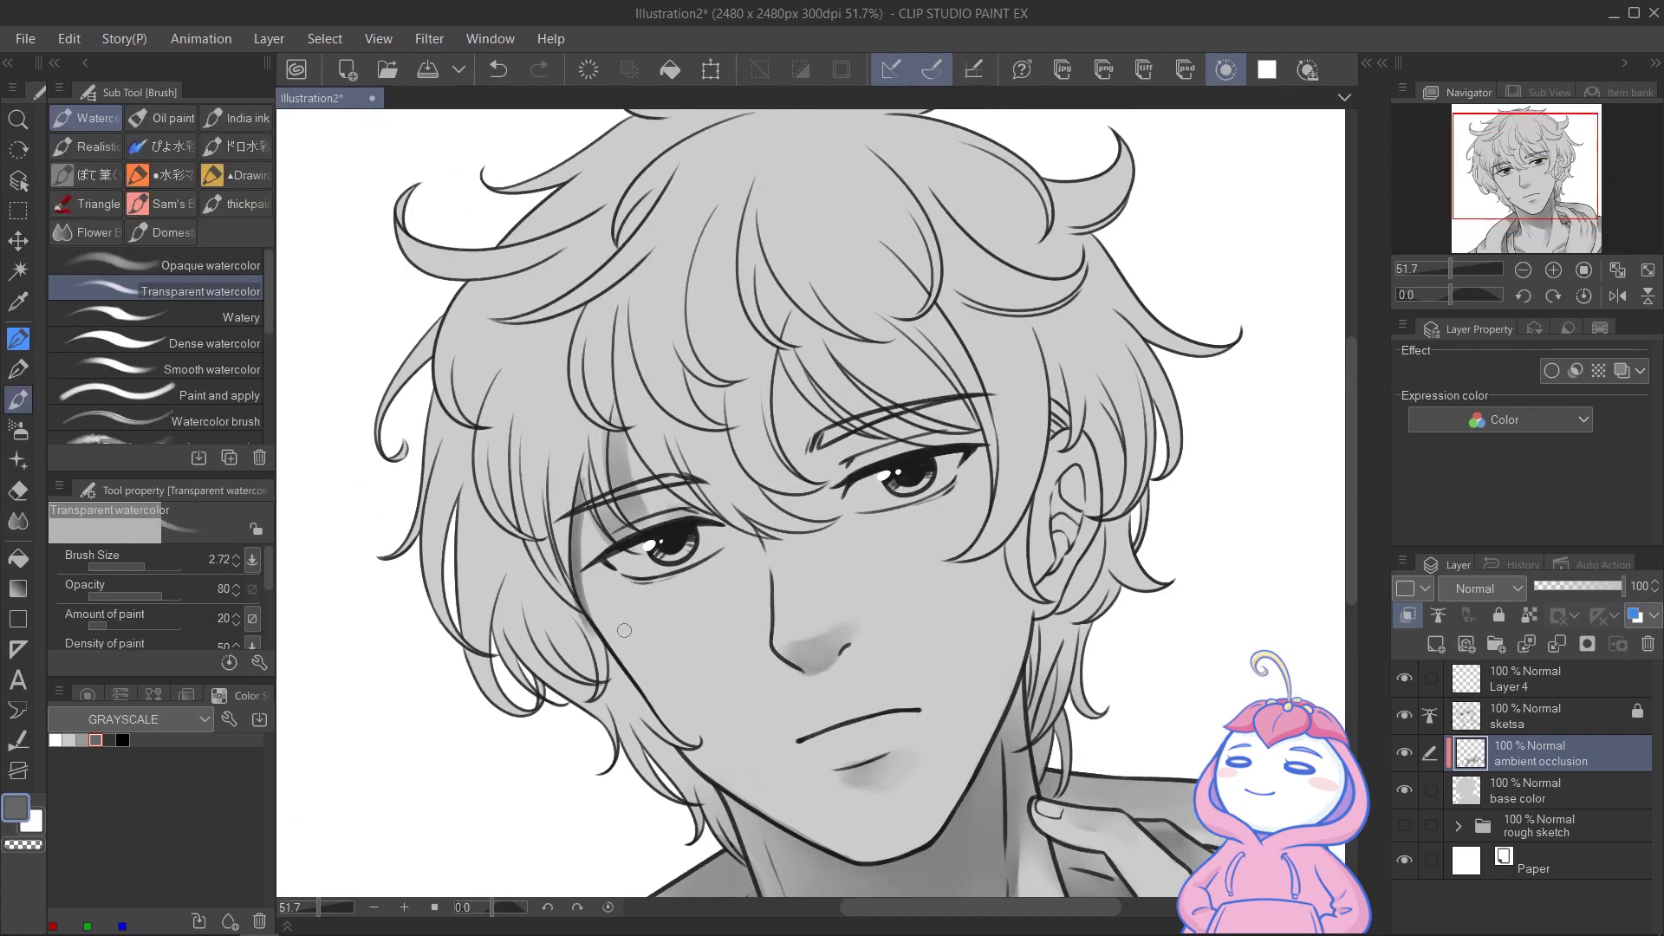
left_click_drag(778, 362, 791, 444)
key("bracketright")
key("bracketright")
left_click_drag(786, 357, 797, 457)
key("bracketleft")
left_click_drag(867, 390, 962, 427)
left_click_drag(819, 386, 931, 431)
Shade the inner ear and erase excess shading around the brows and eyes
left_click_drag(1032, 486, 1013, 469)
key("bracketright")
mouse_move(1051, 452)
left_mouse_down()
mouse_move(1042, 532)
mouse_move(1049, 497)
left_mouse_up()
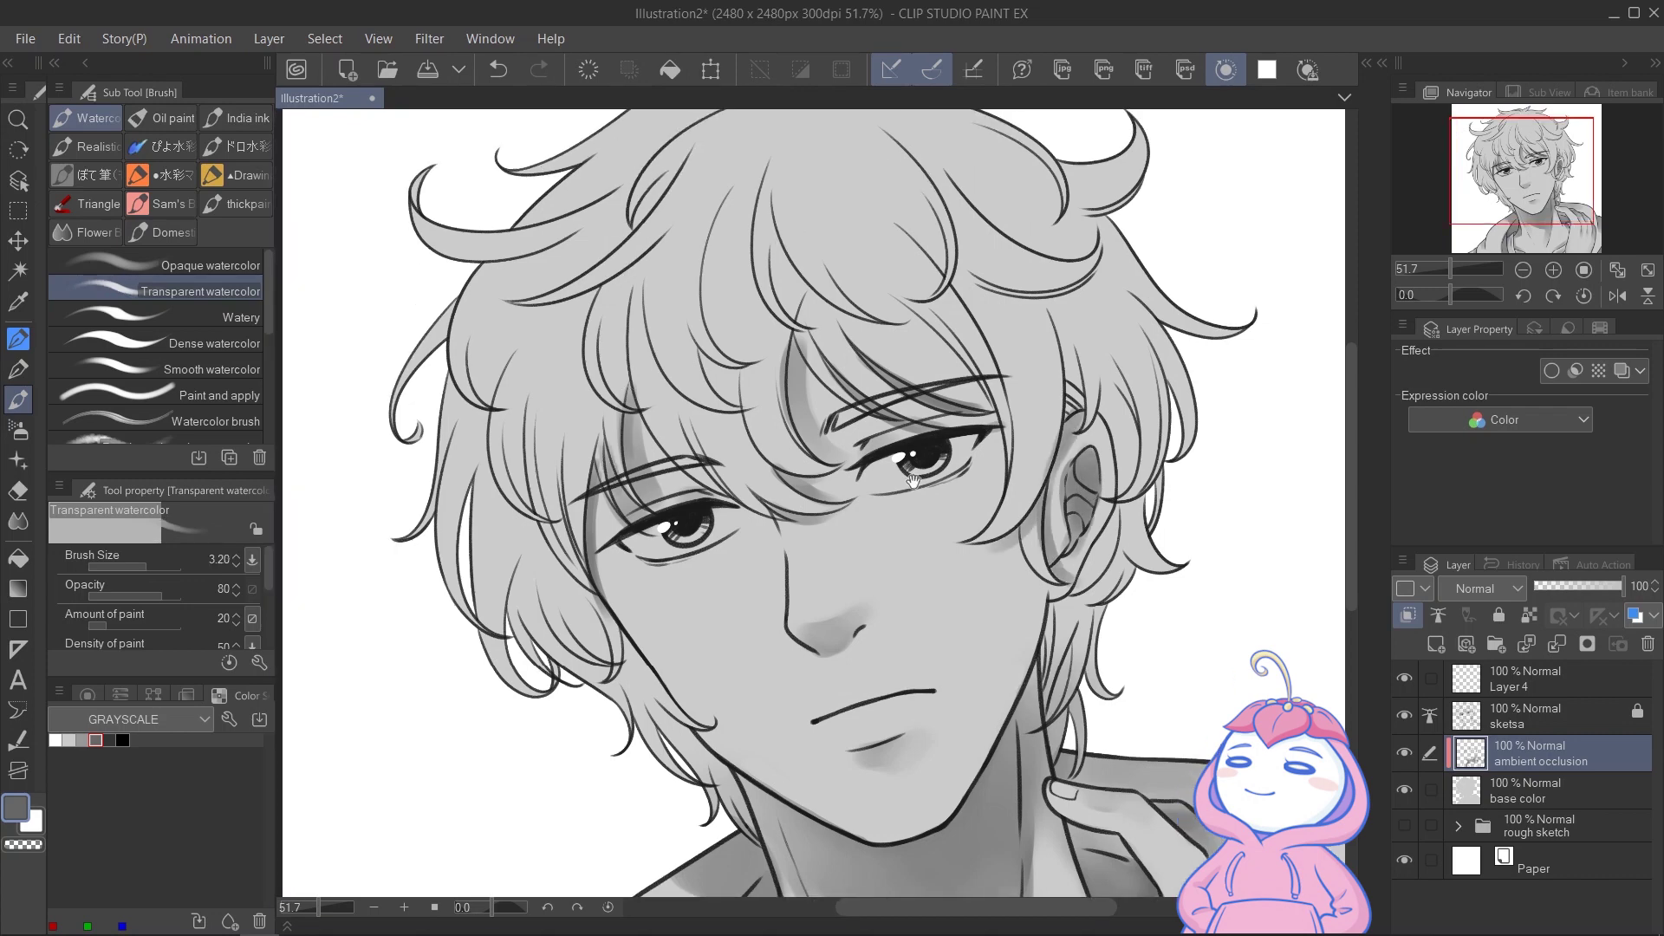
key("e")
left_click_drag(979, 400, 898, 387)
mouse_move(876, 451)
left_mouse_down()
mouse_move(852, 484)
mouse_move(868, 519)
left_mouse_up()
key("ctrl+z")
left_click_drag(658, 625, 691, 605)
Shade the side hair locks beside the far cheek down to the nape with the Transparent watercolor brush
key("b")
left_click_drag(476, 419, 463, 567)
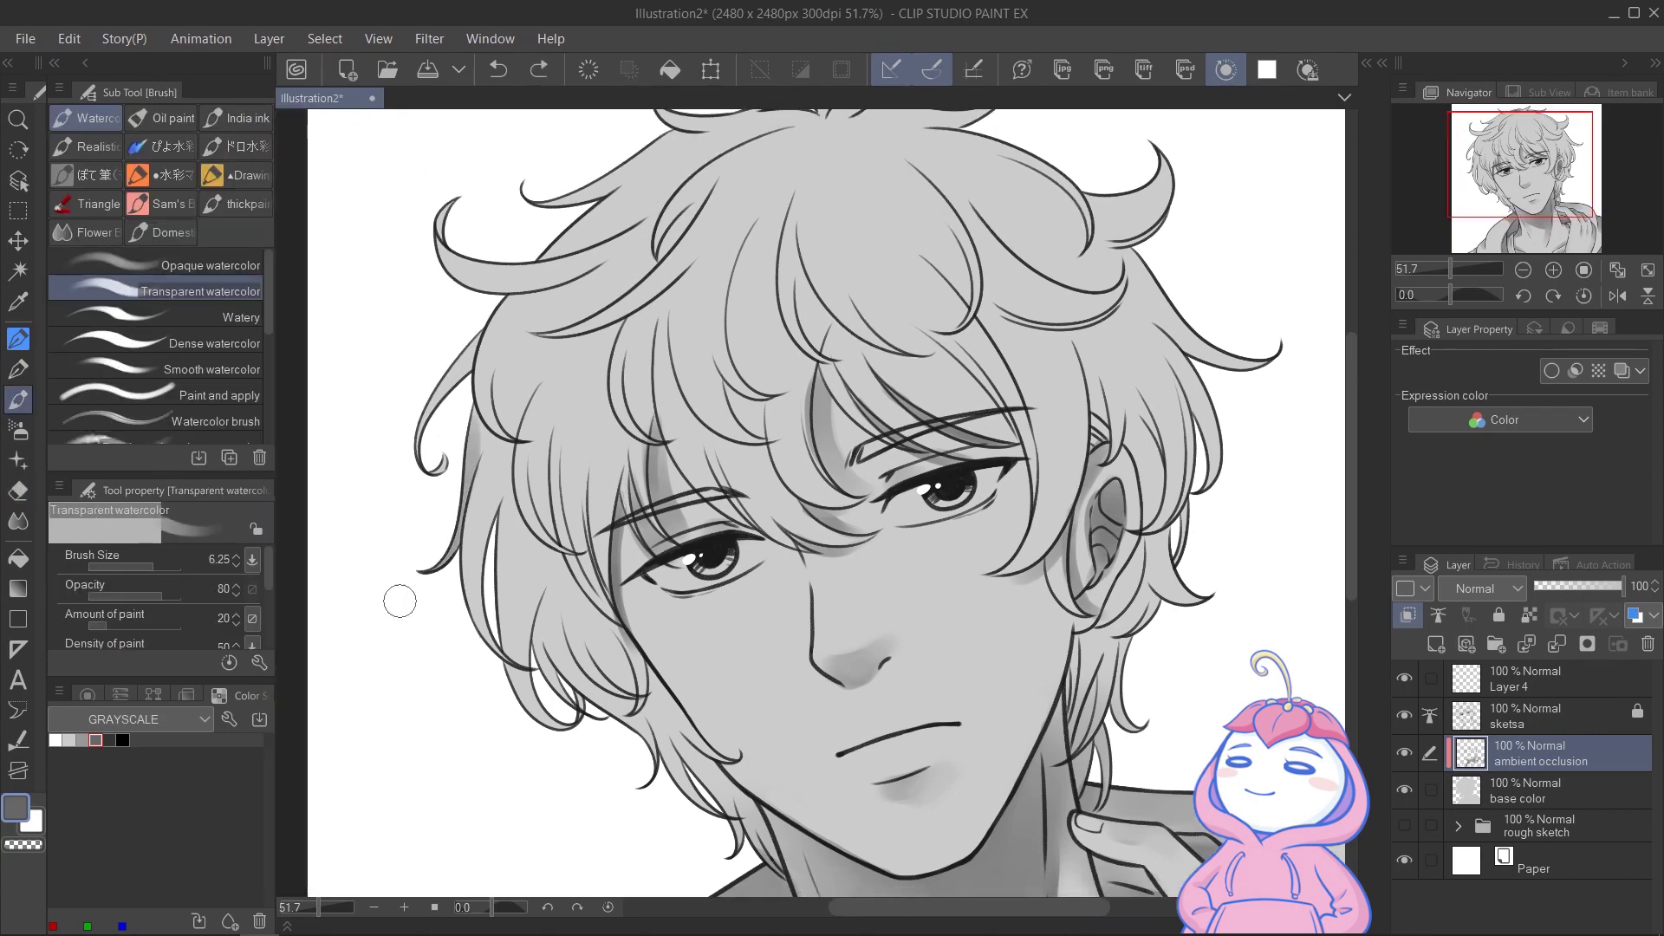
left_click_drag(510, 486, 501, 598)
left_click_drag(555, 568, 631, 685)
left_click_drag(542, 611, 611, 706)
left_click_drag(617, 689, 779, 856)
Shade the lower ear and the hair locks below and behind it, adjusting the brush size between strokes
key("bracketleft")
key("bracketleft")
key("bracketleft")
mouse_move(1099, 689)
left_mouse_down()
mouse_move(1076, 763)
mouse_move(1013, 791)
left_mouse_up()
key("bracketright")
key("bracketright")
key("bracketright")
left_click_drag(1082, 626, 1051, 694)
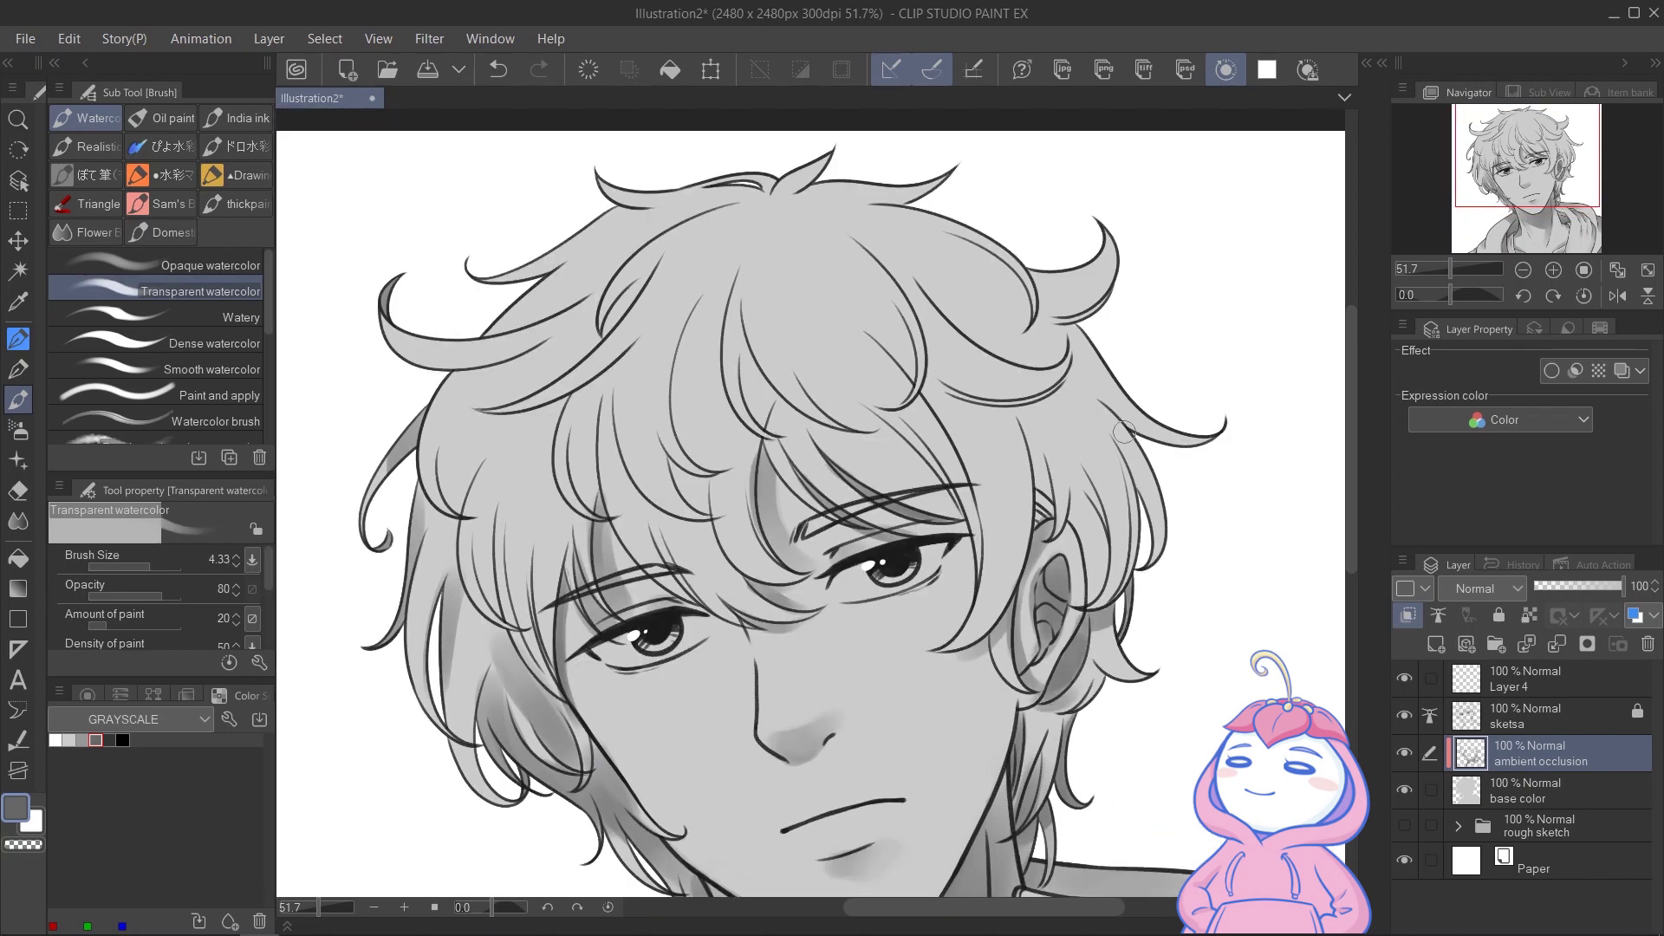
Shade the outer locks above the ear and the hollow behind the large curl on the ear side of the head
left_click_drag(1124, 431, 1161, 479)
left_click_drag(960, 443, 1090, 461)
key("bracketright")
key("bracketright")
key("bracketright")
left_click_drag(962, 316, 1071, 416)
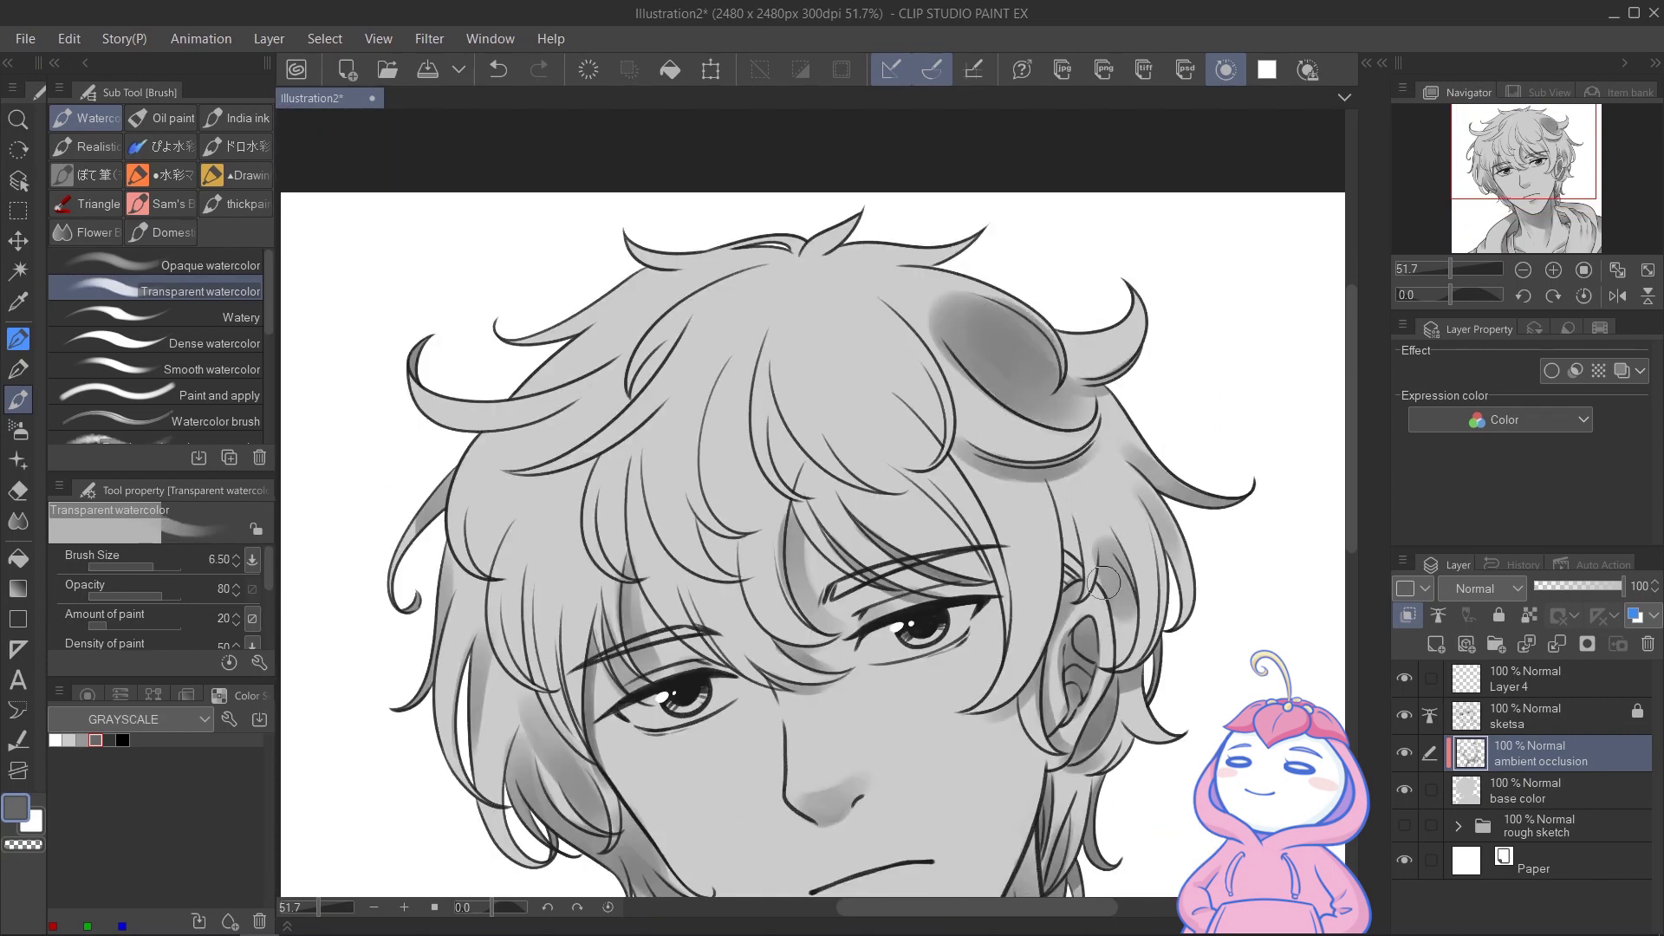
Add shading to the hair strands around the top of the ear and beneath the large curl
left_click_drag(1103, 554, 1118, 655)
left_click_drag(1116, 474, 1131, 481)
key("bracketleft")
key("bracketleft")
key("bracketleft")
left_click_drag(1086, 578, 1097, 563)
key("j")
key("b")
left_click_drag(997, 520, 1023, 481)
Paint a shadow between the central fringe locks below the crown with a larger watercolor brush
key("bracketright")
key("bracketright")
left_click_drag(942, 409, 1023, 485)
mouse_move(882, 446)
left_mouse_down()
mouse_move(915, 463)
mouse_move(974, 557)
left_mouse_up()
key("bracketright")
mouse_move(874, 619)
left_mouse_down()
mouse_move(897, 537)
mouse_move(915, 563)
left_mouse_up()
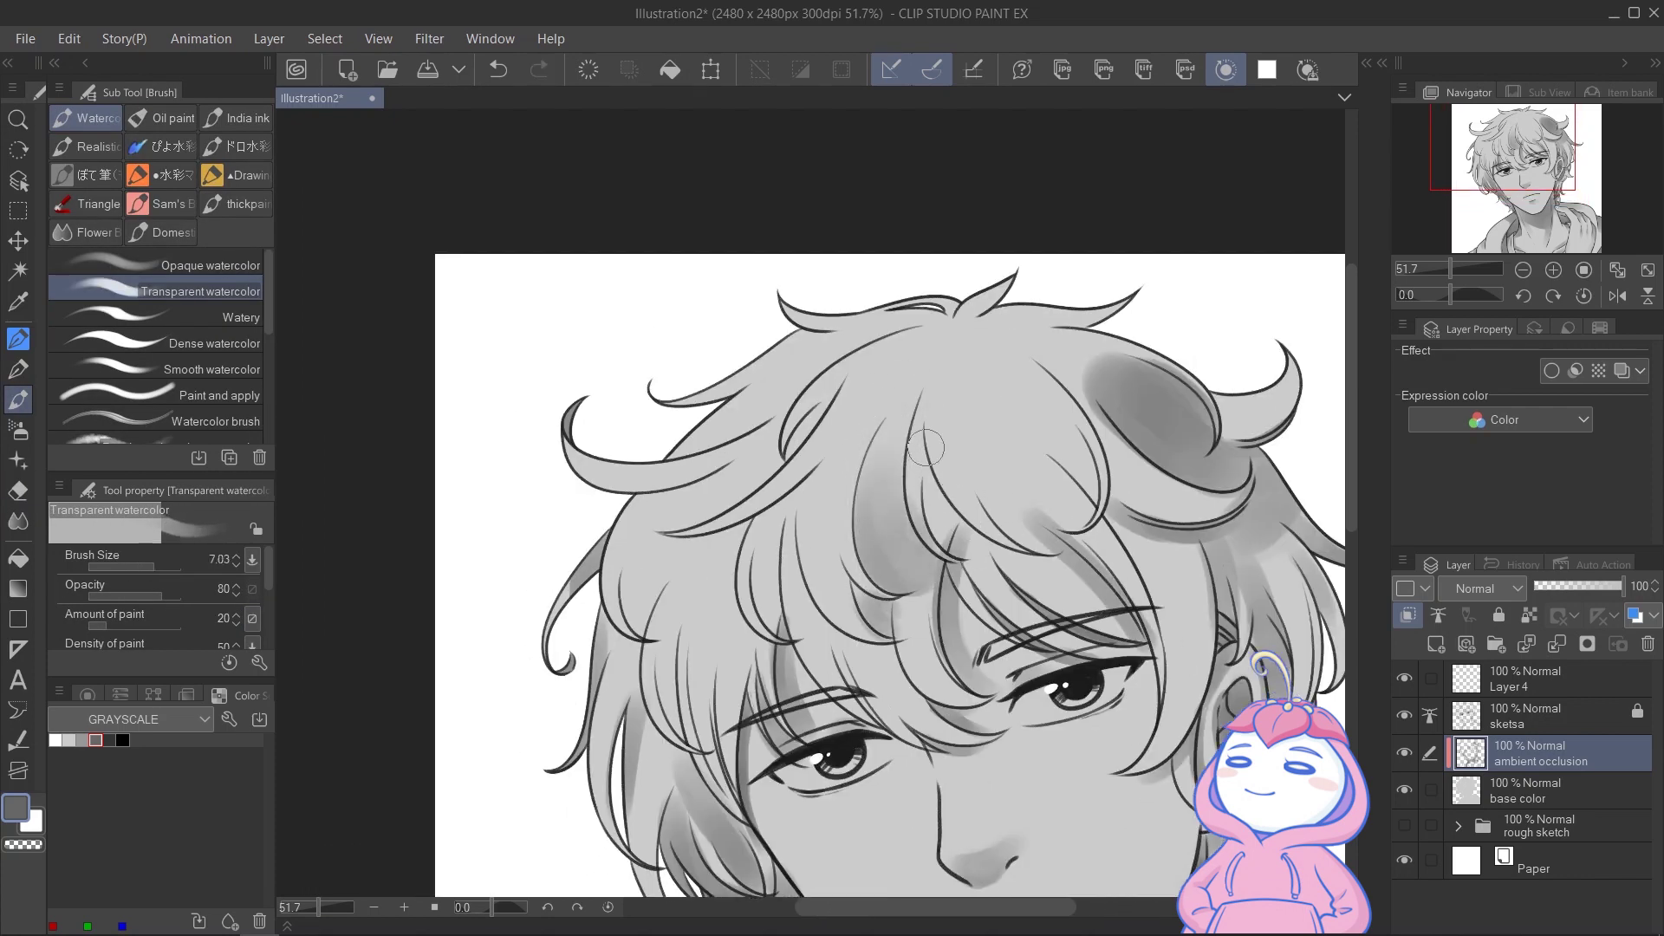
Shade the hair beside the central parting and the small tufts at the crown
key("bracketright")
left_click_drag(1023, 398, 1067, 485)
left_click_drag(850, 424, 824, 477)
key("bracketleft")
key("bracketleft")
key("bracketleft")
mouse_move(982, 325)
left_mouse_down()
mouse_move(1008, 350)
mouse_move(1044, 337)
left_mouse_up()
Shade the undersides of the upper hair locks around the crown with a slightly larger brush
key("bracketright")
key("bracketright")
left_click_drag(910, 260, 854, 312)
left_click_drag(798, 433, 910, 390)
mouse_move(928, 512)
left_mouse_down()
mouse_move(948, 546)
mouse_move(1013, 475)
left_mouse_up()
left_click_drag(997, 364, 939, 294)
Add broader shadows along the fringe and side locks with an enlarged watercolor brush
key("bracketright")
key("bracketright")
left_click_drag(866, 434, 905, 485)
left_click_drag(880, 416, 867, 563)
mouse_move(763, 442)
left_mouse_down()
mouse_move(806, 393)
mouse_move(763, 611)
left_mouse_up()
Deepen the overall hair shading with large brush strokes, undoing the stray one
key("bracketright")
key("bracketright")
left_click_drag(867, 538, 838, 482)
scroll(838, 482, "down", 2)
left_click_drag(936, 468, 862, 546)
key("bracketleft")
key("bracketleft")
key("ctrl+z")
mouse_move(1073, 502)
left_mouse_down()
mouse_move(1027, 496)
mouse_move(1088, 489)
left_mouse_up()
Add fine shading around the eyes beneath the fringe with a small Transparent watercolor brush
scroll(1031, 611, "up", 10)
key("bracketleft")
key("bracketleft")
left_click_drag(577, 520, 663, 531)
left_click_drag(949, 430, 958, 440)
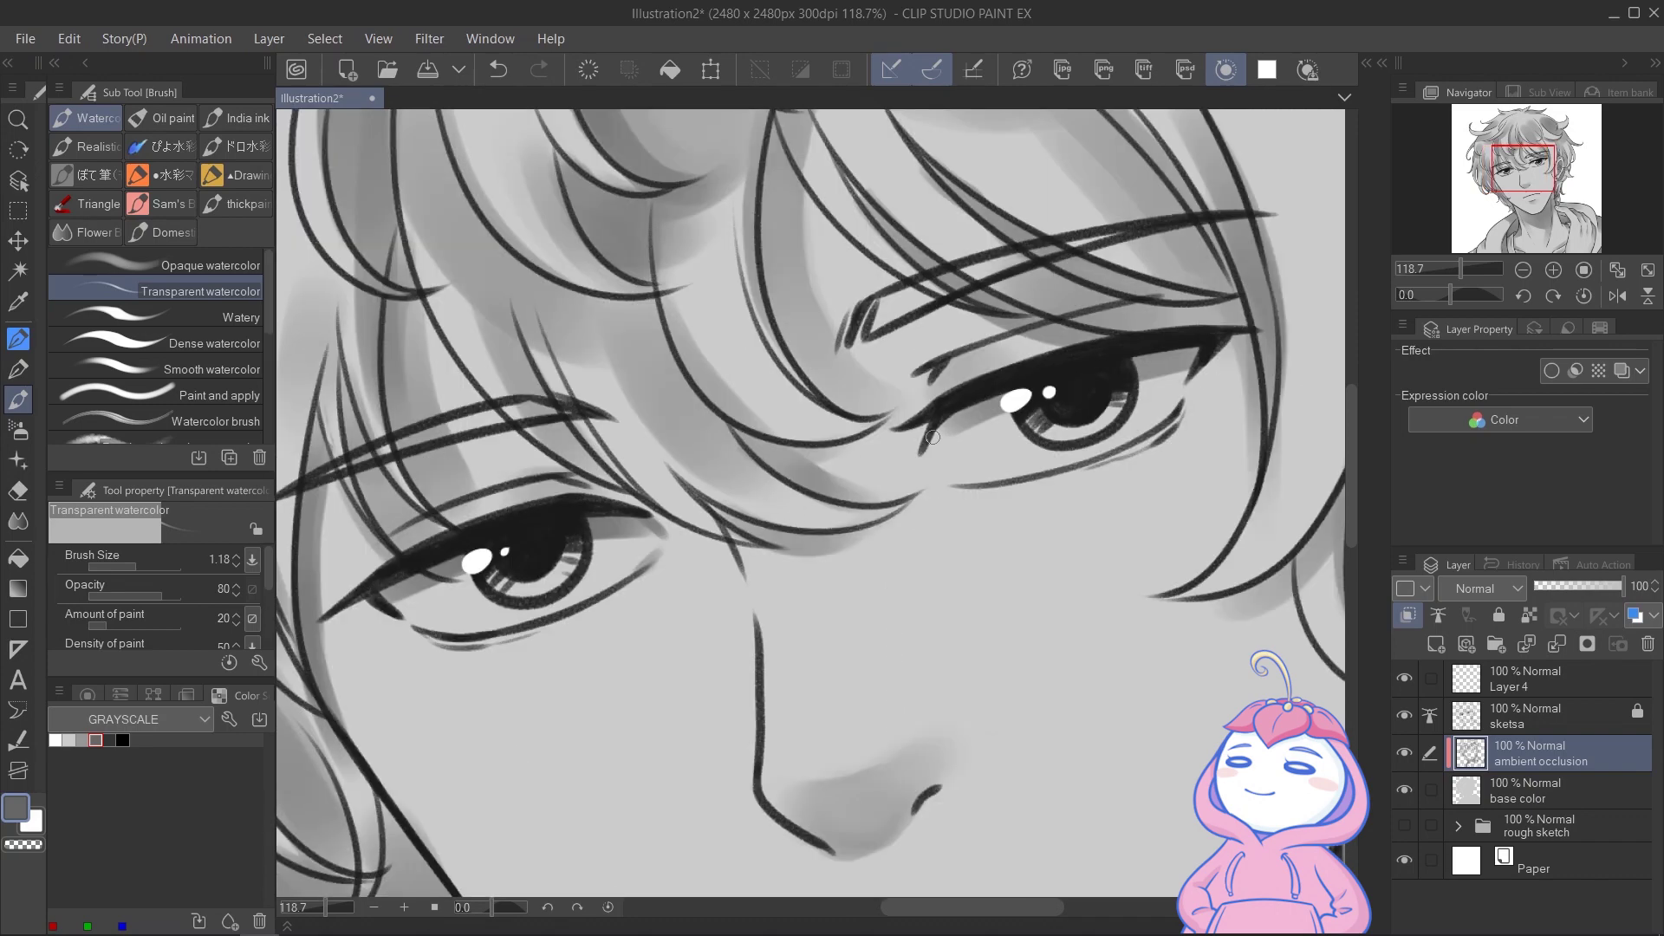
left_click_drag(1083, 520, 1015, 521)
left_click_drag(1014, 555, 1028, 473)
Shade the nose bridge near the inner eye corners with a slightly larger watercolor brush
key("bracketright")
key("bracketright")
left_click_drag(806, 459, 837, 559)
left_click_drag(780, 434, 841, 516)
left_click_drag(866, 453, 670, 517)
scroll(788, 569, "up", 3)
scroll(780, 555, "up", 2)
Refine and soften the shadow on the upper lip
key("j")
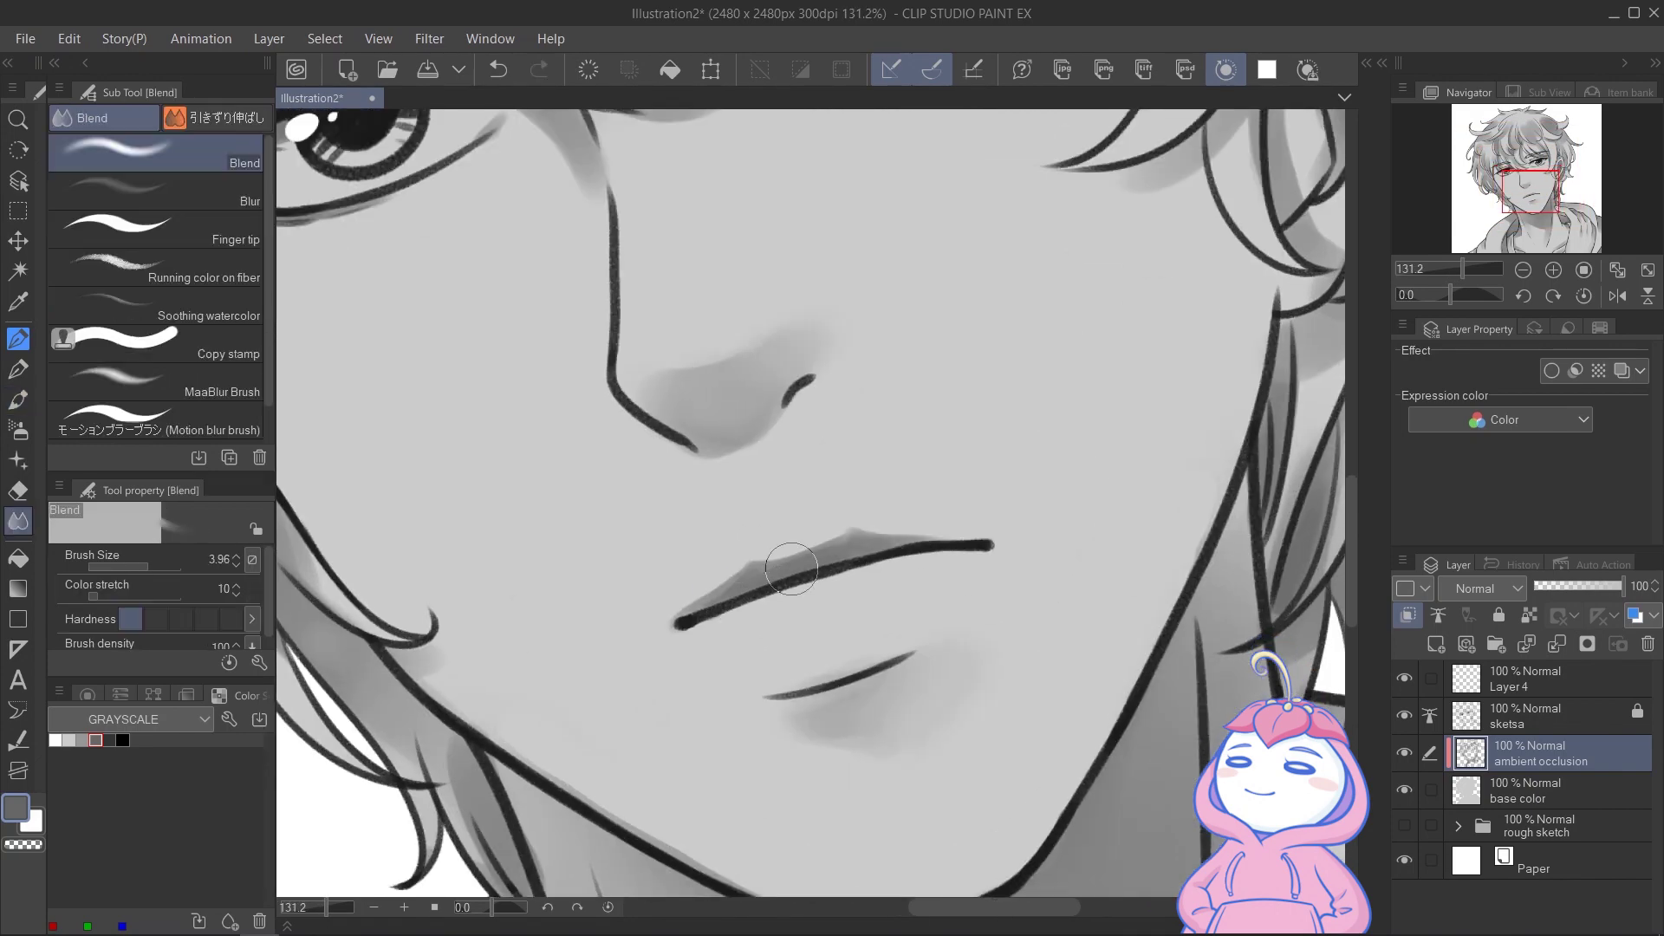
scroll(961, 532, "up", 1)
key("e")
key("b")
left_click_drag(763, 582, 919, 554)
scroll(888, 547, "down", 5)
left_click_drag(778, 524, 847, 599)
Smooth the hair shadows across the crown and fringe with the Blend tool
scroll(583, 512, "up", 2)
key("j")
left_click_drag(482, 457, 468, 277)
mouse_move(628, 231)
left_mouse_down()
mouse_move(642, 353)
mouse_move(594, 442)
left_mouse_up()
mouse_move(1030, 170)
left_mouse_down()
mouse_move(927, 221)
mouse_move(884, 178)
left_mouse_up()
left_click_drag(849, 420, 693, 290)
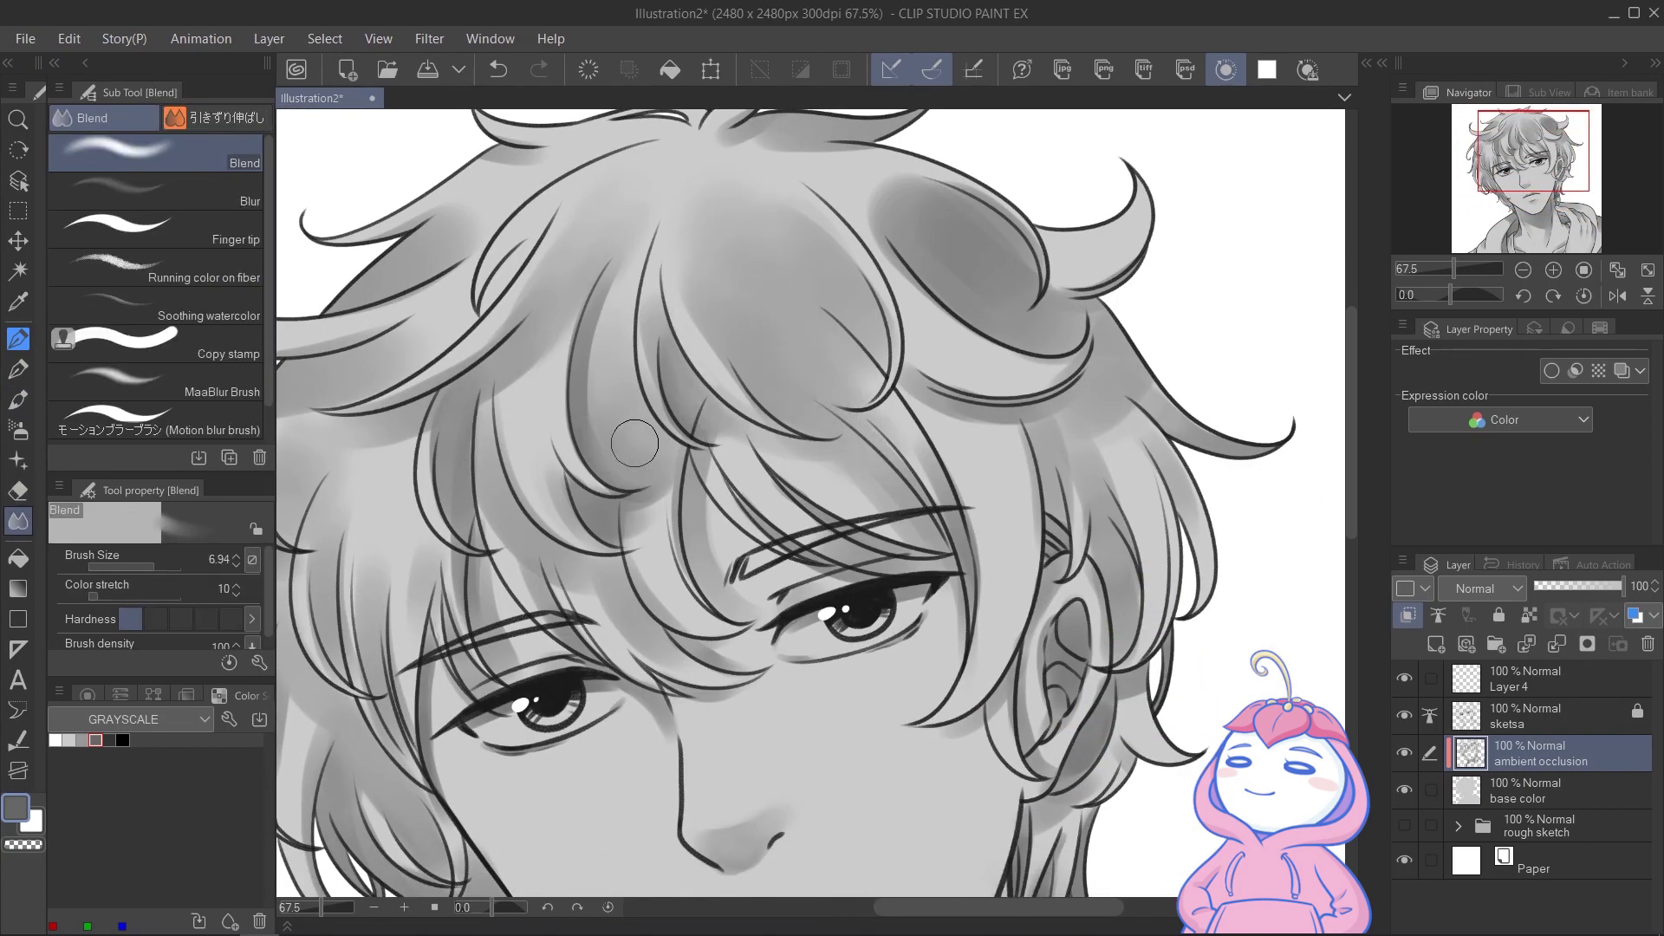
left_click_drag(1010, 278, 828, 249)
Add watercolor shading to the hair beside the ear, undoing the stray stroke
key("b")
scroll(870, 536, "up", 2)
left_click_drag(910, 378, 924, 451)
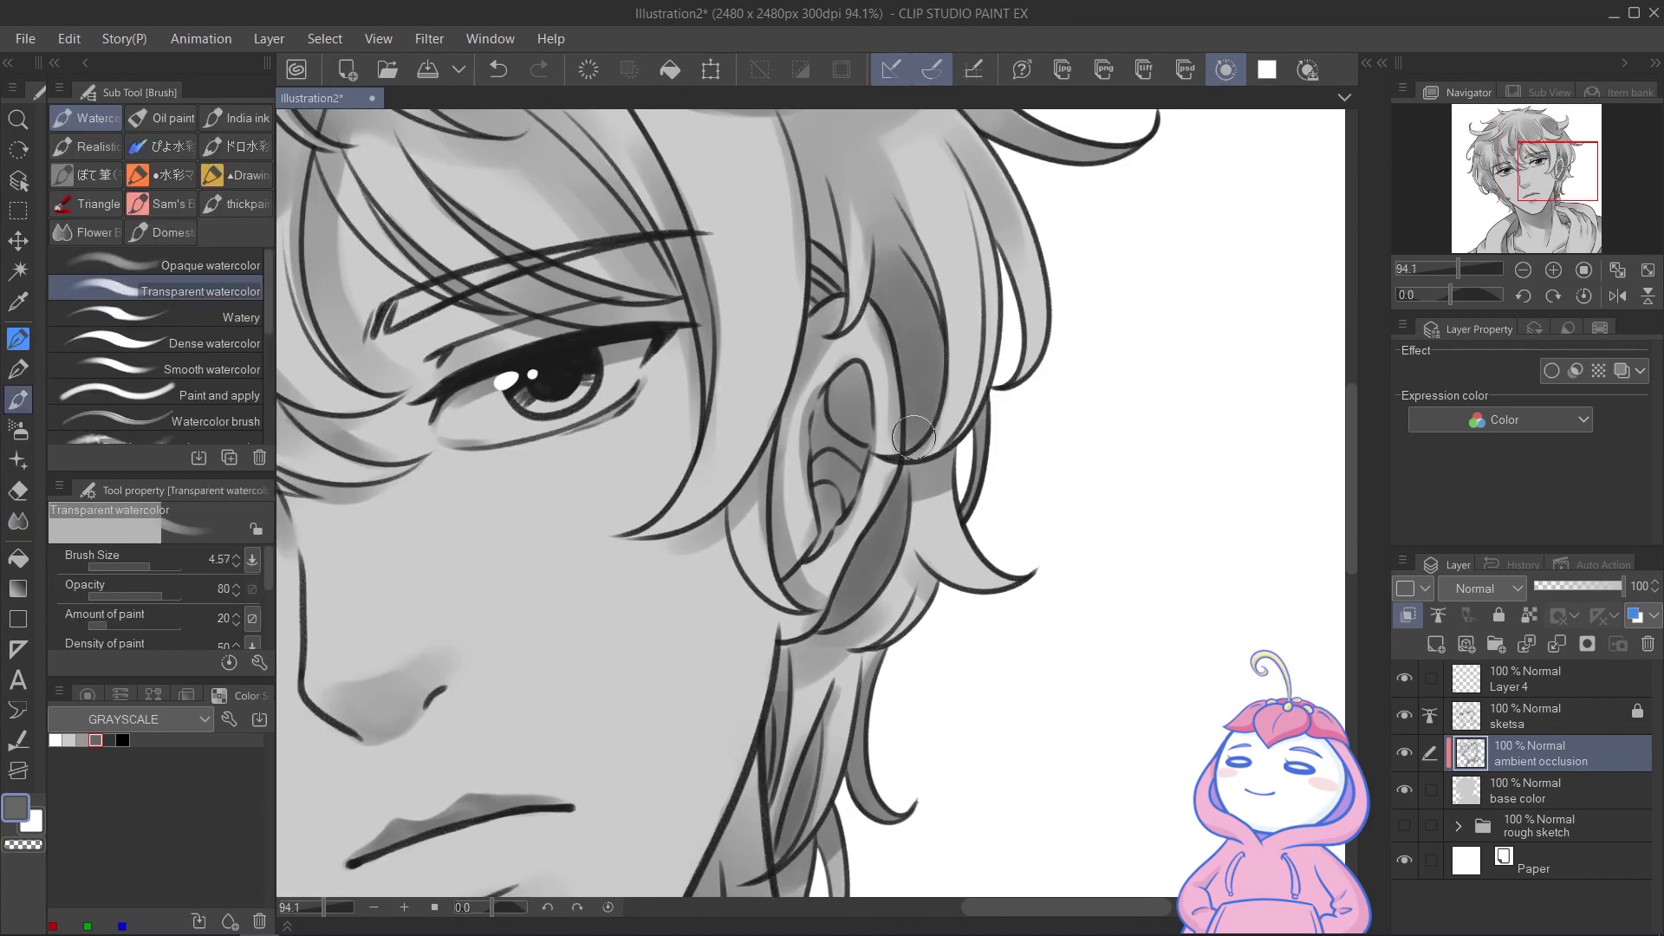
key("ctrl+z")
scroll(985, 382, "down", 2)
mouse_move(820, 477)
left_mouse_down()
mouse_move(915, 387)
mouse_move(974, 487)
mouse_move(919, 893)
left_mouse_up()
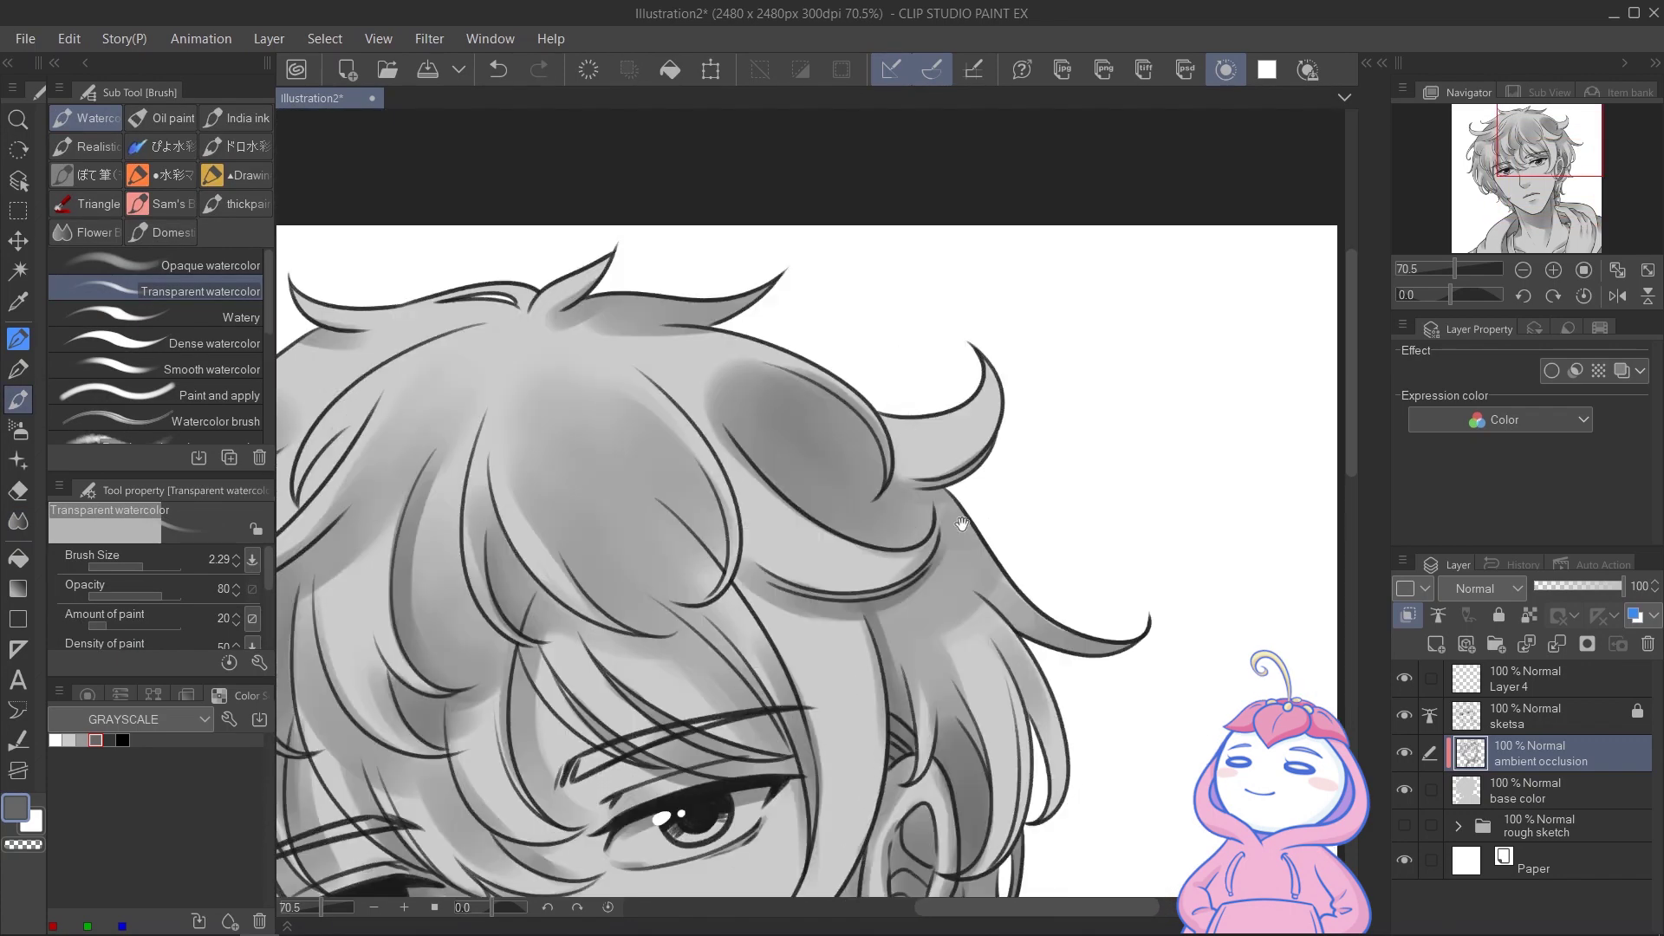
left_click_drag(867, 425, 921, 510)
Blend the shading on the outer hair locks above the ear
key("j")
scroll(910, 451, "down", 3)
left_click_drag(906, 386, 954, 438)
key("e")
scroll(832, 346, "up", 3)
left_click_drag(893, 745, 955, 289)
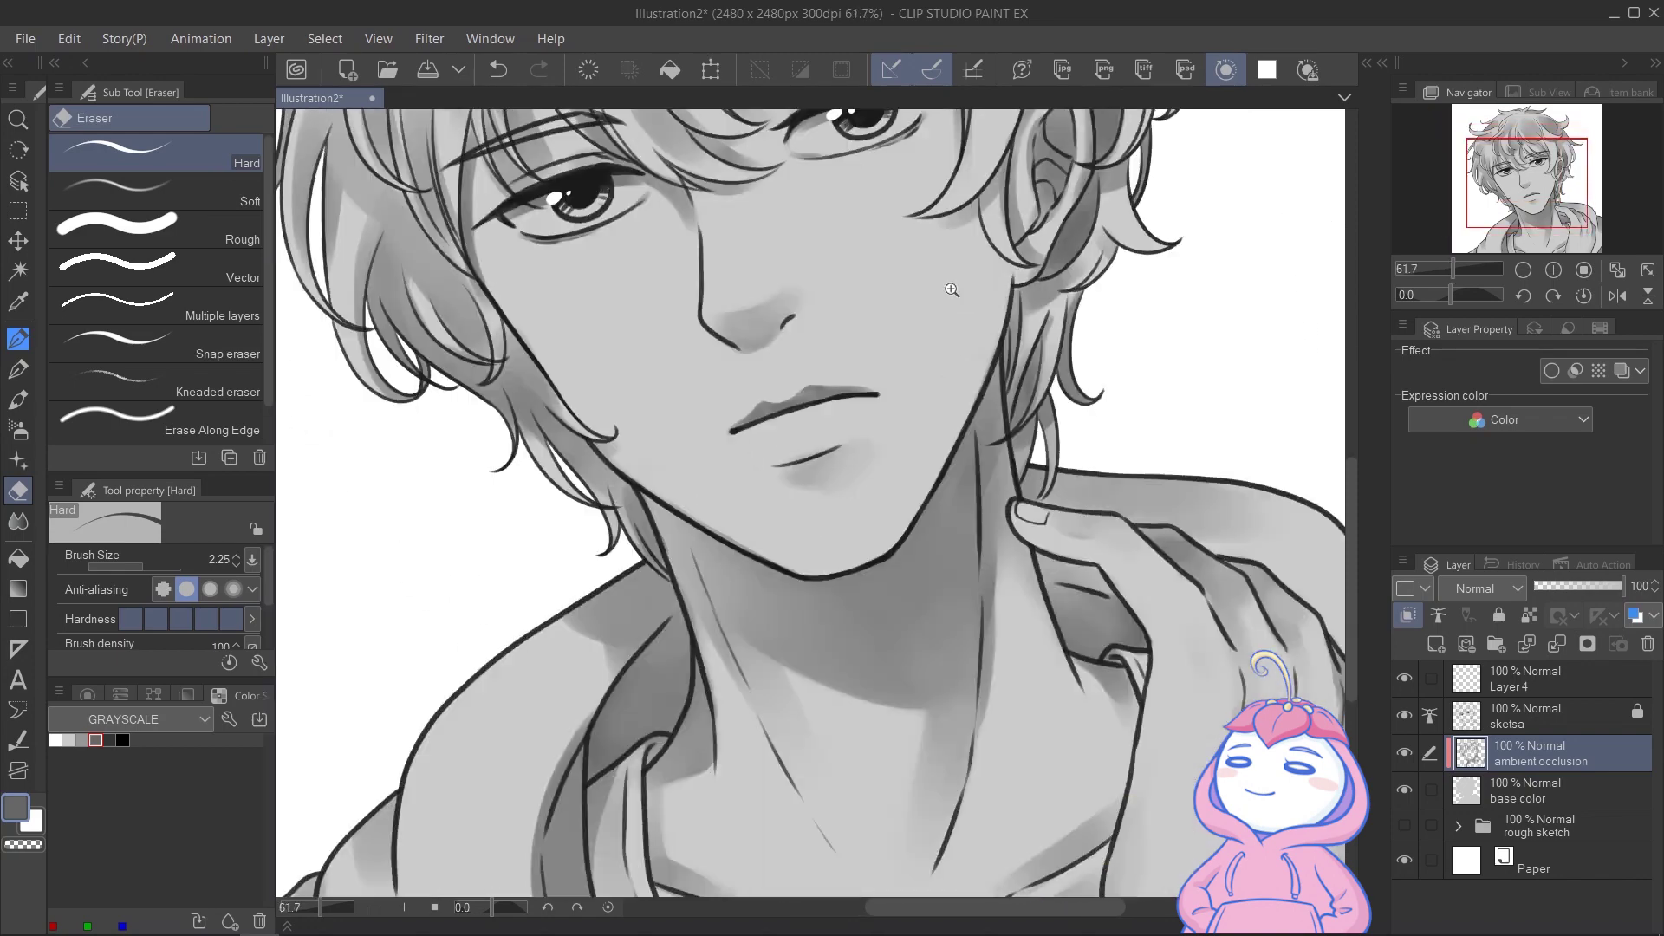
Blend and clean up the shading around the mouth and neck
key("j")
scroll(867, 416, "down", 1)
left_click_drag(828, 428, 810, 472)
key("e")
scroll(810, 472, "up", 2)
left_click_drag(901, 806, 817, 657)
scroll(817, 657, "down", 2)
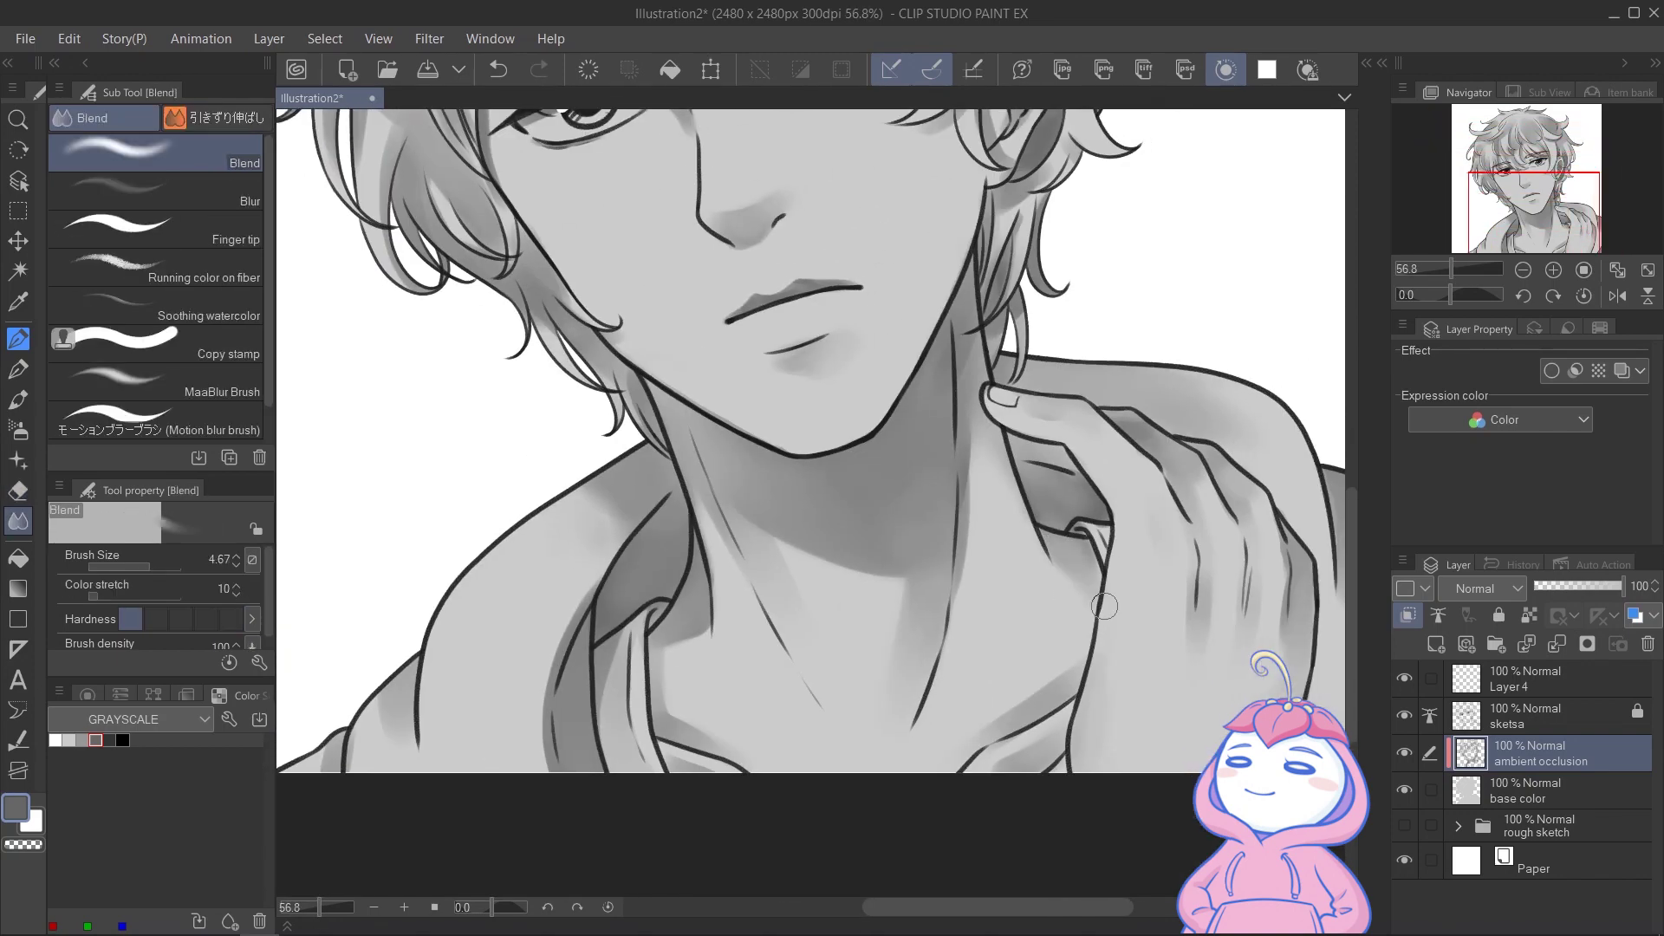
Add shadows along the neck tendons below the jaw and blend their edges
key("b")
left_click_drag(874, 465, 936, 399)
left_click_drag(878, 475, 877, 706)
key("j")
left_click_drag(744, 562, 780, 624)
Pick the darker gray from the GRAYSCALE color set and deepen the shadows under the crown locks
key("b")
left_click(109, 740)
scroll(694, 364, "up", 5)
mouse_move(905, 281)
left_mouse_down()
mouse_move(790, 547)
mouse_move(295, 620)
left_mouse_up()
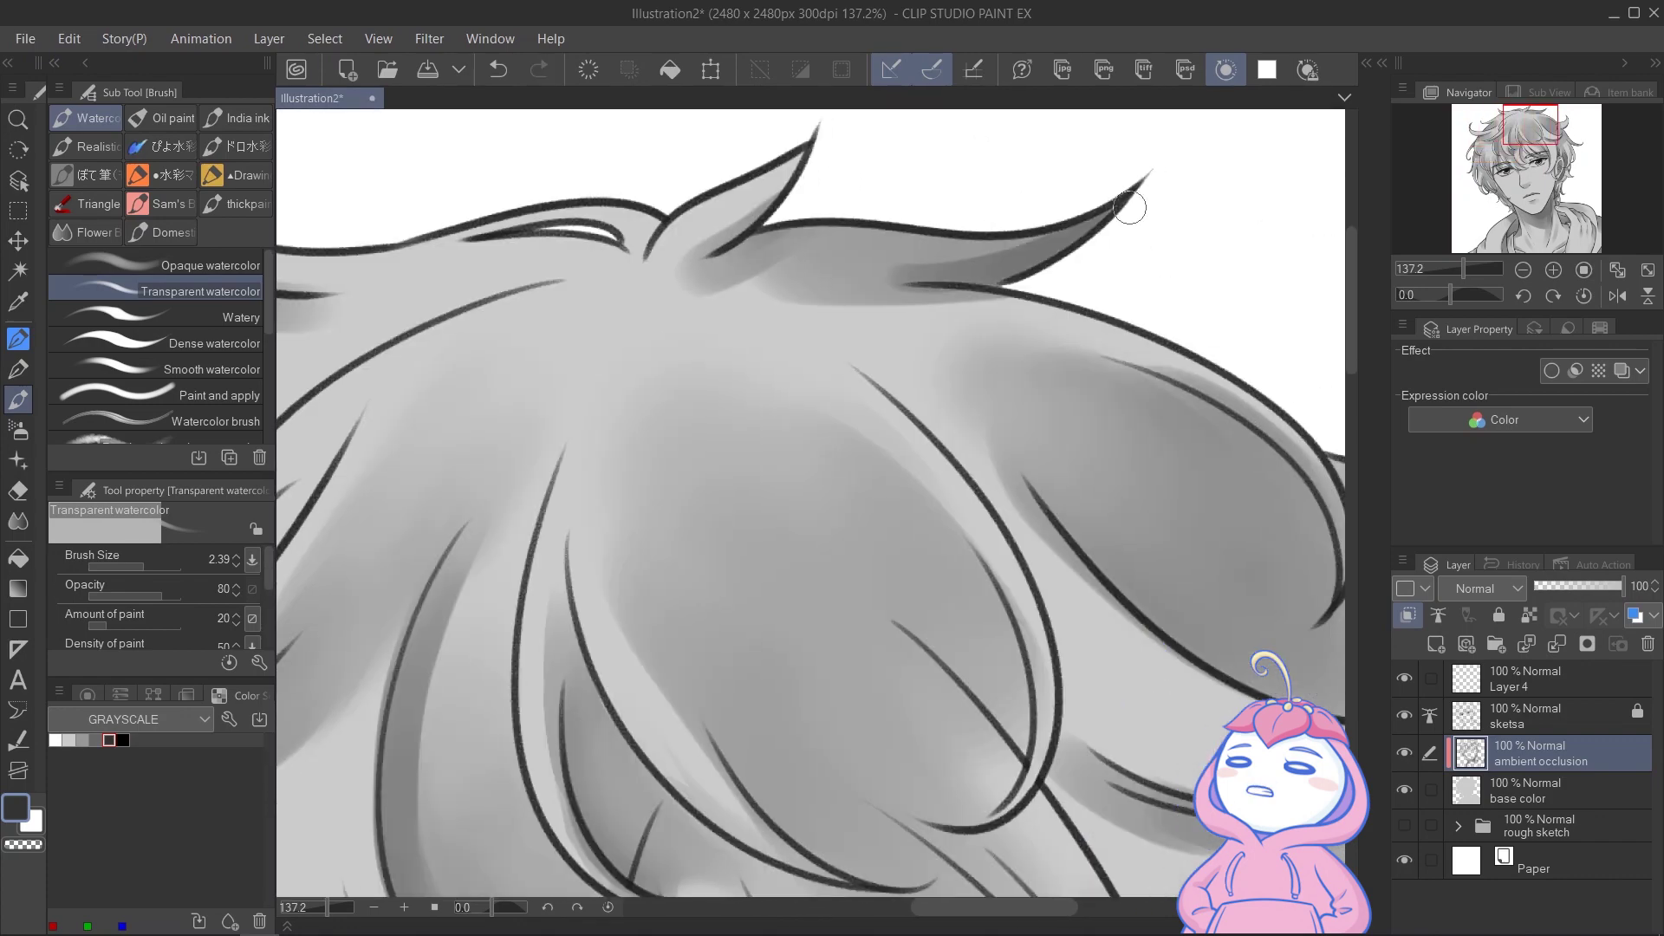
left_click_drag(997, 658, 832, 453)
left_click_drag(937, 699, 867, 439)
left_click_drag(810, 351, 929, 554)
left_click_drag(780, 520, 855, 541)
Darken the narrow shadows under the fringe locks with a smaller brush, undoing the stray stroke
left_click_drag(583, 583, 668, 640)
left_click_drag(626, 503, 910, 663)
left_click_drag(468, 494, 580, 514)
key("[")
key("ctrl+z")
left_click_drag(747, 532, 854, 621)
left_click_drag(780, 555, 845, 651)
scroll(752, 681, "down", 3)
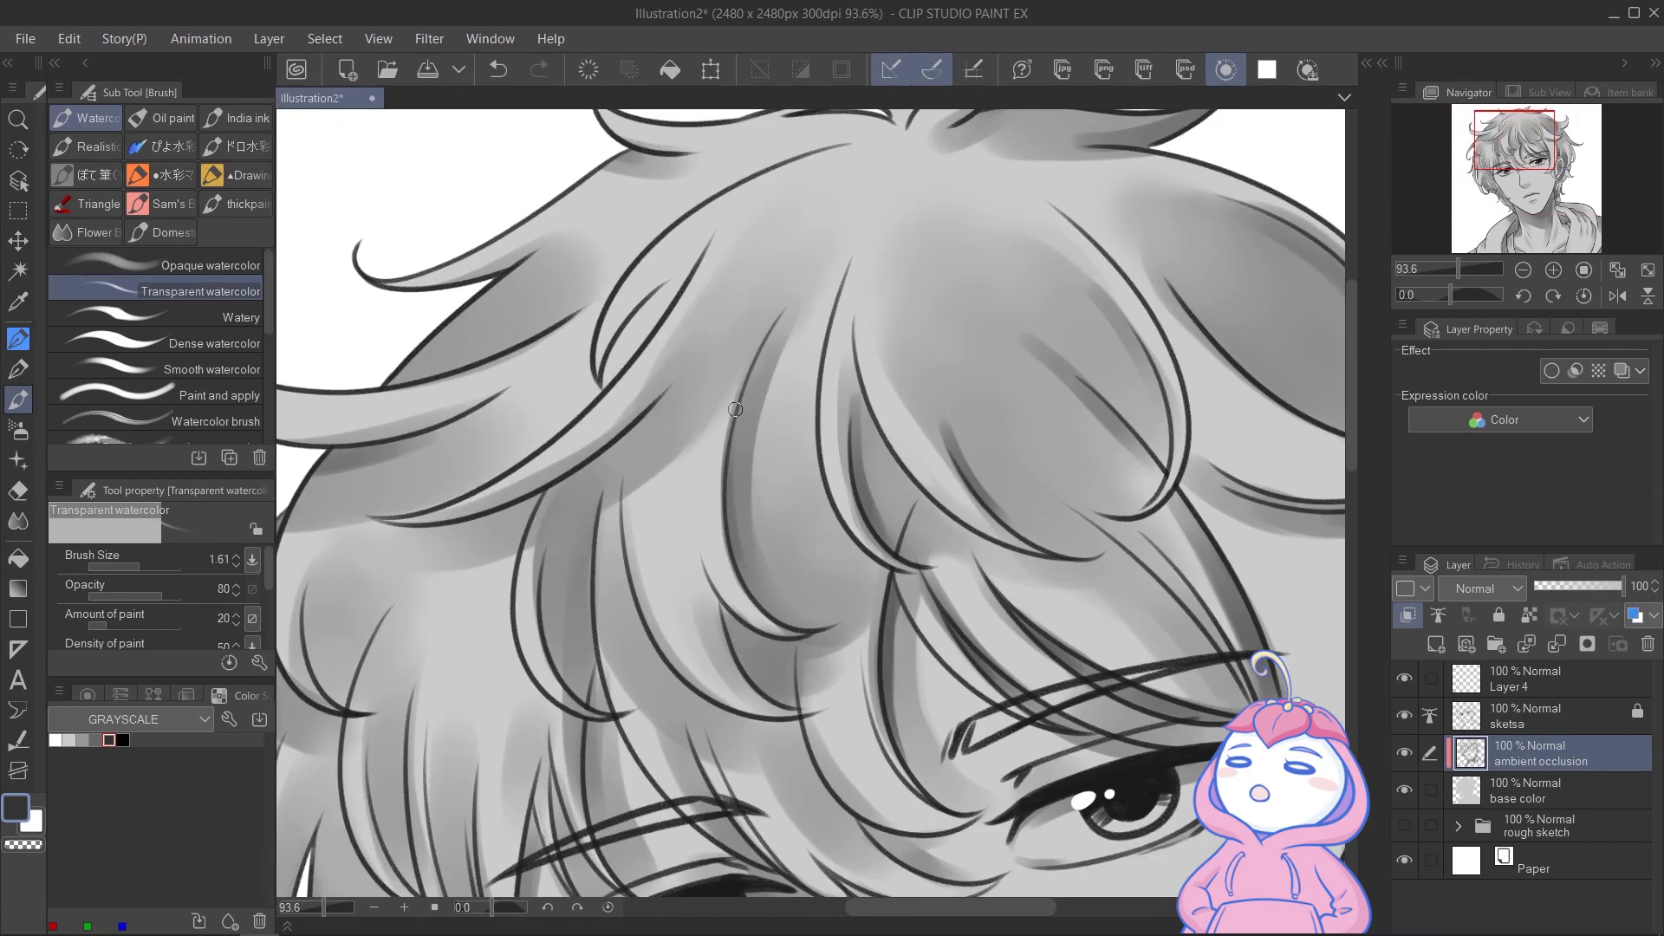
Darken the gaps between the thin fringe strands over the left-hand eye and brow
scroll(752, 680, "up", 4)
key("]")
left_click_drag(693, 659, 606, 491)
mouse_move(672, 839)
left_mouse_down()
mouse_move(680, 777)
mouse_move(780, 565)
left_mouse_up()
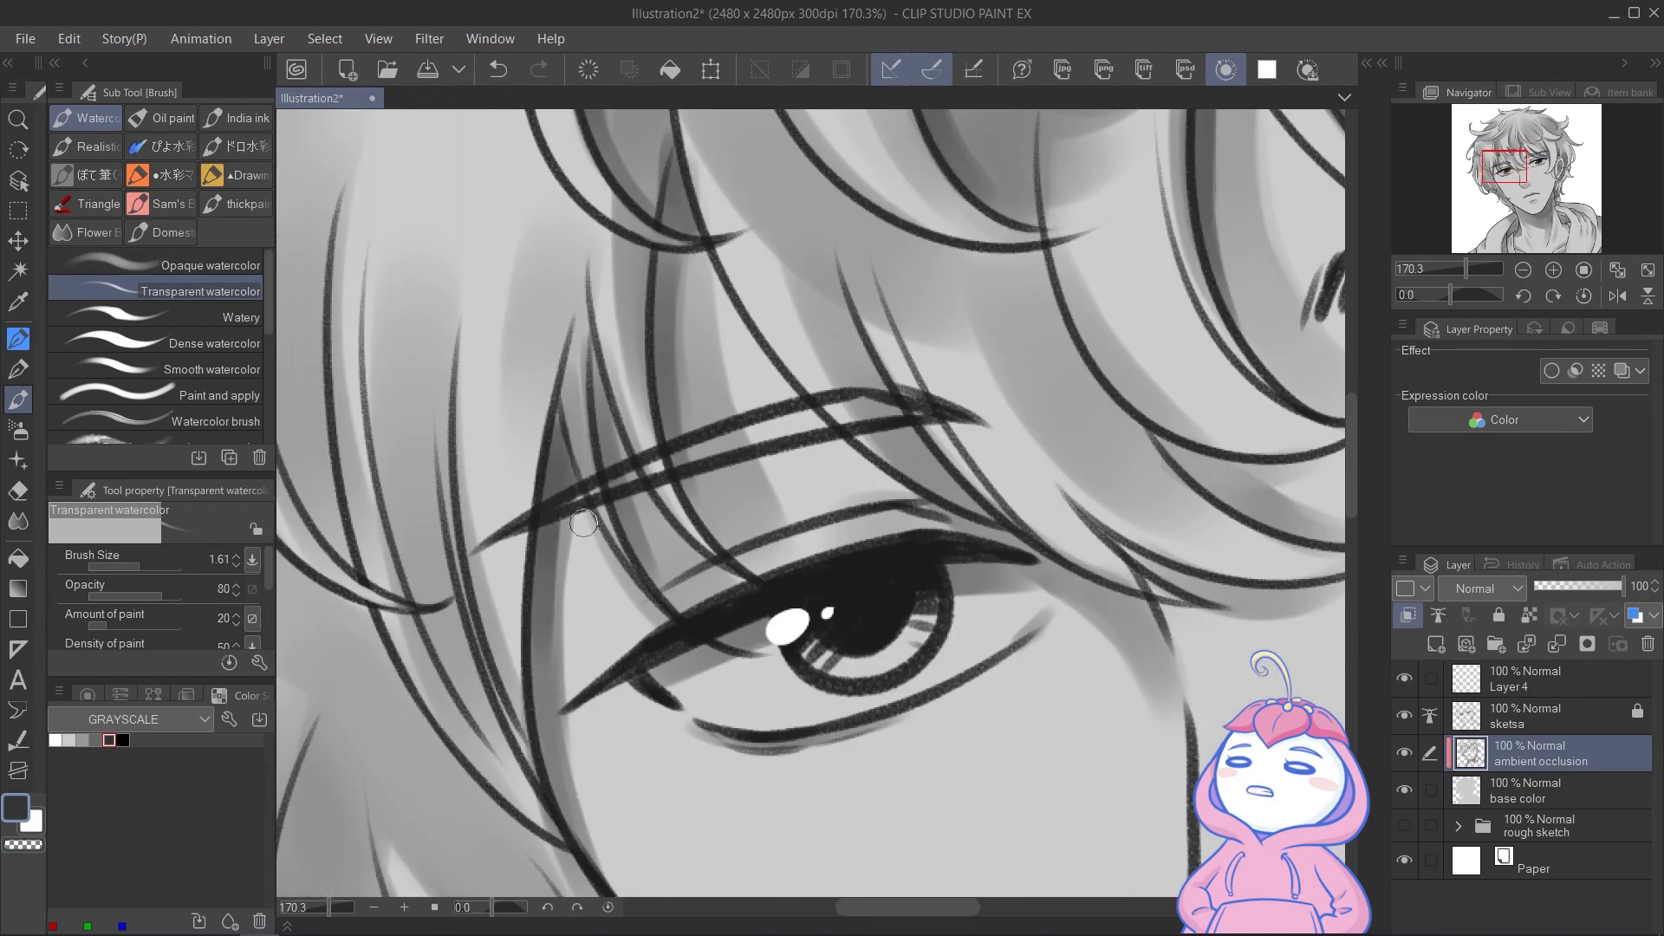
left_click_drag(631, 387, 611, 458)
scroll(637, 487, "down", 3)
scroll(638, 487, "up", 1)
mouse_move(613, 789)
left_mouse_down()
mouse_move(699, 652)
mouse_move(598, 469)
mouse_move(763, 416)
mouse_move(820, 573)
mouse_move(816, 831)
left_mouse_up()
left_click_drag(1274, 589, 382, 580)
Deepen the dark gray shadows inside the ear and in the hair beside it
scroll(815, 572, "down", 1)
mouse_move(814, 572)
left_mouse_down()
mouse_move(720, 321)
mouse_move(727, 692)
left_mouse_up()
left_click_drag(808, 548, 793, 617)
scroll(904, 473, "down", 1)
mouse_move(713, 721)
left_mouse_down()
mouse_move(812, 625)
mouse_move(854, 442)
left_mouse_up()
scroll(854, 442, "up", 1)
Darken the creases between the fingers and the inside of the collar on both sides of the neck
left_click_drag(971, 780, 836, 462)
left_click_drag(955, 486, 824, 321)
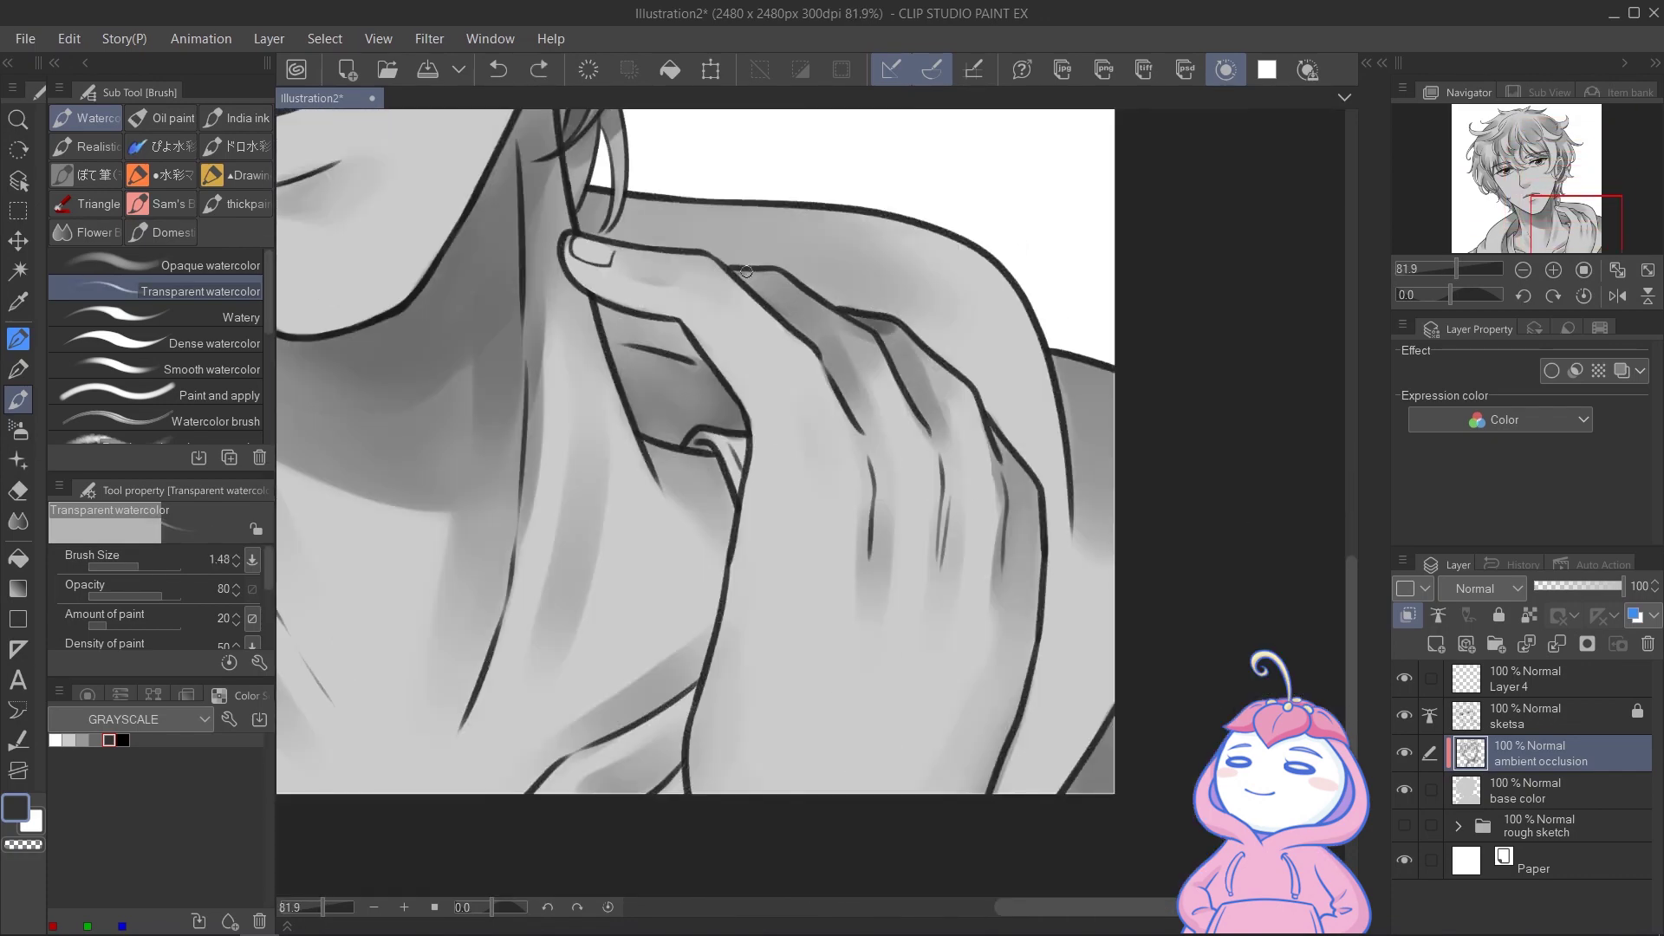
left_click_drag(742, 276, 780, 314)
left_click_drag(752, 382, 811, 399)
left_click_drag(694, 446, 752, 421)
mouse_move(706, 416)
left_mouse_down()
mouse_move(789, 434)
mouse_move(692, 365)
left_mouse_up()
left_click_drag(1074, 374, 1100, 382)
left_click_drag(1148, 360, 1157, 503)
left_click_drag(485, 485, 918, 440)
left_click_drag(641, 385, 598, 507)
scroll(693, 511, "down", 1)
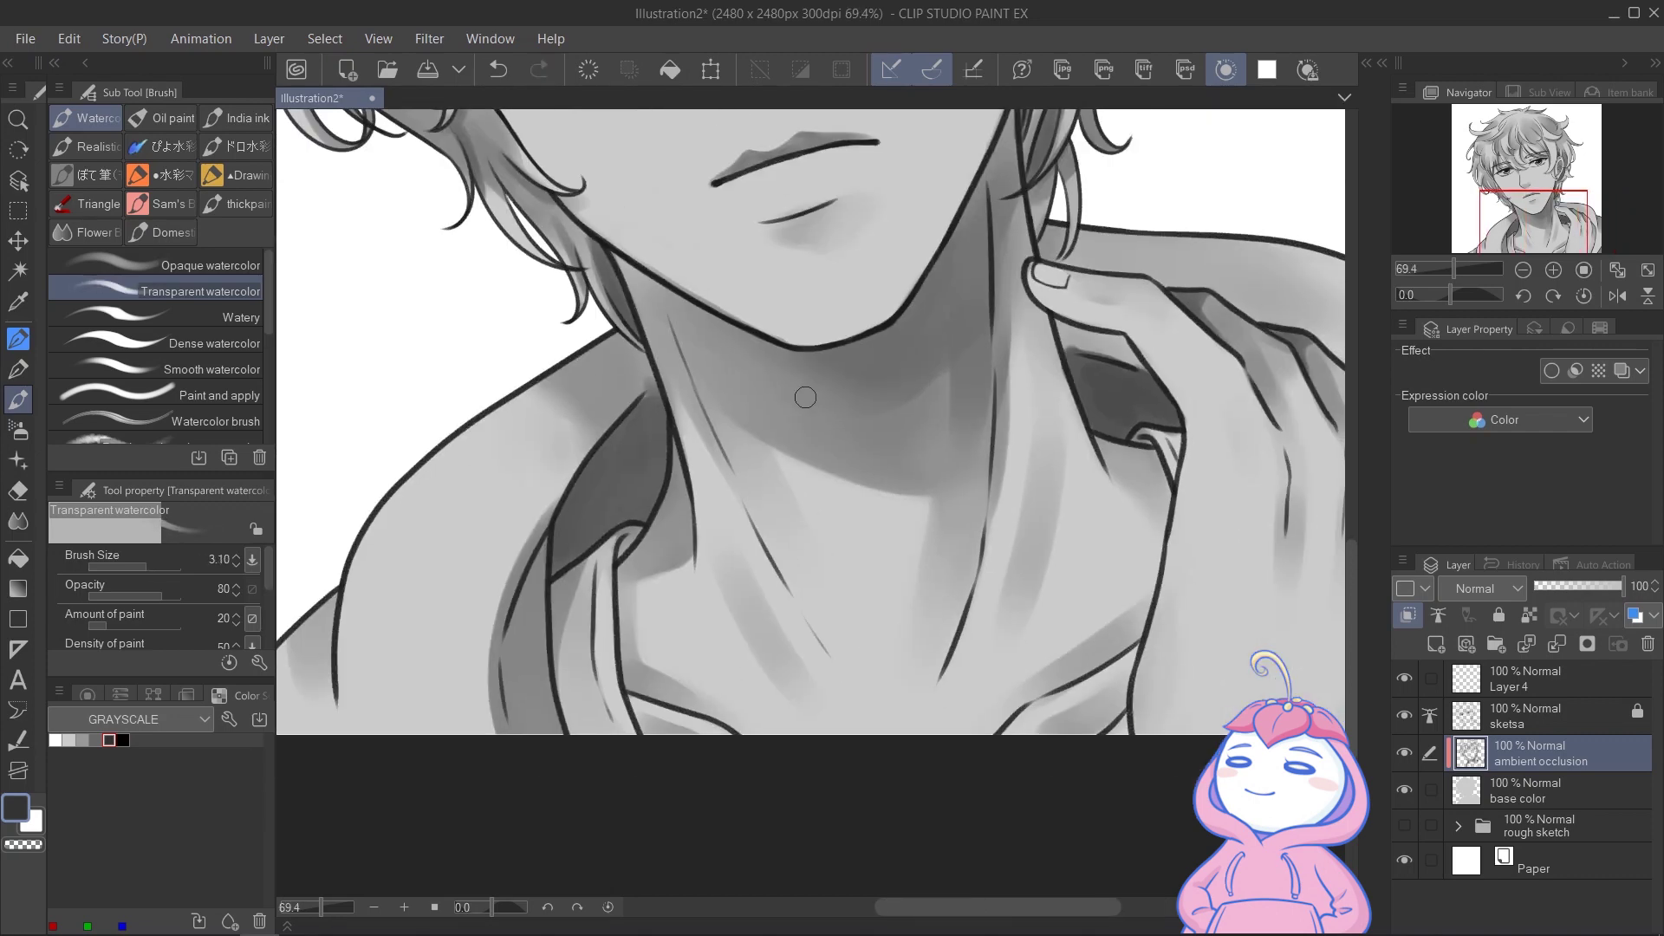
Blend the dark collar shadow beside the hand and switch the watercolor brush to transparent color
key("j")
left_click_drag(1074, 347, 1136, 375)
key("e")
mouse_move(871, 256)
left_mouse_down()
mouse_move(952, 506)
mouse_move(925, 496)
left_mouse_up()
key("b")
key("c")
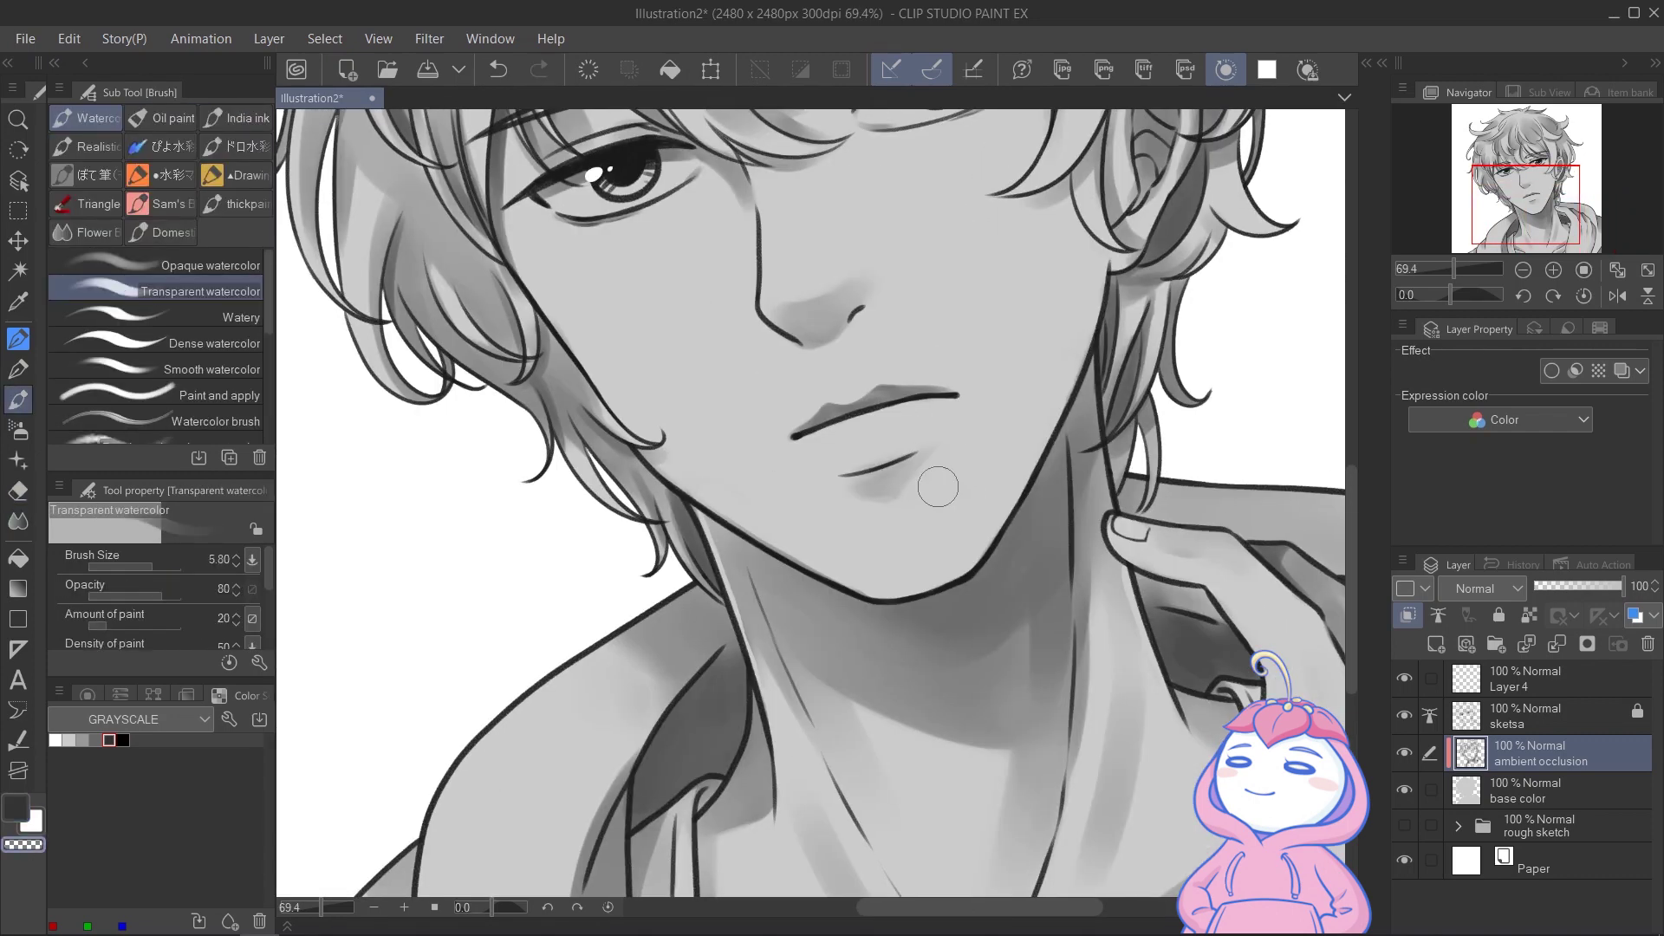
Rework the edges of the neck and chest shadows by painting with gray and transparent color
key("j")
scroll(919, 538, "down", 2)
key("b")
left_click_drag(919, 554, 819, 456)
key("c")
scroll(979, 741, "up", 4)
left_click_drag(1079, 357, 1120, 438)
left_click_drag(377, 607, 453, 623)
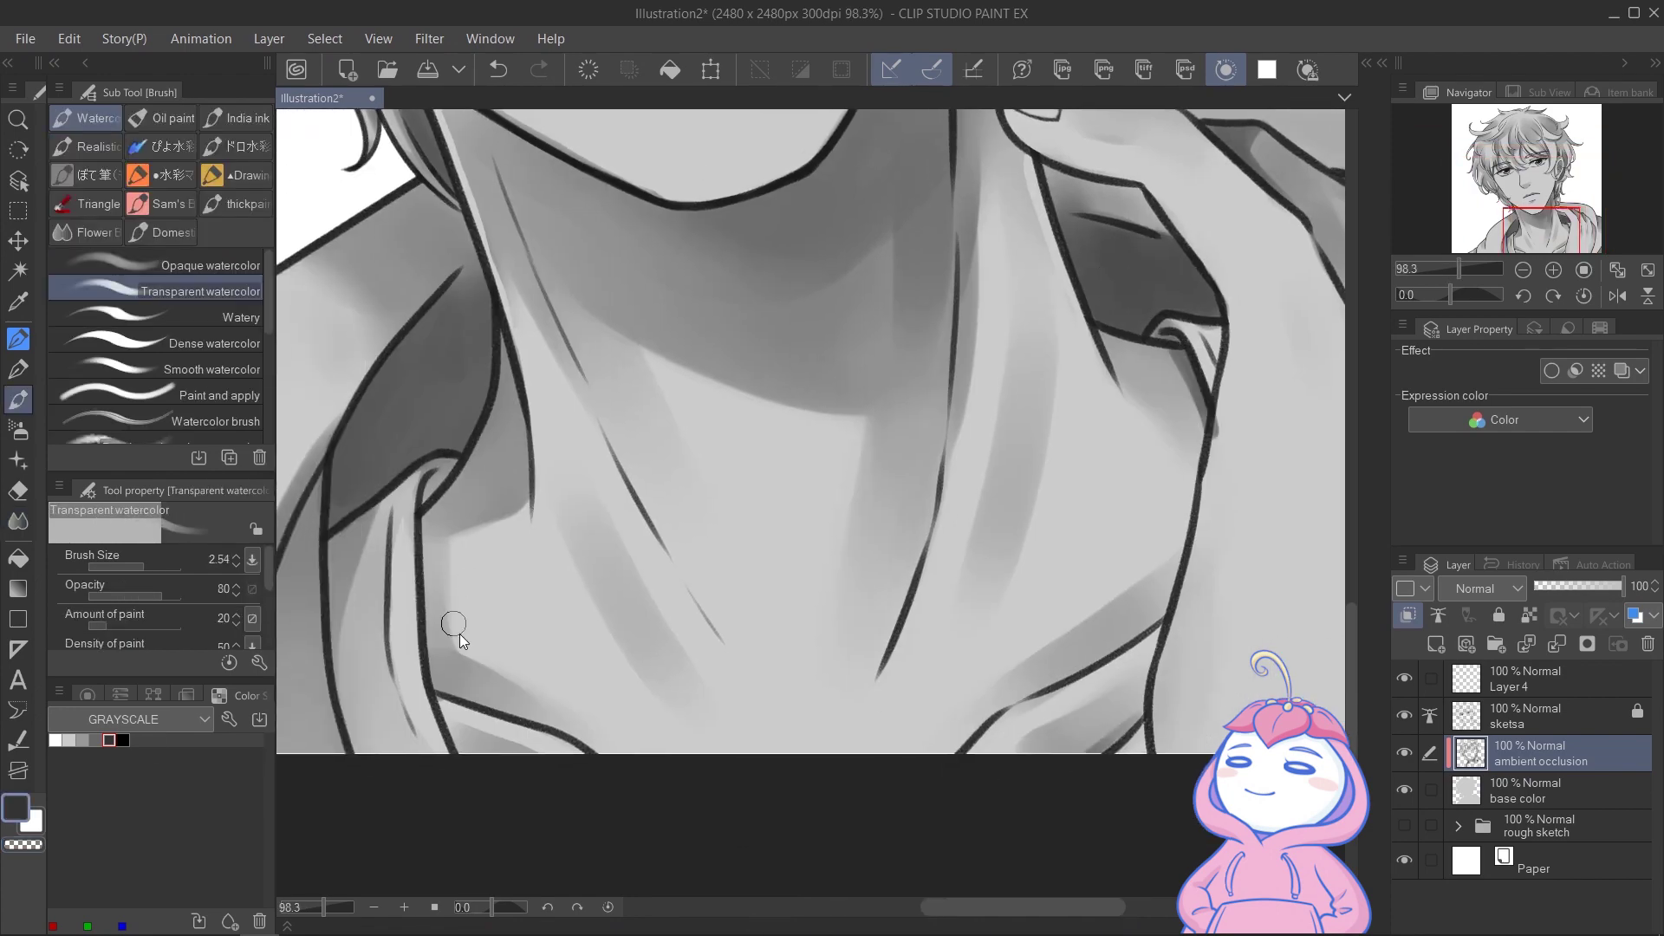
Touch up the dark shadows around the ear and upper hair locks, and save the illustration
scroll(725, 420, "down", 6)
key("j")
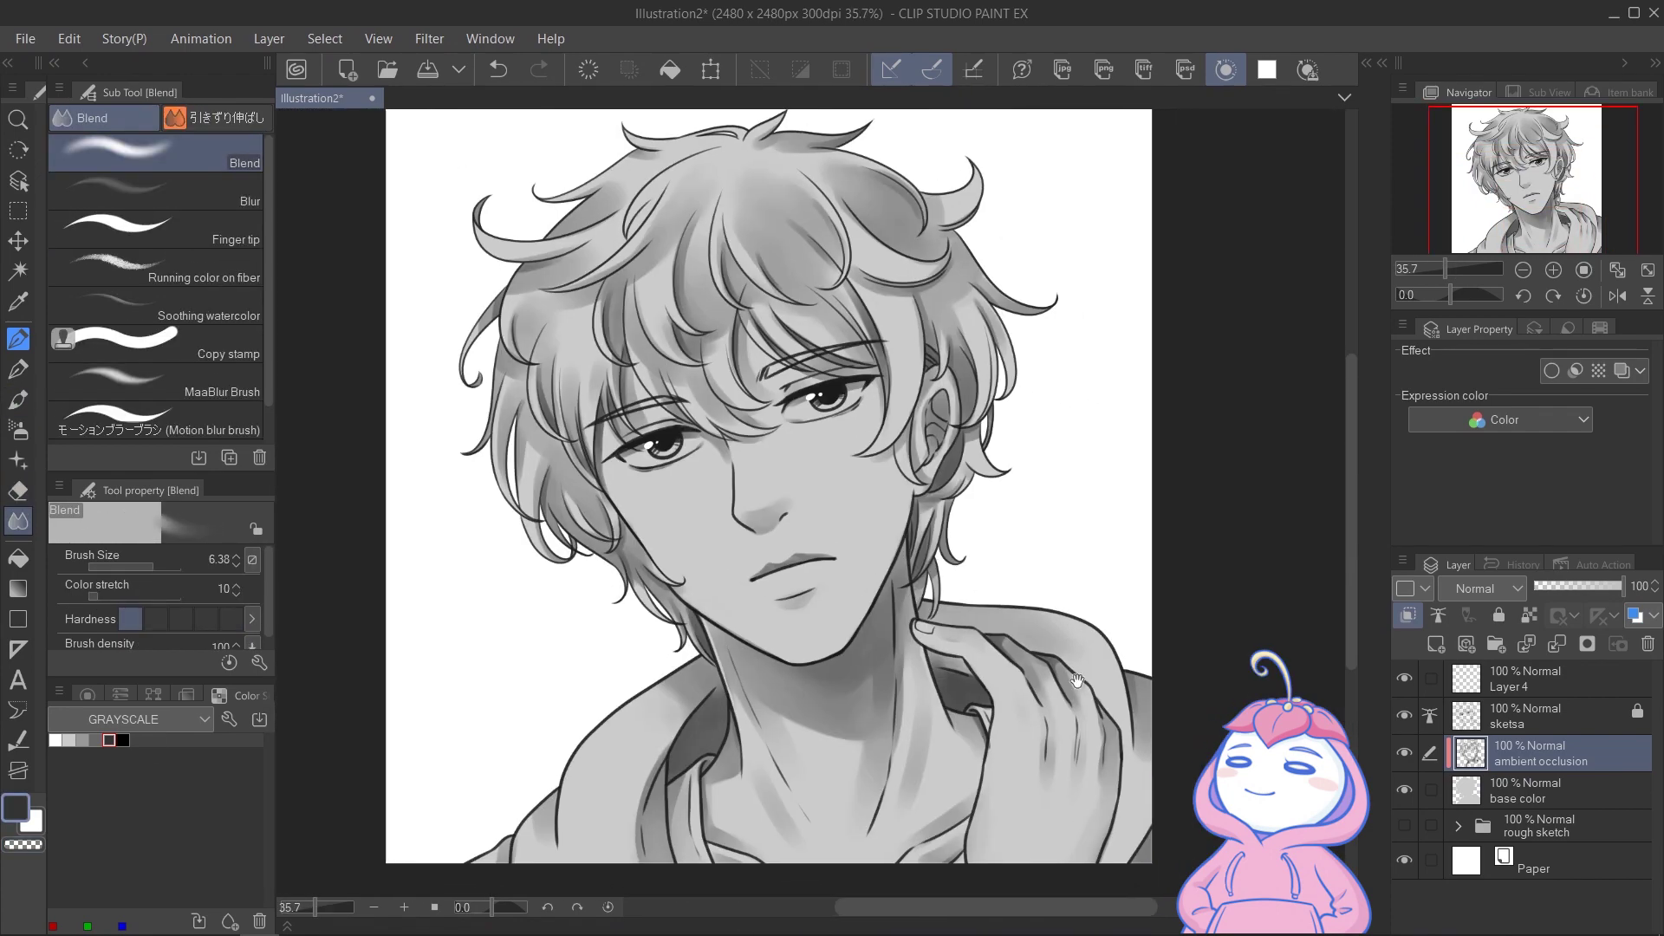
scroll(918, 509, "up", 3)
key("b")
scroll(919, 510, "up", 2)
scroll(919, 510, "down", 2)
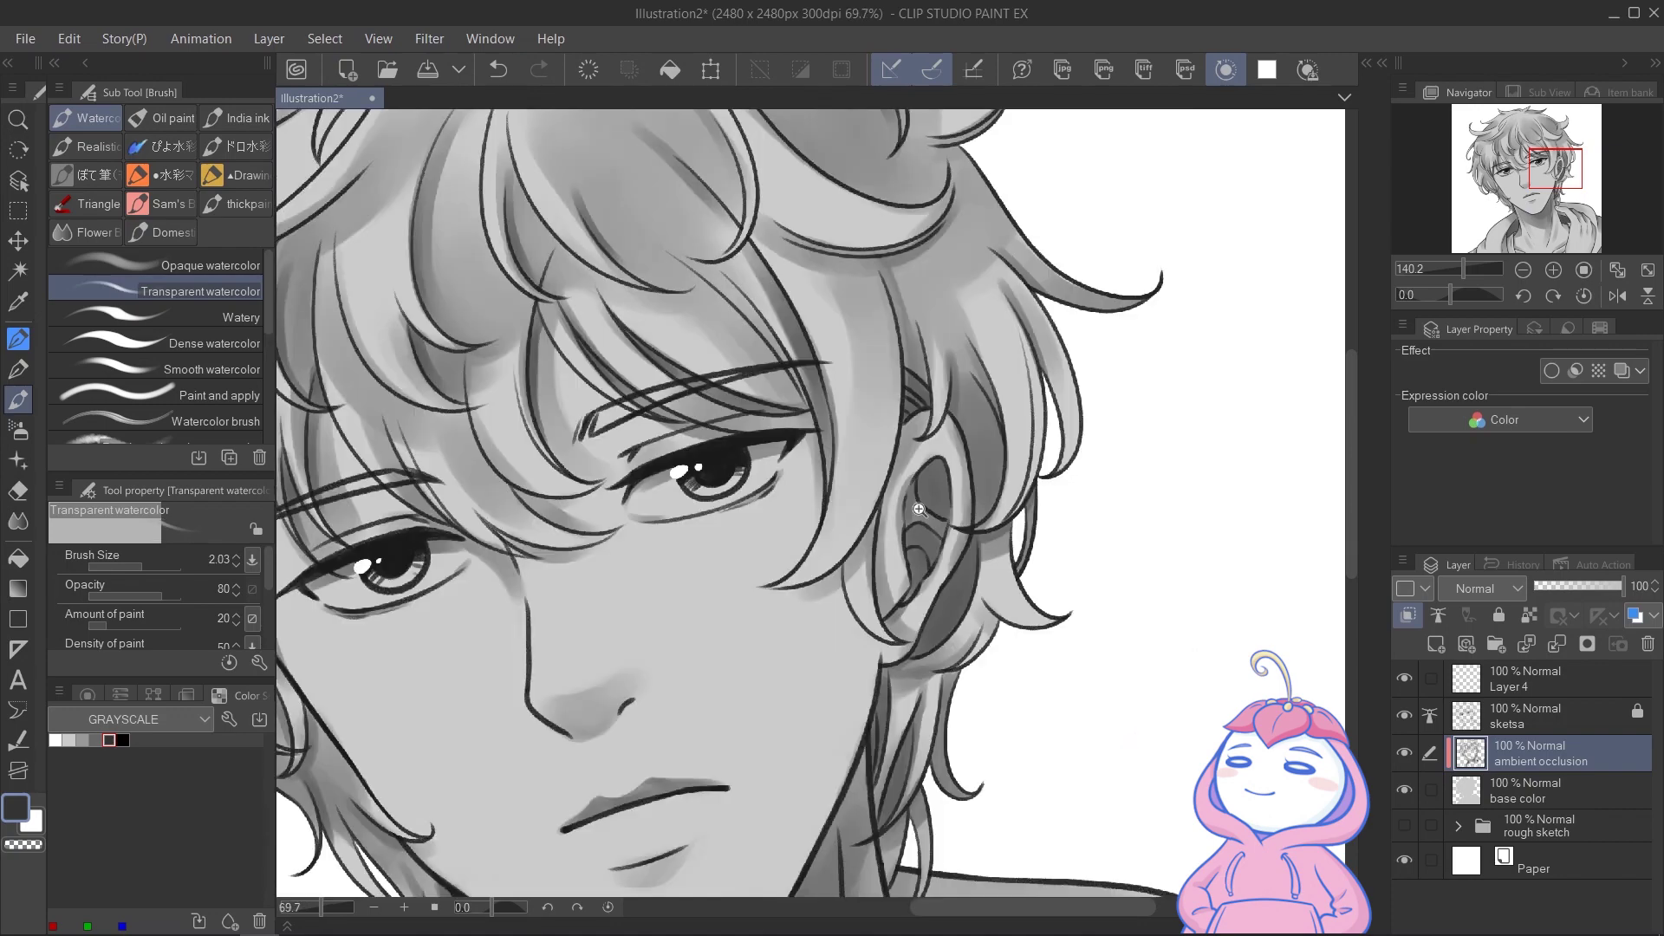
left_click_drag(918, 510, 944, 509)
left_click_drag(607, 347, 910, 564)
left_click_drag(821, 304, 795, 405)
left_click_drag(595, 375, 704, 381)
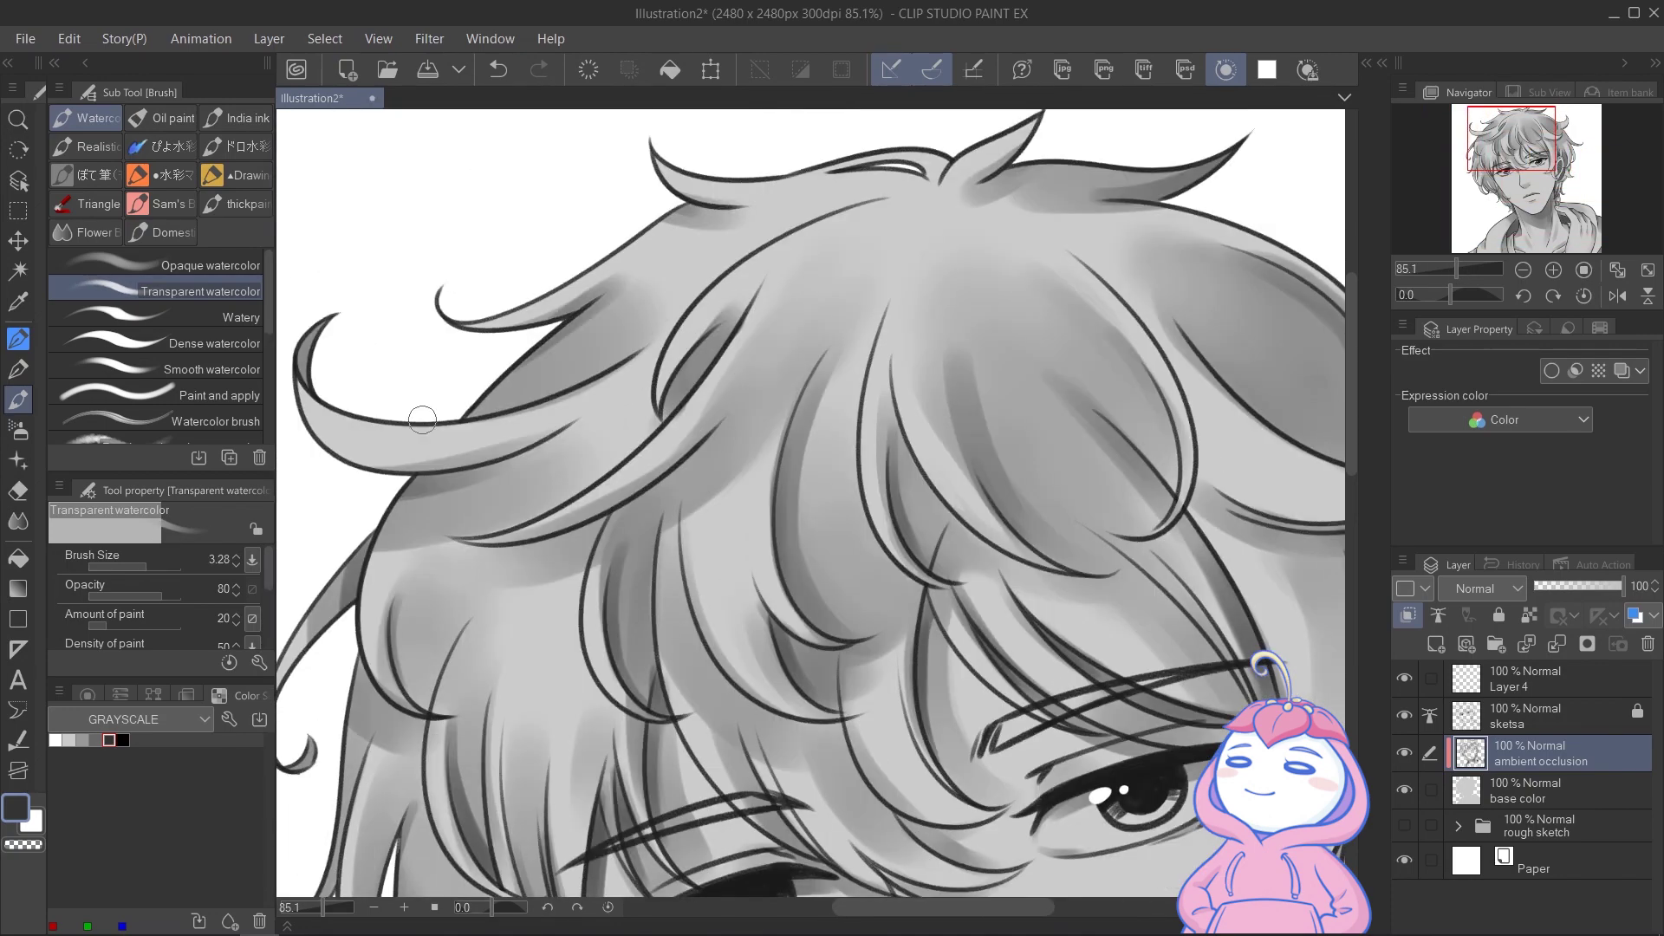
key("ctrl+s")
key("ctrl+0")
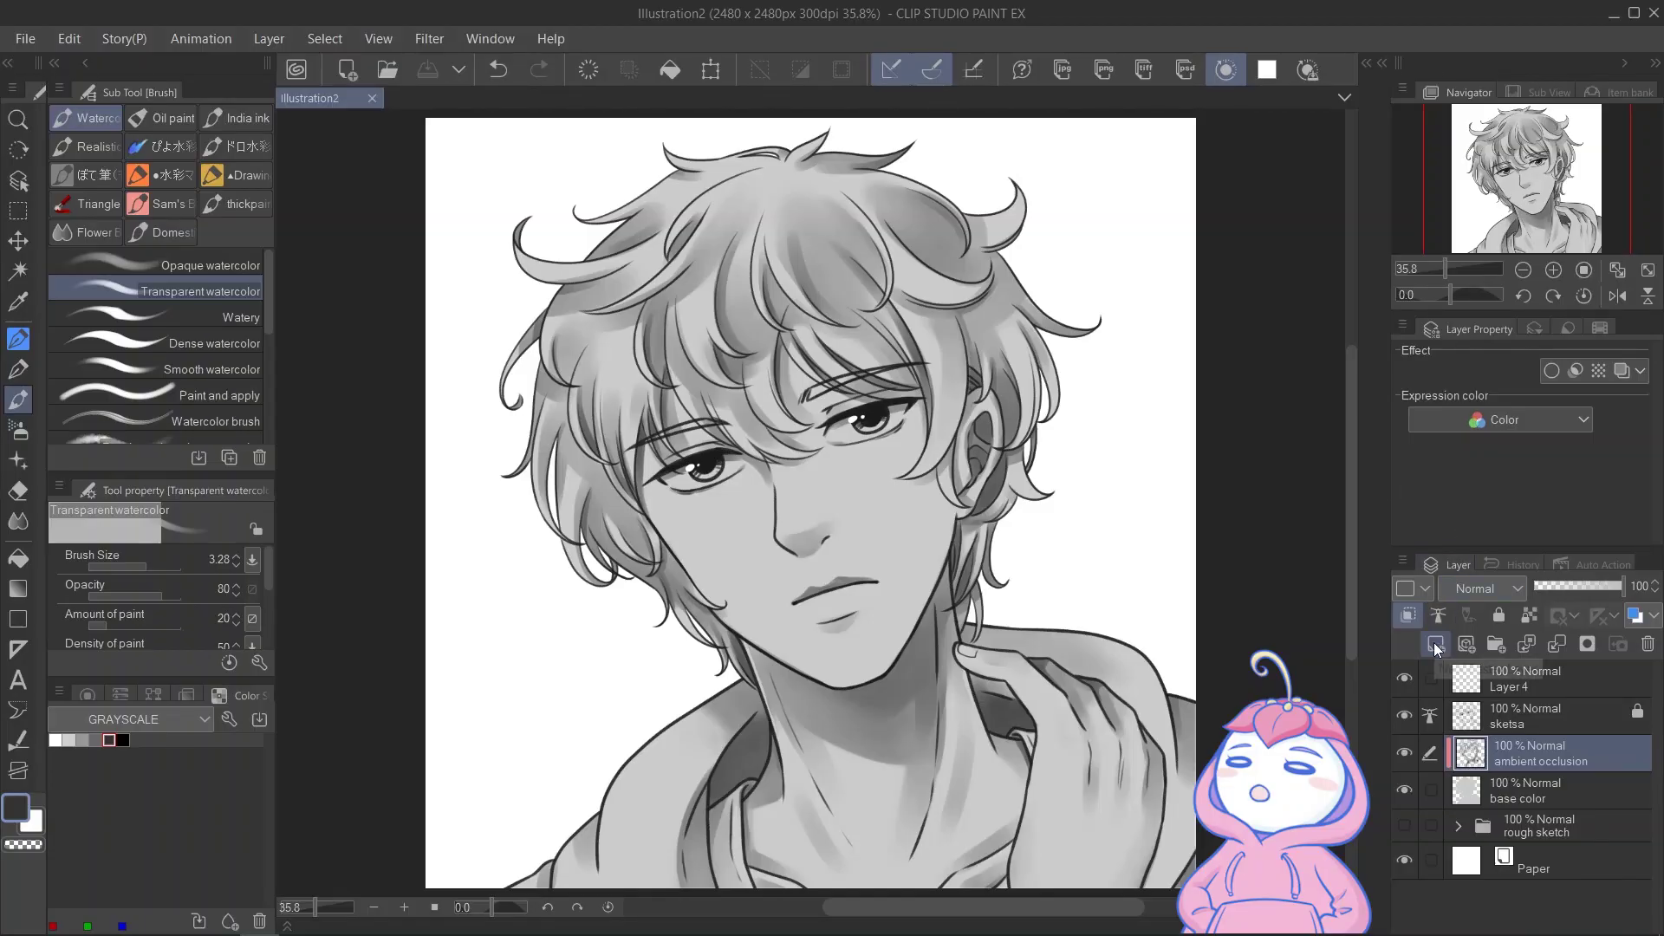
Create a new layer above ambient occlusion, clip it to the layer below, and name it "key shadow"
left_click(1436, 646)
left_click(1409, 616)
double_click(1522, 760)
type("key shadow")
key("Return")
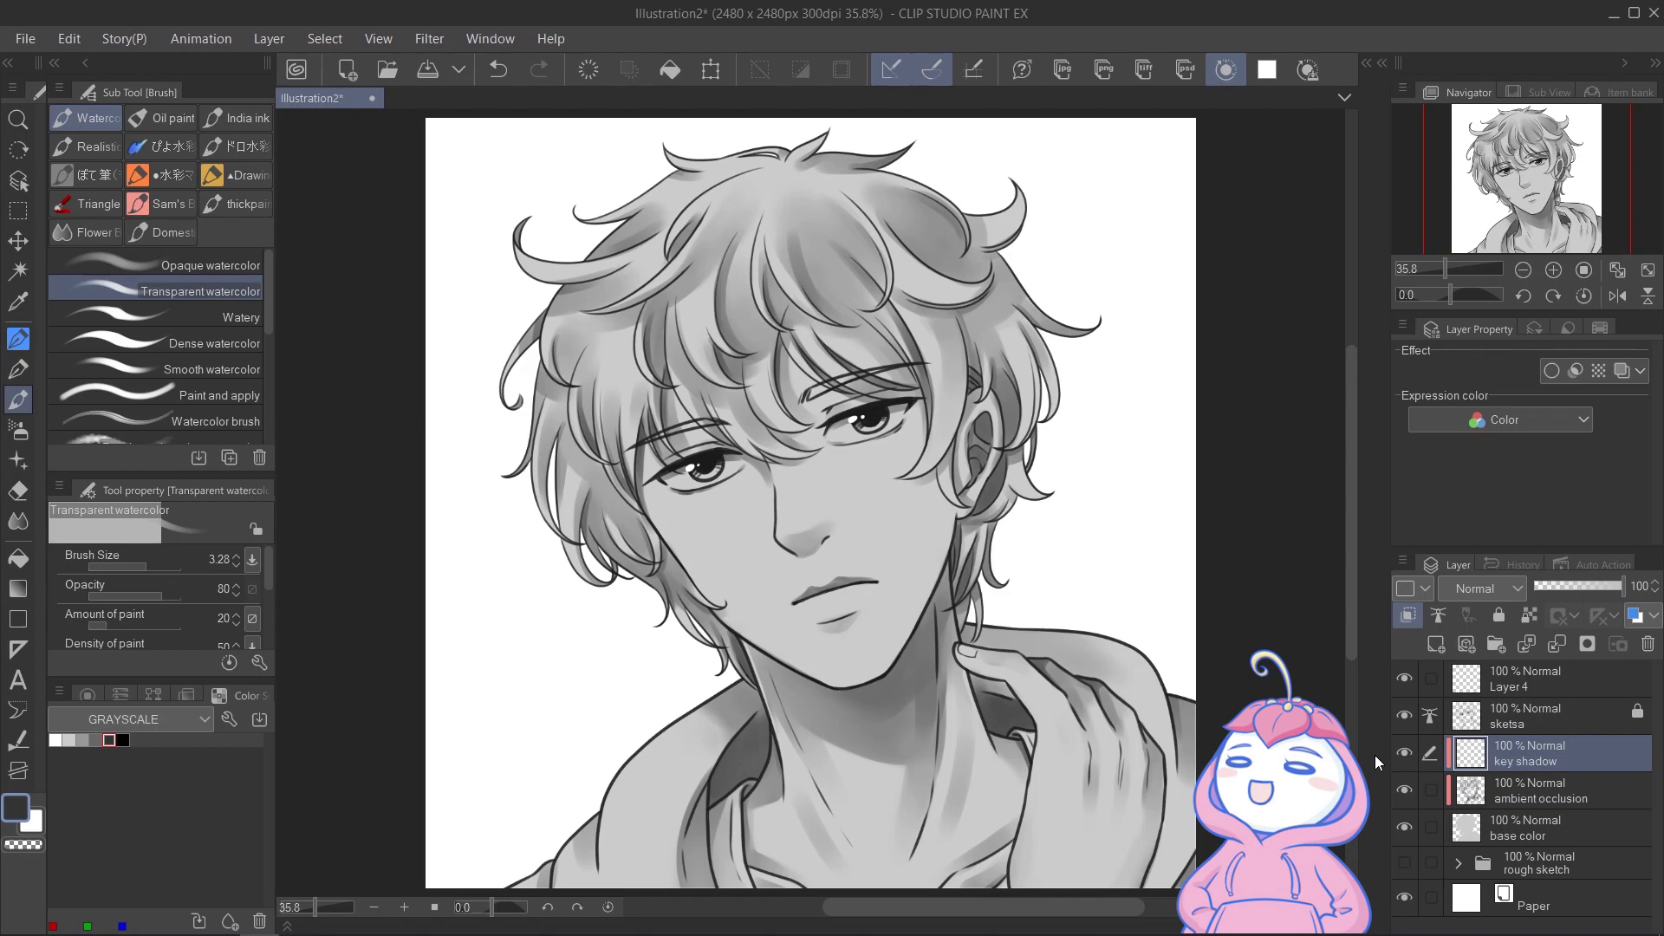
Hide the ambient occlusion layer and fill the key shadow layer with the medium-dark gray
left_click(1403, 791)
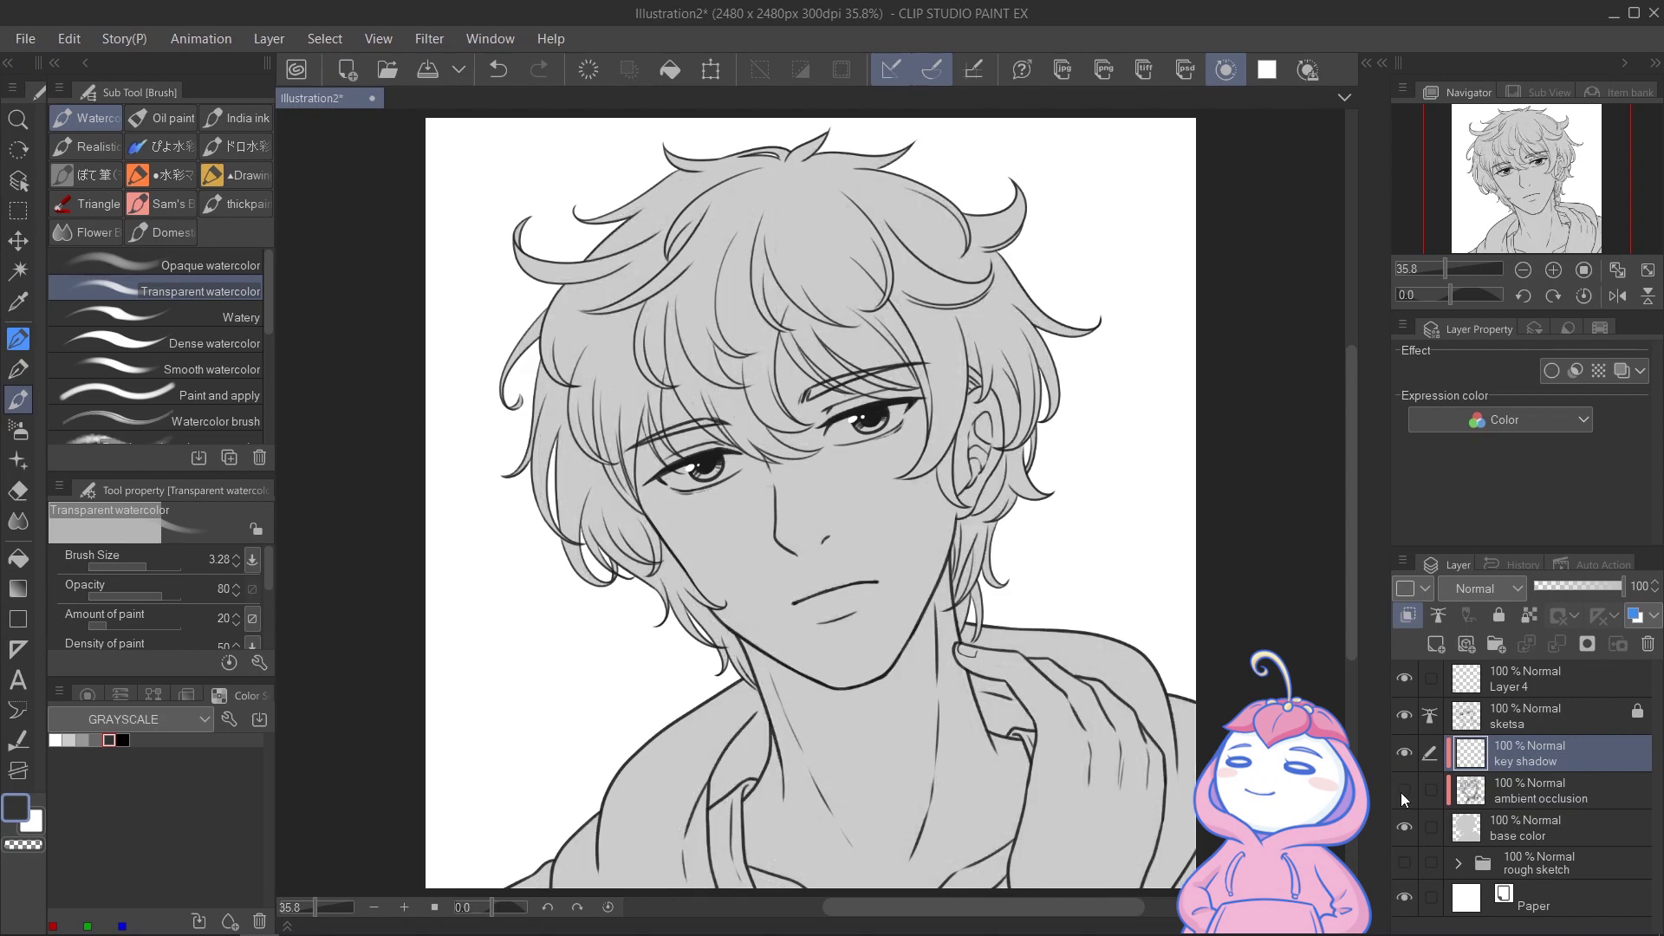
left_click(96, 739)
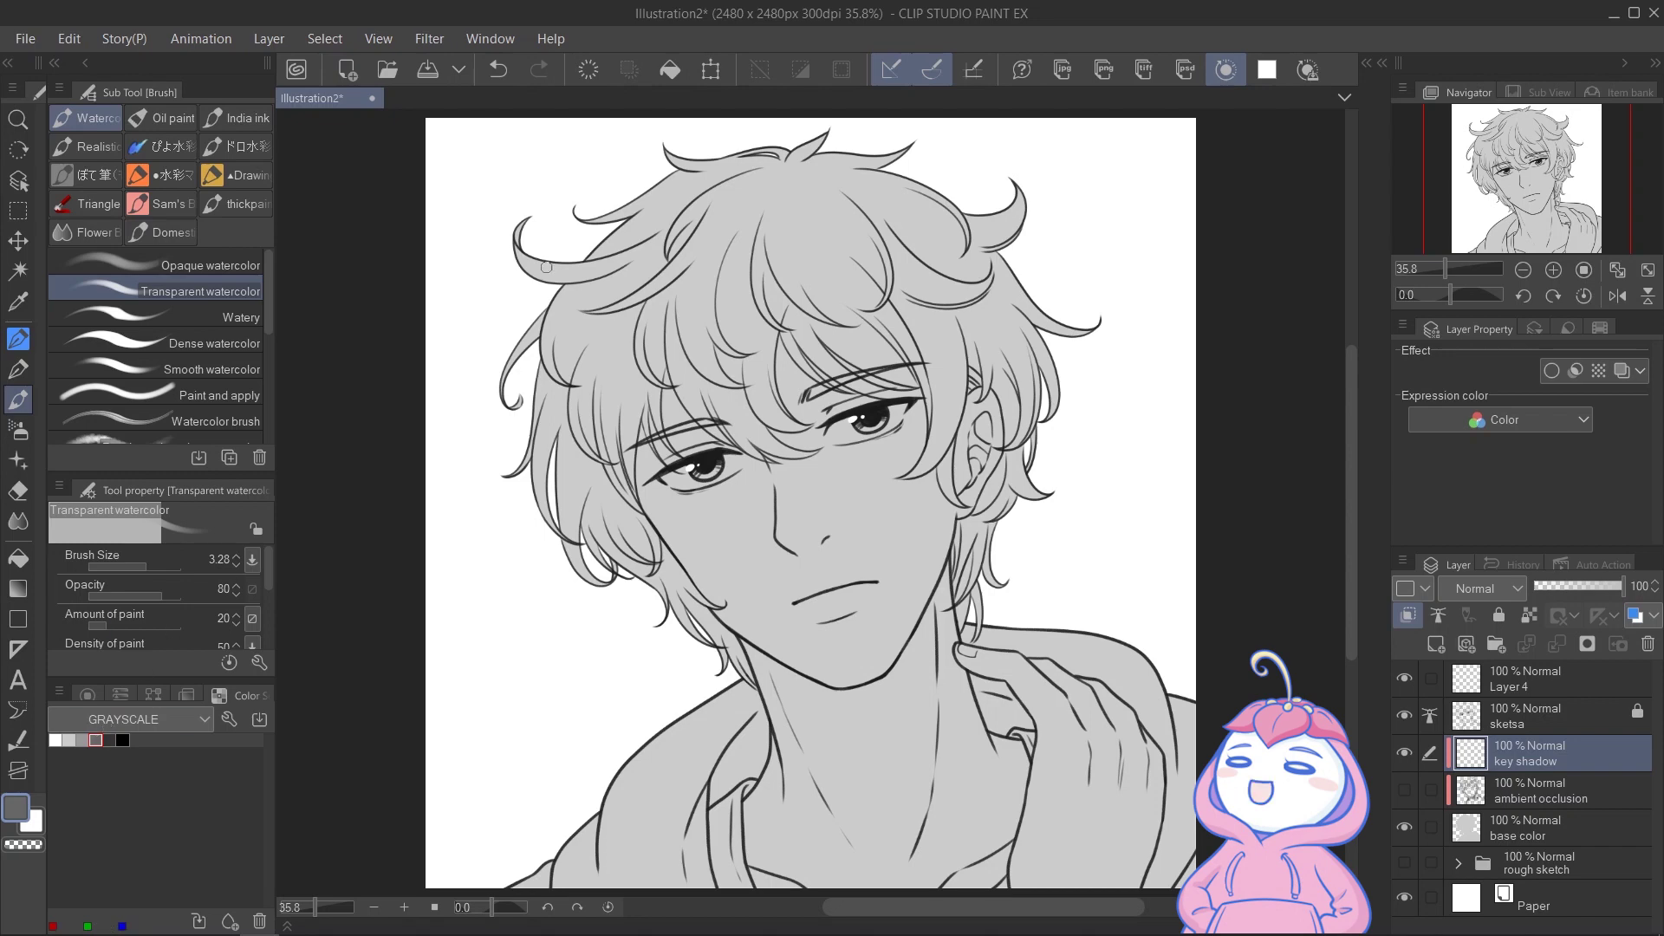
left_click(669, 66)
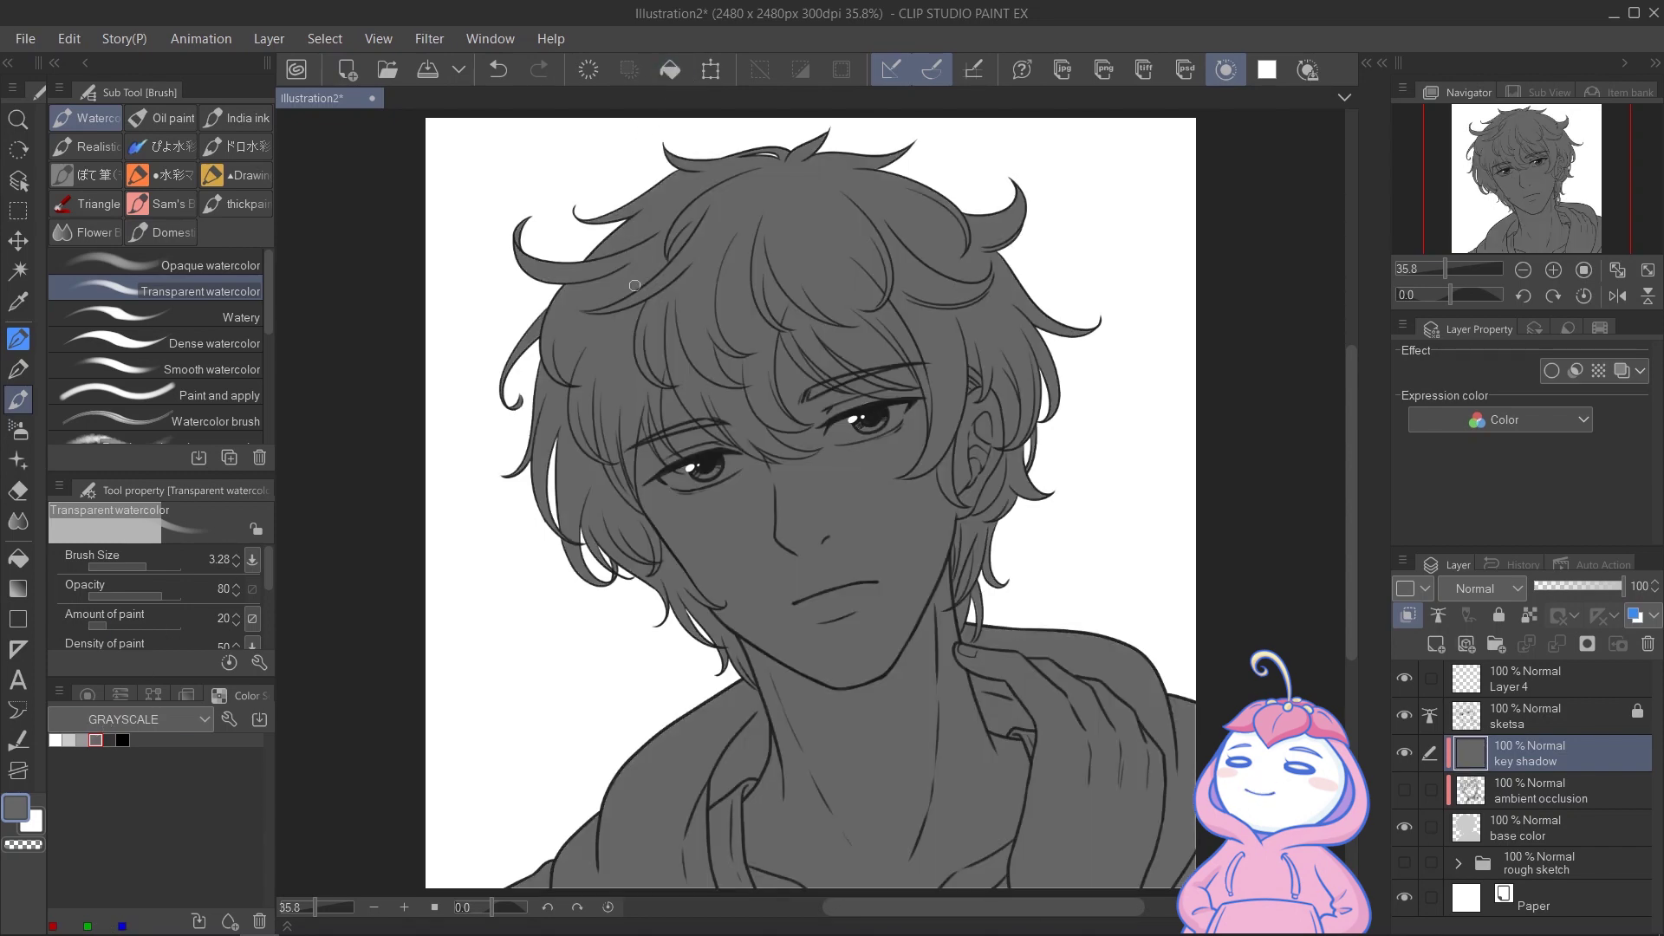
left_click_drag(448, 137, 477, 167)
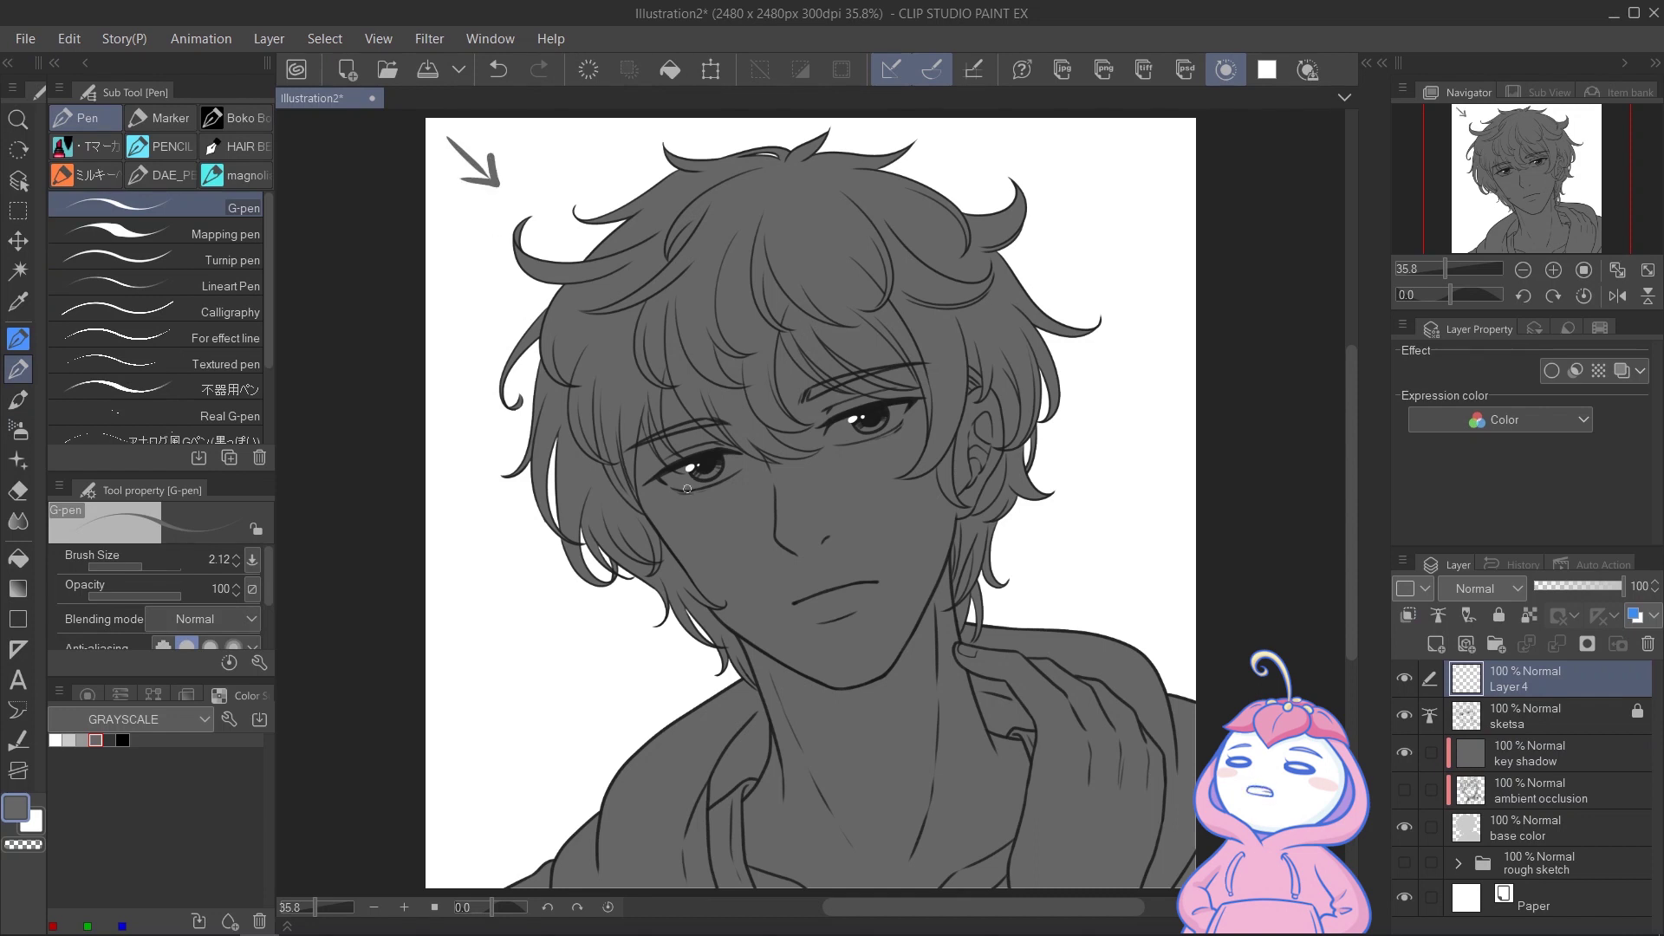
key("ctrl+z")
left_click(1513, 745)
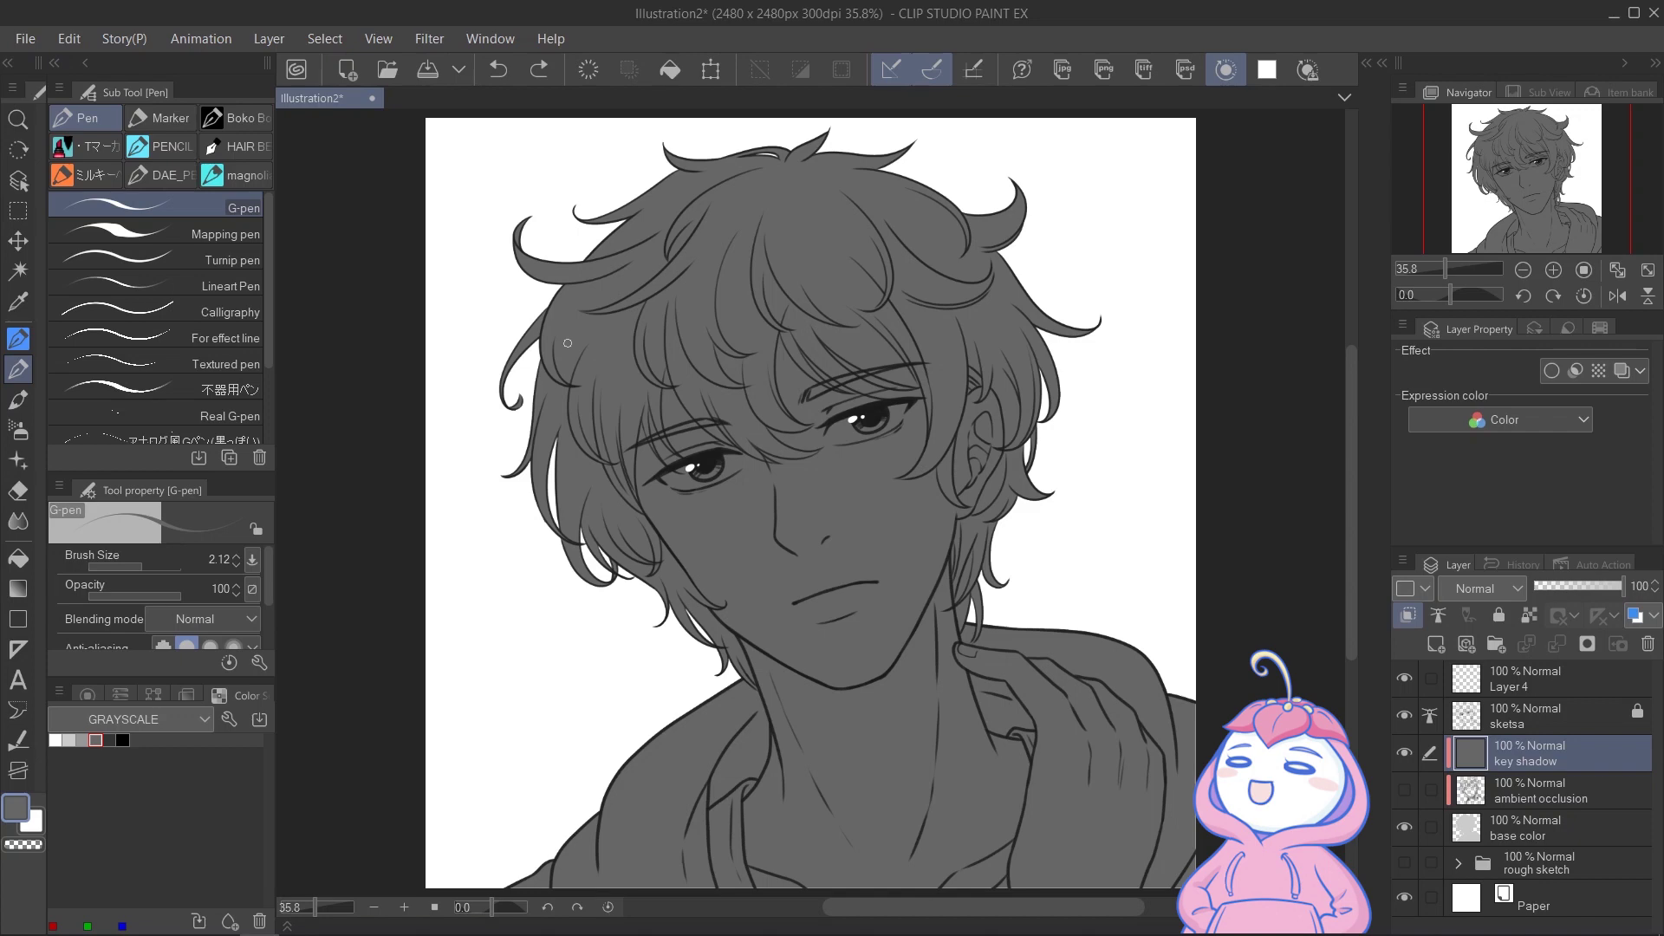
Carve the light out of the key shadow on the hair's left side and outer locks with the pencil brush in transparent color
left_click(17, 340)
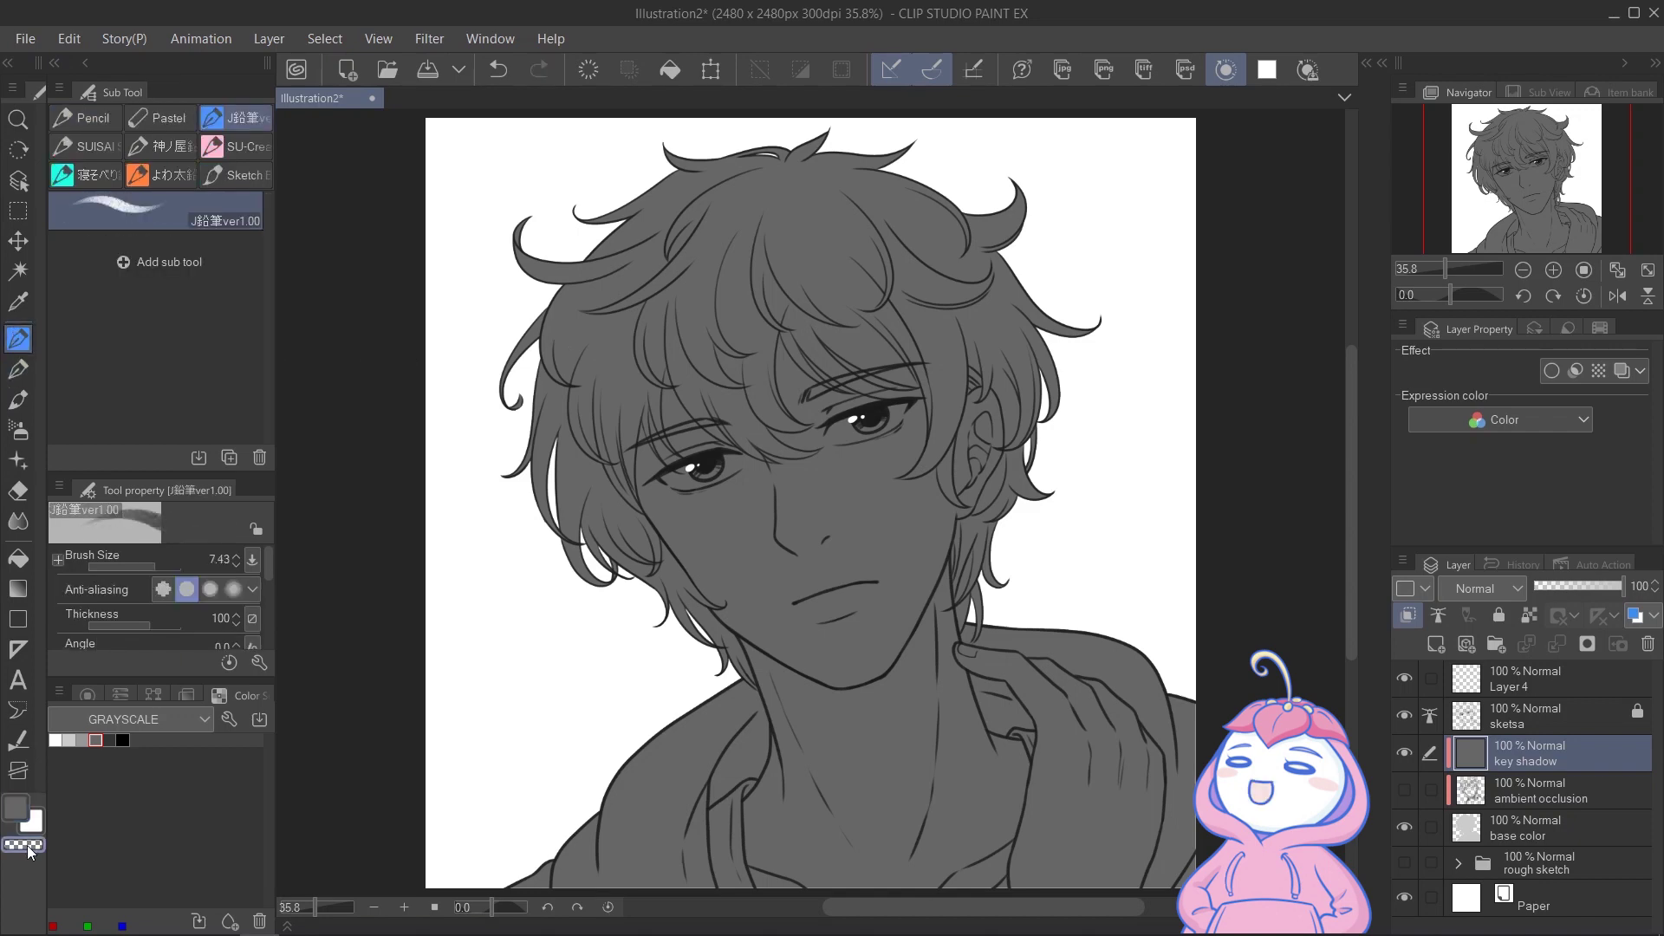
left_click_drag(769, 157, 658, 271)
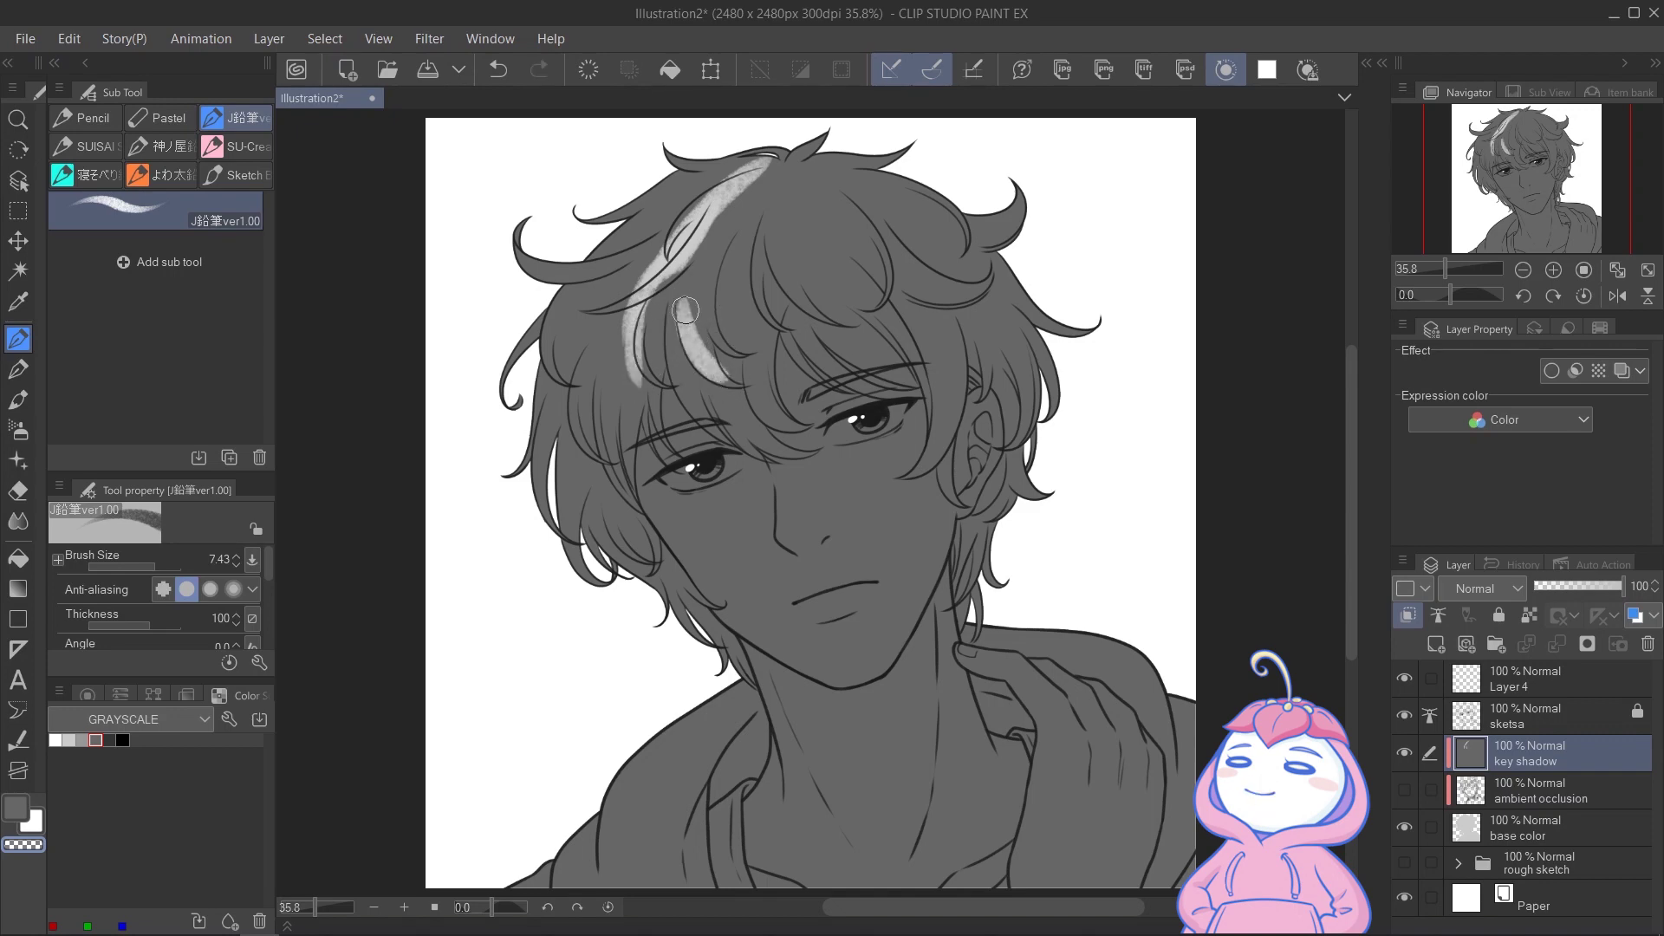
left_click_drag(626, 370, 661, 591)
left_click_drag(598, 382, 541, 520)
left_click_drag(746, 169, 564, 286)
left_click_drag(641, 234, 581, 459)
left_click_drag(669, 590, 714, 646)
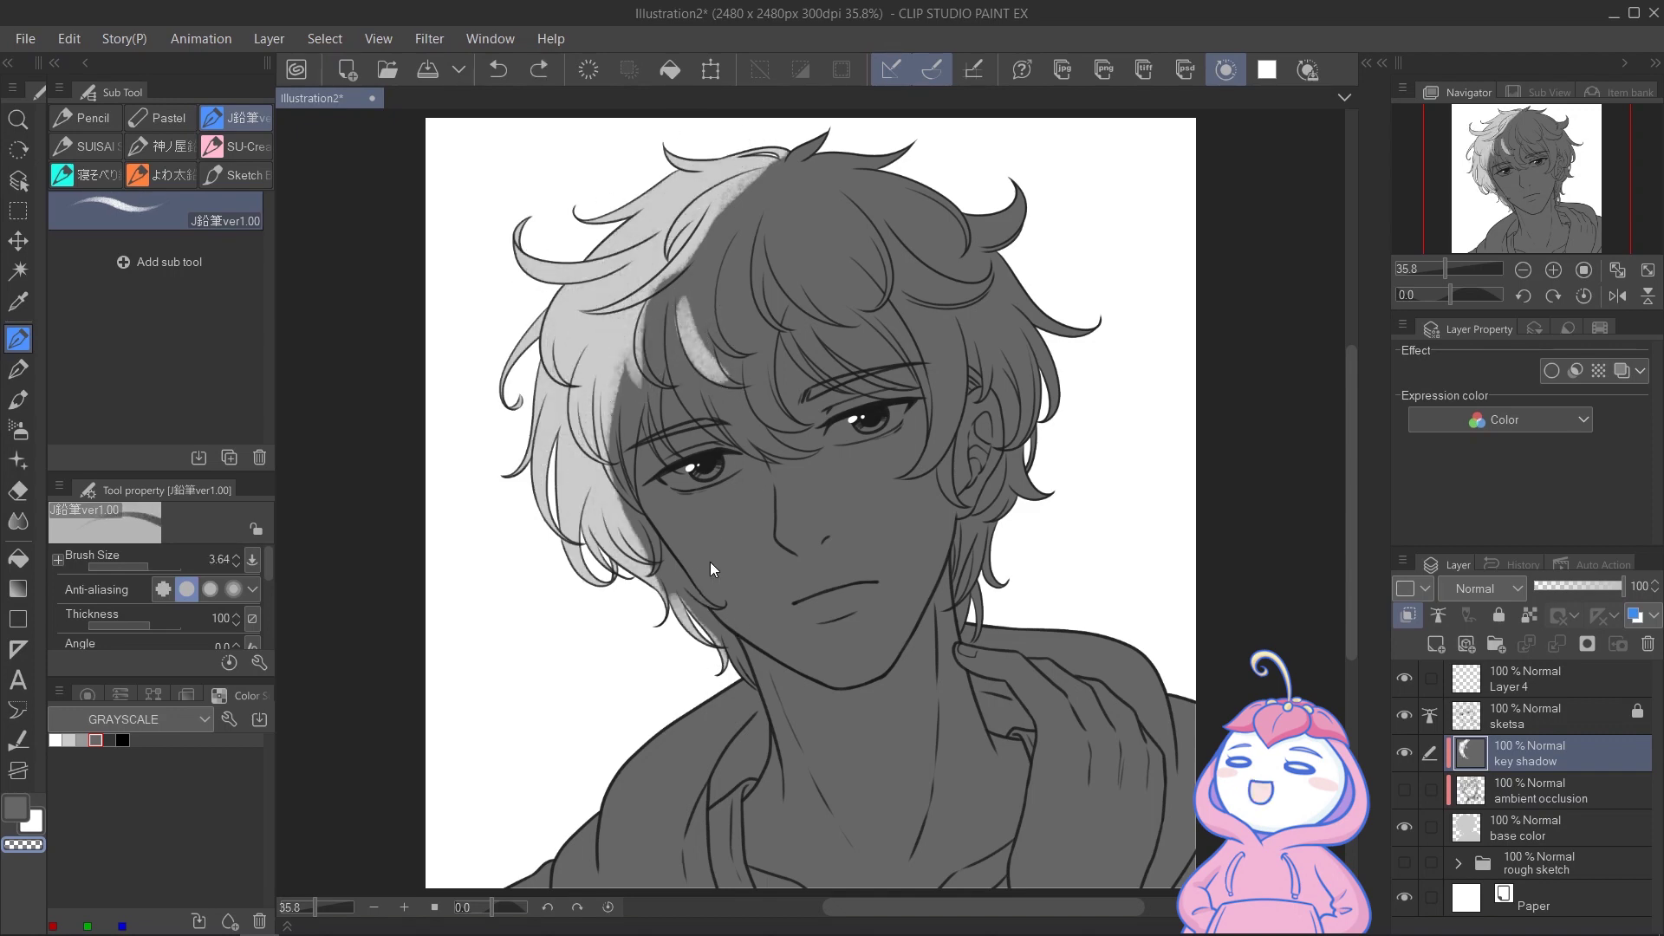
Clear the key shadow along the cheek and jaw, the side of the nose, and the lower lip with transparent color
left_click_drag(683, 542, 848, 685)
scroll(783, 507, "up", 5)
left_click_drag(715, 321, 751, 520)
left_click_drag(788, 684, 867, 680)
left_click_drag(814, 555, 864, 703)
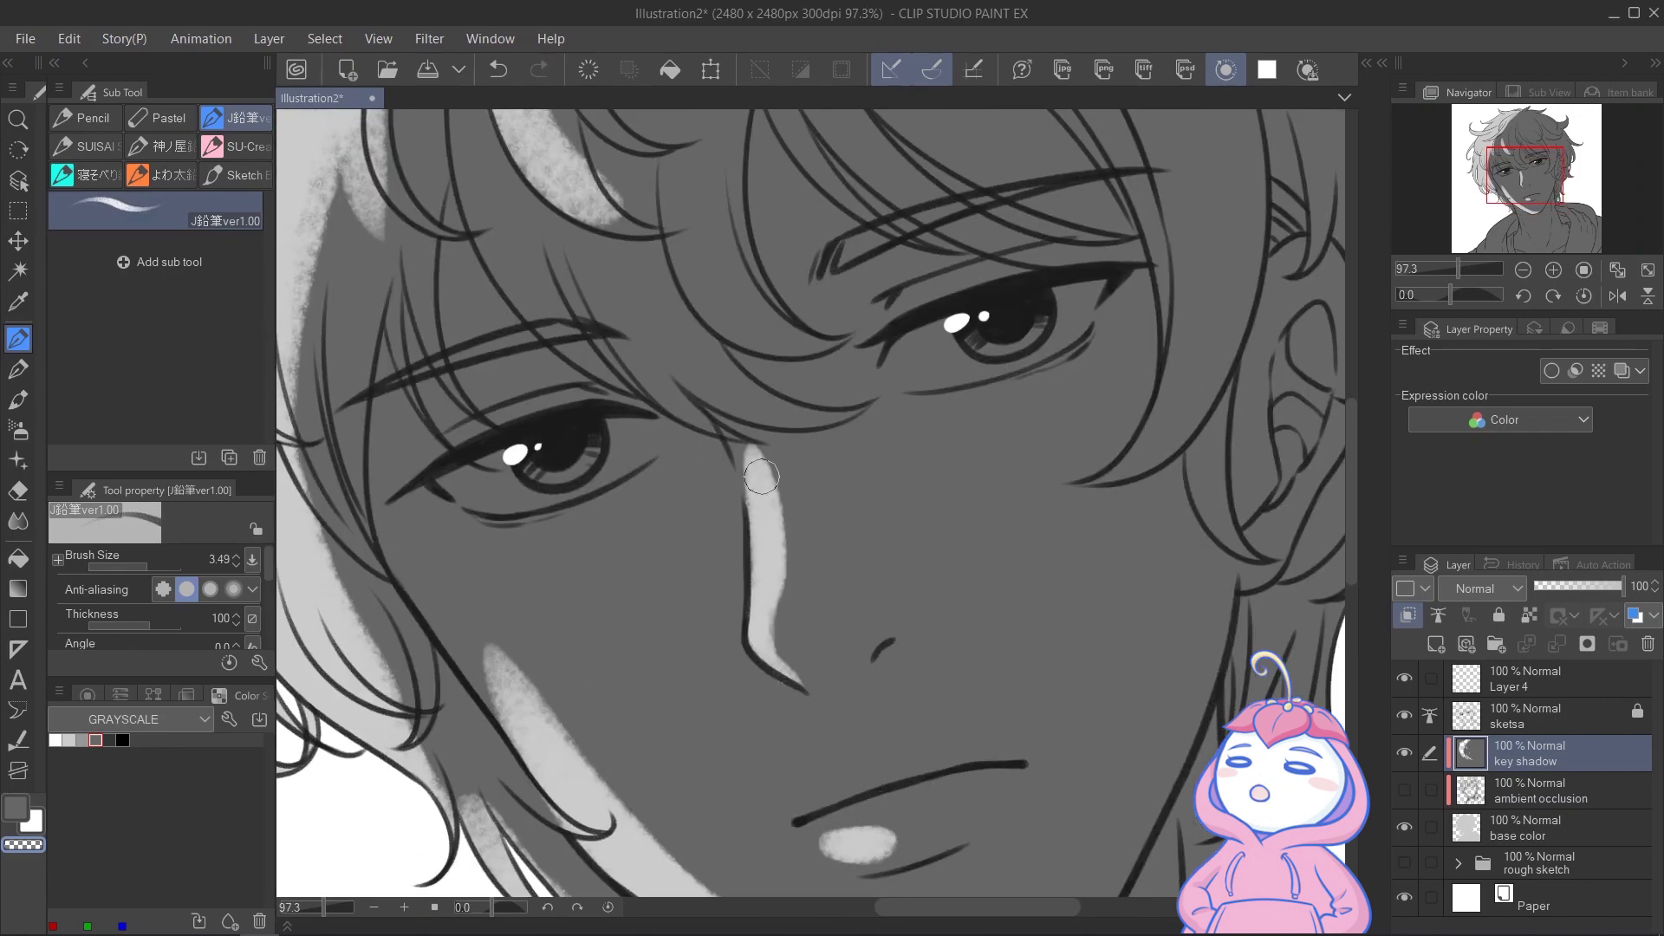
left_click_drag(754, 464, 780, 620)
Carve lit strands into the bangs and front hair locks with short transparent strokes
scroll(832, 520, "down", 5)
scroll(780, 503, "up", 3)
left_click_drag(729, 433, 728, 459)
left_click_drag(631, 408, 693, 507)
left_click_drag(672, 332, 720, 404)
left_click_drag(689, 467, 804, 534)
left_click_drag(724, 425, 801, 498)
left_click_drag(970, 444, 928, 560)
left_click_drag(755, 486, 795, 470)
key("ctrl+z")
left_click_drag(611, 475, 596, 588)
Clear the key shadow from the lit areas of the neck, chest and hoodie shoulder, leaving a cast shadow under the chin
scroll(815, 503, "down", 2)
left_click_drag(793, 359, 827, 399)
left_click_drag(820, 426, 917, 490)
left_click_drag(832, 676, 763, 494)
left_click_drag(699, 559, 828, 728)
left_click_drag(881, 631, 850, 780)
mouse_move(694, 693)
left_mouse_down()
mouse_move(825, 769)
mouse_move(871, 650)
left_mouse_up()
left_click_drag(715, 581, 824, 698)
left_click_drag(879, 568, 832, 710)
mouse_move(698, 563)
left_mouse_down()
mouse_move(717, 732)
mouse_move(782, 731)
left_mouse_up()
left_click_drag(710, 602, 607, 772)
left_click_drag(572, 717, 568, 775)
scroll(617, 624, "up", 2)
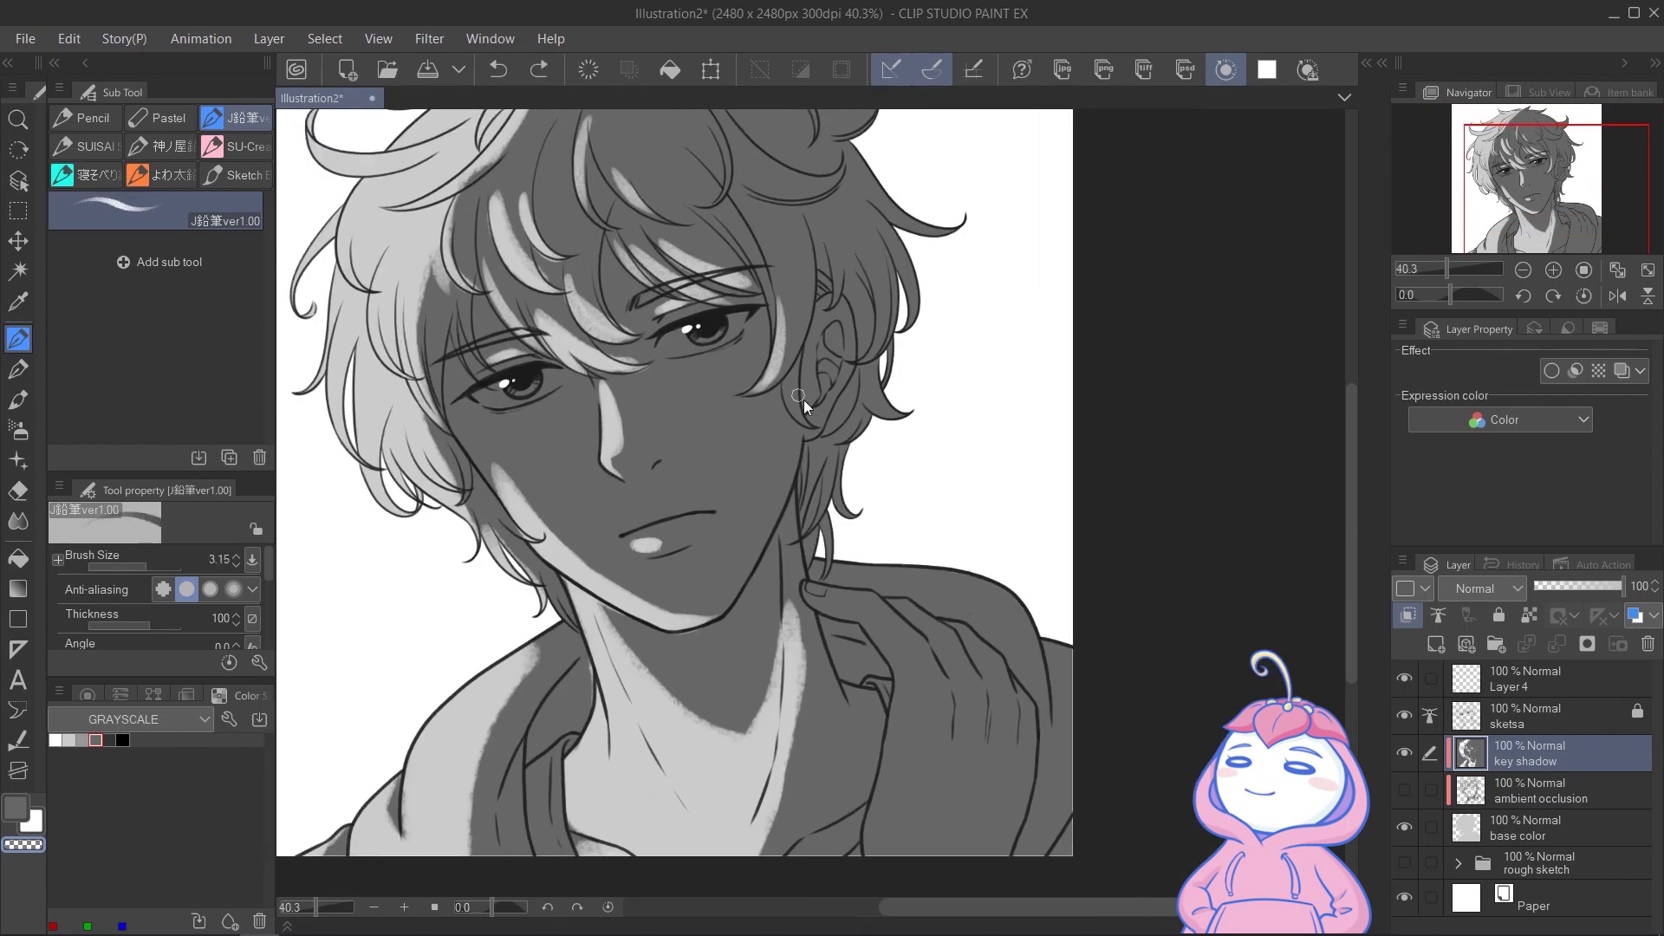
Reduce the brush size and carve the light along the thumb and lit edge of the raised hand
key("bracketleft")
mouse_move(763, 503)
left_mouse_down()
mouse_move(836, 806)
mouse_move(812, 679)
left_mouse_up()
key("bracketleft")
key("bracketleft")
key("bracketleft")
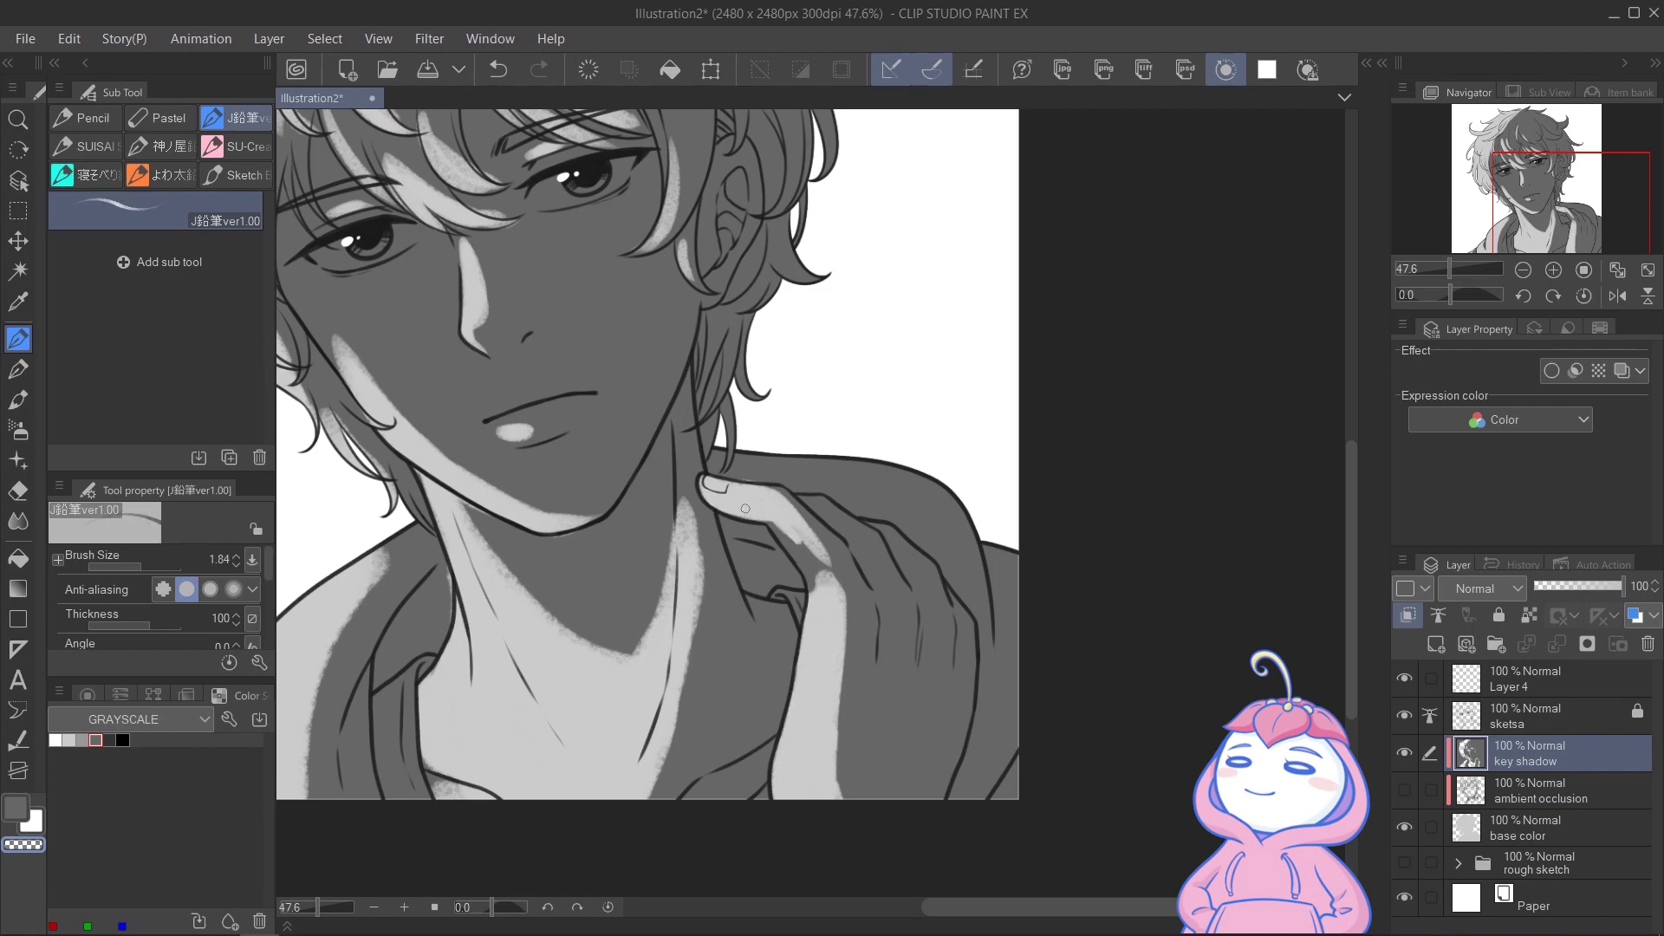
left_click_drag(850, 586, 1131, 702)
Repaint gray key shadow to clean up the edges of the lit areas around the hand and neck
key("c")
left_click_drag(780, 313, 823, 386)
scroll(807, 329, "up", 3)
left_click_drag(963, 355, 953, 355, "ctrl+alt")
left_click_drag(804, 362, 906, 431)
mouse_move(985, 271)
left_mouse_down()
mouse_move(972, 343)
mouse_move(1135, 401)
left_mouse_up()
left_click_drag(867, 286, 966, 471)
left_click_drag(910, 219, 982, 193)
Paint gray shadow back under the side hair locks and along the edges of the face
left_click_drag(694, 538, 663, 486)
left_click_drag(693, 555, 697, 510)
left_click_drag(672, 444, 614, 596)
mouse_move(698, 748)
left_mouse_down()
mouse_move(711, 586)
mouse_move(645, 391)
left_mouse_up()
left_click_drag(707, 650, 803, 763)
left_click_drag(945, 538, 818, 597)
Refine the shadow edges around the hand and hoodie with gray, adjusting the brush size
scroll(929, 528, "down", 2)
mouse_move(1095, 461)
left_mouse_down()
mouse_move(1034, 430)
mouse_move(991, 162)
left_mouse_up()
key("ctrl+z")
left_click_drag(1057, 486, 1094, 451)
left_click_drag(1062, 434, 1075, 433, "ctrl+alt")
left_click_drag(1076, 437, 1010, 838)
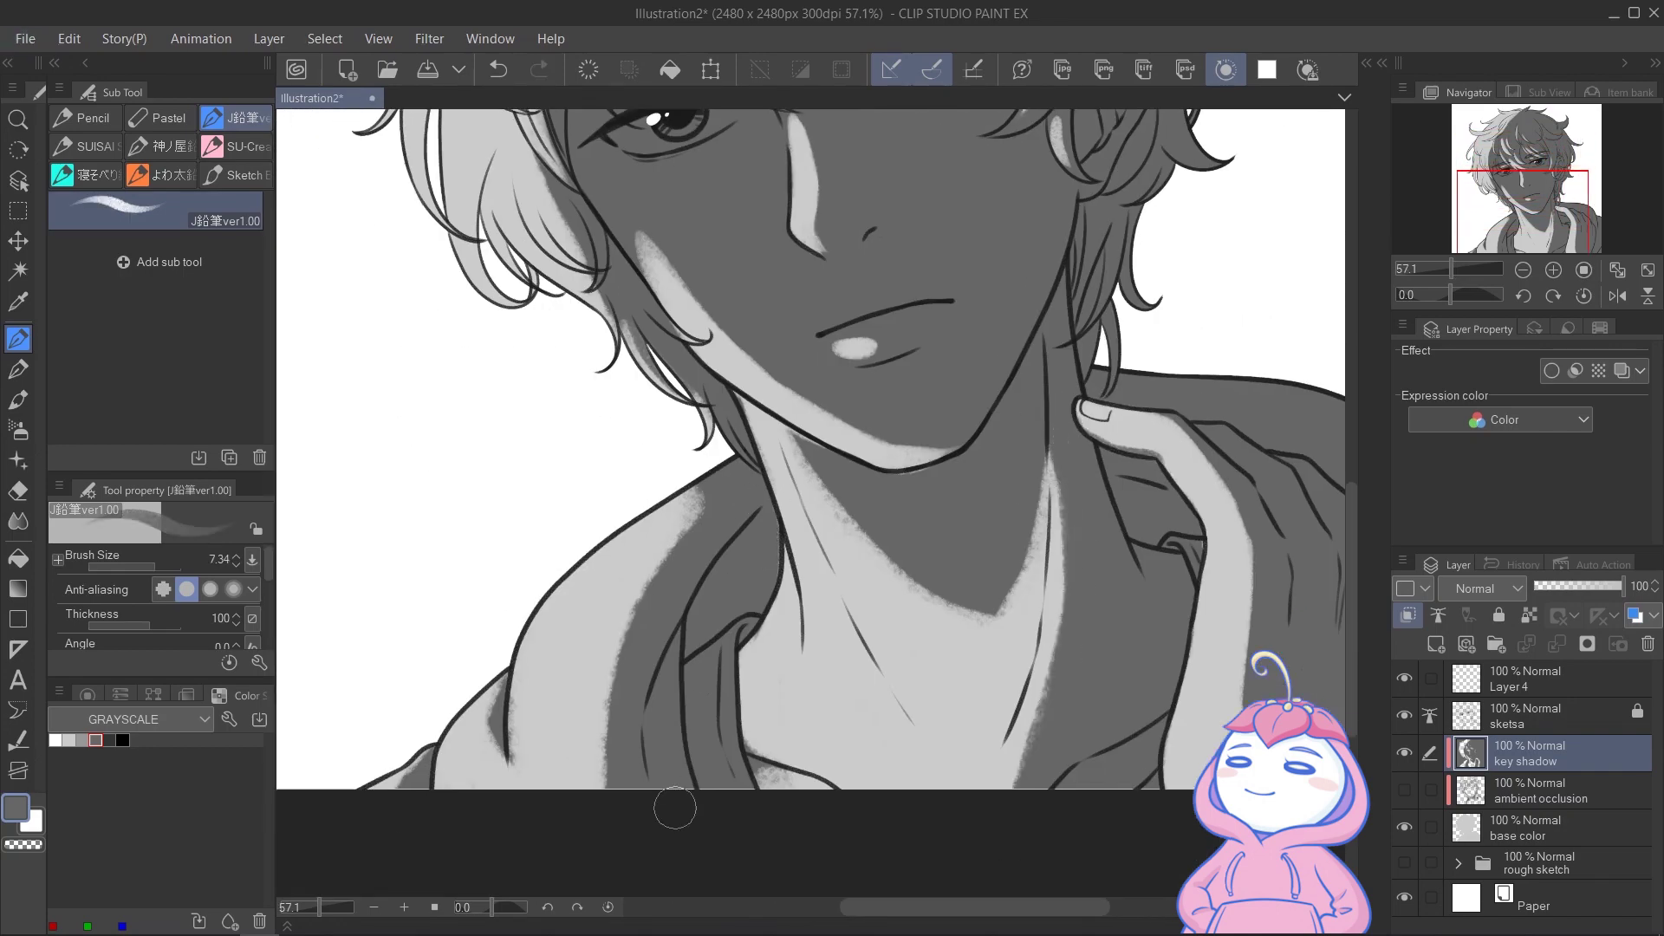
Clear small areas of key shadow along the neck, hoodie edge and crown tuft with transparent color
left_click_drag(985, 448, 982, 474)
left_click_drag(983, 474, 969, 474, "ctrl+alt")
left_click_drag(764, 434, 775, 433, "ctrl+alt")
key("c")
left_click_drag(1042, 488, 984, 636)
left_click_drag(945, 554, 984, 605)
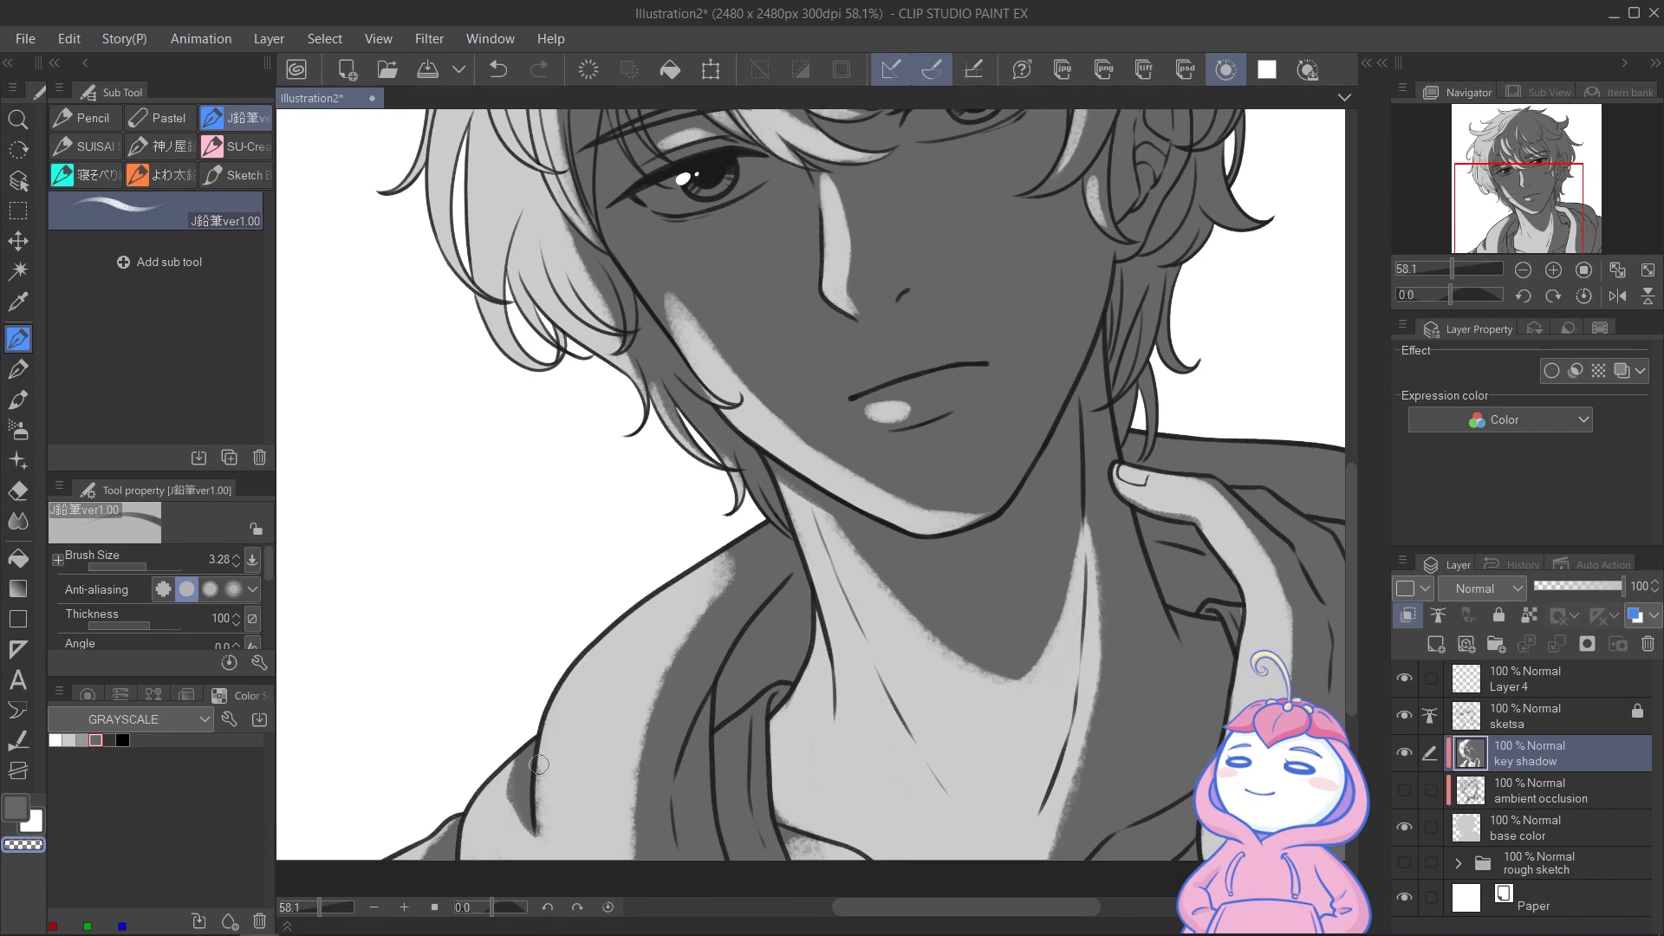
scroll(867, 694, "down", 3)
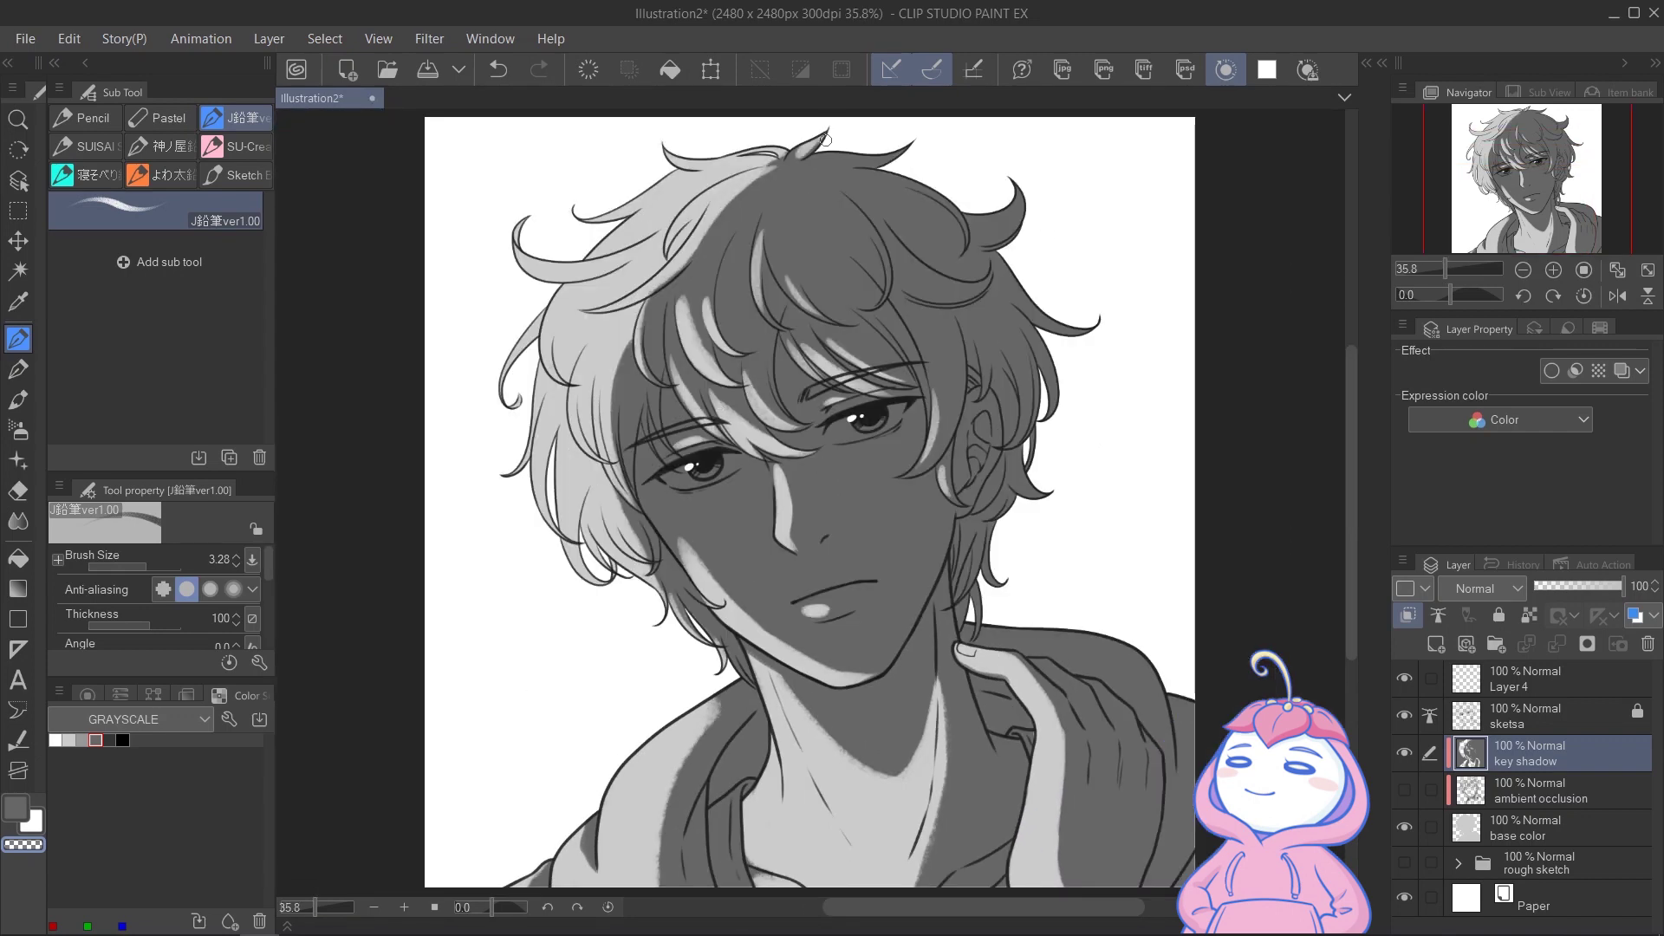
Refine the key shadow on the hoodie collar, sleeve and forearm, alternating gray and transparent color
scroll(648, 781, "up", 2)
key("bracketright")
scroll(649, 781, "up", 1)
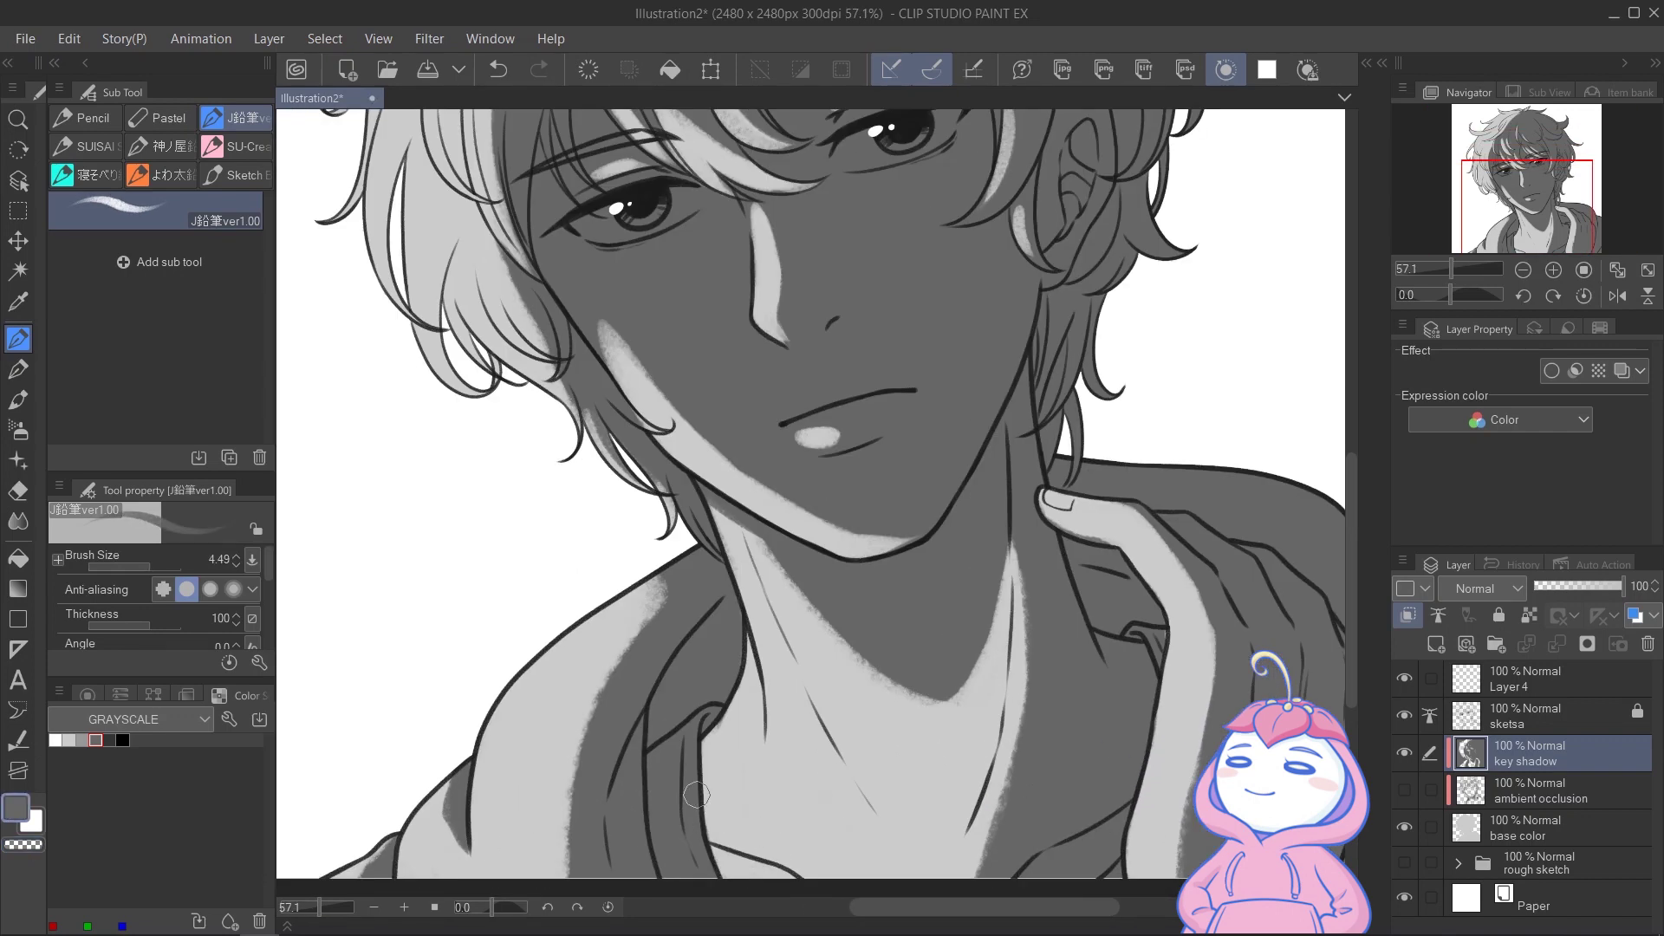
left_click_drag(713, 726, 726, 870)
scroll(997, 737, "down", 3)
left_click_drag(1004, 730, 985, 831)
key("c")
left_click_drag(1016, 828, 1033, 820)
scroll(780, 832, "down", 1)
left_click_drag(787, 813, 782, 869)
Paint a small gray shadow inside the curved hair lock near the crown
left_click_drag(768, 311, 739, 305)
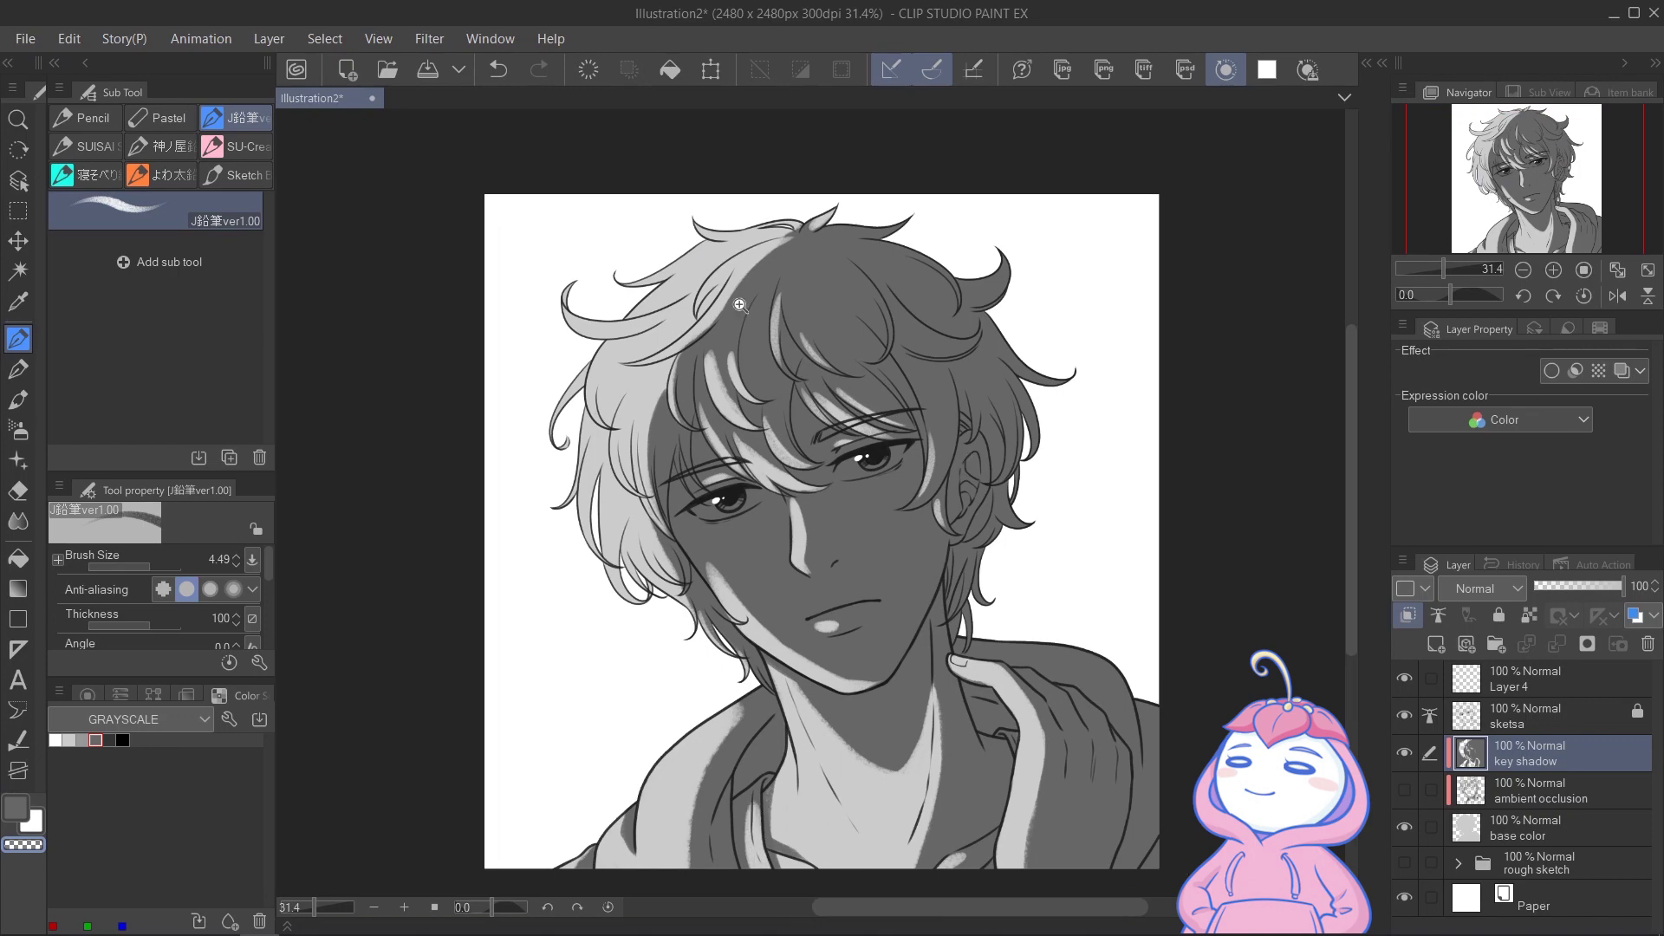
scroll(739, 305, "up", 4)
key("c")
left_click_drag(582, 484, 700, 317)
scroll(847, 304, "down", 4)
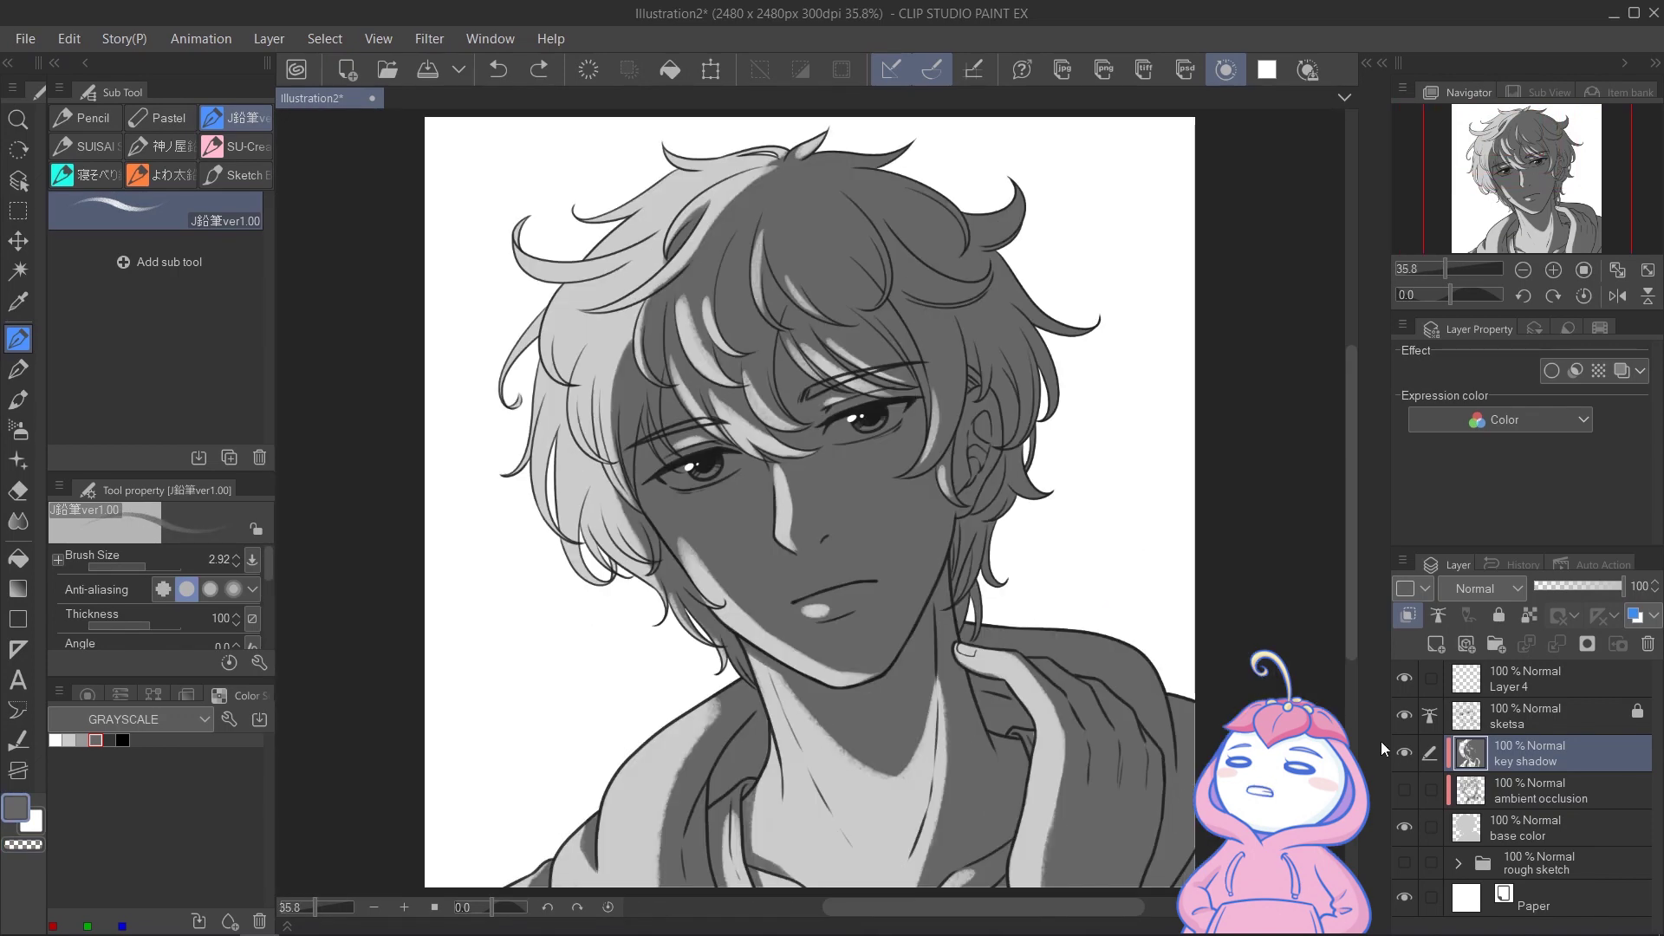
Hide the key shadow layer, show the ambient occlusion layer, and set its blending mode to Multiply
left_click(1409, 753)
left_click(1408, 789)
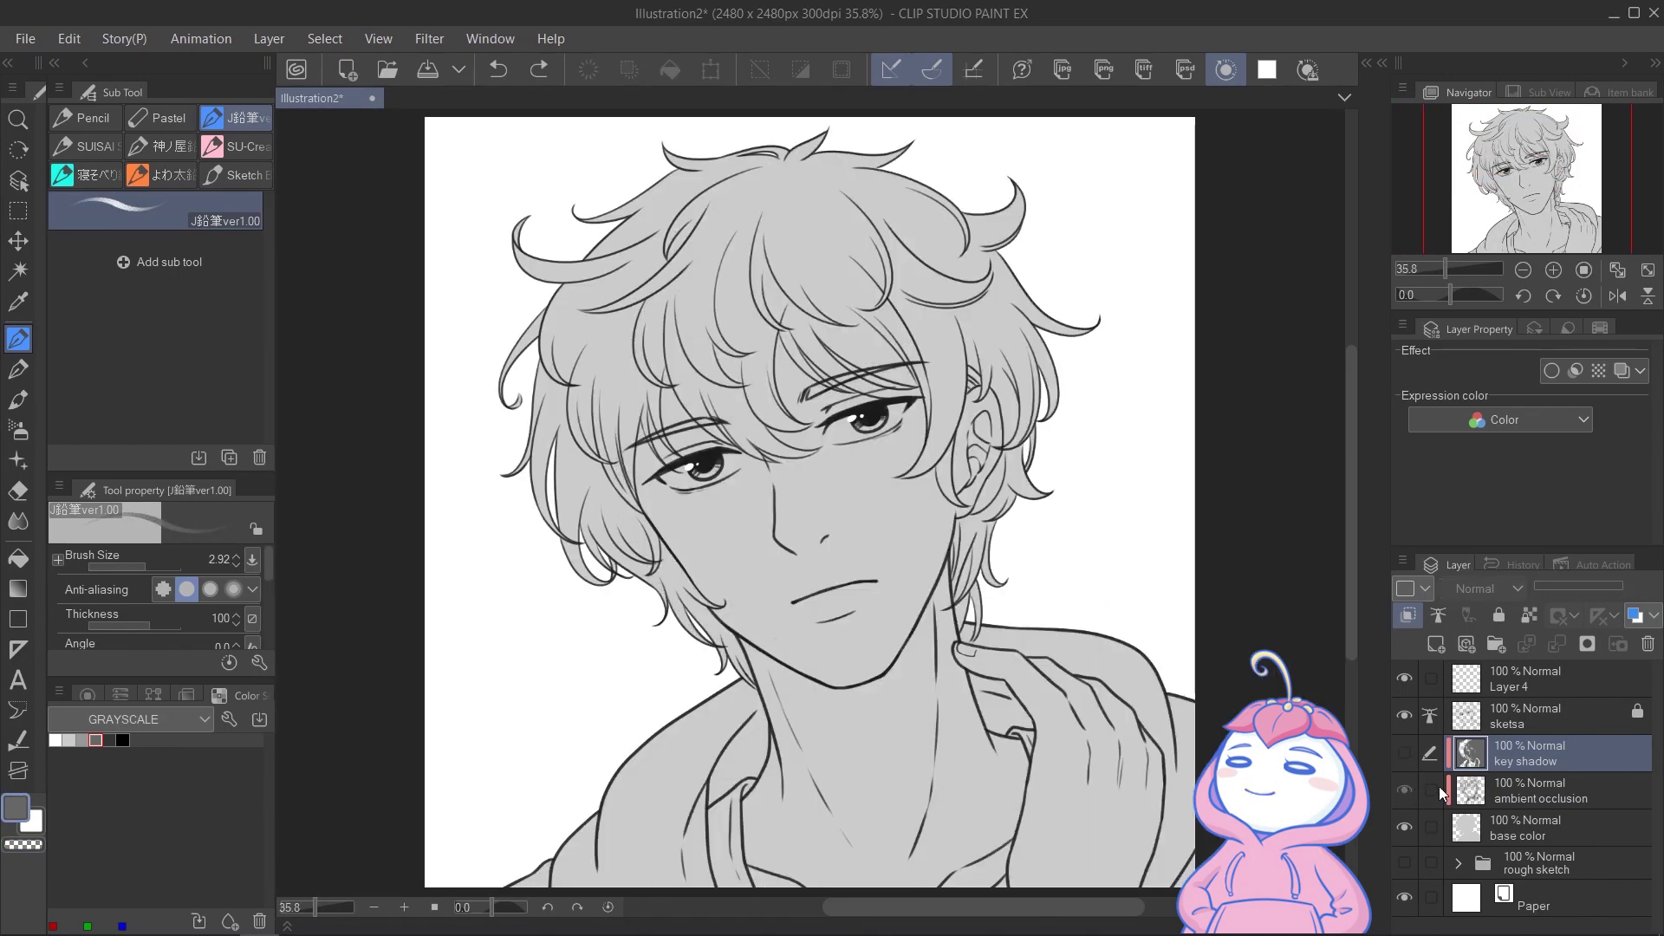
left_click(1520, 793)
left_click(1476, 588)
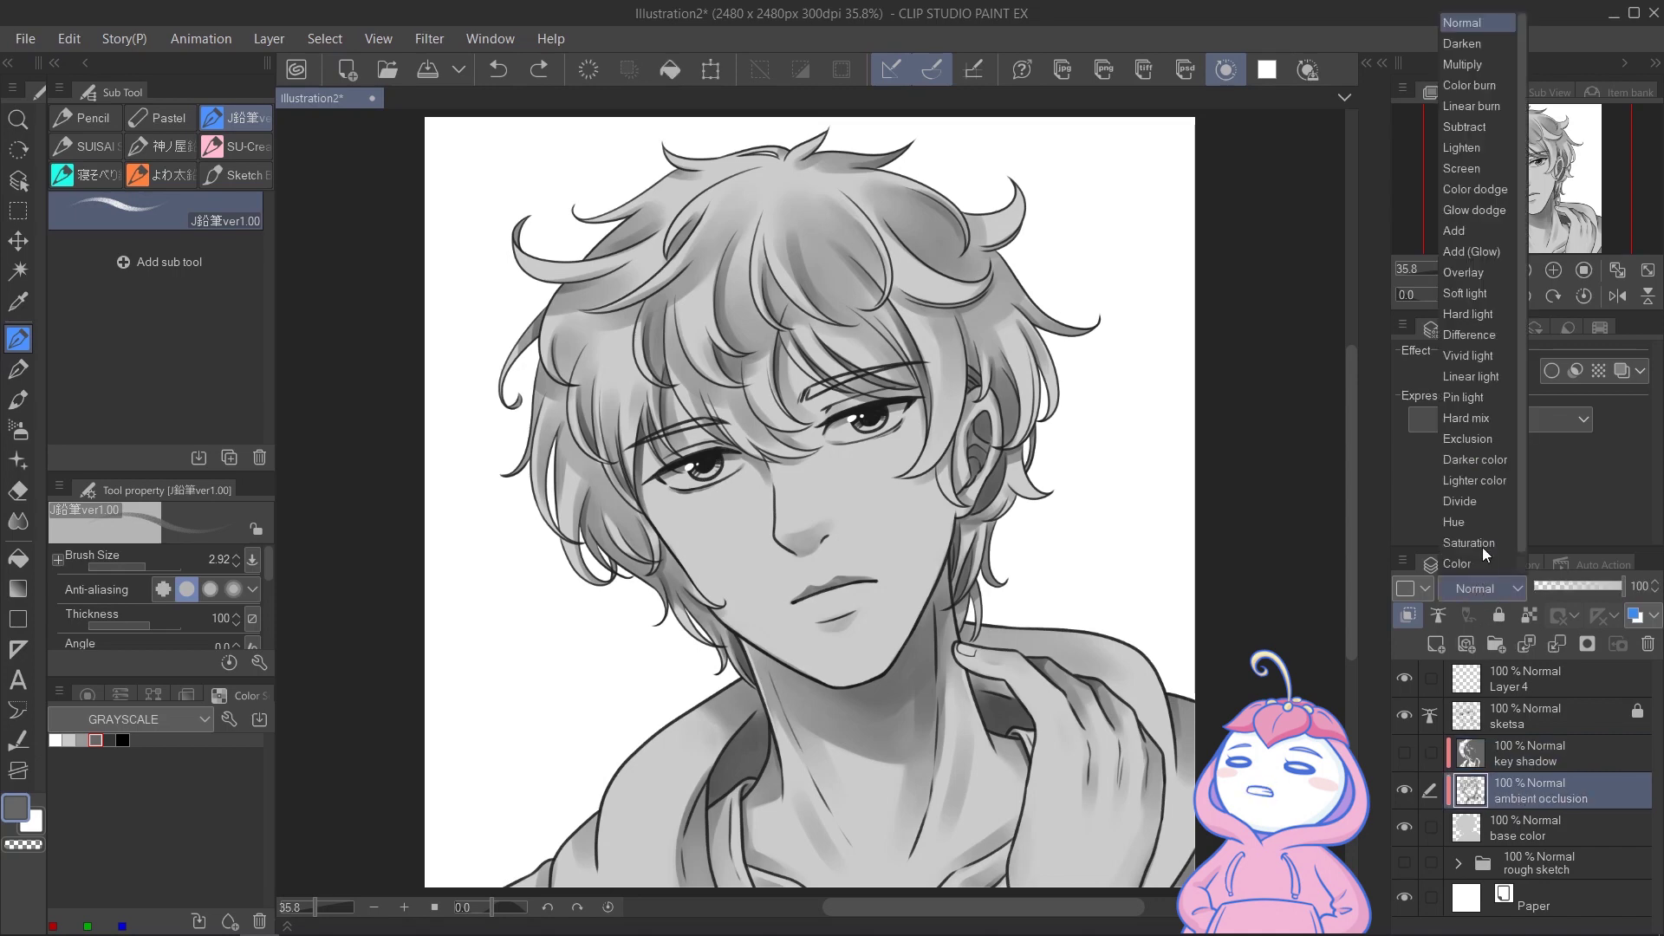
left_click(1461, 66)
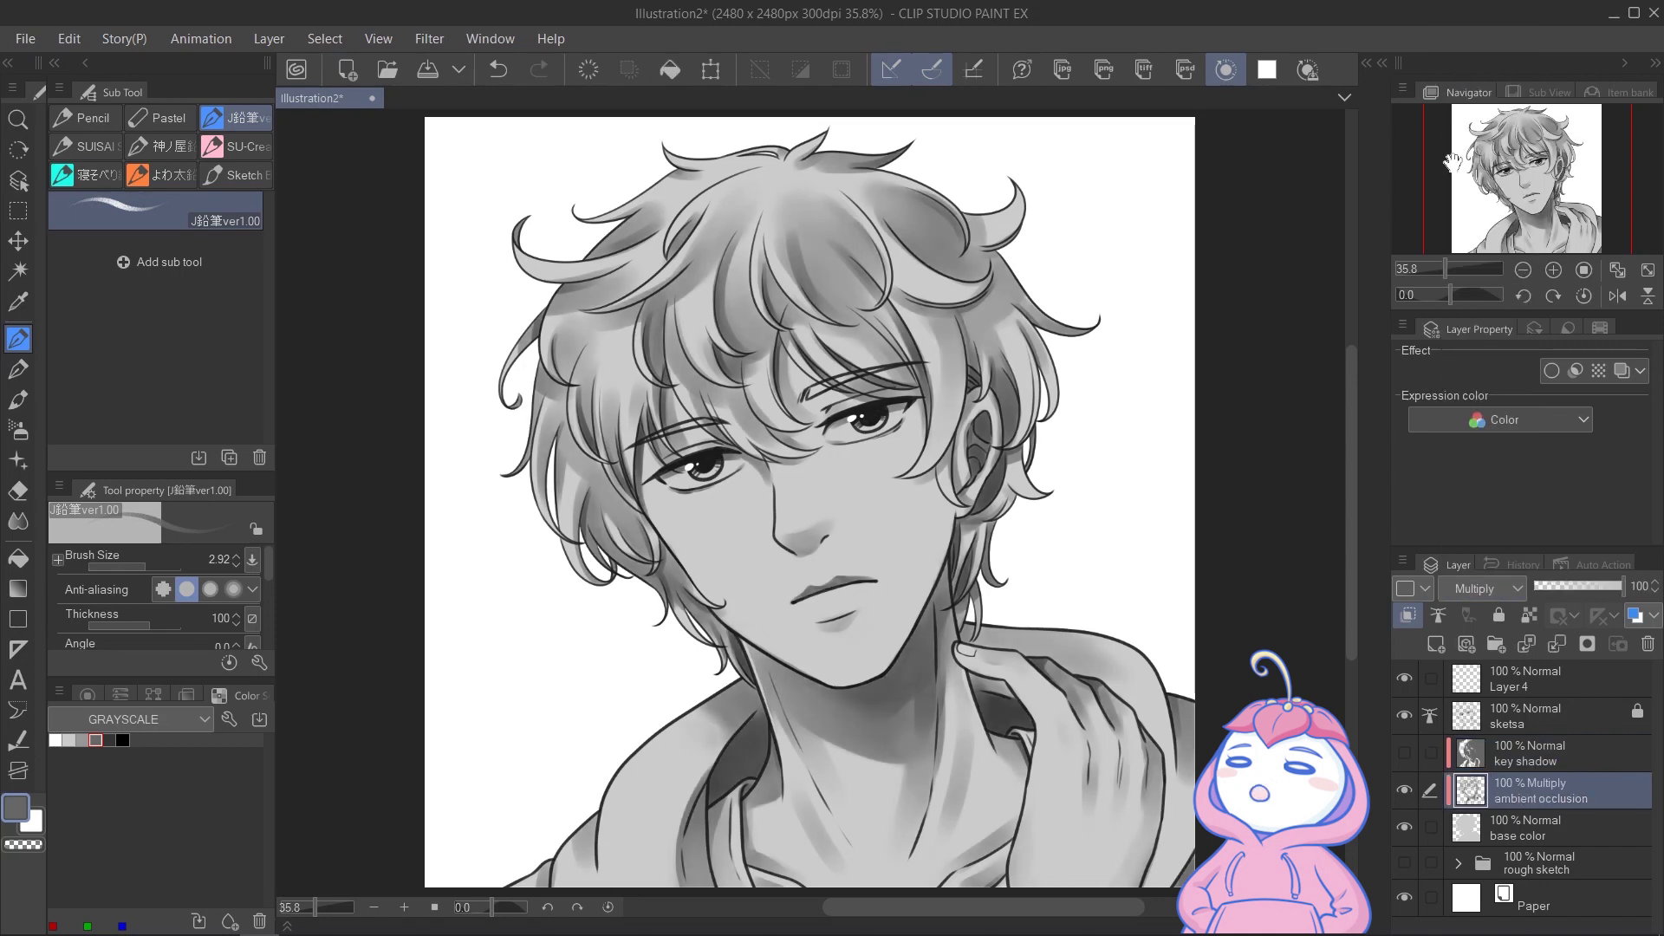
Show the key shadow layer again and set its blending mode to Multiply
left_click(1520, 756)
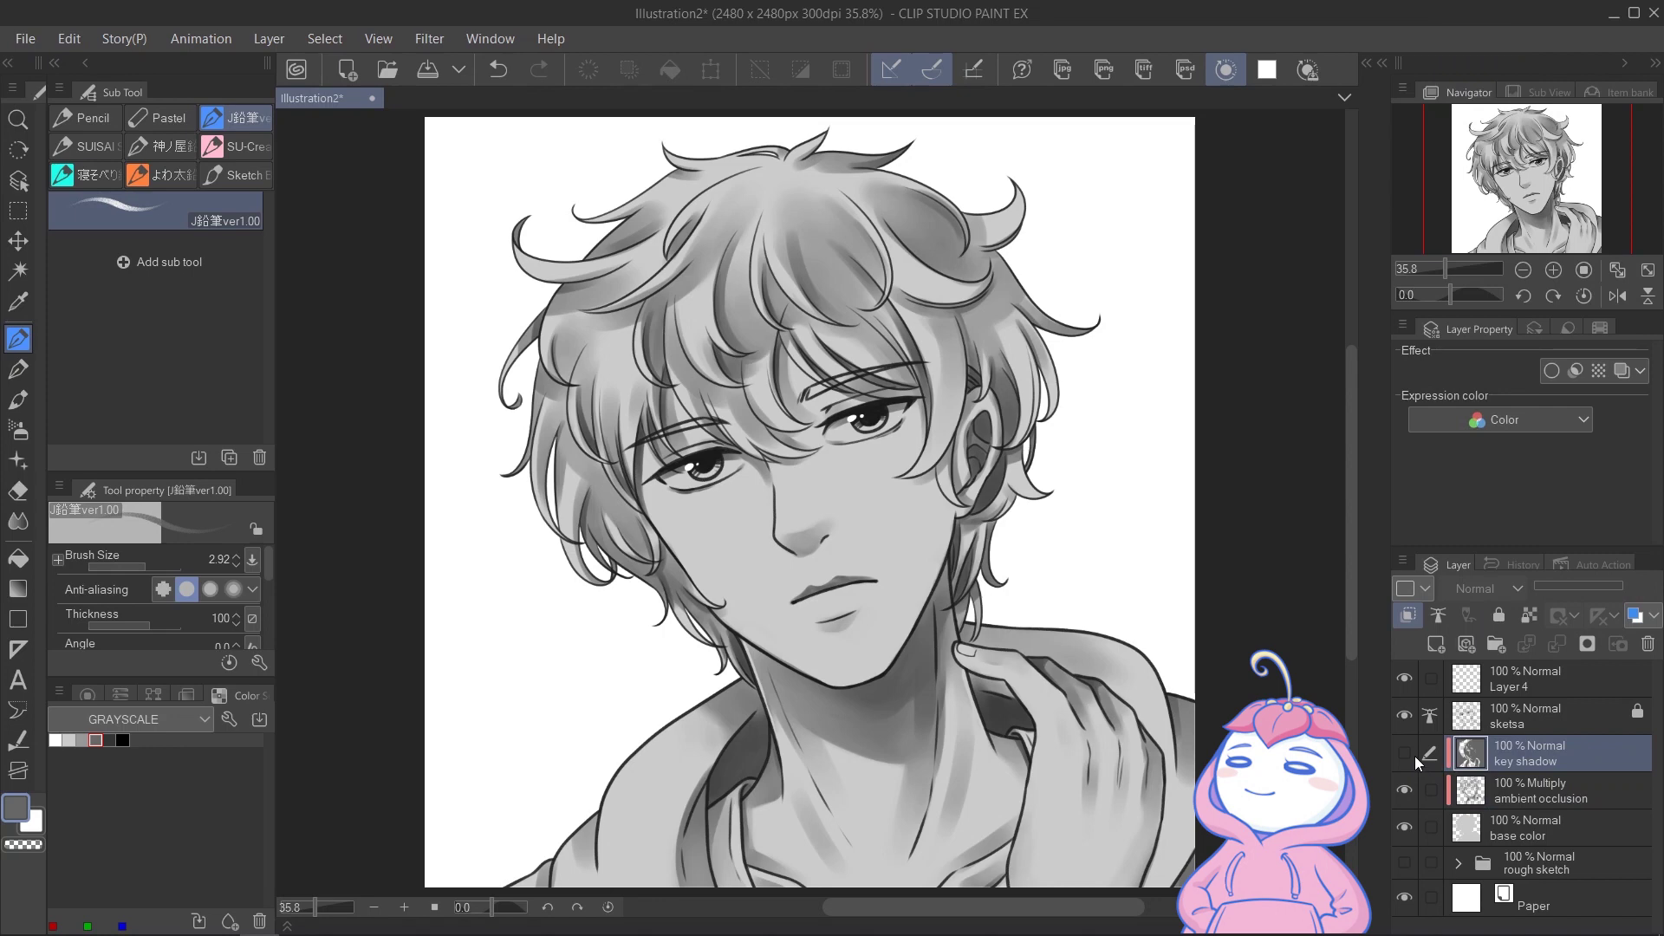
left_click(1491, 586)
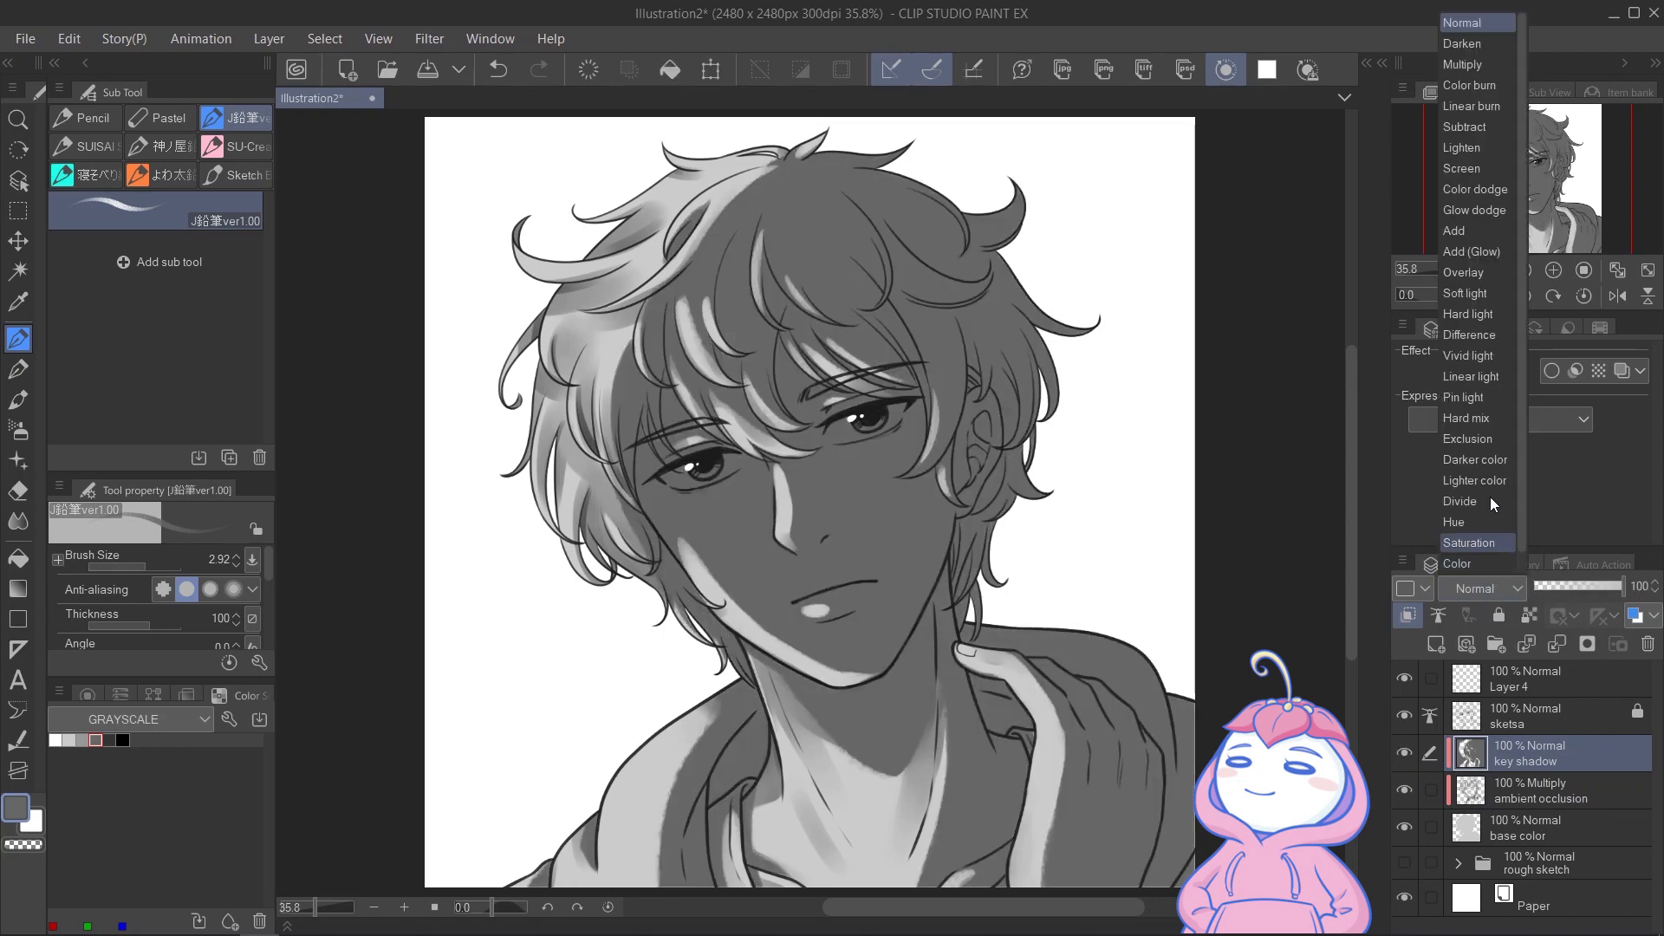
left_click(1484, 68)
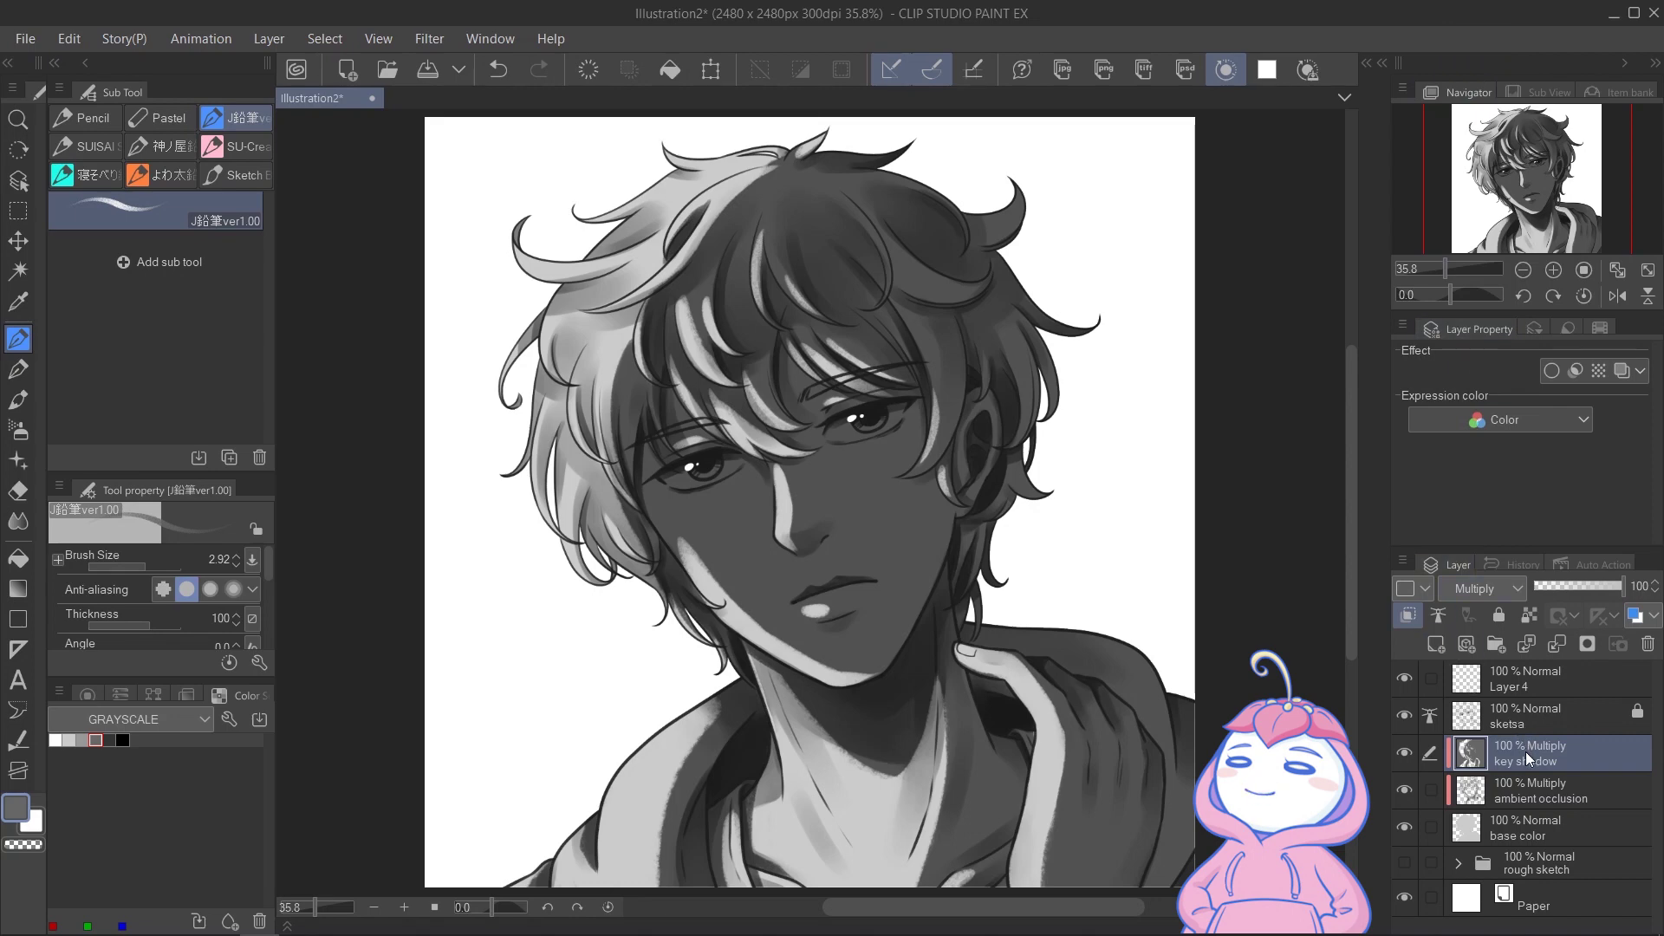
Lock the key shadow layer's transparent pixels and fill it with the lighter gray (R 153, G 153, B 153)
left_click(1531, 615)
left_click(1531, 617)
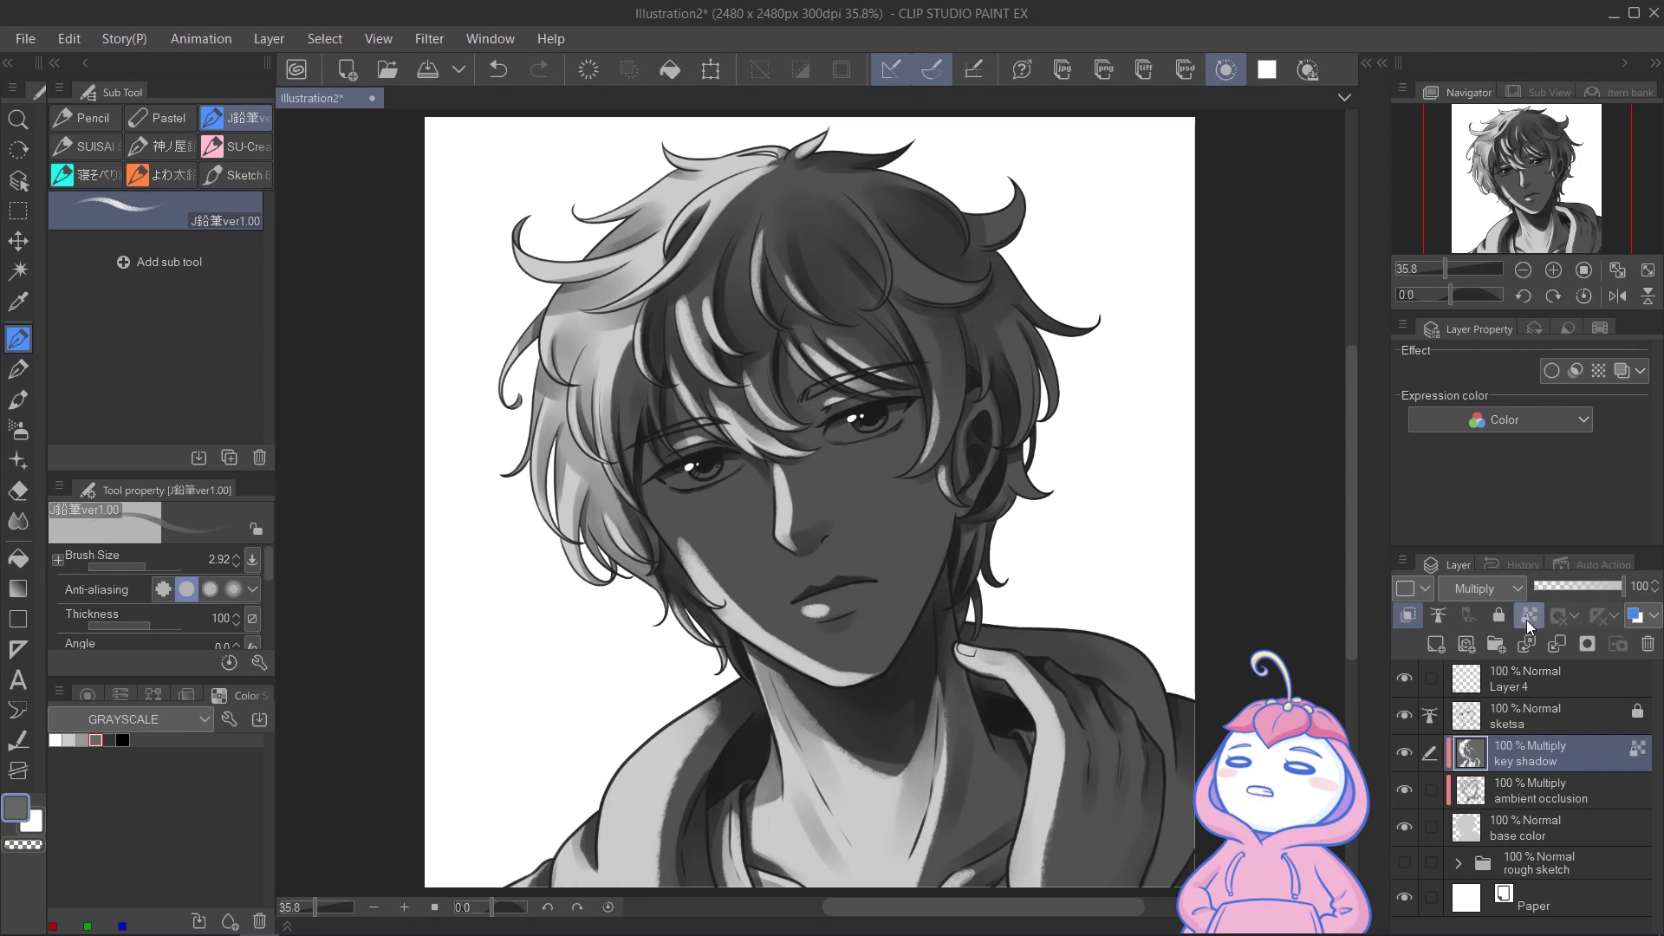
left_click(82, 740)
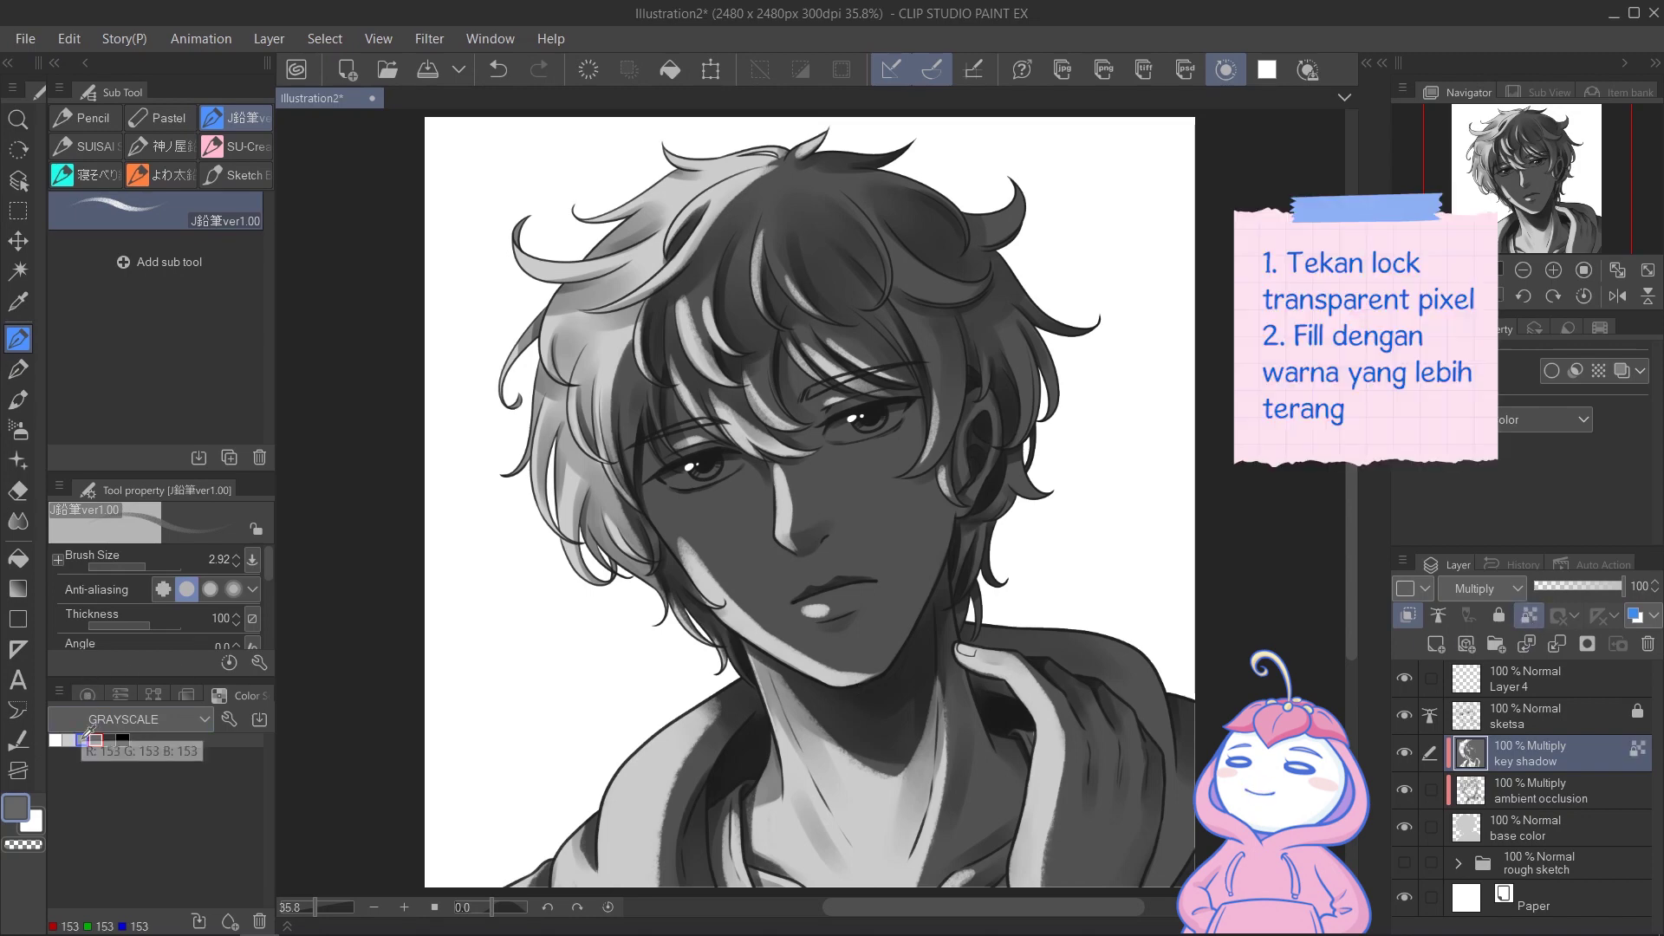
left_click(666, 70)
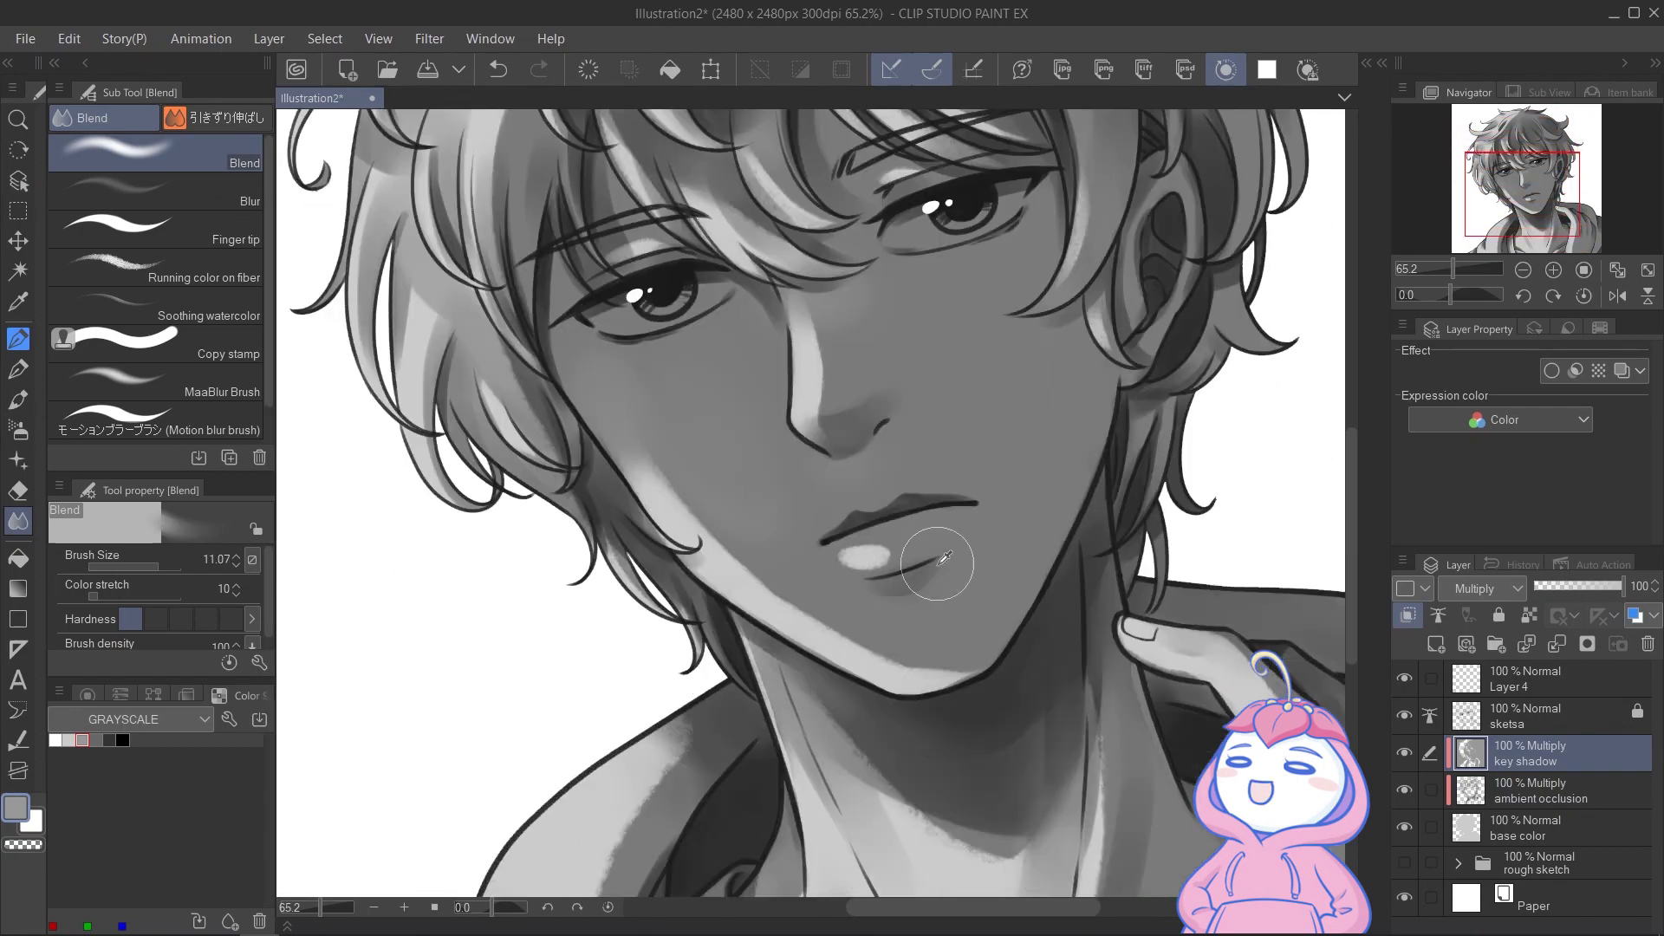
Soften the key shadow edges on the neck below the chin with the Blend tool
left_click_drag(886, 557, 936, 555)
key("ctrl+z")
scroll(830, 429, "down", 3)
scroll(821, 434, "up", 2)
key("p")
key("c")
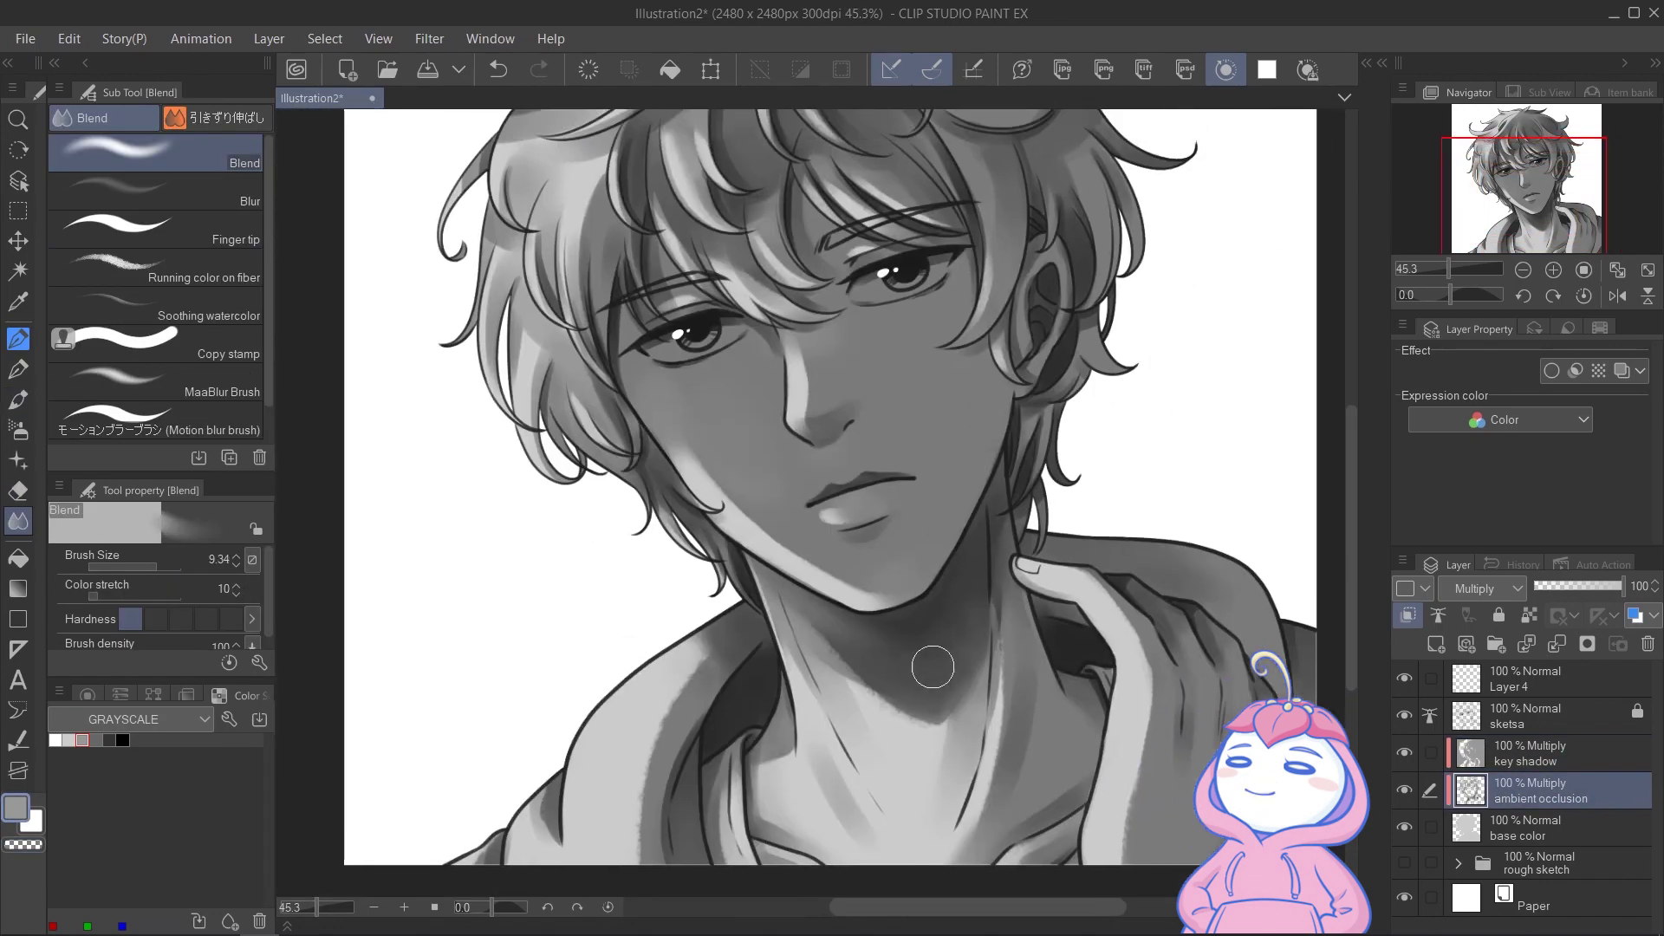
left_click(1530, 753)
left_click_drag(933, 666, 868, 714)
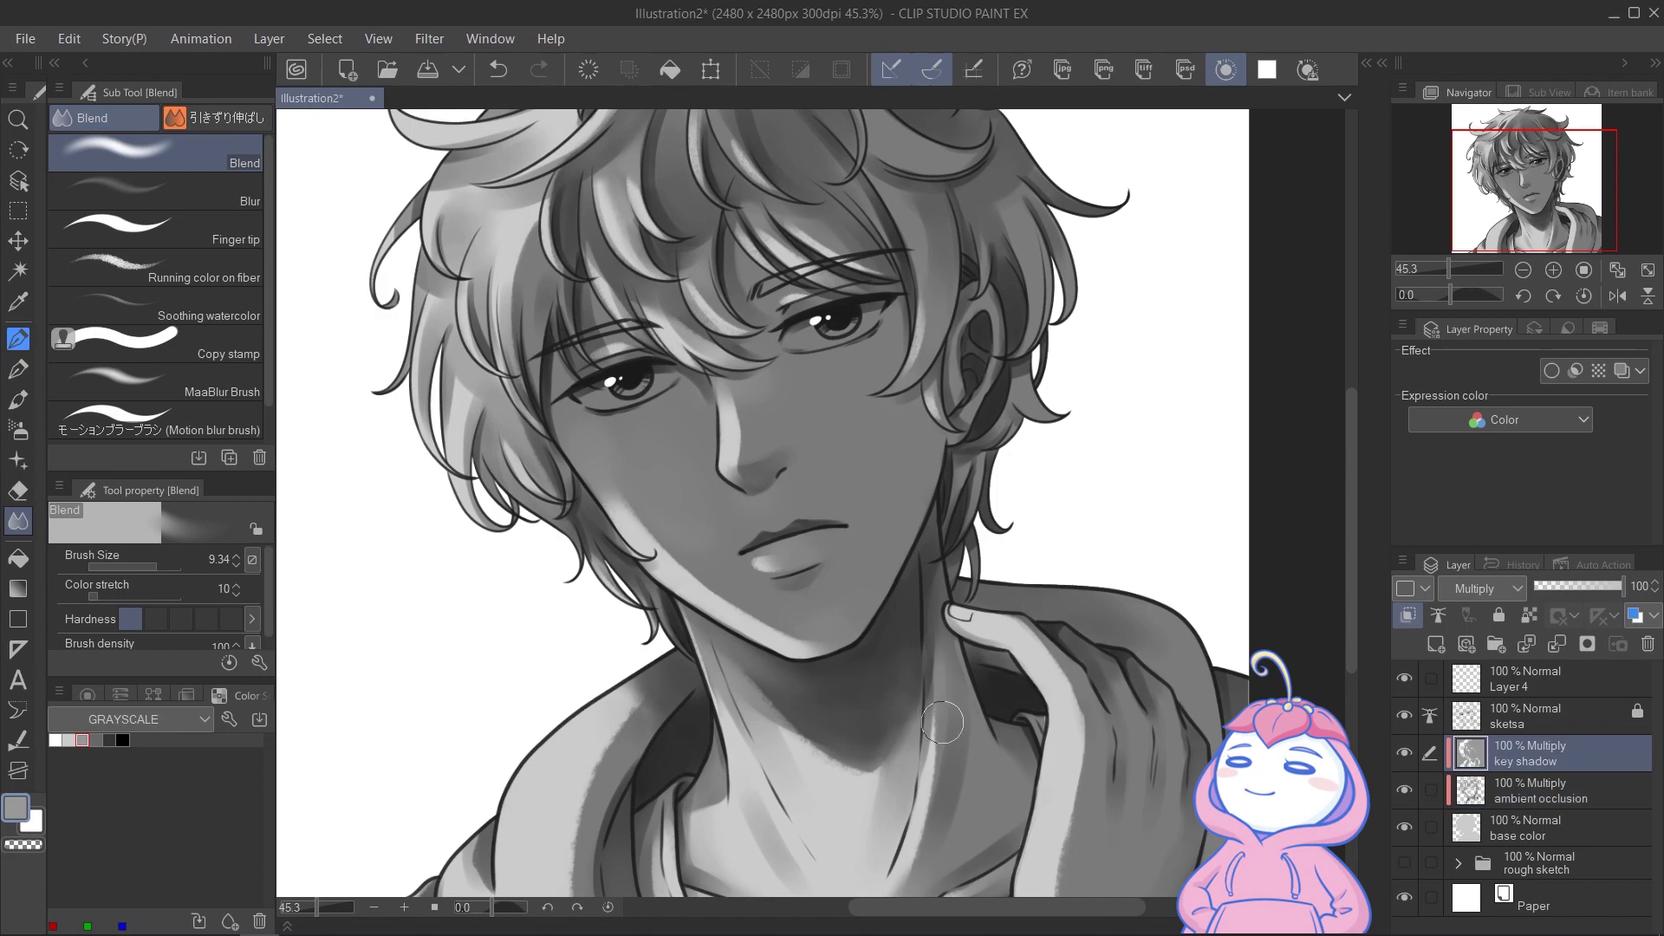
scroll(1040, 728, "down", 3)
left_click_drag(1017, 541, 943, 543)
Touch up the ambient occlusion layer with the Transparent watercolor brush and blend its shadows in the hair near the crown
left_click(1530, 791)
key("b")
scroll(832, 486, "up", 3)
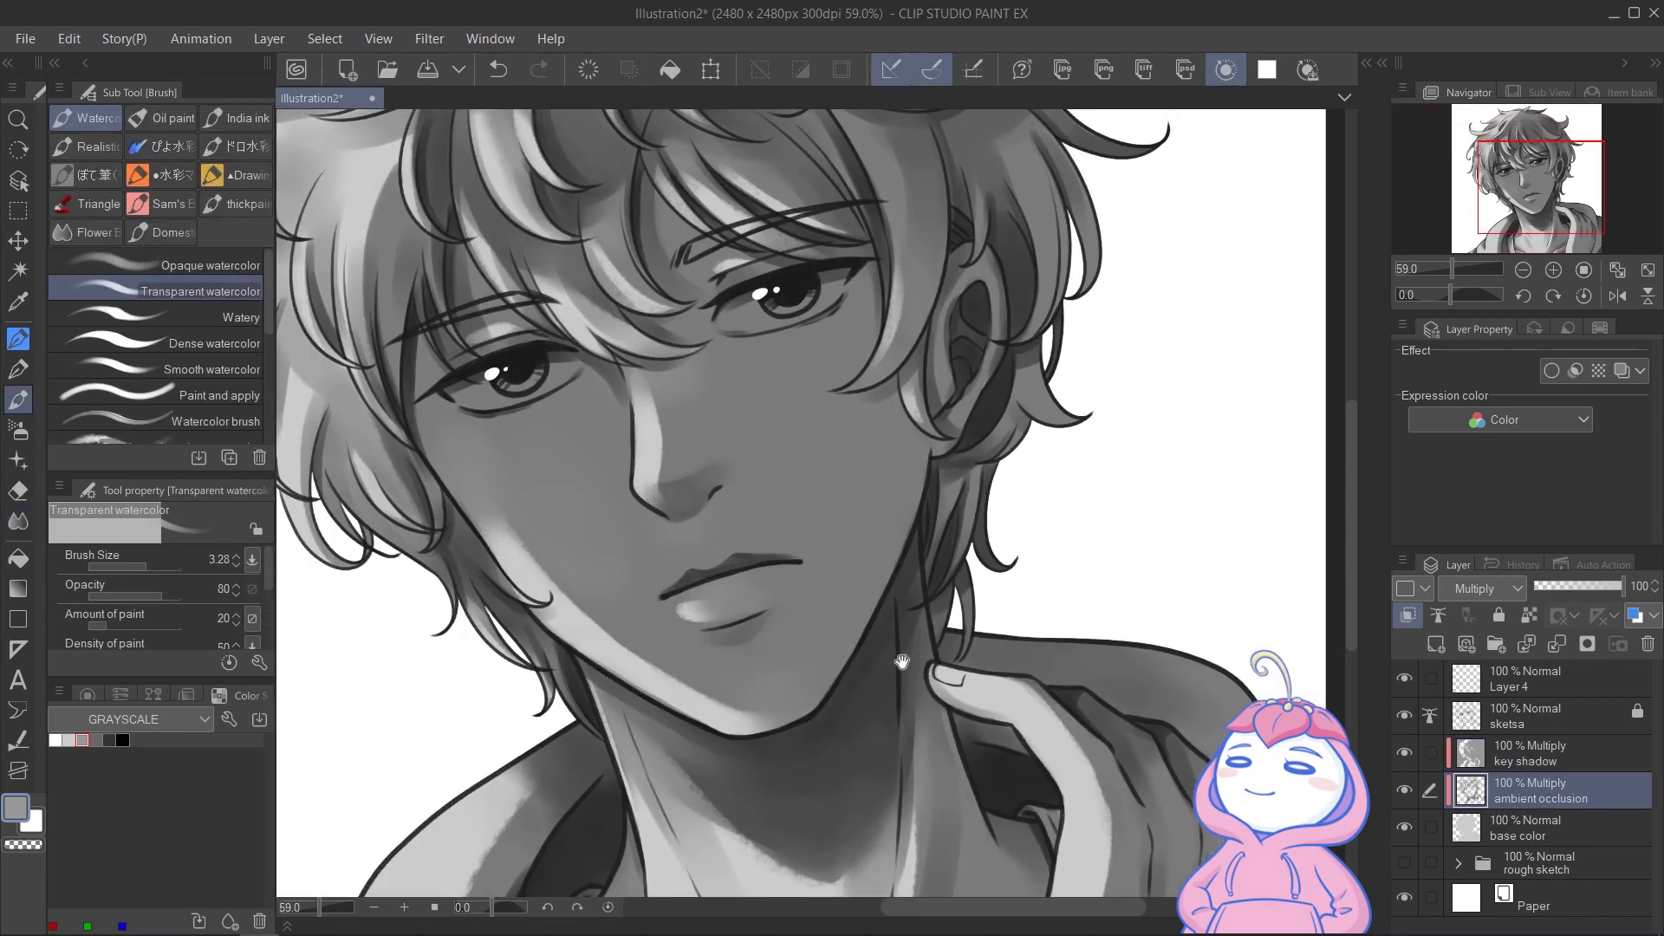
left_click_drag(832, 346, 784, 674)
key("j")
scroll(814, 402, "up", 3)
left_click_drag(639, 395, 843, 376)
scroll(839, 376, "up", 2)
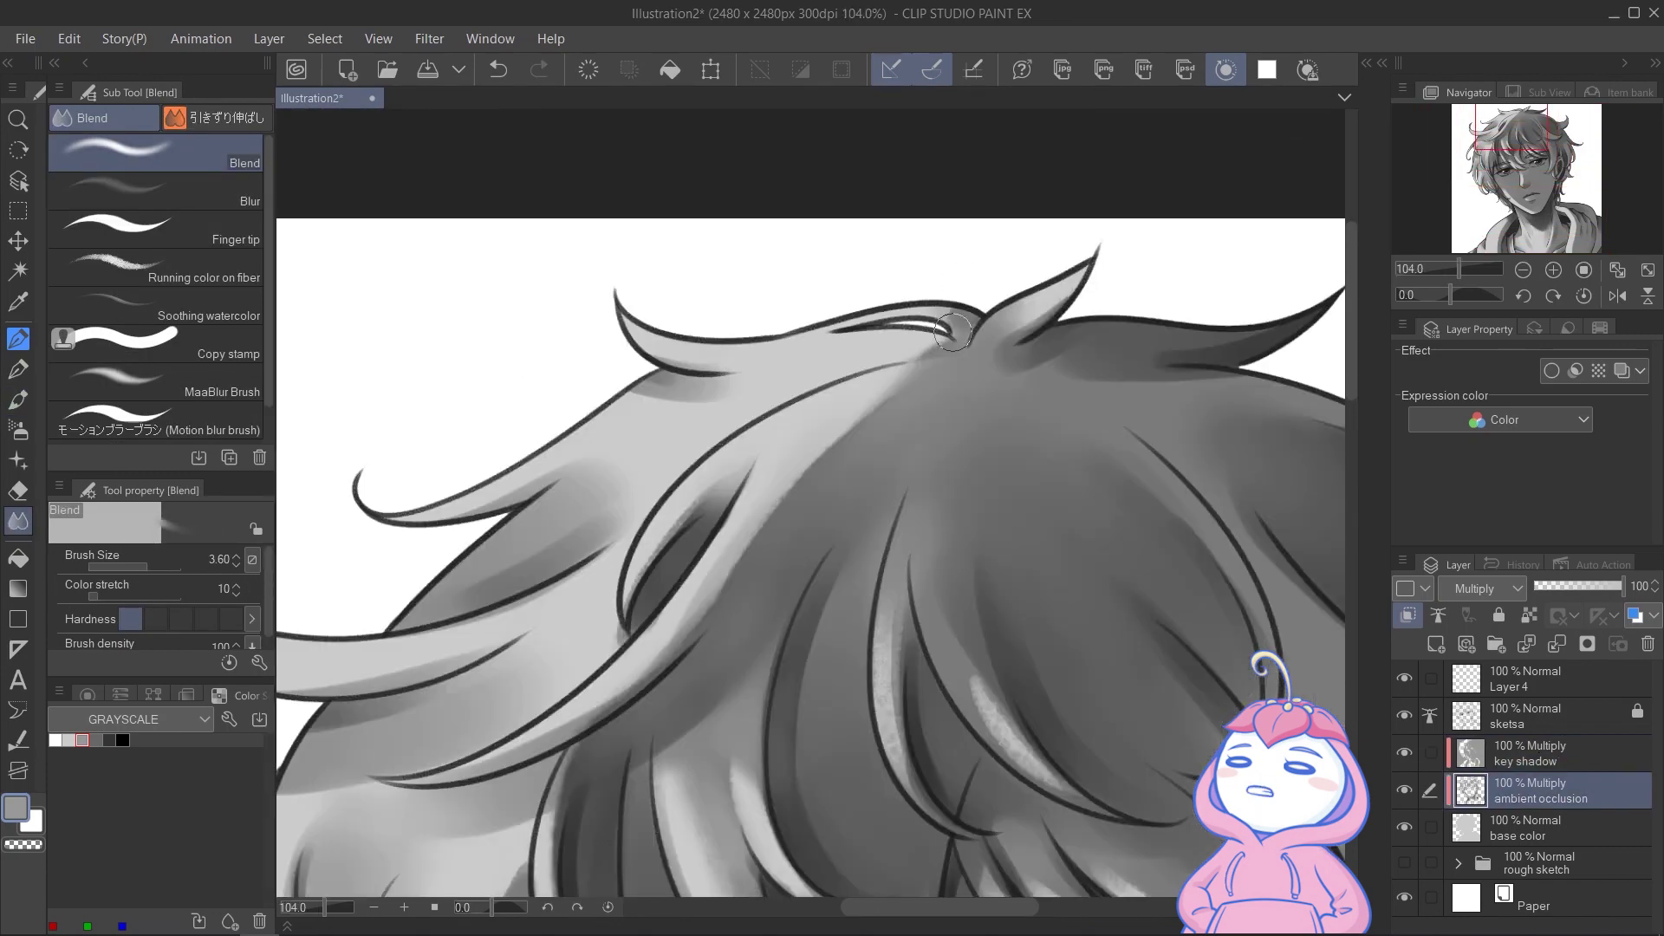
scroll(839, 376, "down", 3)
left_click_drag(849, 693, 884, 303)
scroll(953, 520, "down", 2)
Smooth the remaining rough hair shadows on the key shadow and ambient occlusion layers, and save the illustration
left_click(1530, 753)
key("bracketright")
scroll(1036, 409, "up", 3)
left_click(1530, 791)
key("e")
key("j")
scroll(982, 485, "down", 4)
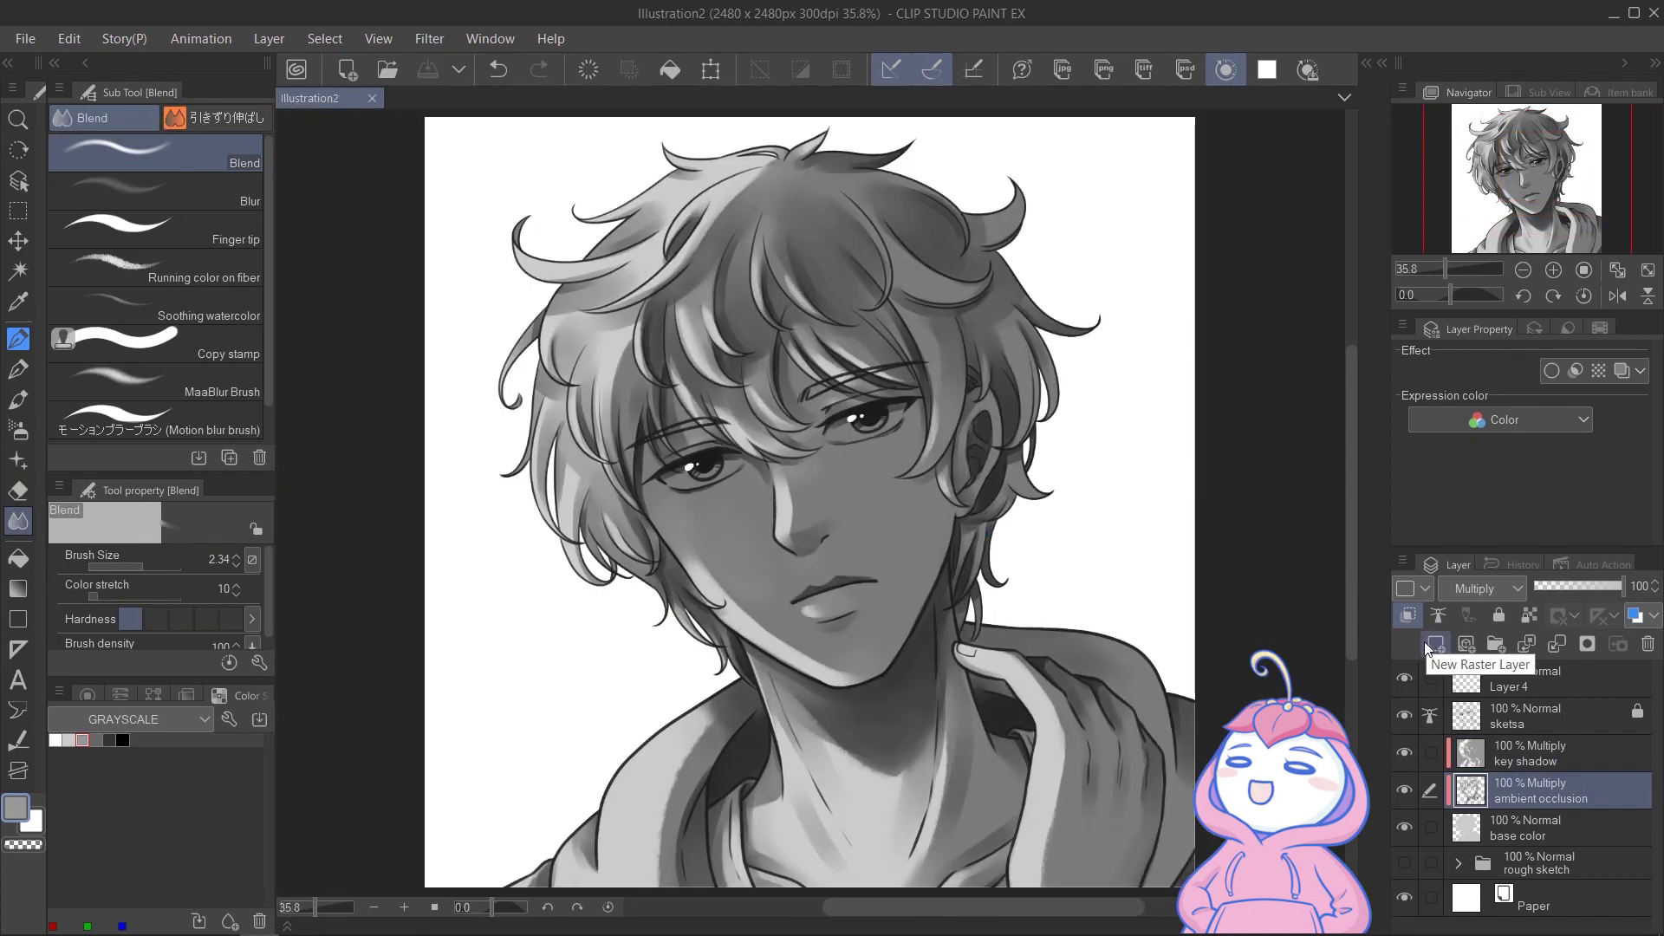
Lighten the key shadow on the cheek and around the hand and nose with an enlarged Soft eraser
left_click(1529, 753)
key("e")
key("bracketright")
left_click_drag(667, 495, 735, 585)
mouse_move(1085, 795)
left_mouse_down()
mouse_move(1071, 726)
mouse_move(1081, 739)
left_mouse_up()
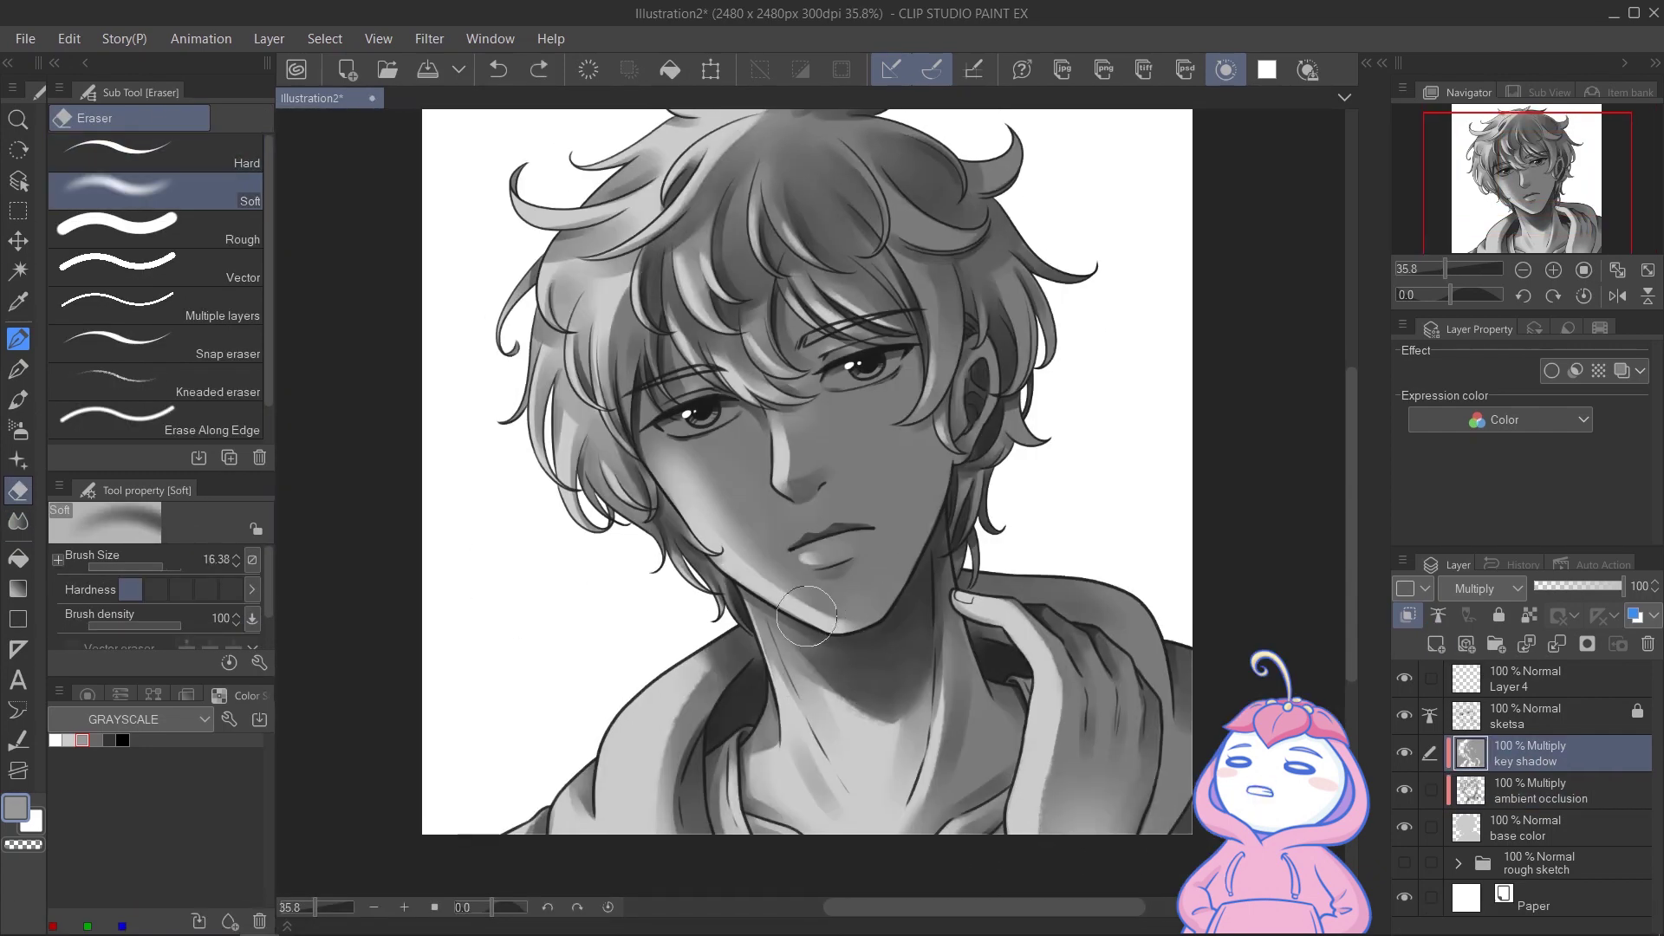
left_click_drag(936, 823, 946, 813)
left_click_drag(832, 473, 832, 489)
Softly erase parts of the ambient occlusion shading around the mouth and the side hair locks
key("bracketleft")
left_click(1530, 791)
left_click_drag(837, 567, 817, 577)
key("bracketright")
key("bracketright")
key("bracketright")
left_click_drag(607, 563, 569, 420)
Softly erase the key shadow a little more along the cheek
left_click(1530, 753)
scroll(983, 507, "down", 2)
scroll(754, 579, "up", 1)
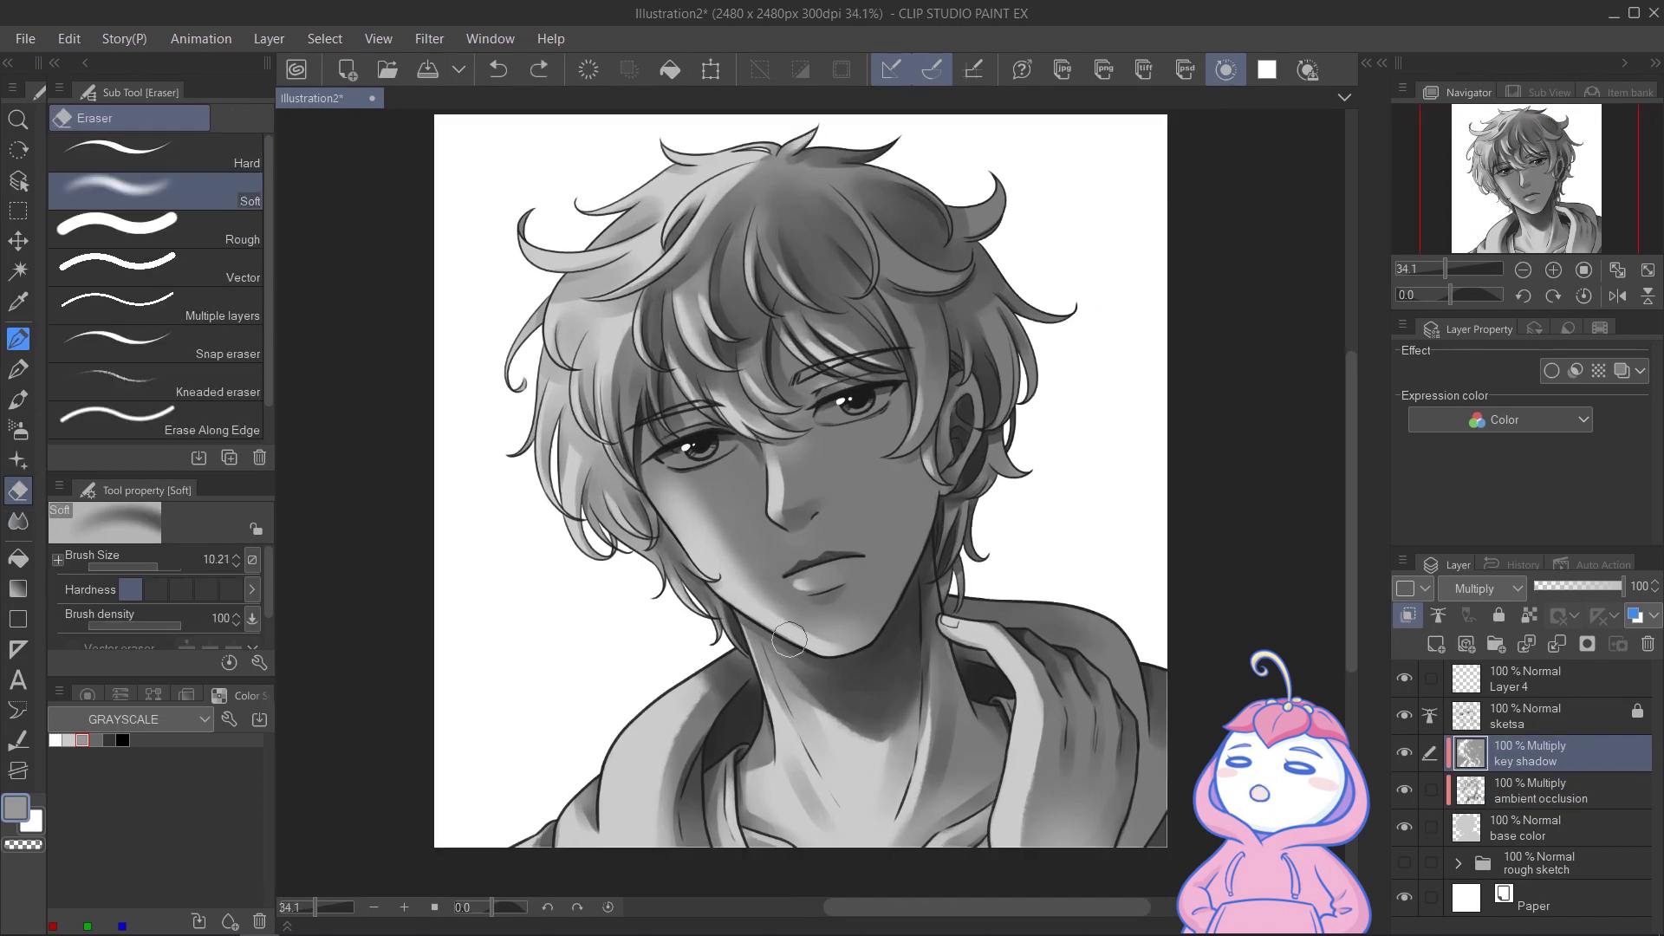
left_click_drag(725, 559, 727, 572)
Lighten the ambient occlusion shadows in the hair, ear, neck and hoodie with the Soft eraser
left_click(1583, 796)
key("bracketleft")
left_click_drag(655, 426, 631, 468)
key("ctrl+z")
left_click_drag(726, 321, 732, 329)
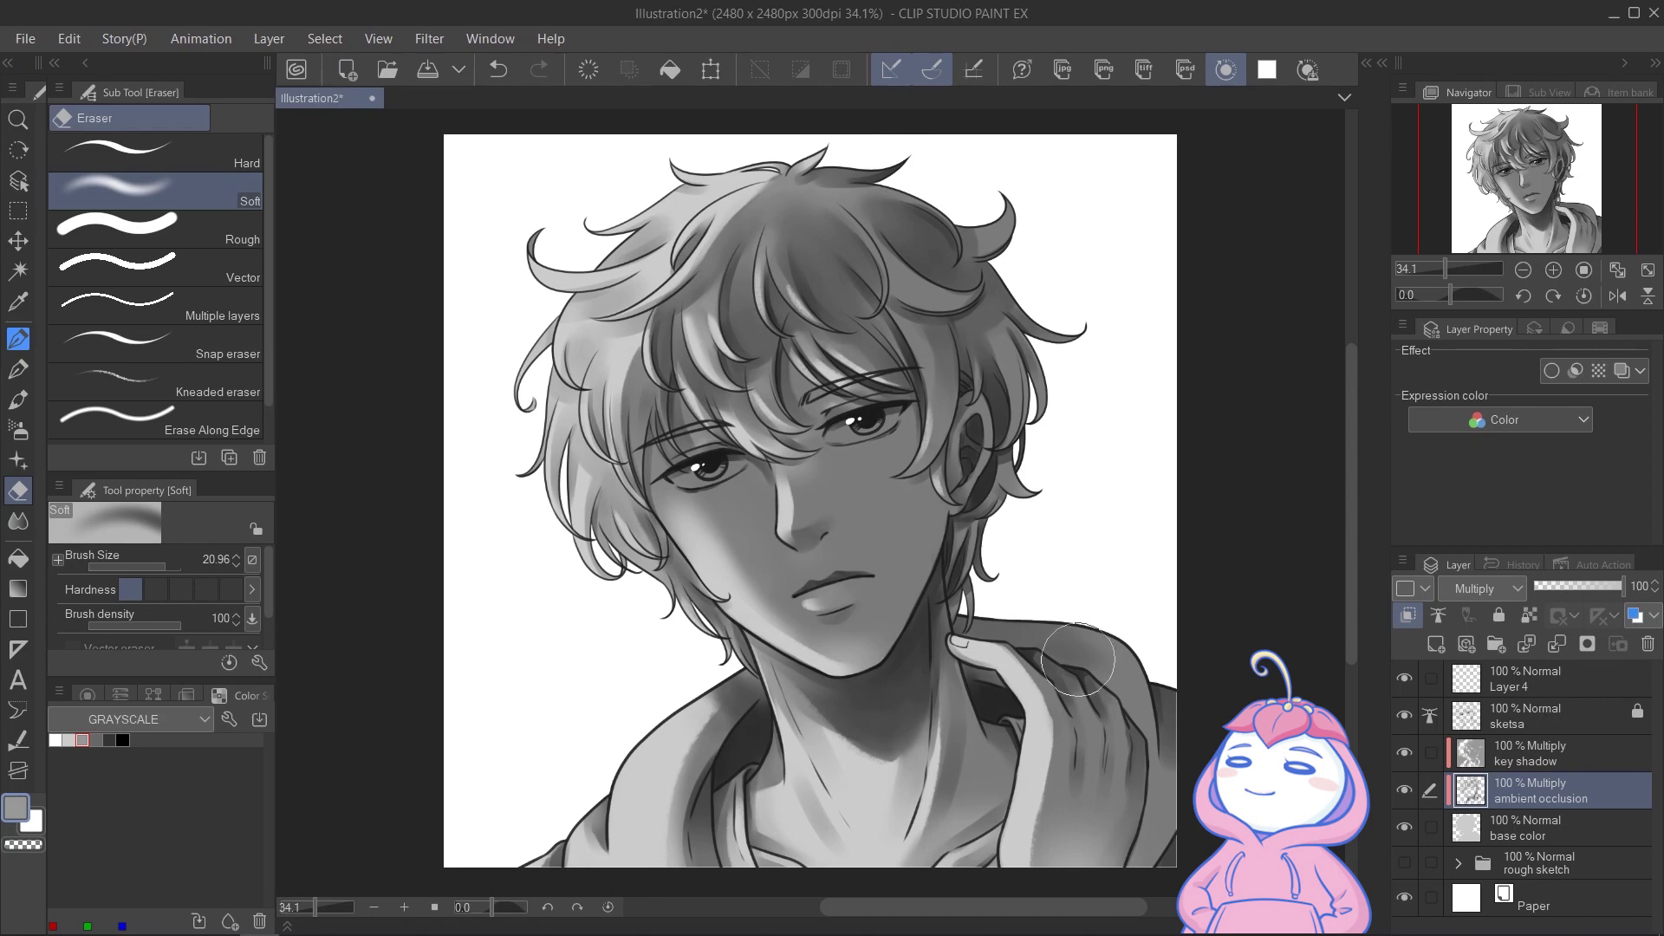
left_click_drag(986, 454, 986, 503)
left_click_drag(986, 412, 985, 494)
left_click_drag(802, 696, 748, 689)
left_click_drag(990, 704, 1006, 733)
left_click_drag(747, 761, 735, 776)
Blend the key shadow layer's edge between the eye and the bridge of the nose
key("j")
left_click(1552, 755)
left_click_drag(812, 442, 776, 440)
Ready the Transparent watercolor brush with mid gray on the ambient occlusion layer
left_click(1552, 793)
left_click(97, 739)
key("b")
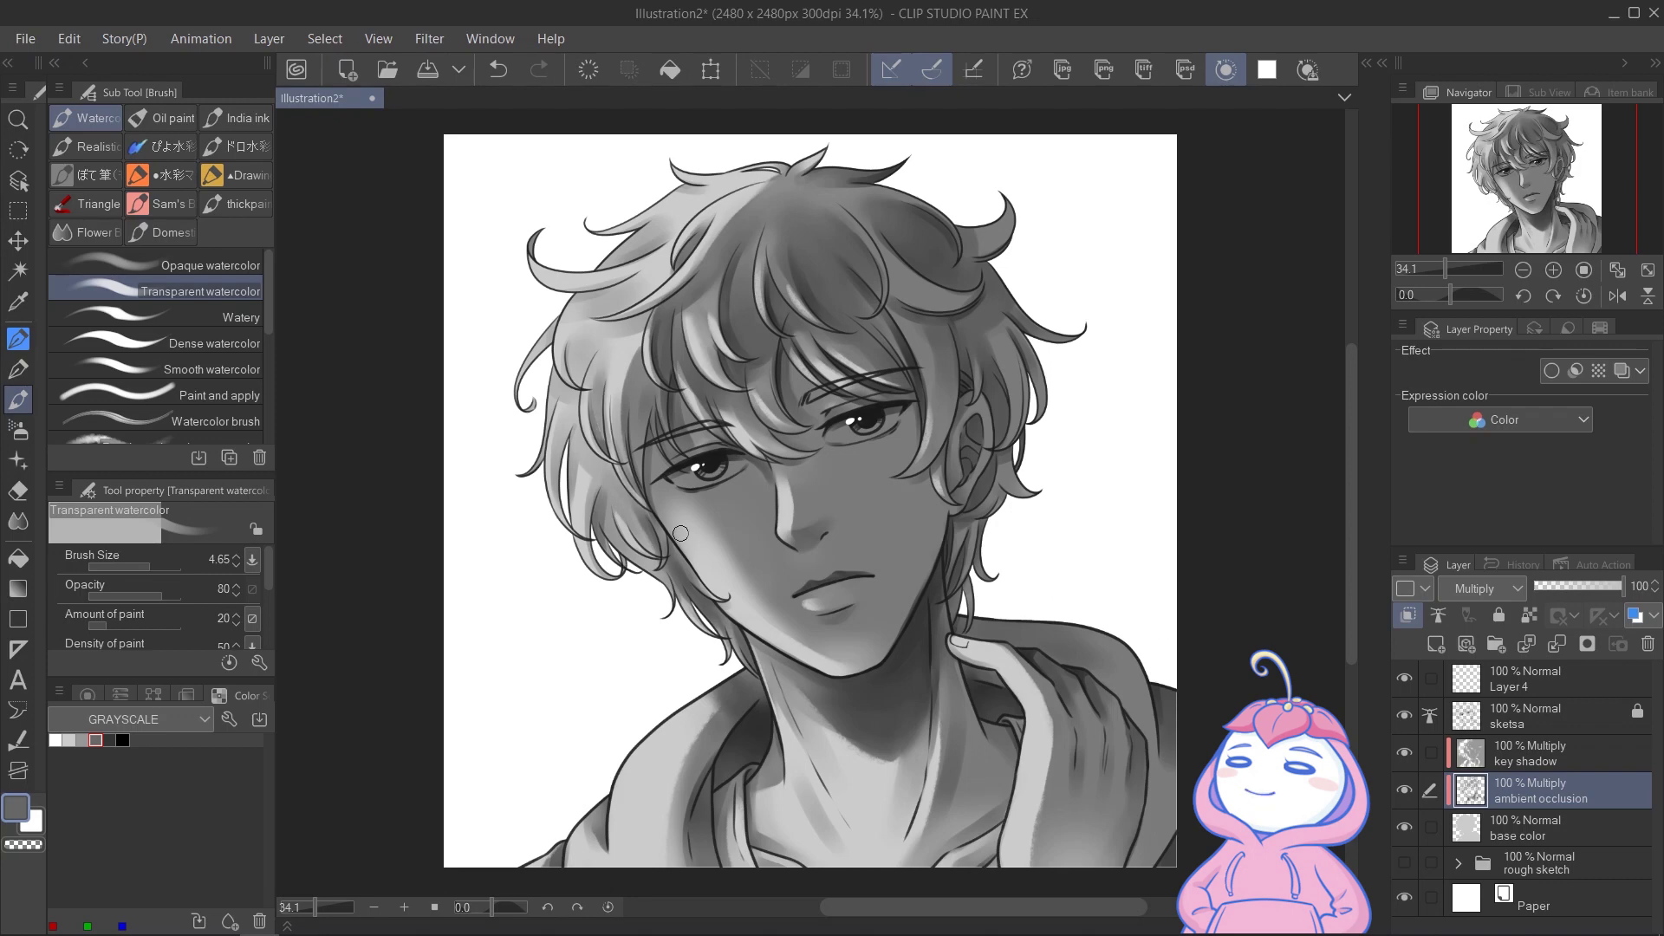
Set the paper to dark gray #333333, clean the base color layer's edges with the Hard eraser, and save
double_click(1471, 909)
left_click(1097, 333)
left_click(1543, 830)
key("e")
left_click(165, 156)
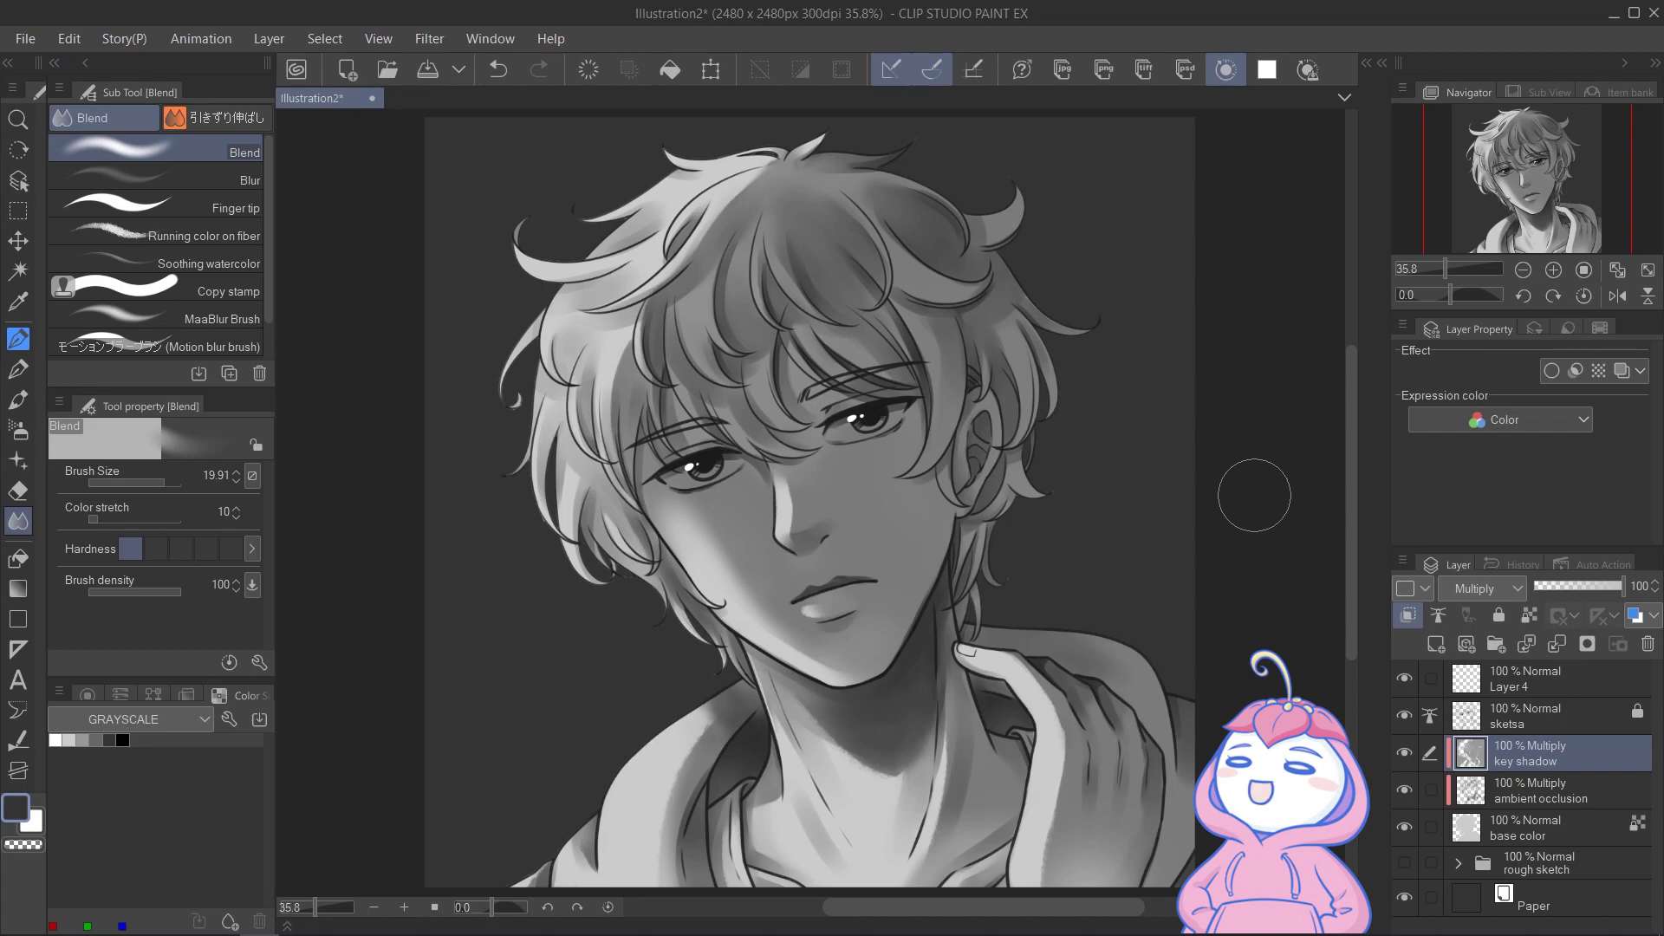
key("ctrl+s")
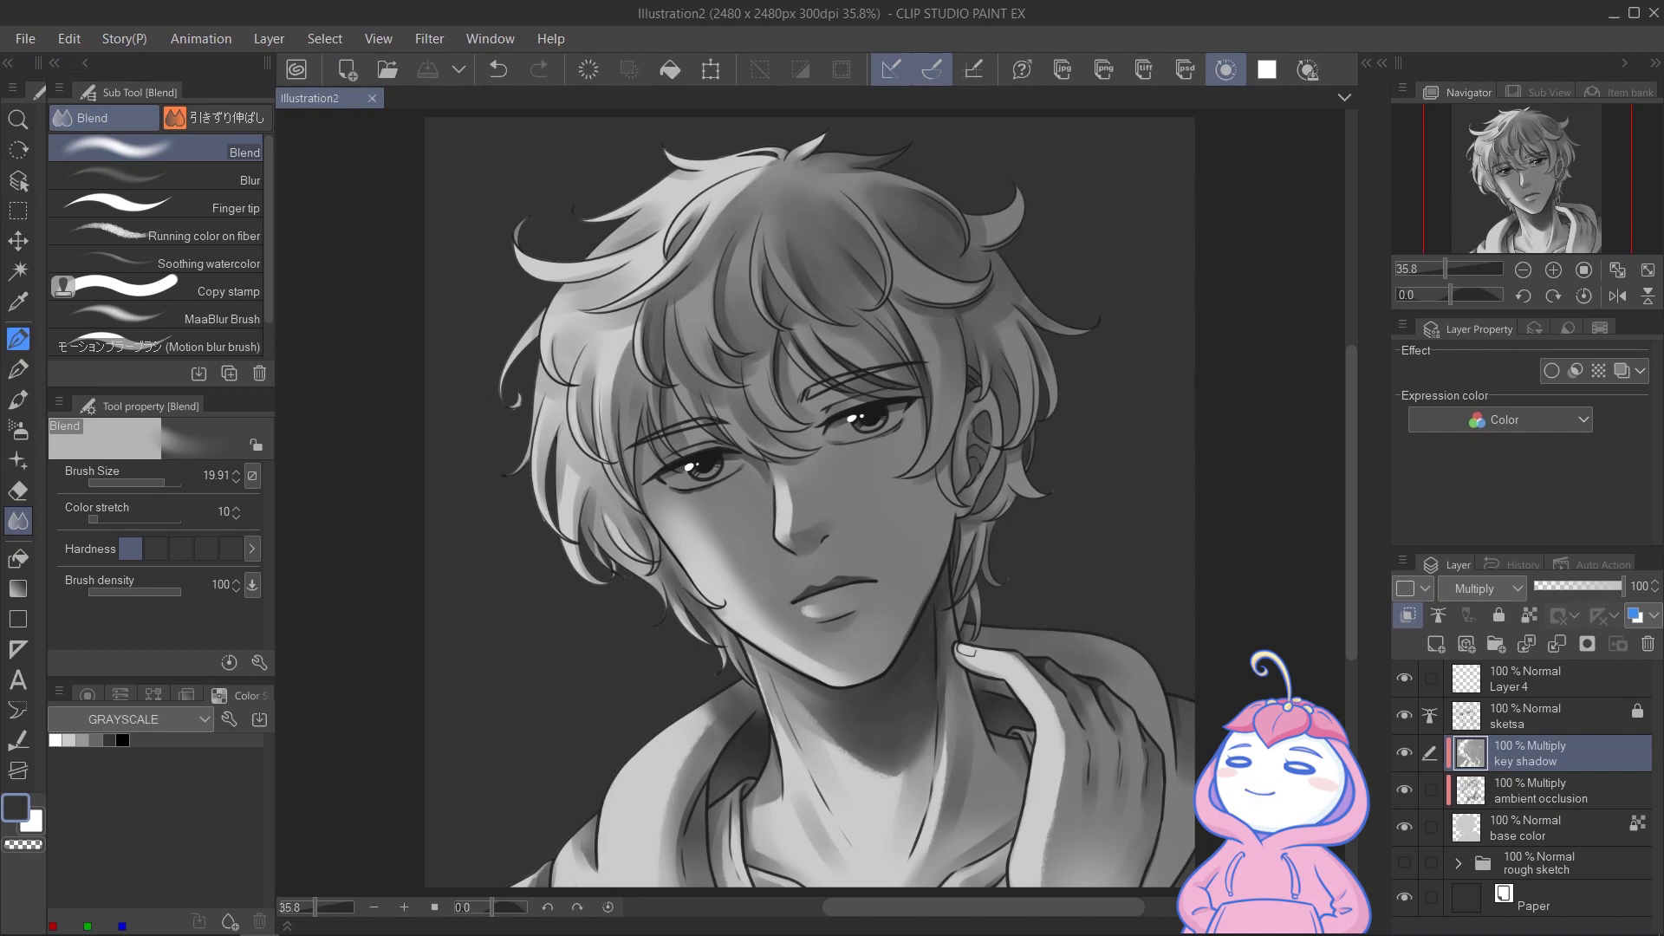
Hide the key shadow and ambient occlusion layers and make the base color layer active
left_click(1404, 754)
left_click(1405, 790)
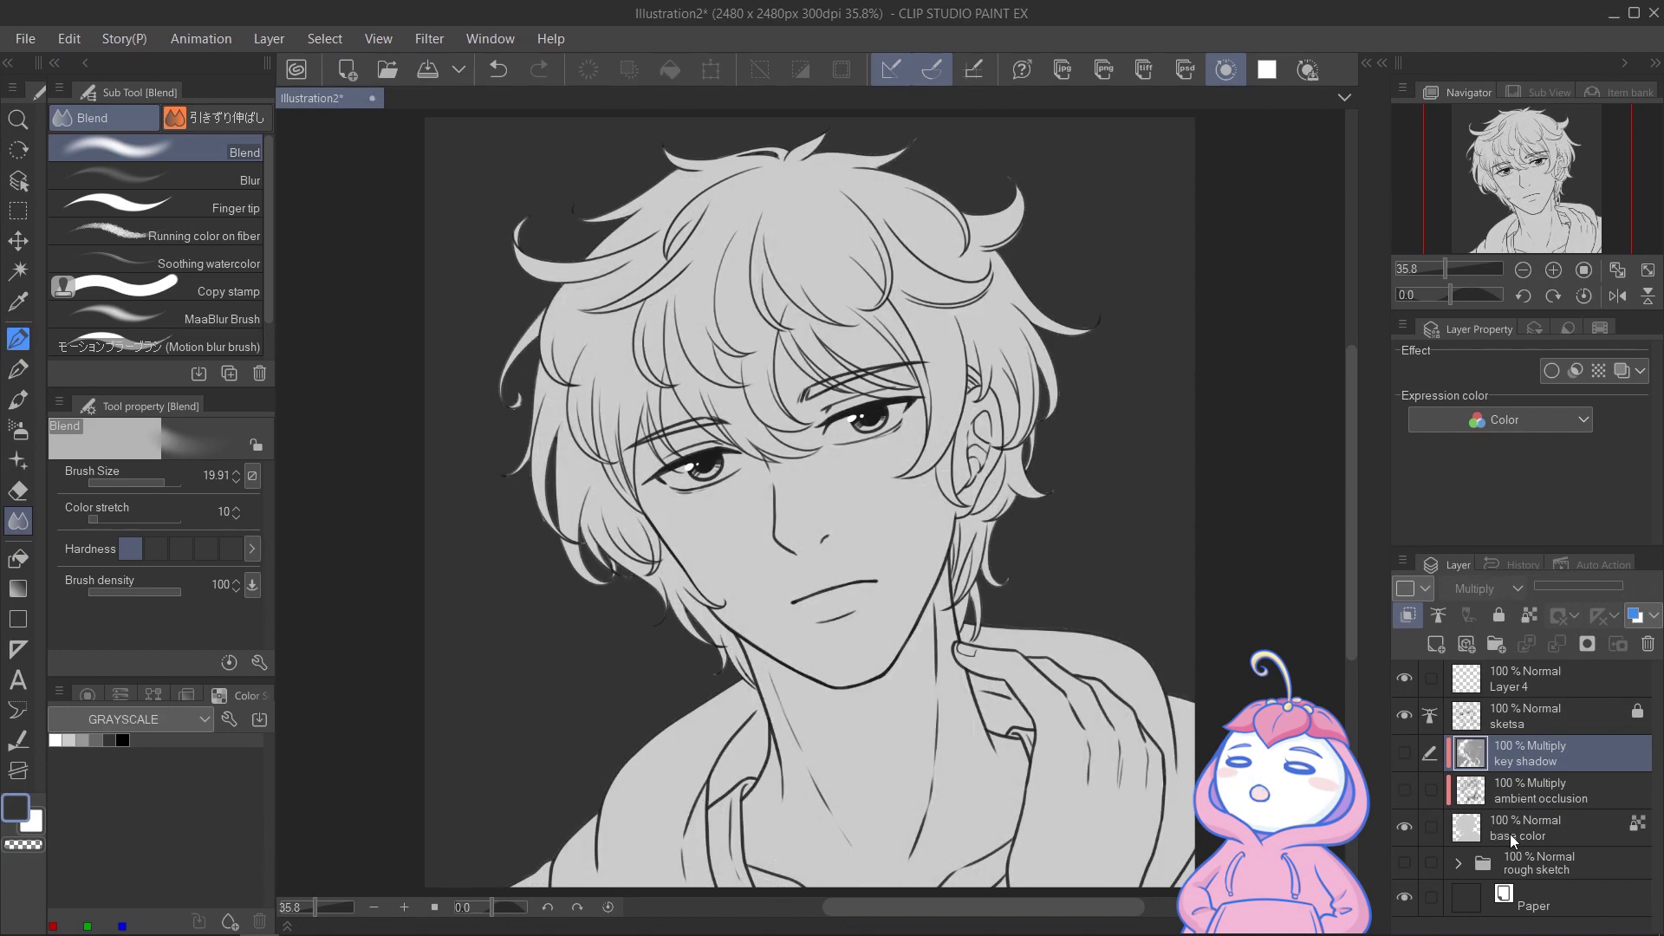
left_click(1511, 837)
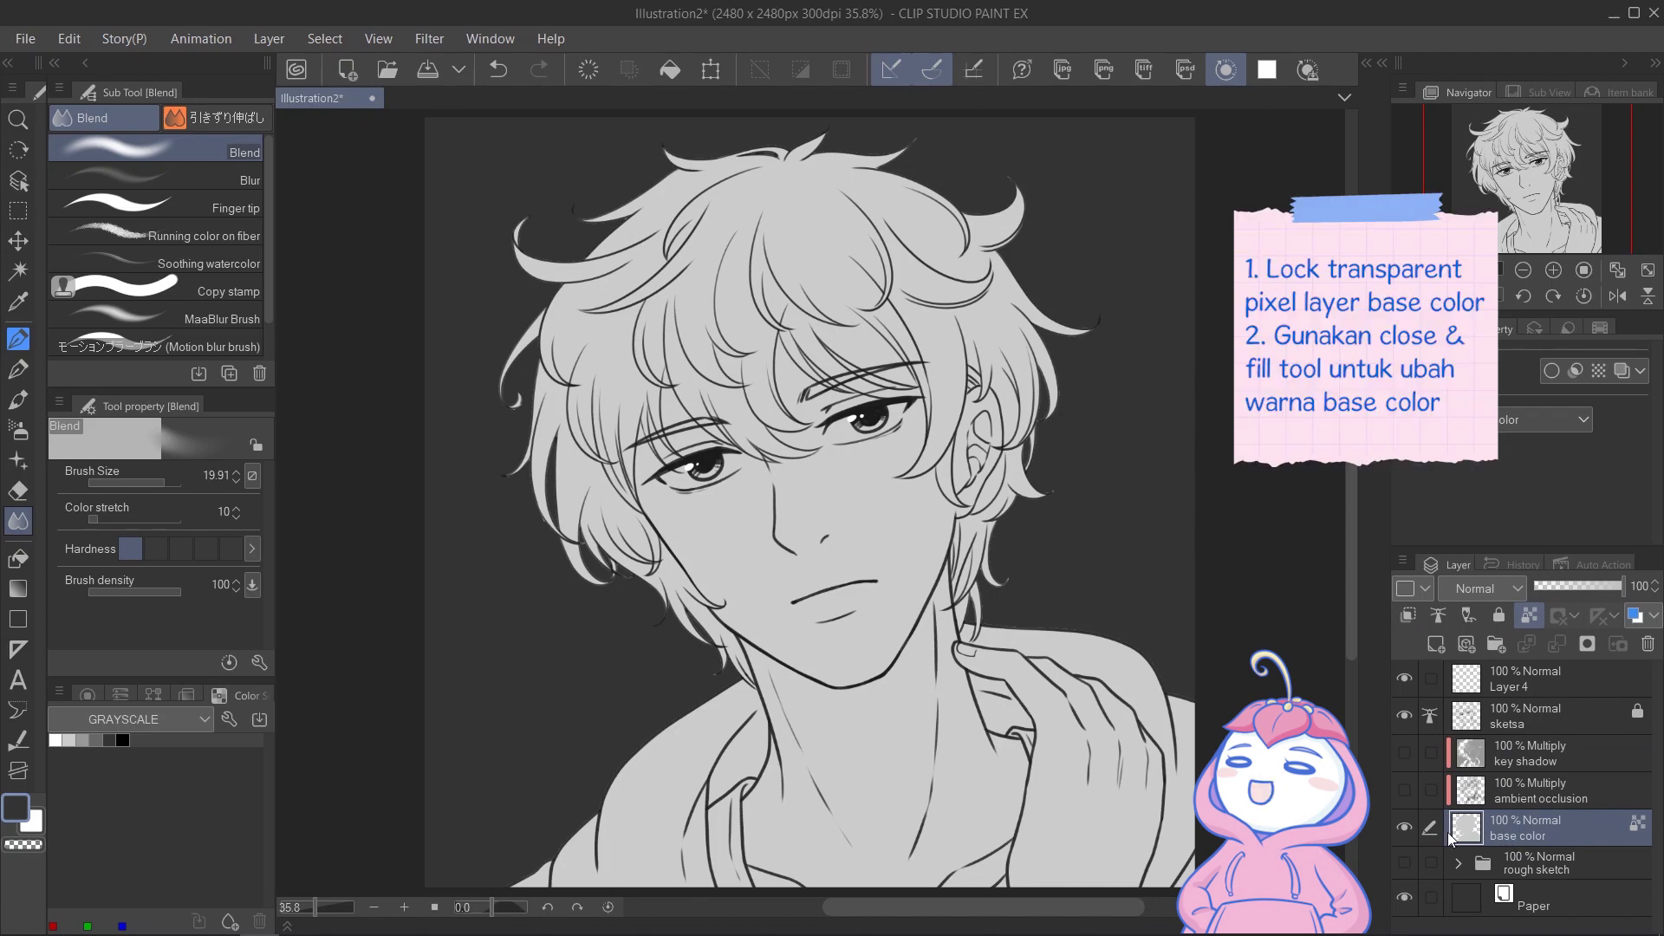
Fill the hair on the base color layer with dark gray using the Close and fill tool
left_click(109, 740)
key("g")
mouse_move(763, 119)
left_mouse_down()
mouse_move(802, 477)
mouse_move(780, 118)
left_mouse_up()
mouse_move(796, 397)
left_mouse_down()
mouse_move(839, 404)
mouse_move(806, 398)
left_mouse_up()
left_click(156, 156)
left_click_drag(738, 347, 774, 348)
Clean up the base color around the eyes and bangs with the G-pen, and fill the hoodie's inner lining dark gray
key("p")
left_click_drag(1055, 565, 1081, 583)
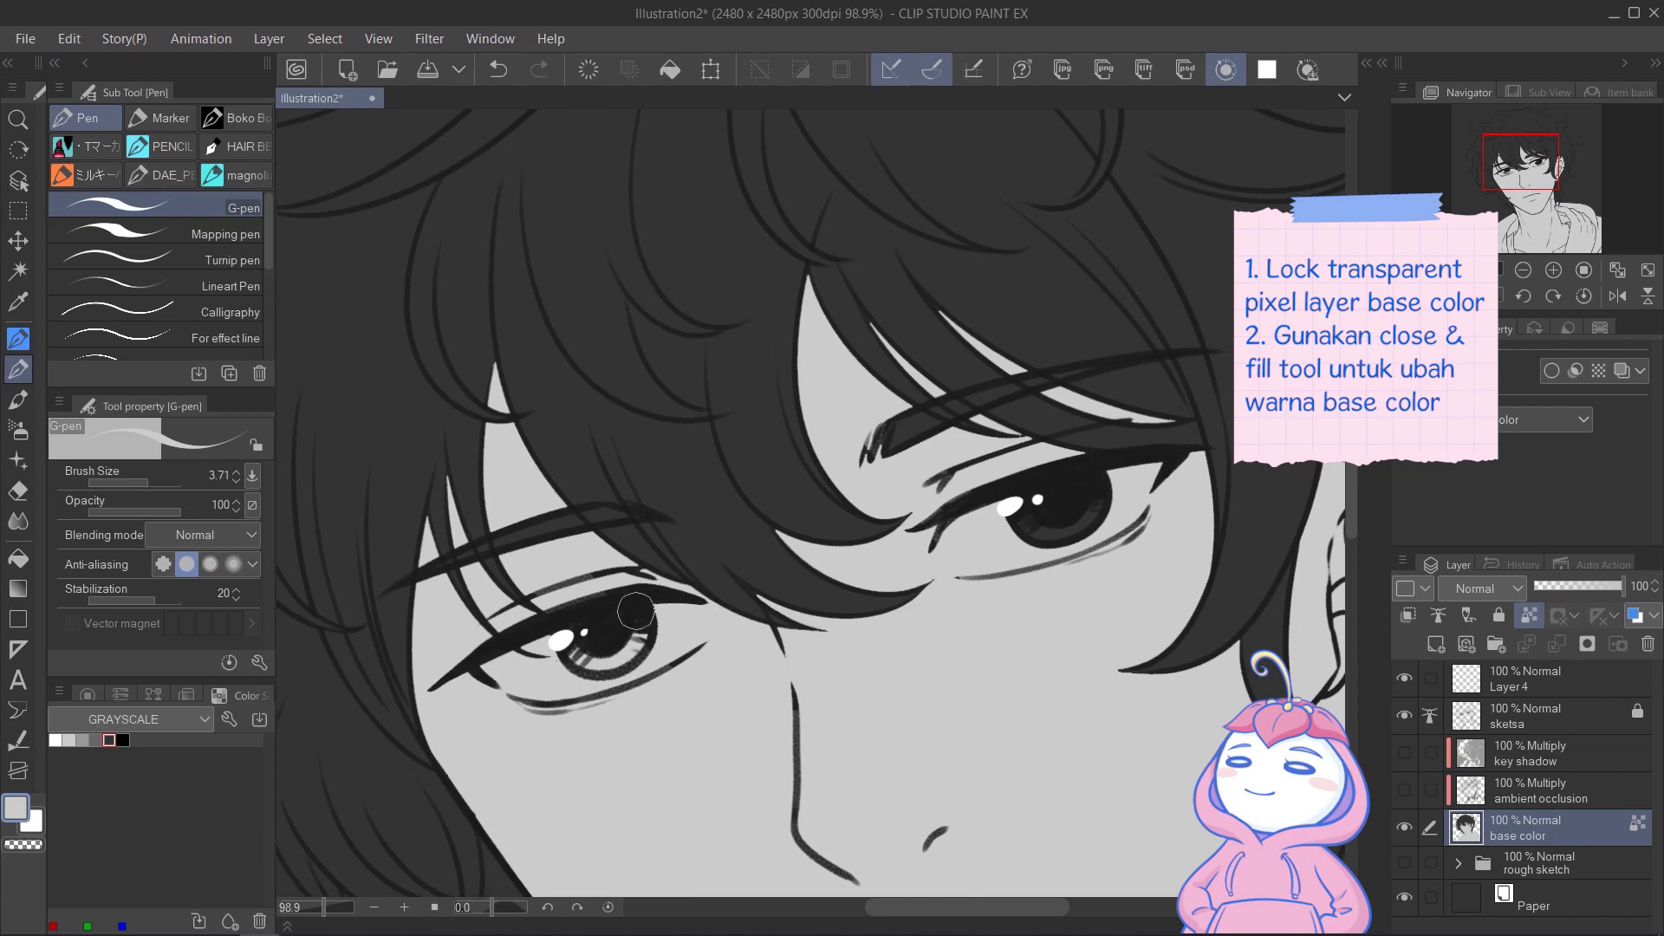
left_click_drag(575, 641, 643, 666)
left_click_drag(1032, 382, 991, 365)
key("g")
scroll(991, 365, "down", 2)
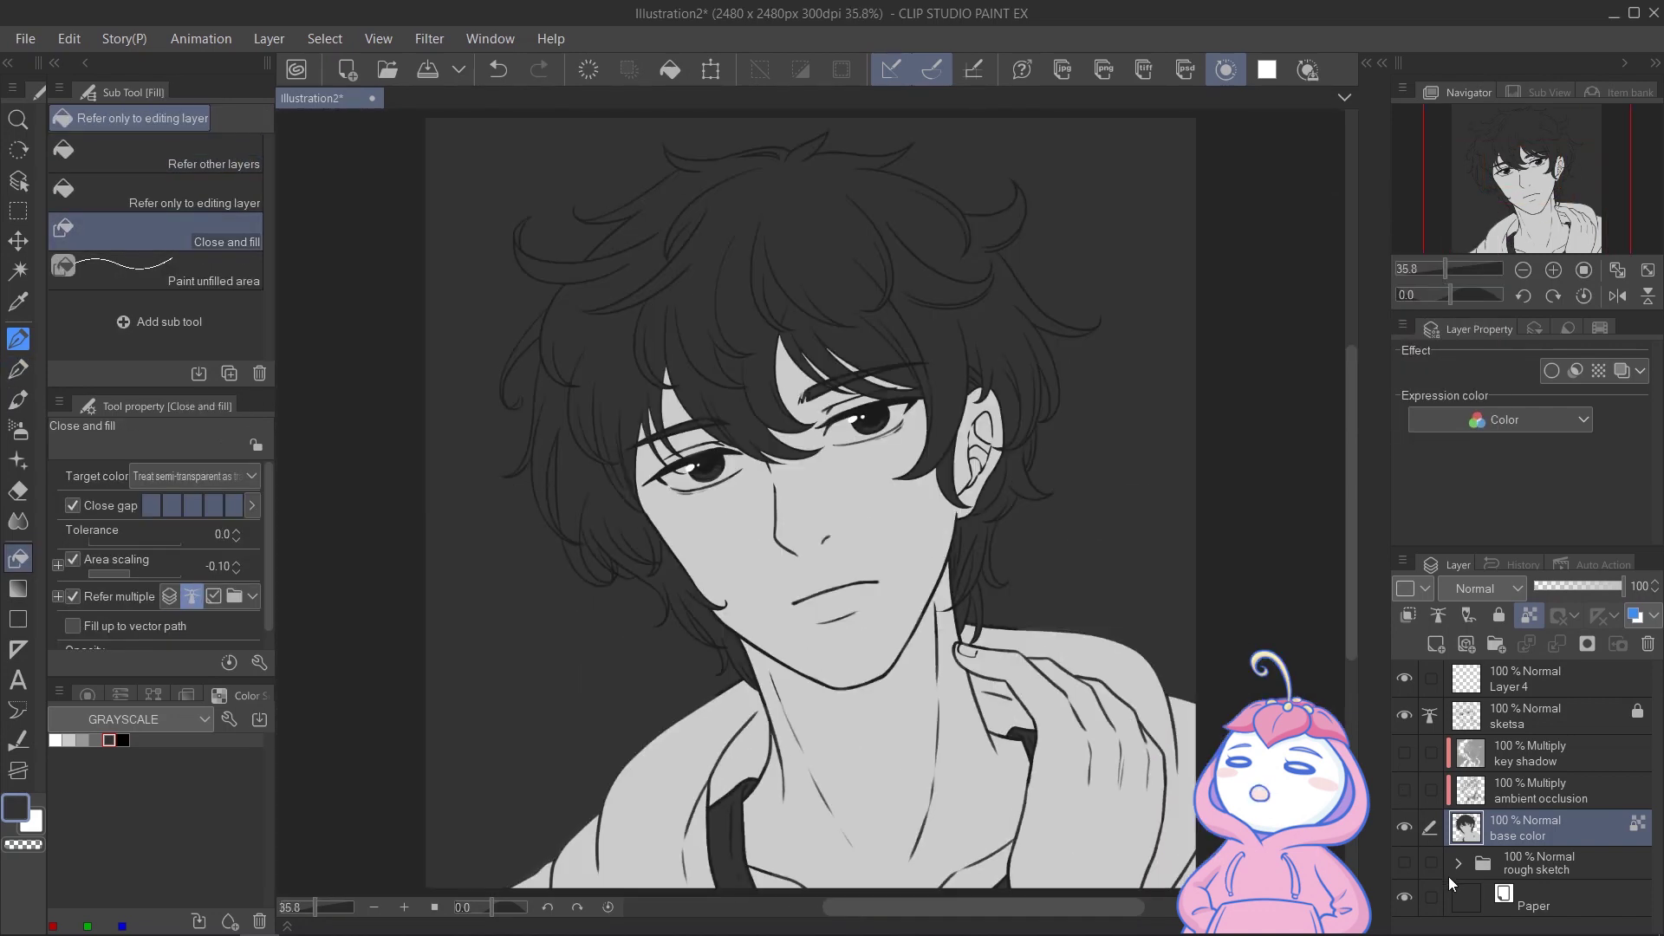
Change the paper color to gray #666666 and show the ambient occlusion and key shadow layers again
double_click(1468, 898)
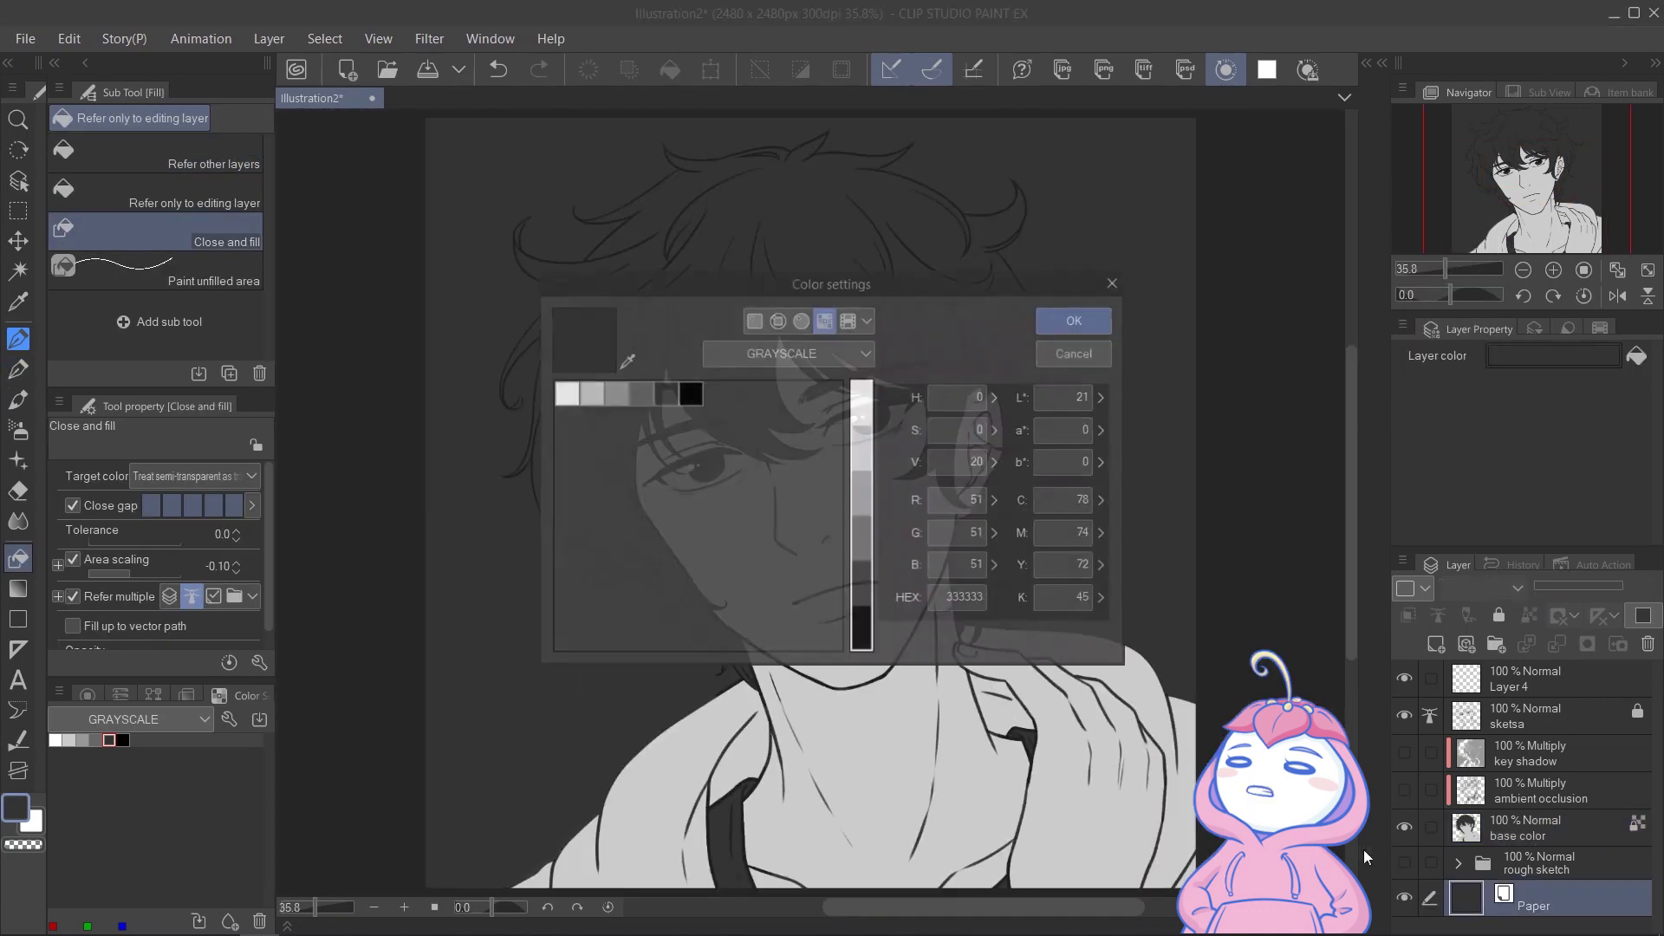
left_click(644, 388)
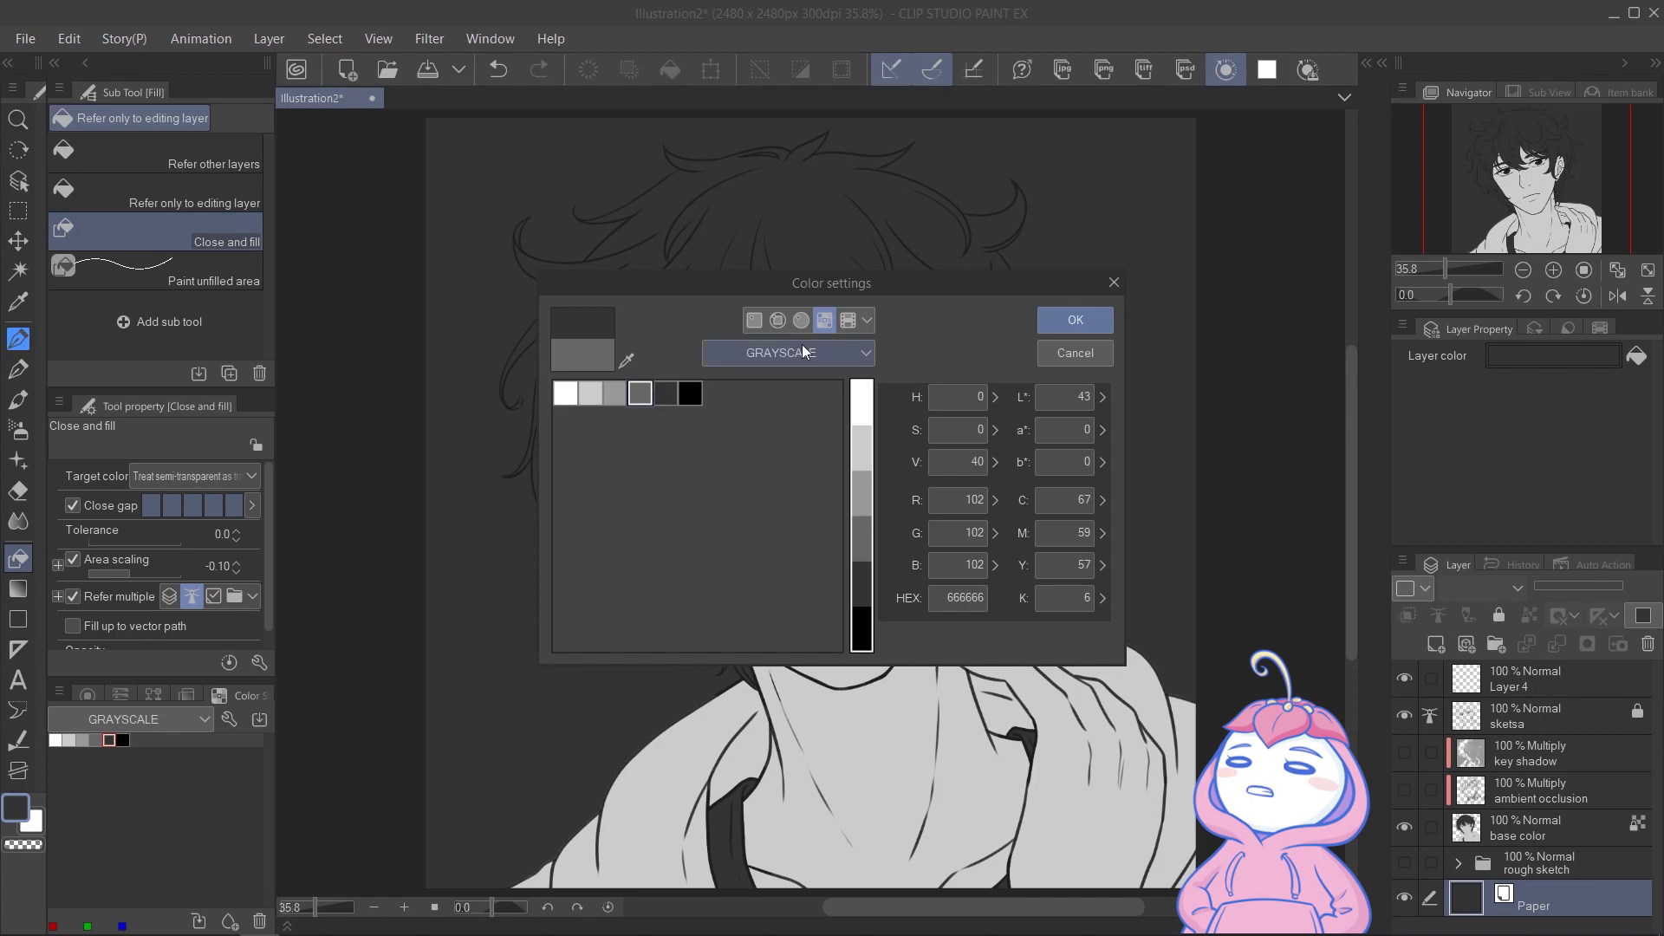
left_click(1077, 319)
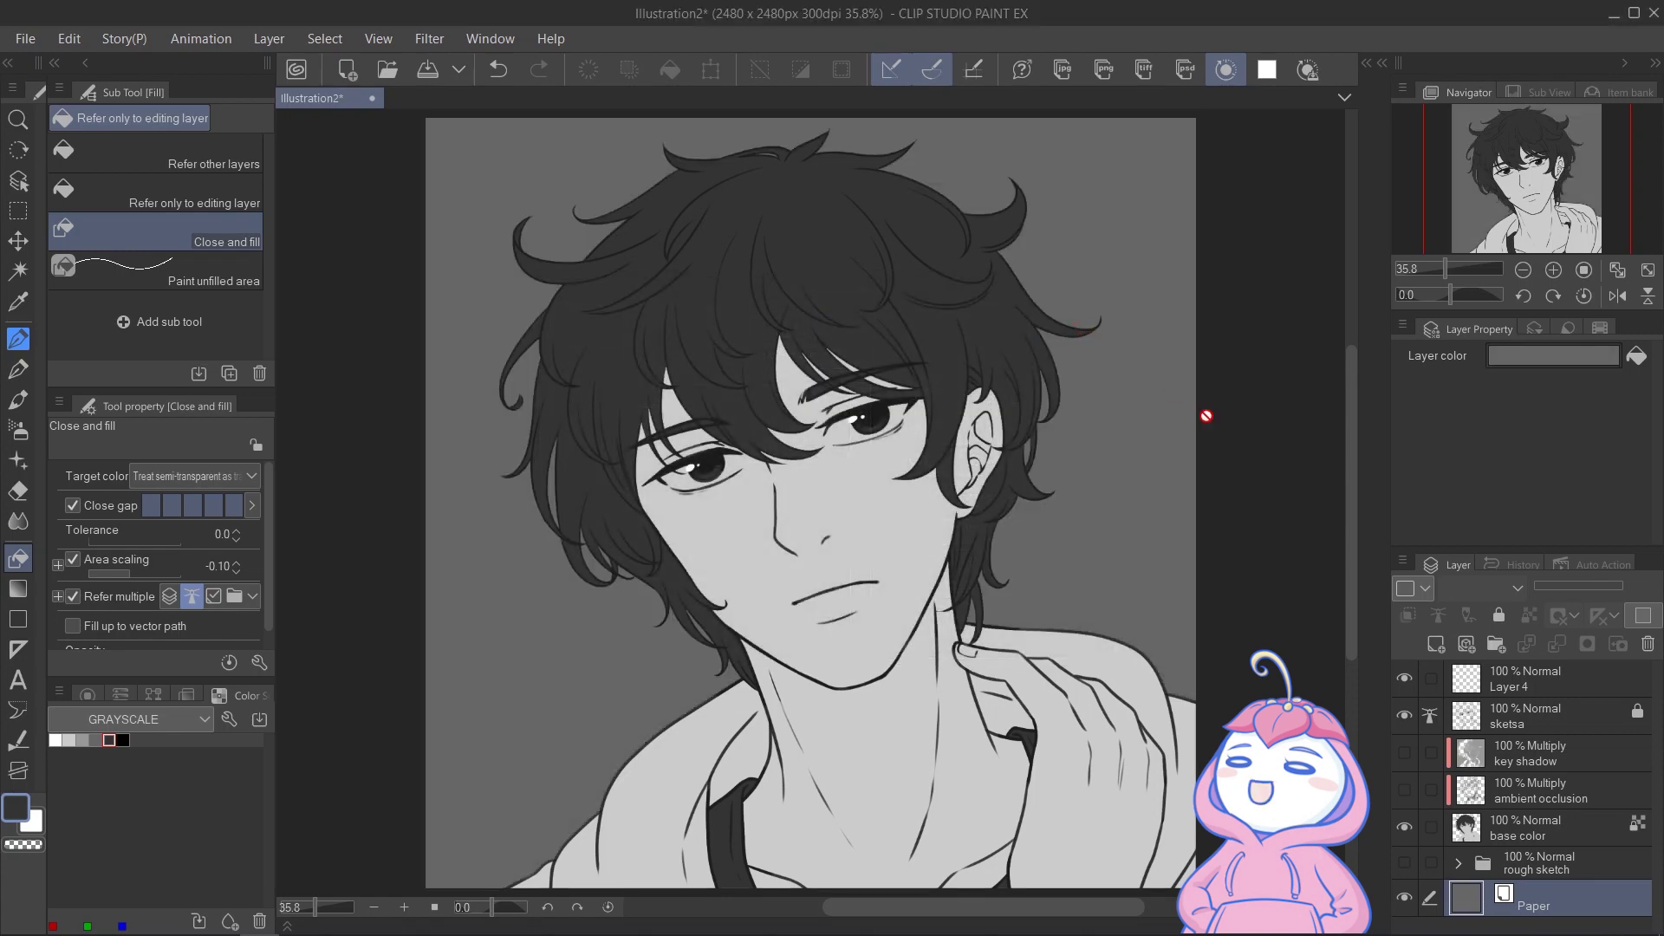
left_click(1405, 791)
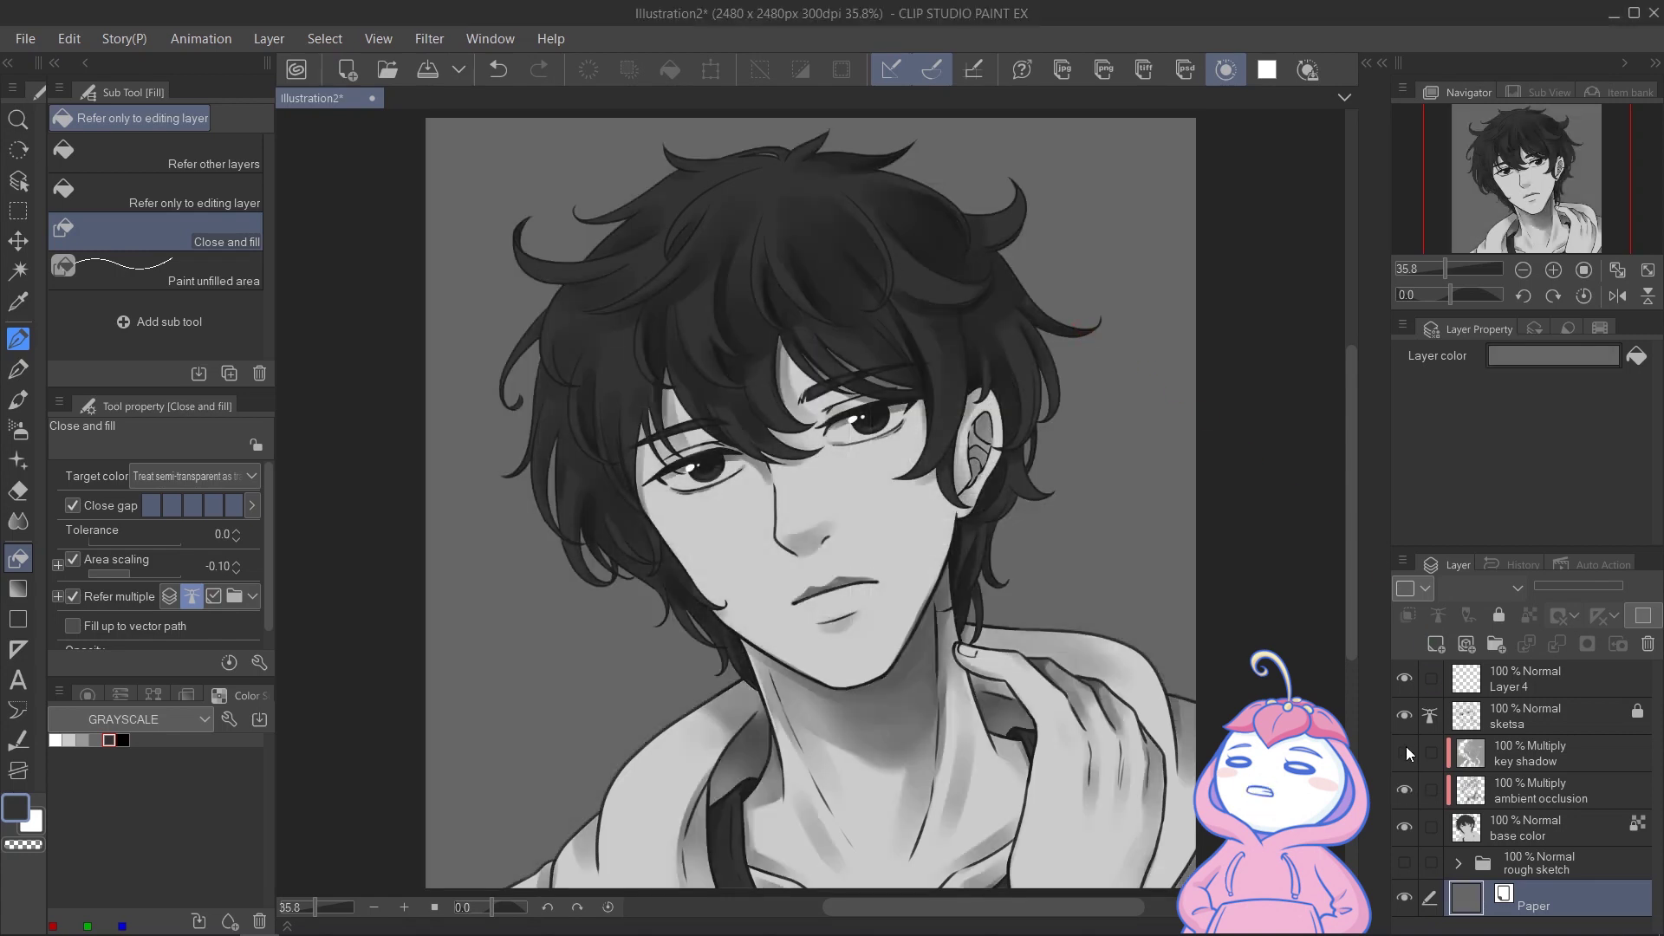
left_click(1405, 752)
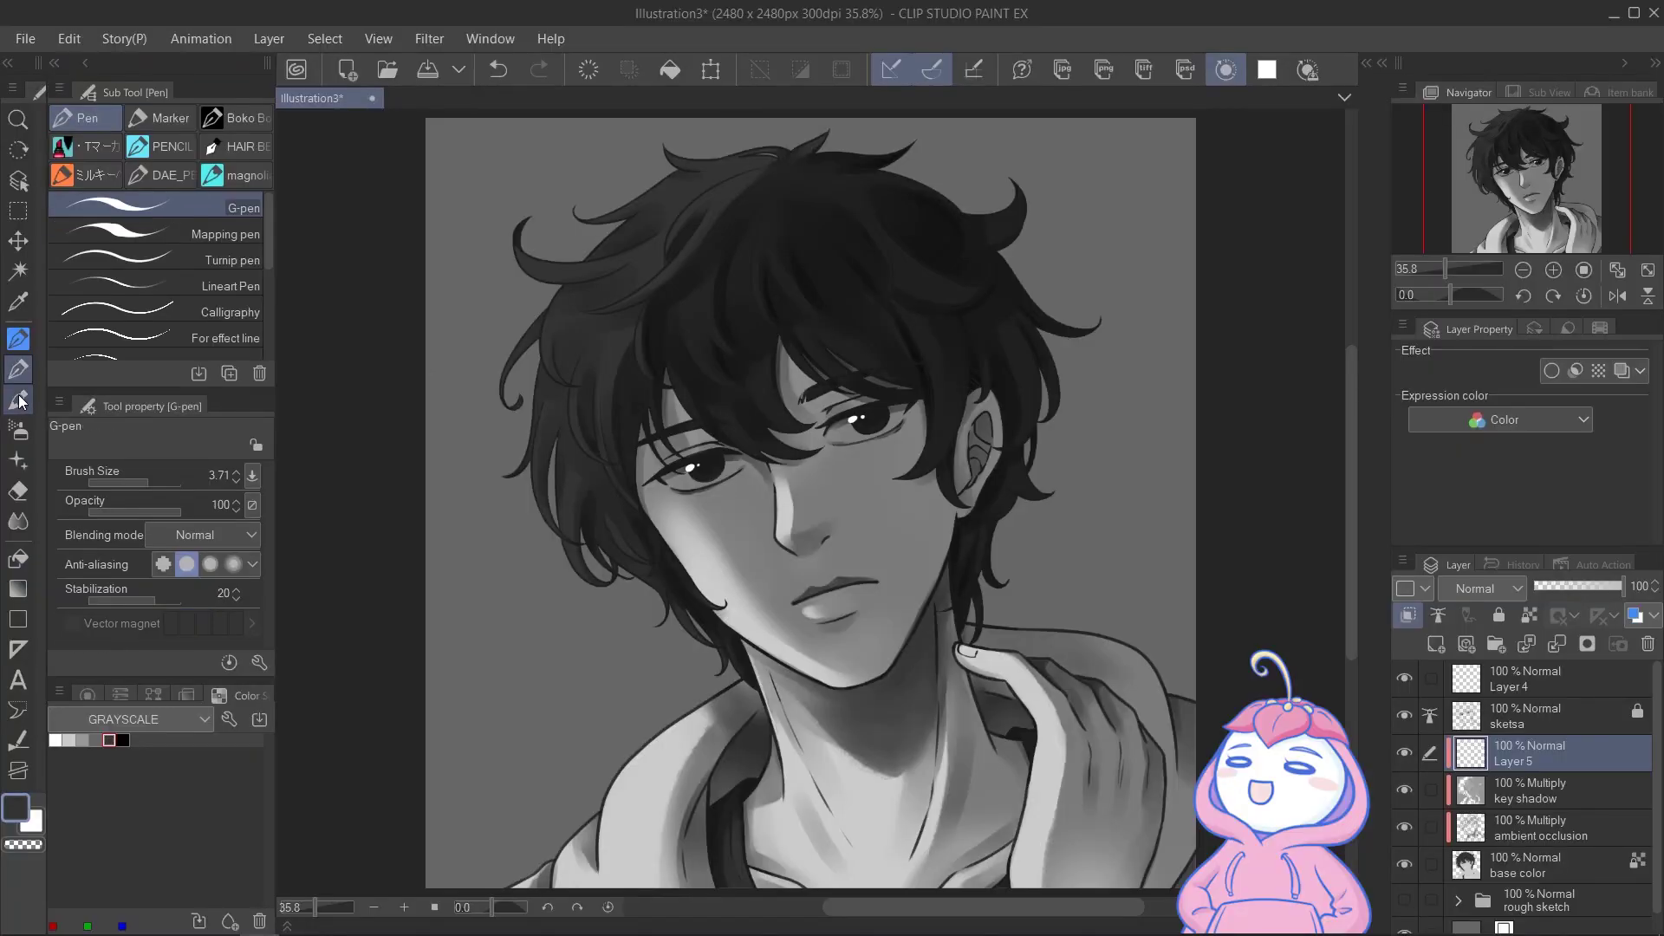
Paint a light gray highlight along the outer curled lock on Layer 5 with the Transparent watercolor brush
left_click(156, 292)
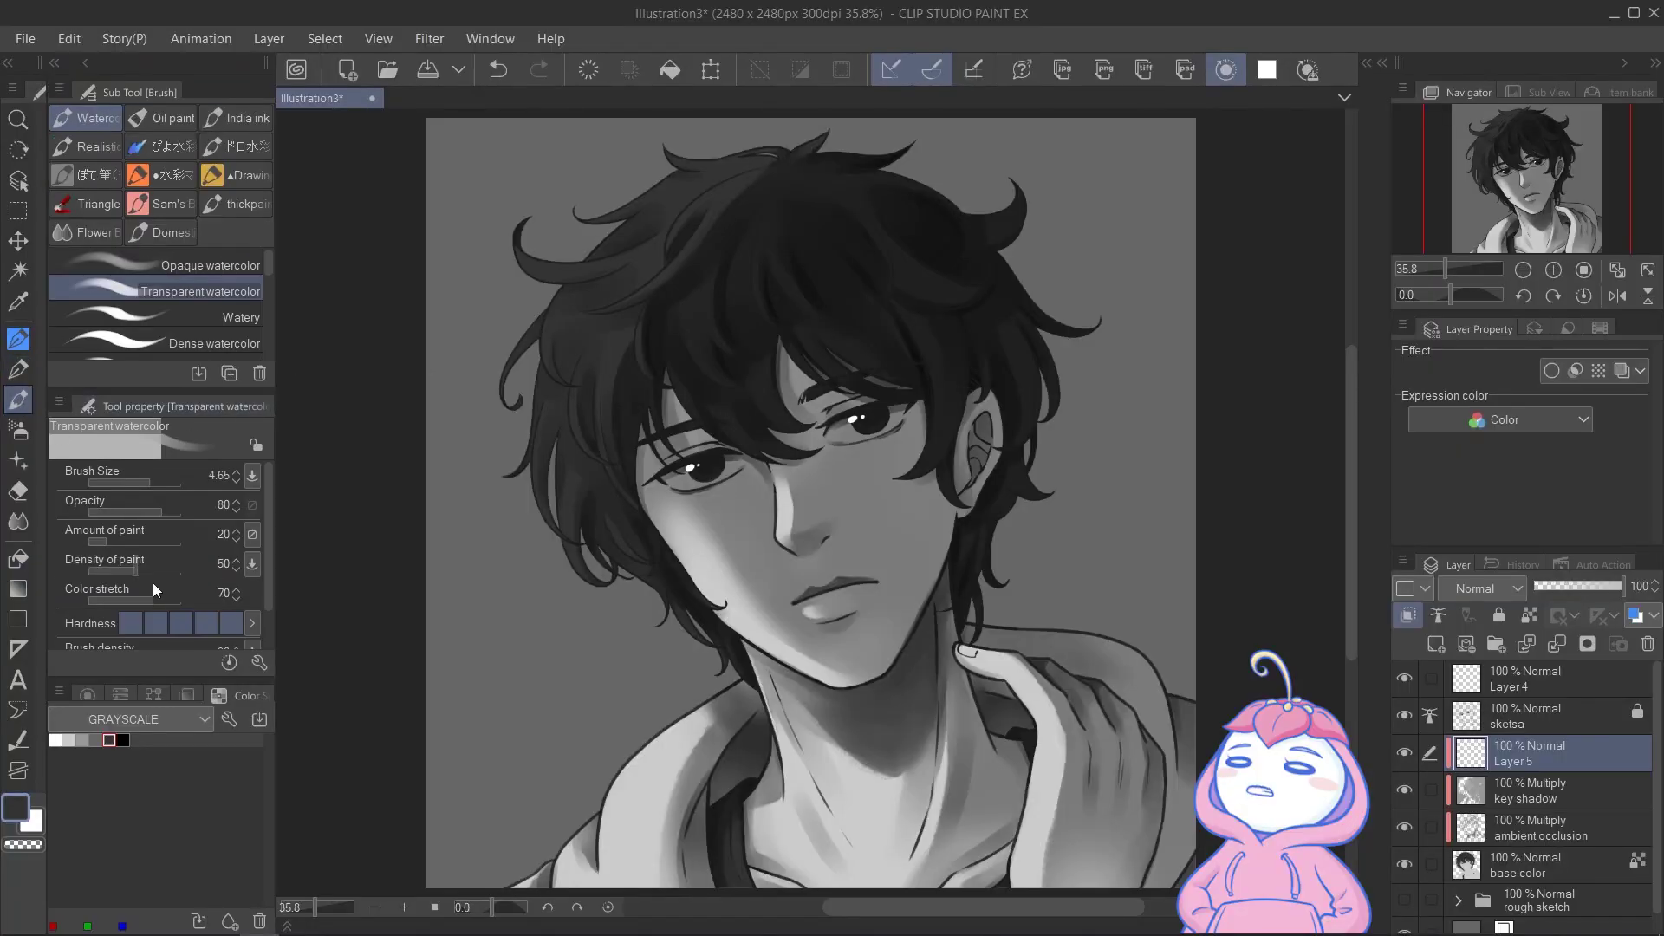
left_click(68, 741)
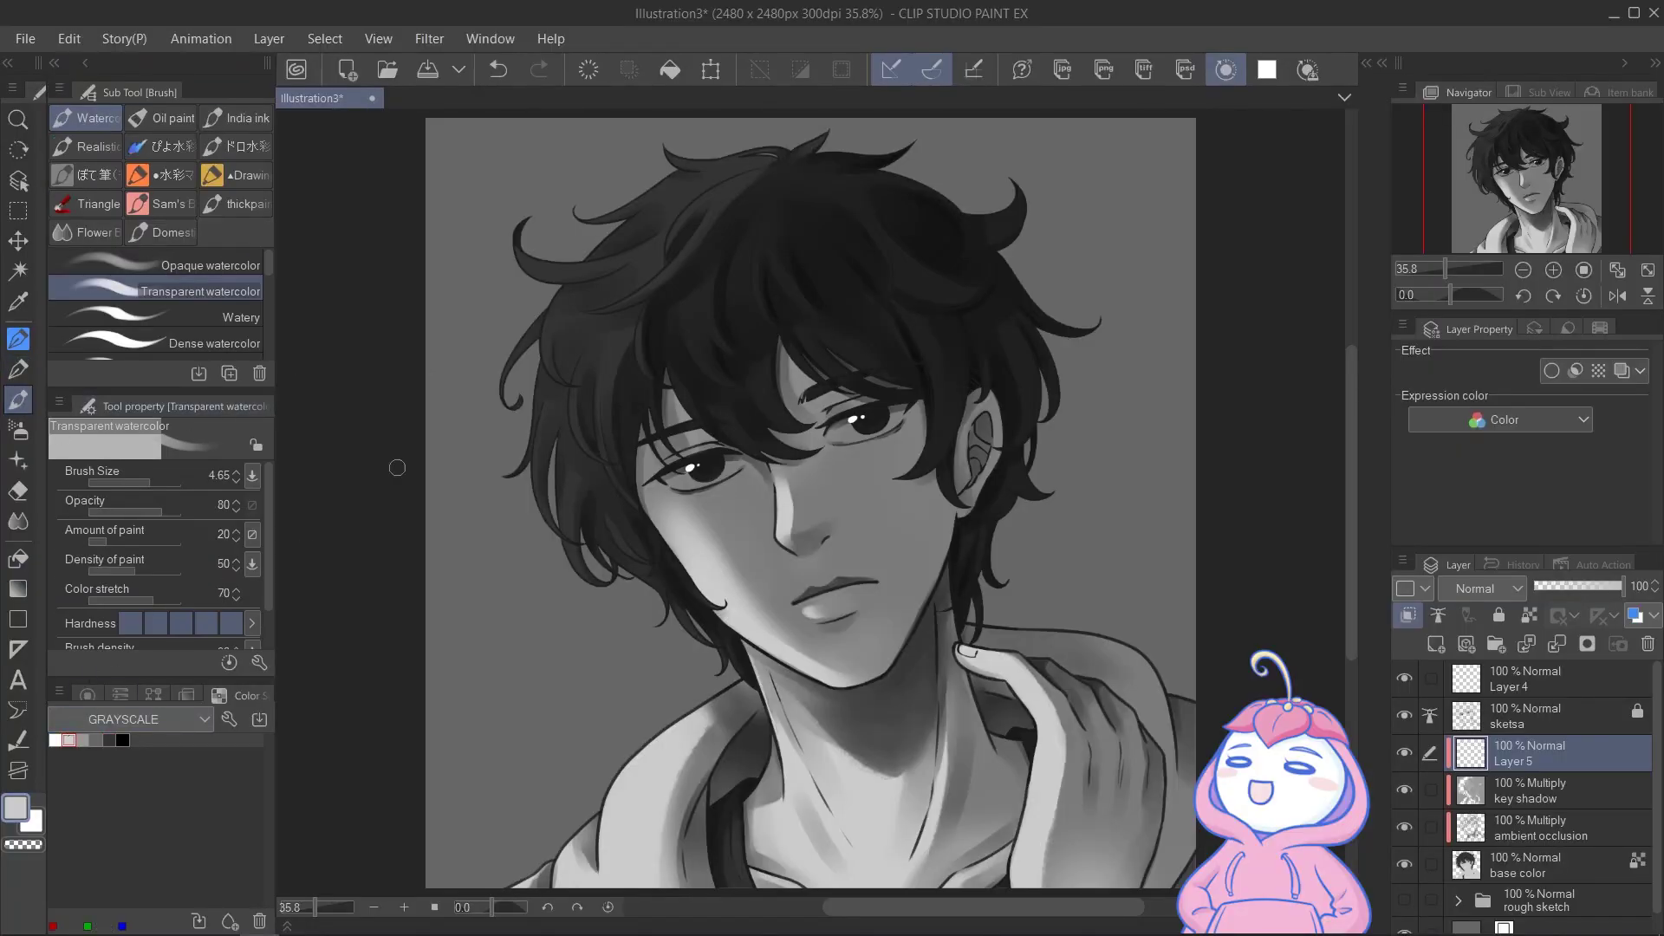
left_click_drag(524, 258, 576, 275)
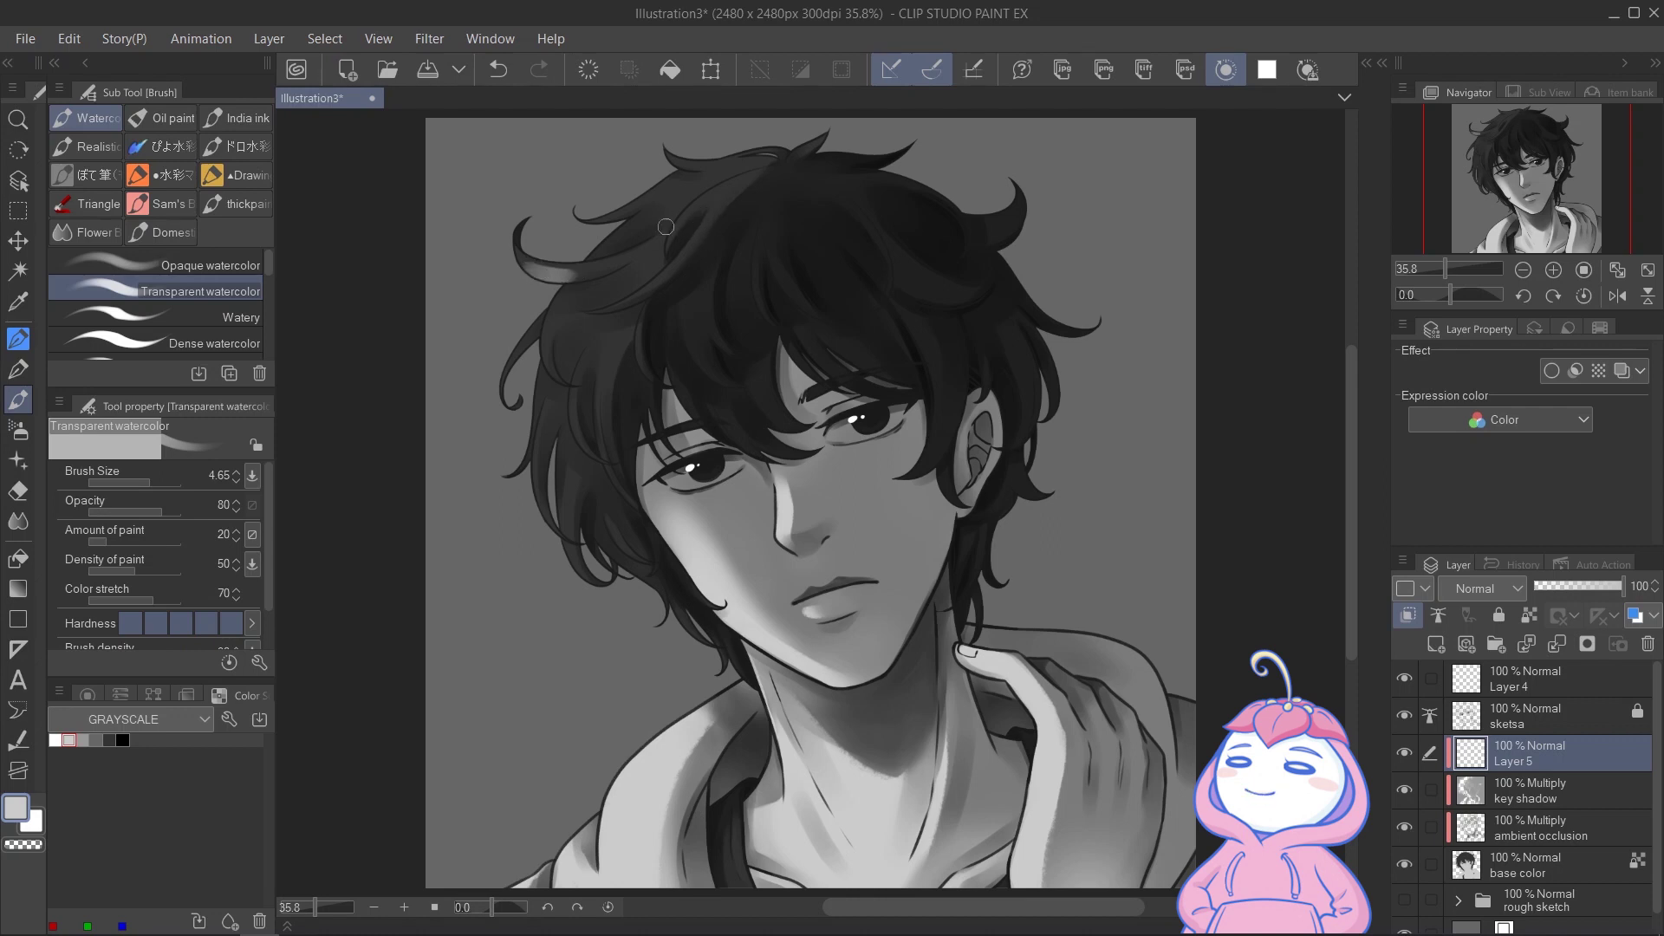
key("ctrl+z")
left_click_drag(527, 258, 576, 272)
Try light gray highlight strokes on the crown lock and the outer side lock, undoing the unwanted ones
left_click_drag(700, 224, 745, 184)
key("ctrl+z")
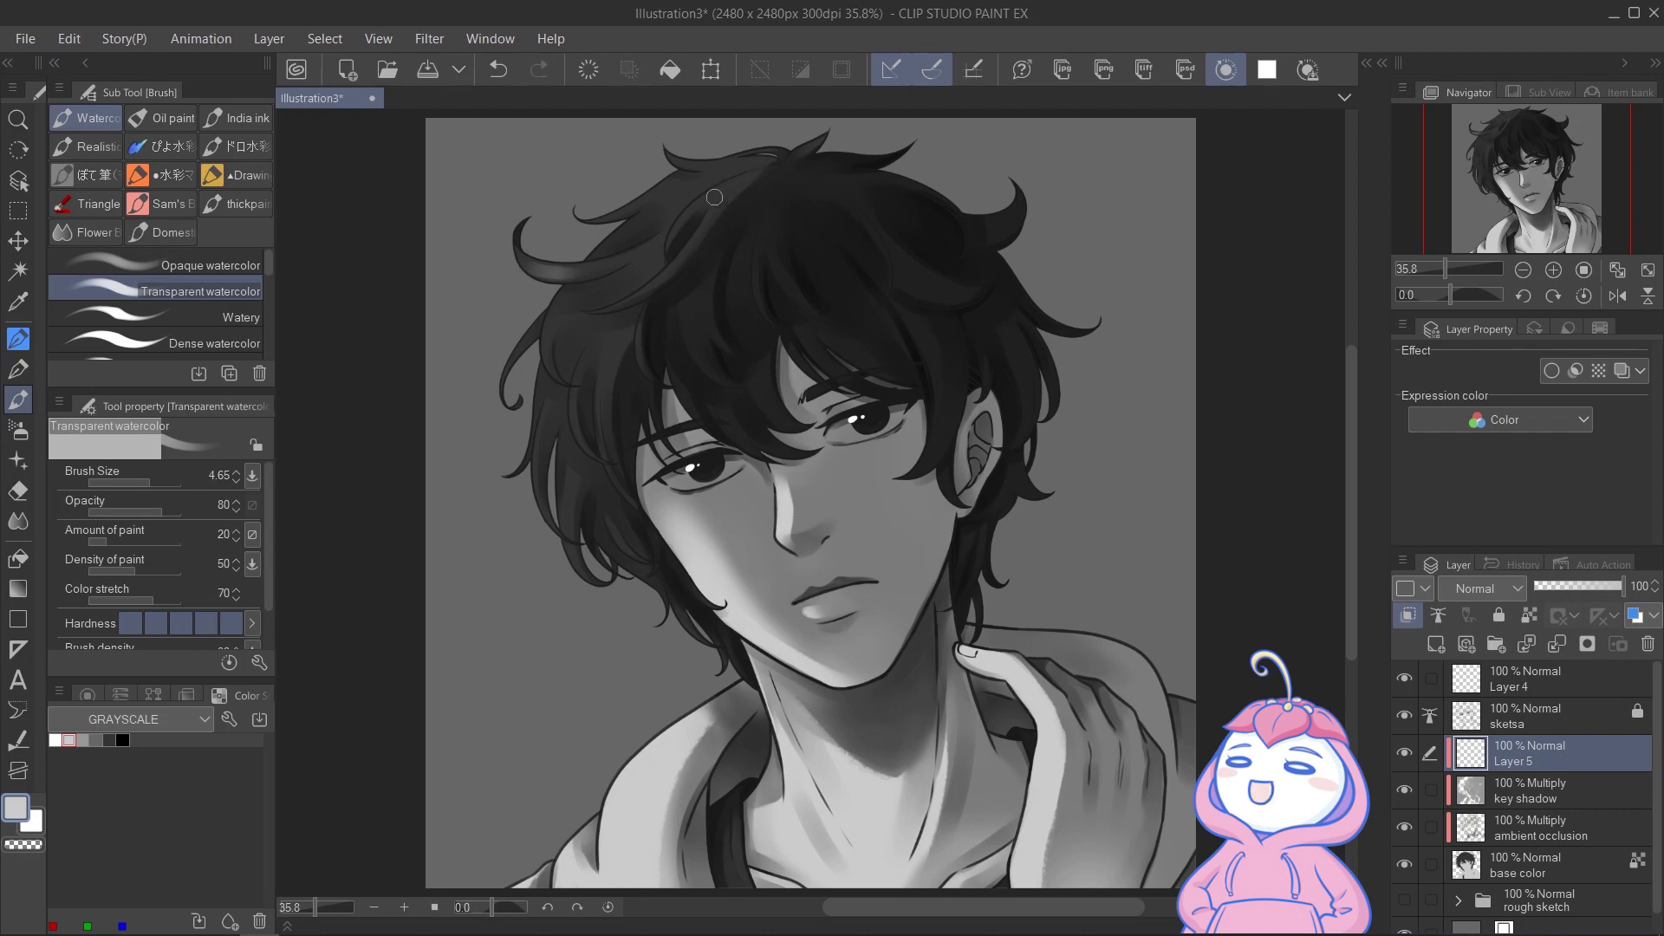
left_click_drag(701, 207, 755, 178)
key("ctrl+z")
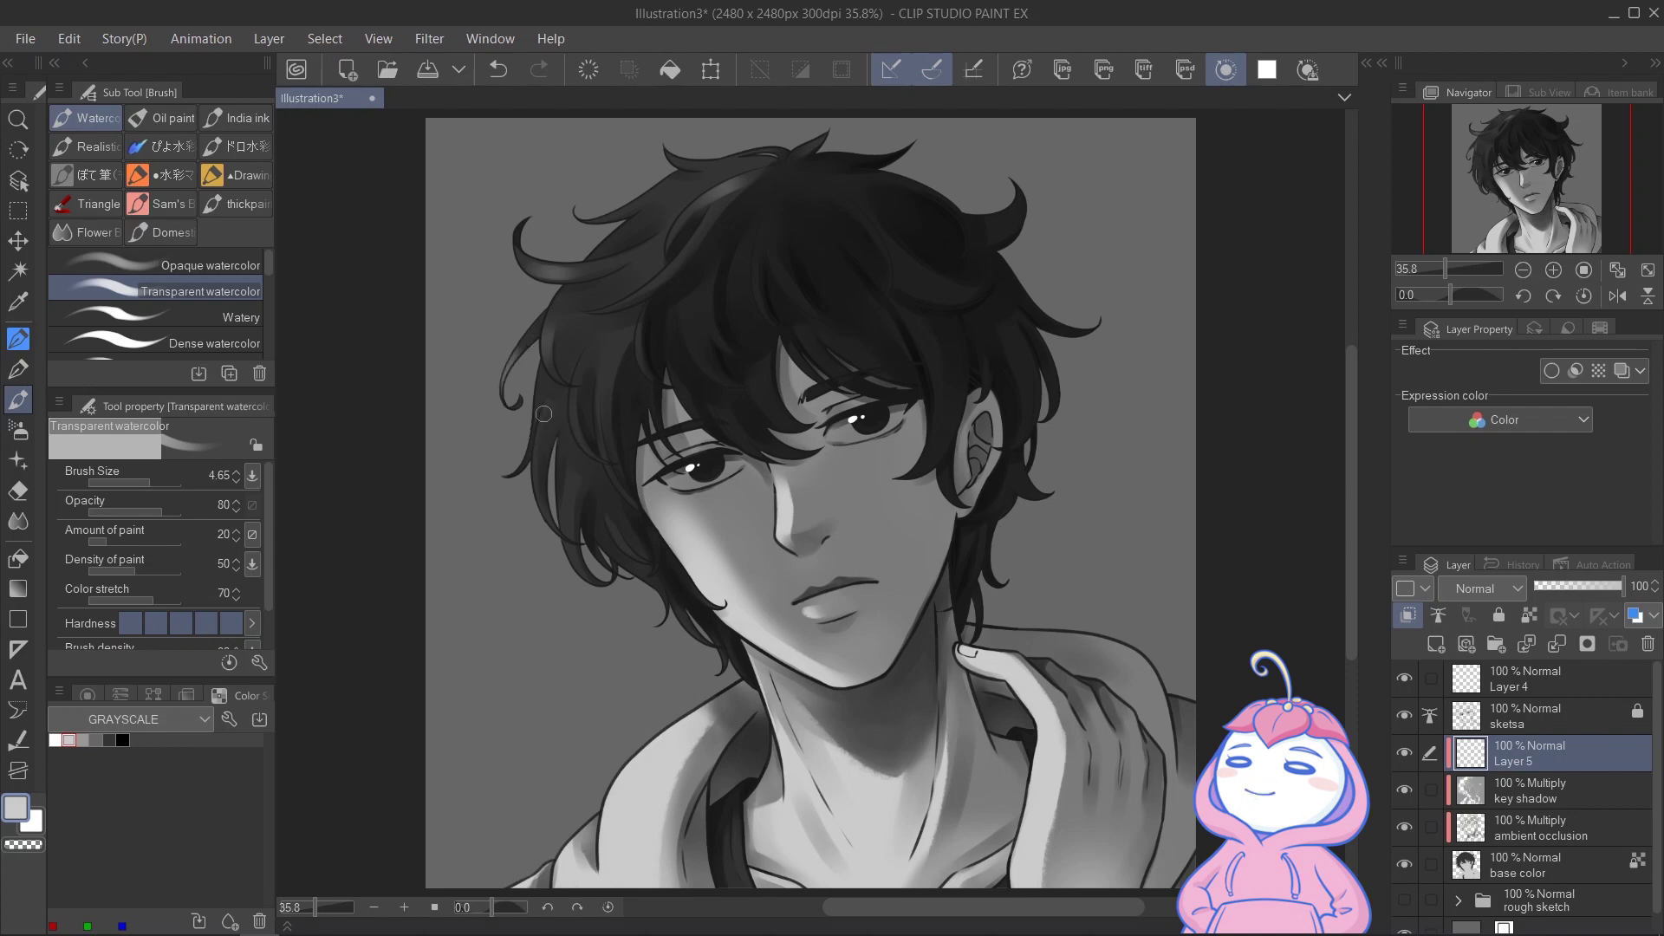
left_click_drag(541, 476, 556, 534)
key("ctrl+z")
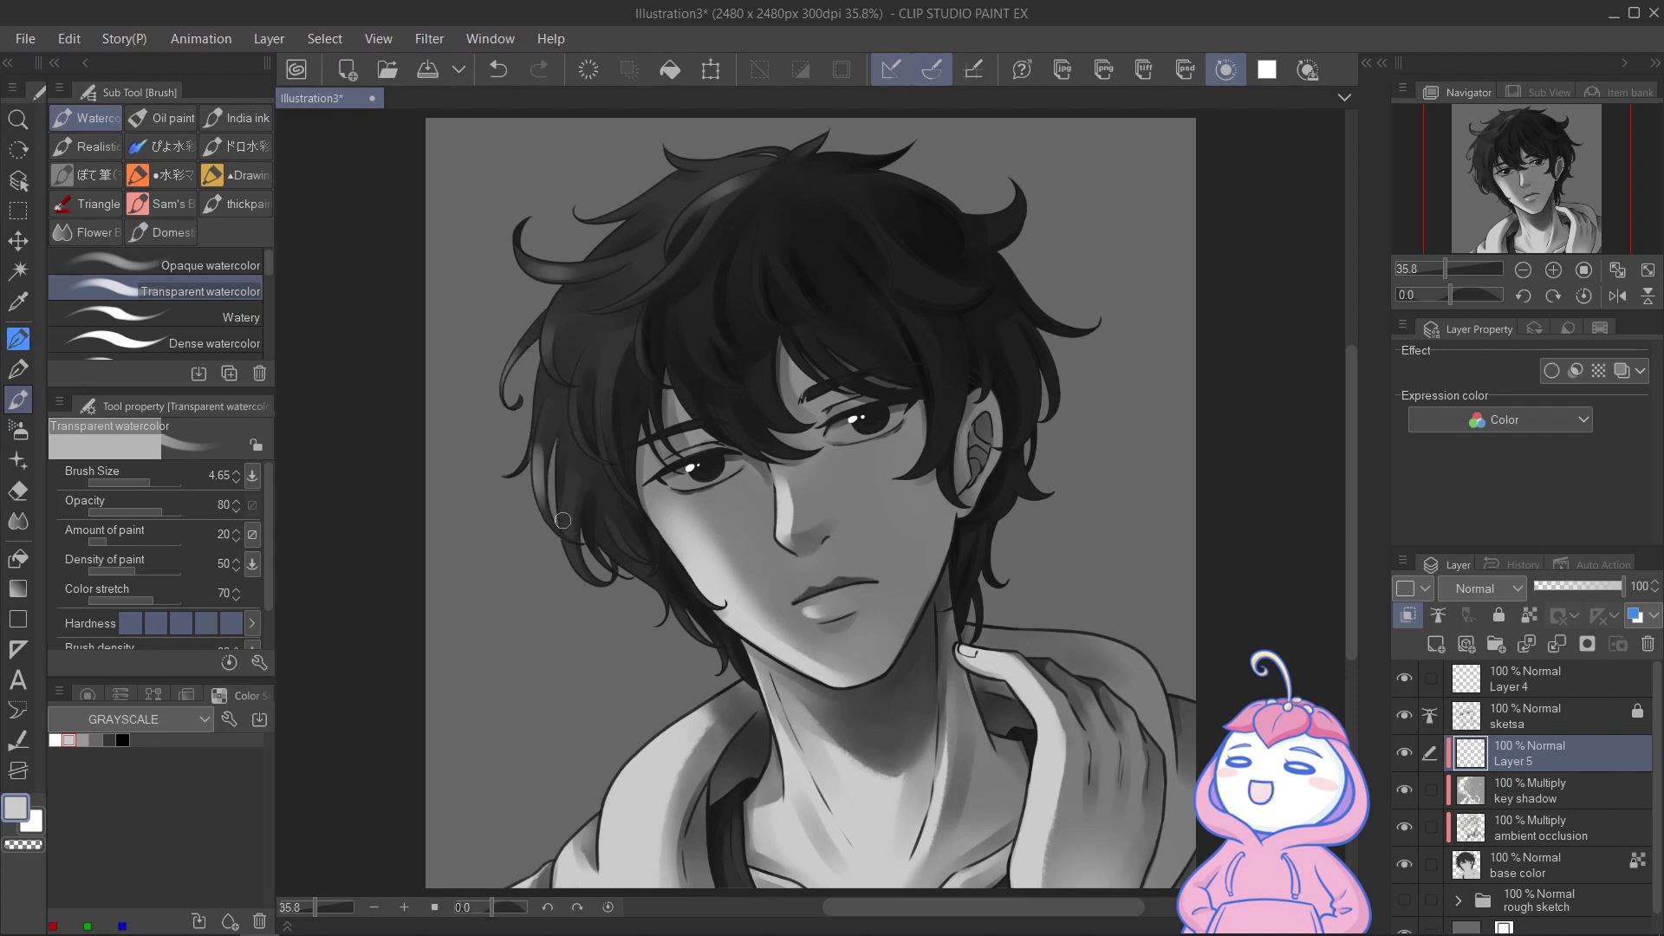
Paint light gray highlights down the side hair locks beside the brighter cheek, using a slightly smaller brush
left_click_drag(604, 354, 605, 440)
key("bracketleft")
left_click_drag(576, 391, 579, 433)
left_click_drag(594, 531, 603, 583)
Paint broader light gray highlights on the bangs over the forehead with an enlarged brush
key("bracketright")
key("bracketright")
mouse_move(716, 401)
left_mouse_down()
mouse_move(749, 446)
mouse_move(742, 425)
left_mouse_up()
left_click_drag(687, 305, 721, 350)
key("bracketleft")
key("bracketleft")
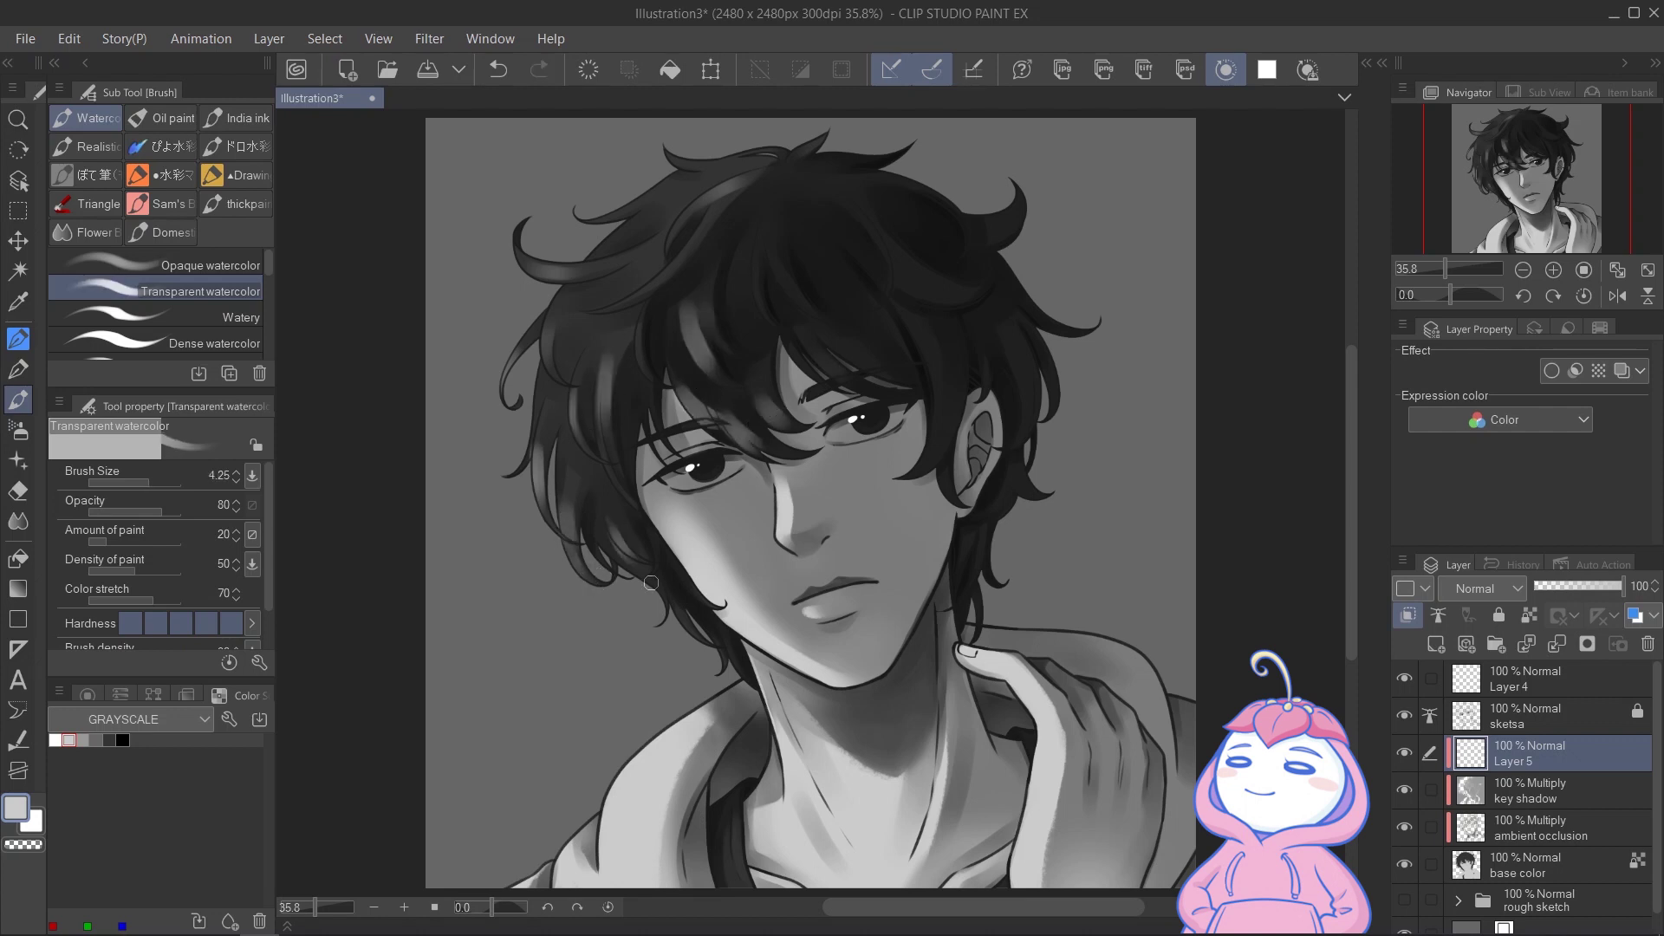
Add finer light gray highlights to the strands around the ear, face and nape with the brush reduced to 3.02
left_click_drag(938, 387, 923, 460)
scroll(710, 618, "up", 3)
key("bracketleft")
key("bracketleft")
left_click_drag(568, 506, 626, 543)
mouse_move(1073, 350)
left_mouse_down()
mouse_move(1029, 465)
mouse_move(1088, 520)
left_mouse_up()
left_click_drag(1188, 535, 1159, 527)
key("ctrl+z")
left_click_drag(1107, 624, 1095, 686)
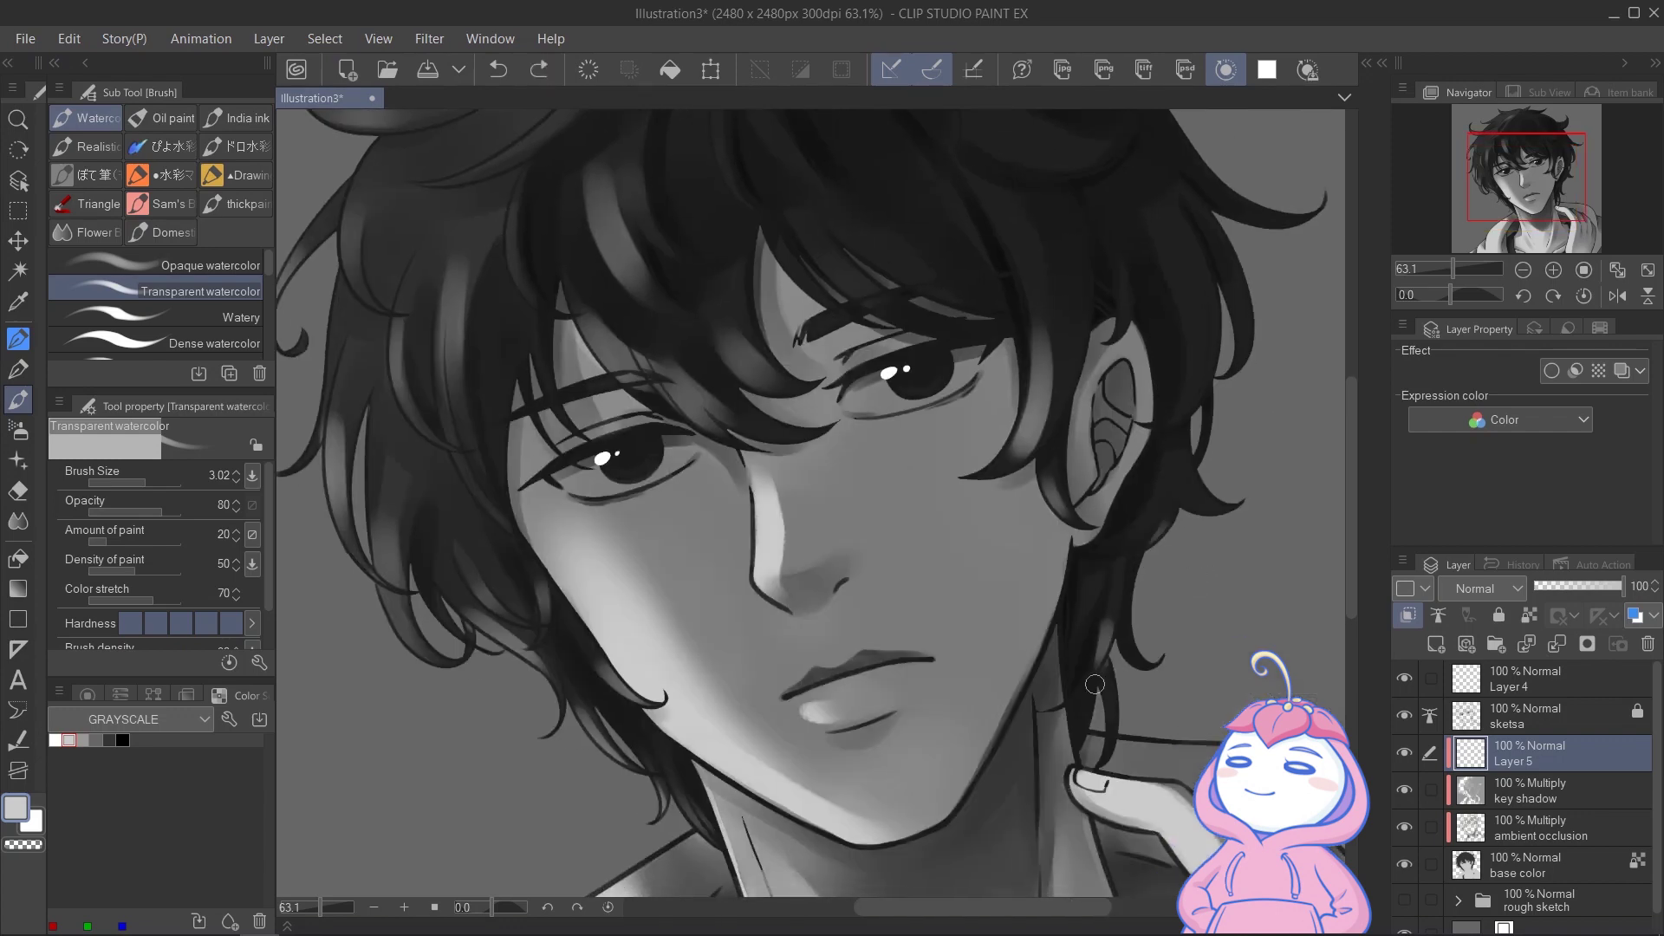
Add small light gray highlights to the remaining upper and side hair locks
scroll(1110, 606, "down", 1)
mouse_move(941, 363)
left_mouse_down()
mouse_move(957, 439)
mouse_move(1000, 460)
left_mouse_up()
scroll(1040, 485, "down", 3)
left_click_drag(895, 328, 832, 271)
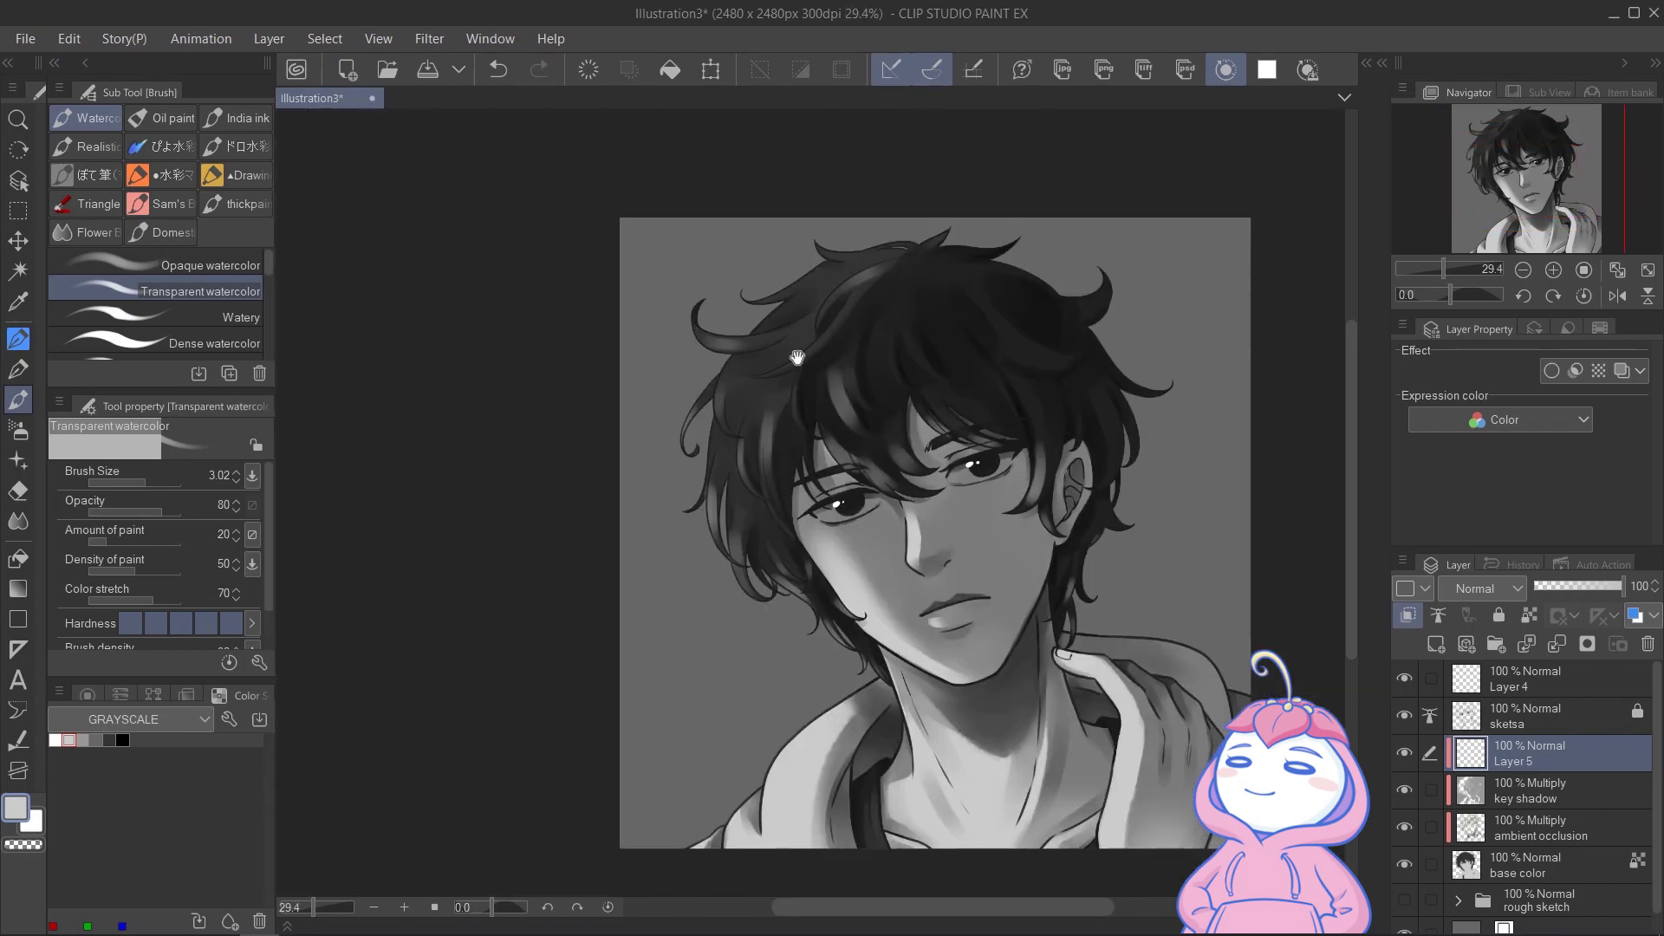
scroll(832, 286, "up", 3)
left_click_drag(809, 337, 815, 354)
left_click_drag(727, 364, 662, 354)
scroll(684, 359, "down", 2)
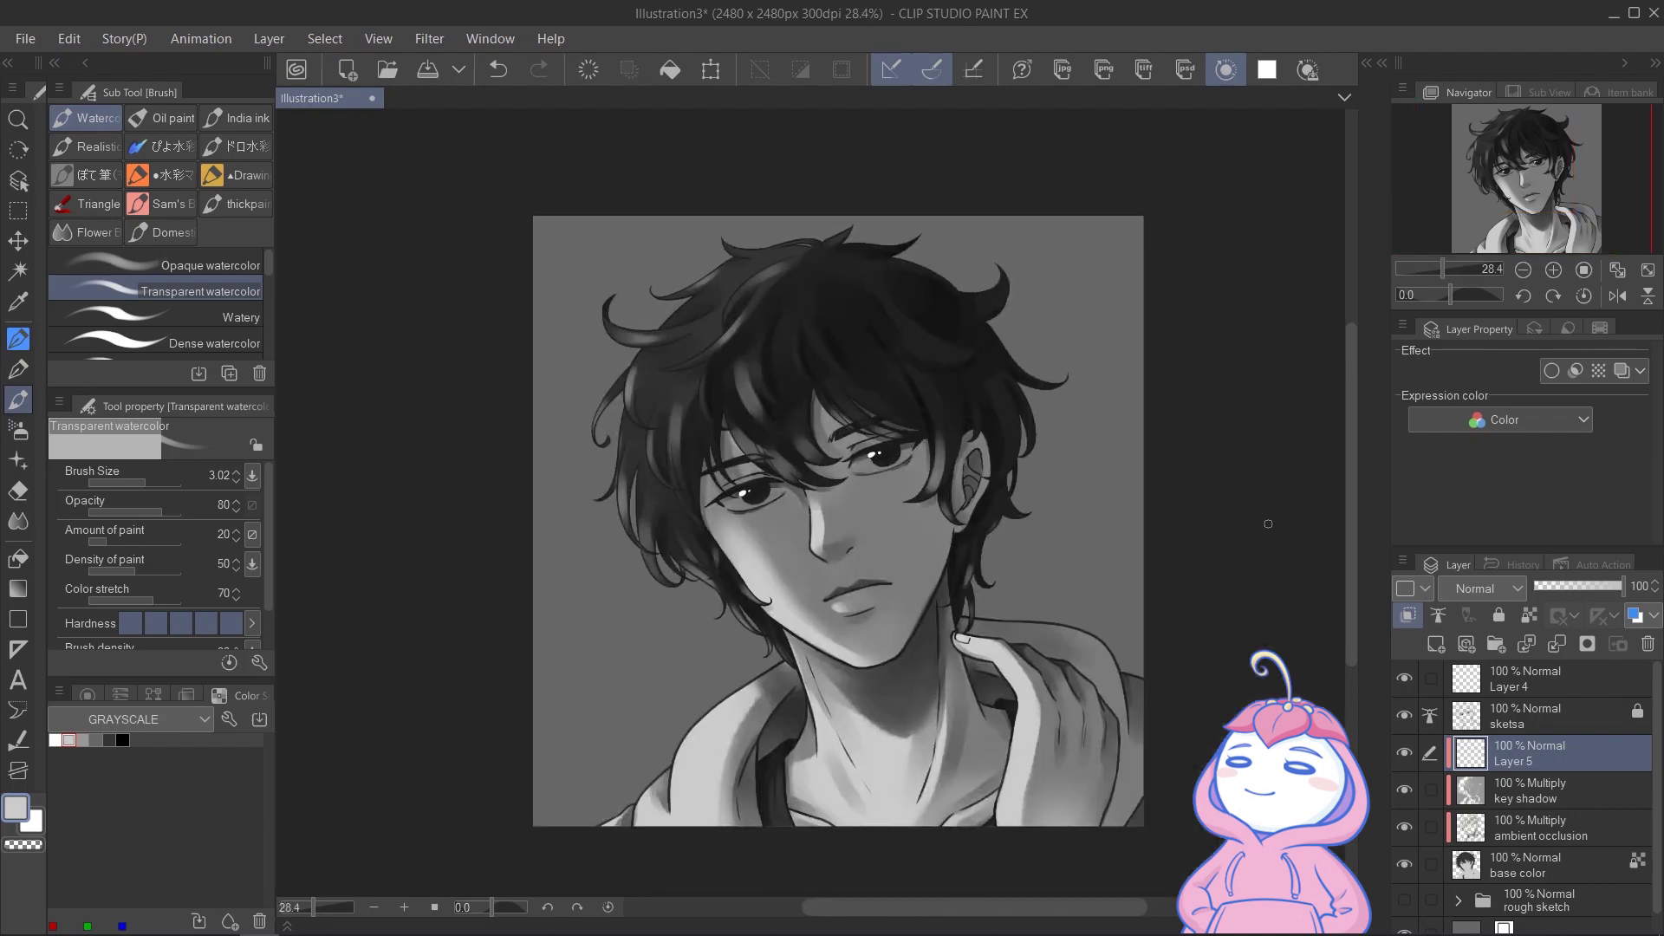
scroll(714, 364, "up", 1)
scroll(610, 478, "down", 2)
scroll(610, 478, "up", 1)
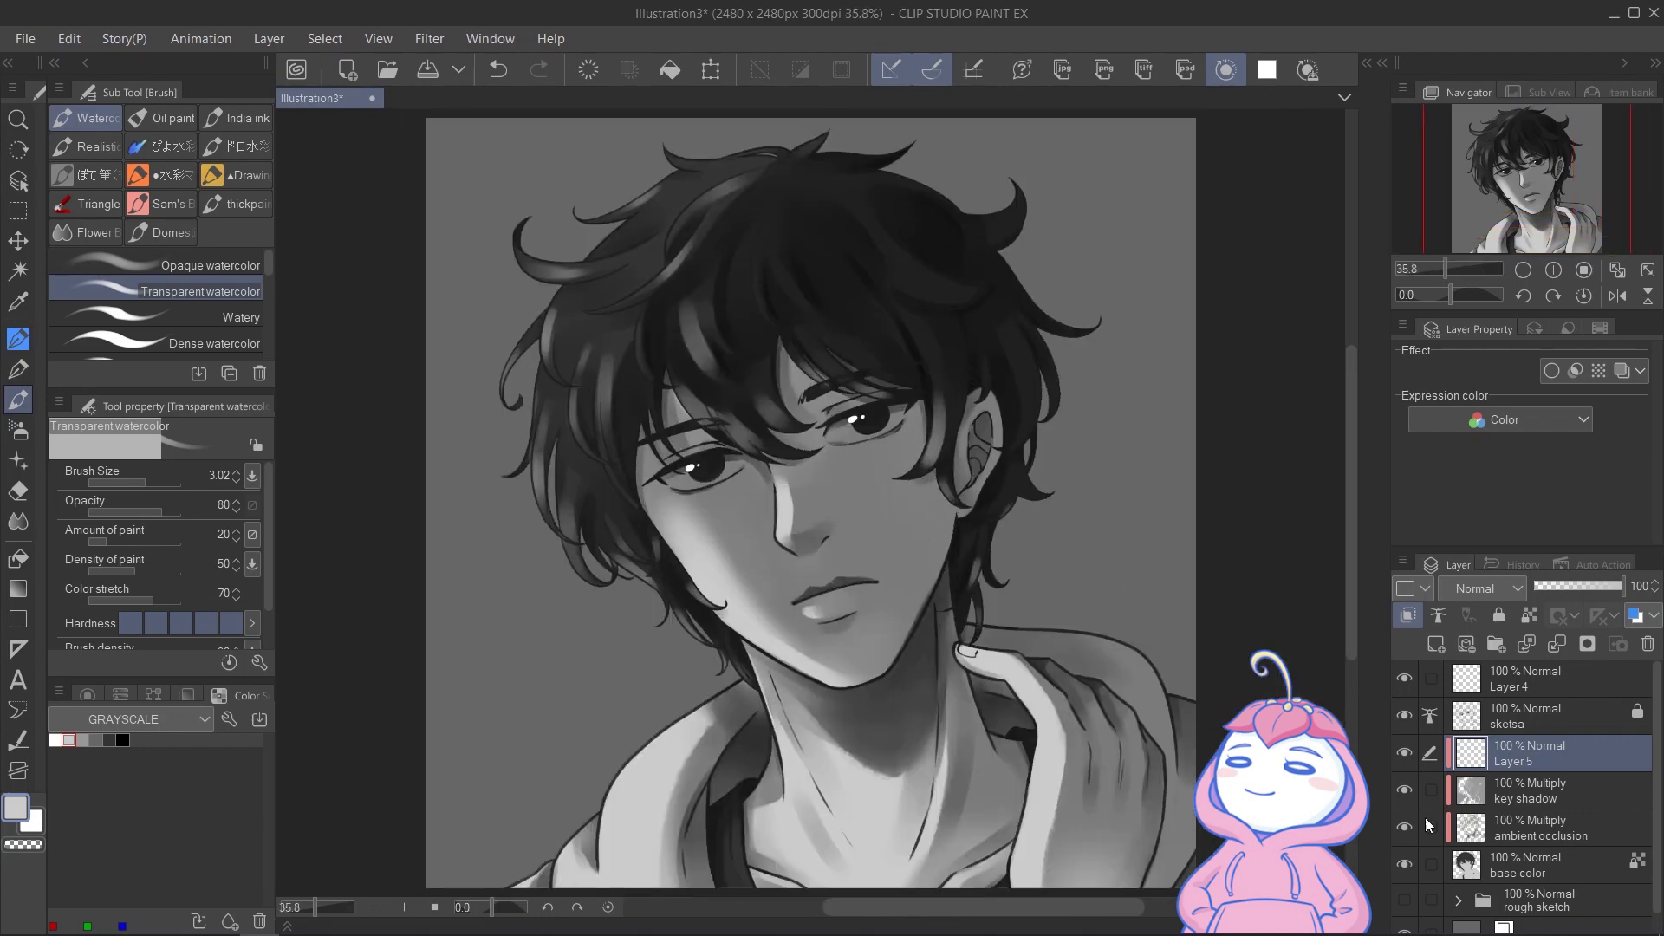